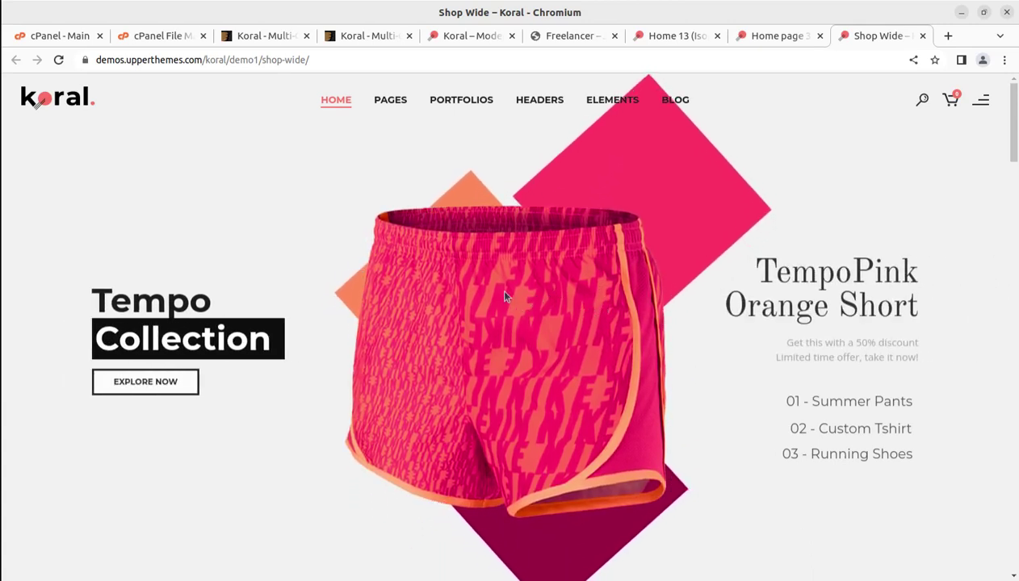
Look over the Shop Wide demo's opening slider and compare it briefly with the Home page 3 demo
{"action": "scroll", "coordinate": [538, 314], "scroll_direction": "down", "scroll_amount": 1}
{"action": "scroll", "coordinate": [546, 326], "scroll_direction": "down", "scroll_amount": 4}
{"action": "scroll", "coordinate": [546, 325], "scroll_direction": "up", "scroll_amount": 5}
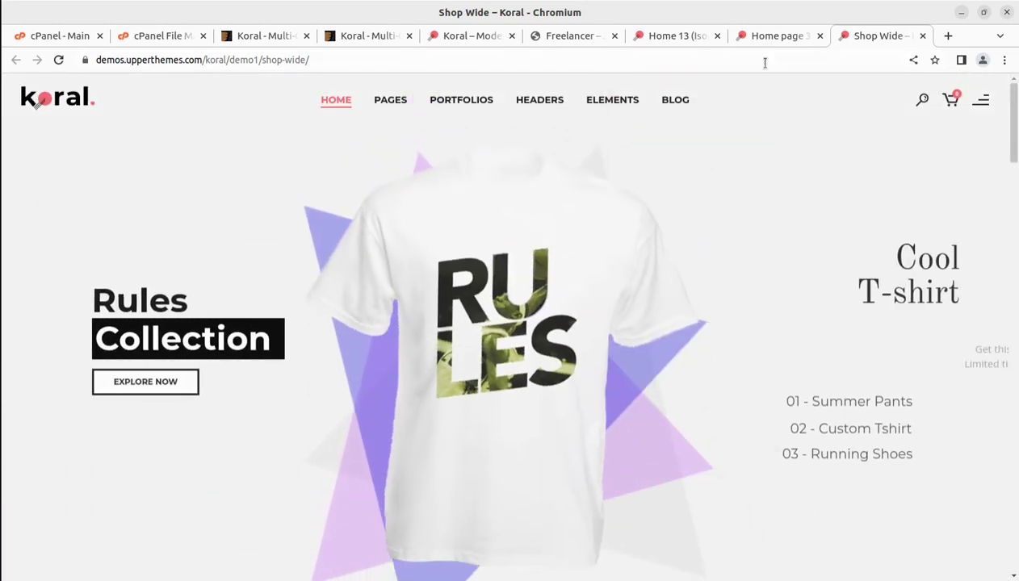
{"action": "left_click", "coordinate": [767, 37]}
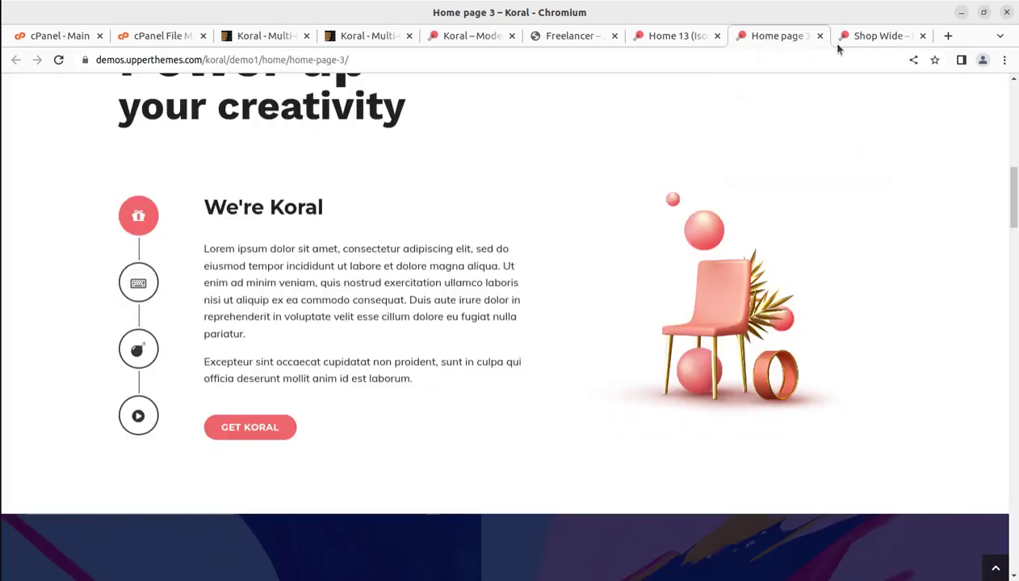
{"action": "left_click", "coordinate": [871, 38]}
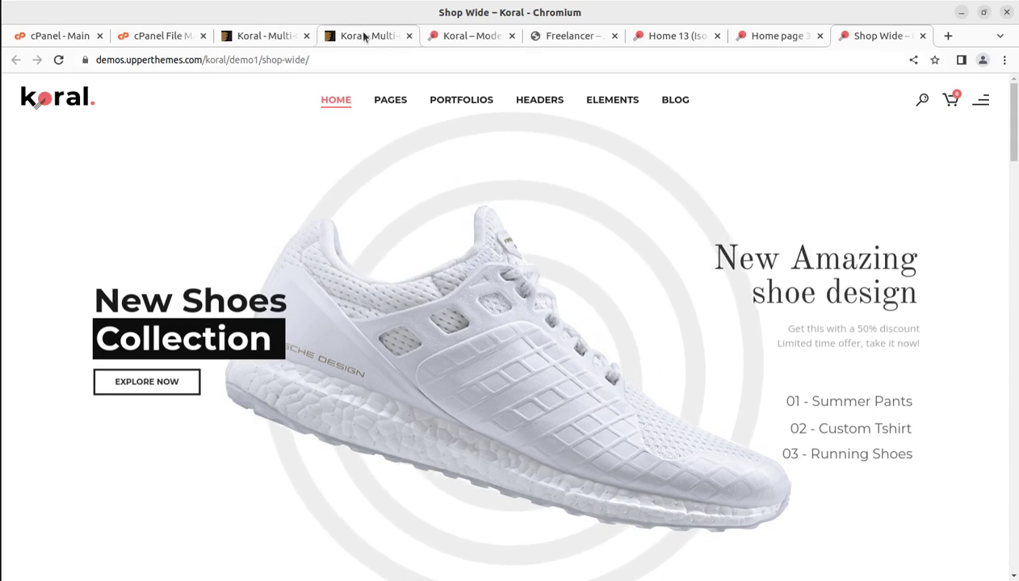
View the title, preview images and purchase details on the Koral theme's ThemeForest item page
{"action": "left_click", "coordinate": [266, 36]}
{"action": "scroll", "coordinate": [284, 404], "scroll_direction": "up", "scroll_amount": 3}
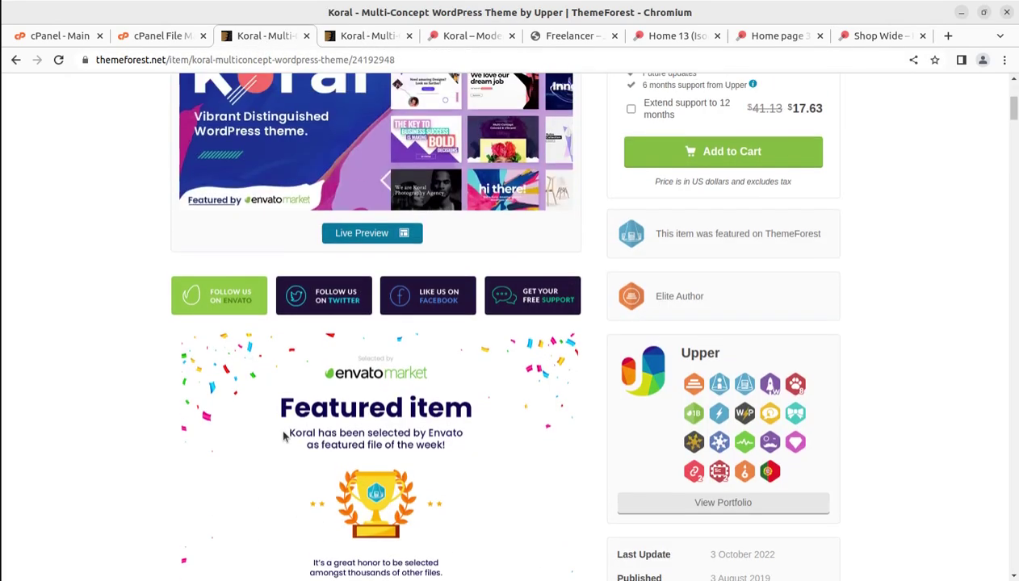
{"action": "scroll", "coordinate": [284, 349], "scroll_direction": "up", "scroll_amount": 1}
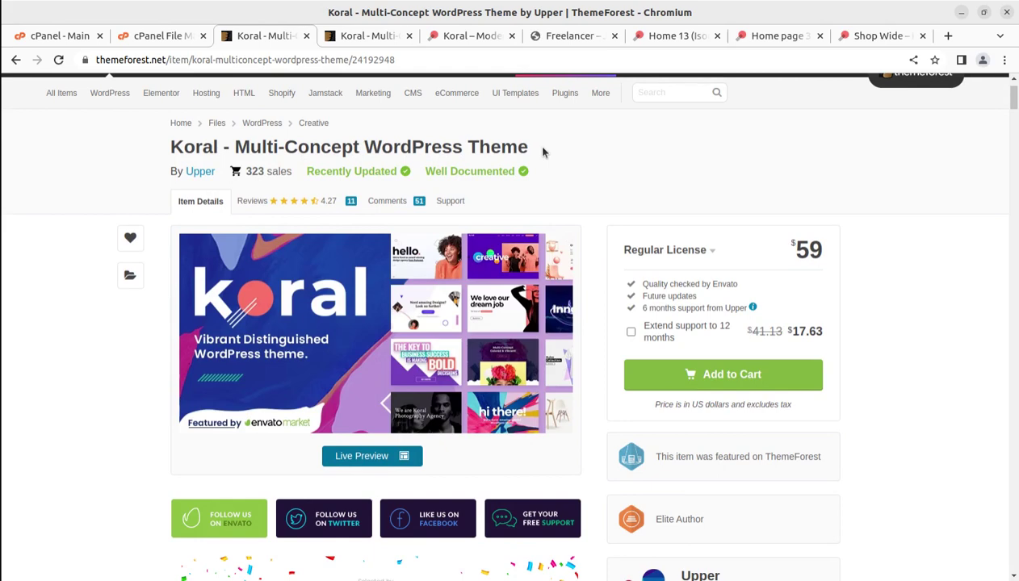
Browse the demo gallery in the Koral theme preview and open the Homepage 8 demo in a new browser tab
{"action": "left_click", "coordinate": [571, 36]}
{"action": "left_click", "coordinate": [472, 38]}
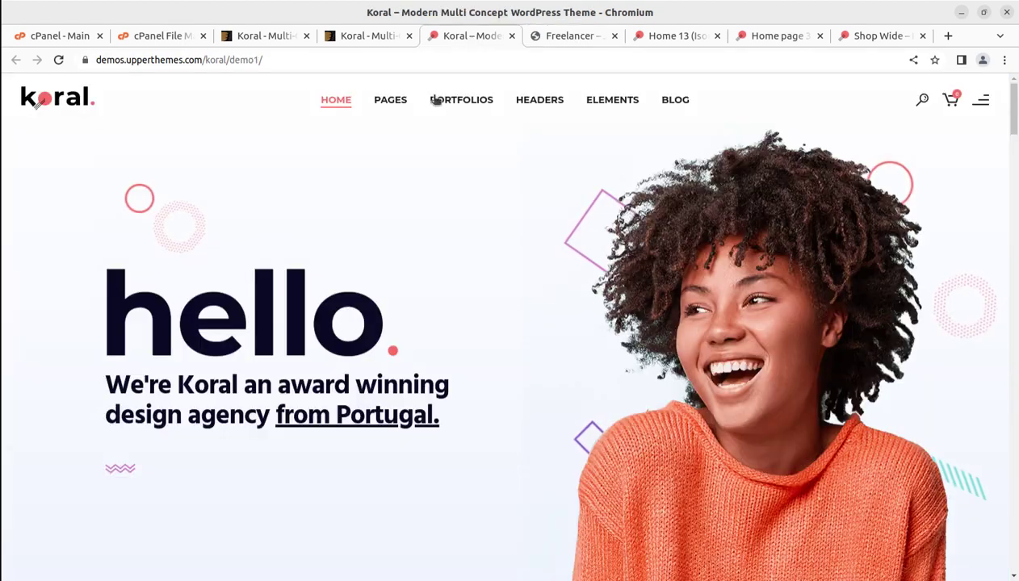
{"action": "left_click", "coordinate": [368, 37]}
{"action": "scroll", "coordinate": [401, 413], "scroll_direction": "up", "scroll_amount": 3}
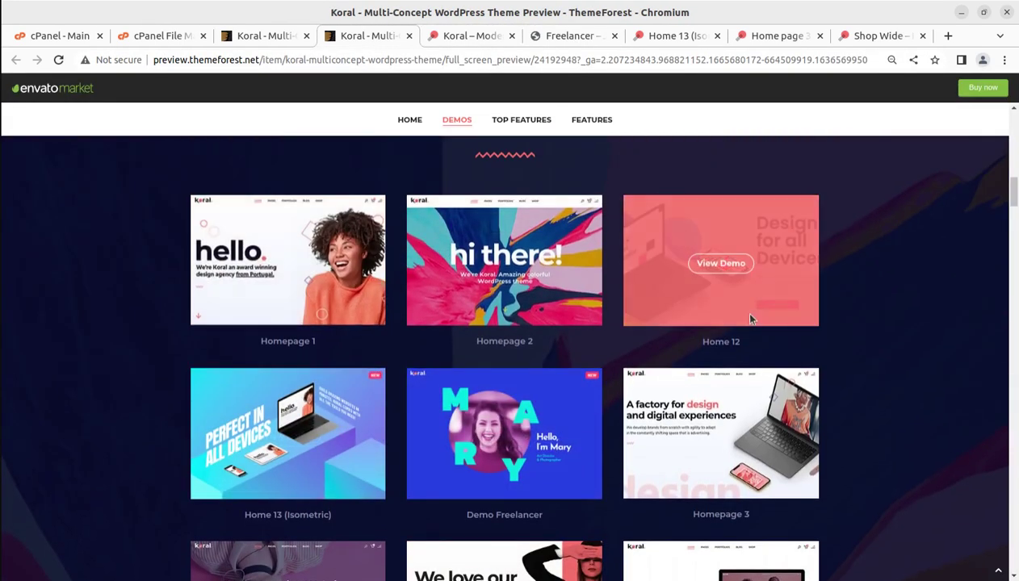
{"action": "scroll", "coordinate": [757, 458], "scroll_direction": "down", "scroll_amount": 5}
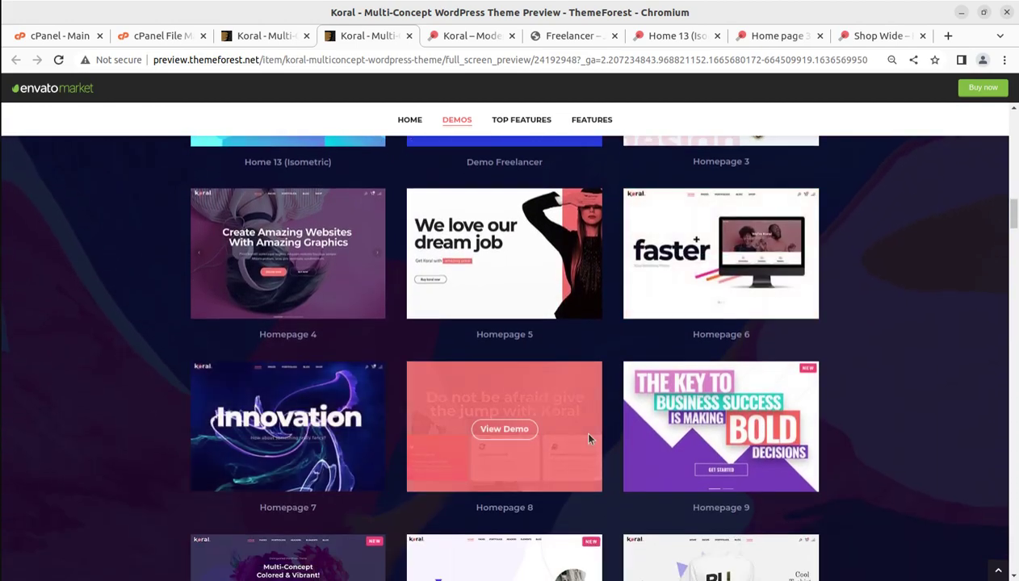
{"action": "middle_click", "coordinate": [491, 427]}
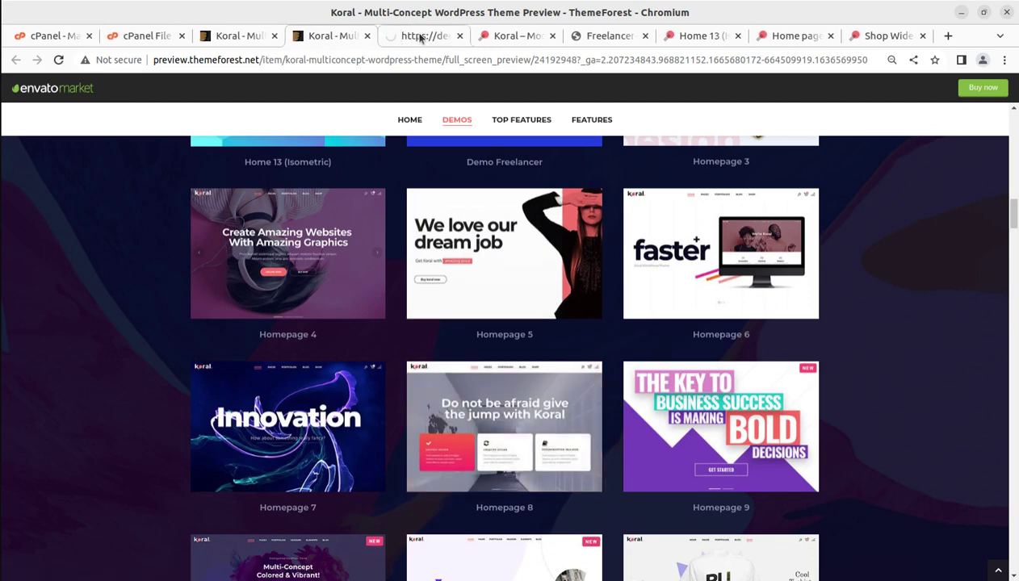
{"action": "left_click", "coordinate": [416, 34]}
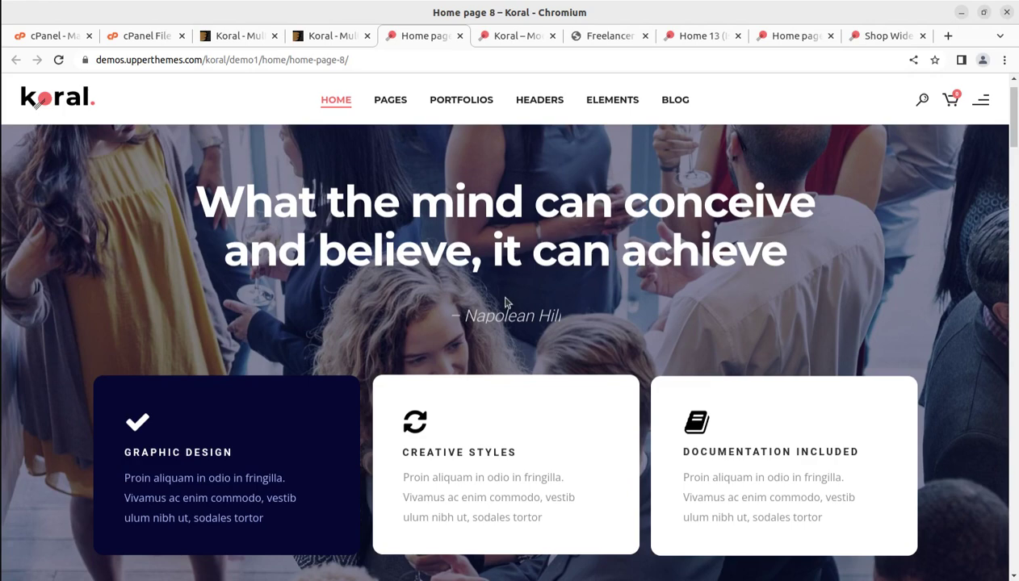
Examine the Home page 8 demo's opening slider, feature cards and "Power up your creativity" section
{"action": "scroll", "coordinate": [508, 309], "scroll_direction": "down", "scroll_amount": 2}
{"action": "scroll", "coordinate": [506, 302], "scroll_direction": "up", "scroll_amount": 2}
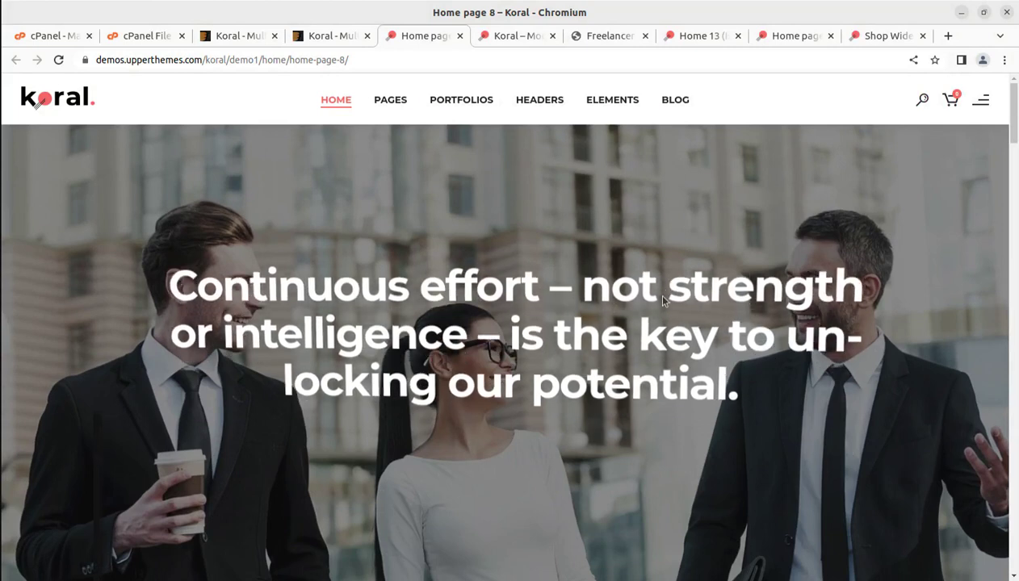
{"action": "scroll", "coordinate": [690, 254], "scroll_direction": "down", "scroll_amount": 1}
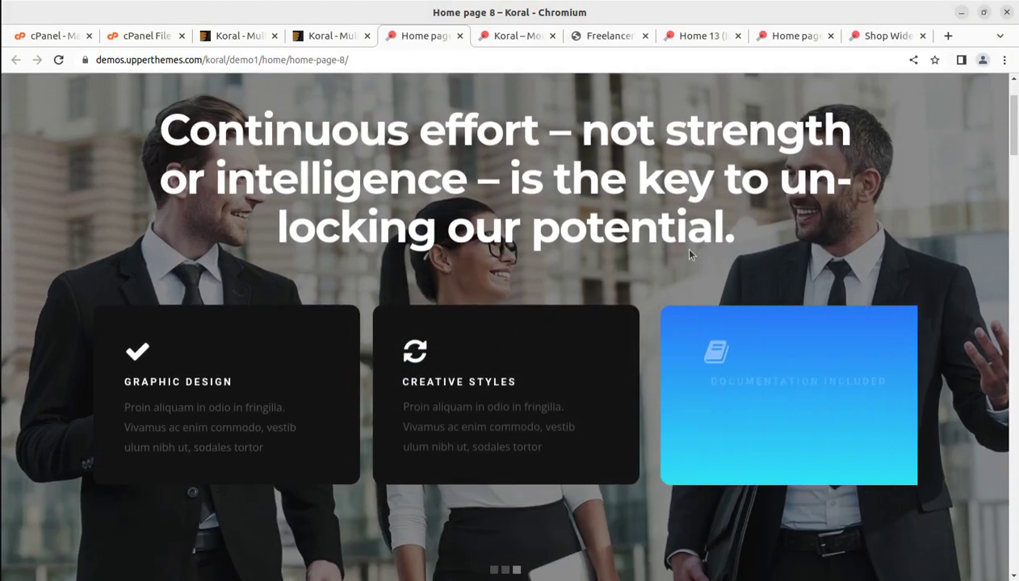
{"action": "scroll", "coordinate": [266, 277], "scroll_direction": "down", "scroll_amount": 5}
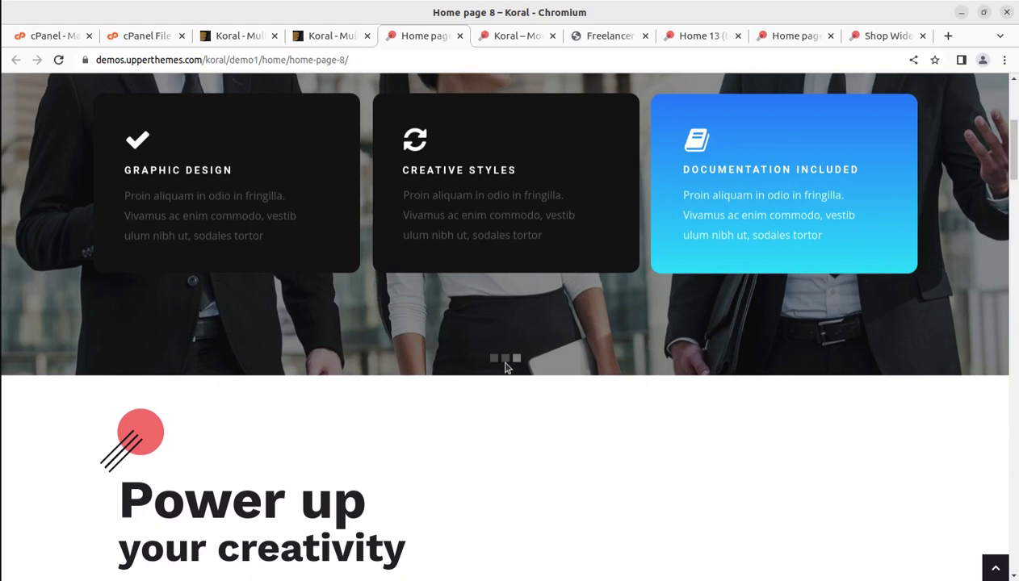
{"action": "scroll", "coordinate": [479, 352], "scroll_direction": "down", "scroll_amount": 6}
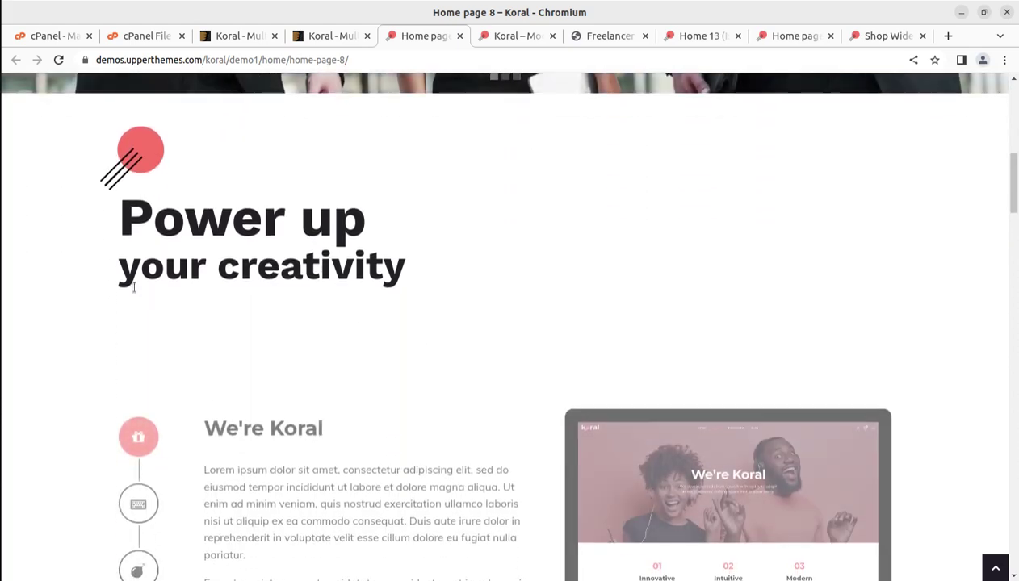
{"action": "scroll", "coordinate": [148, 291], "scroll_direction": "down", "scroll_amount": 2}
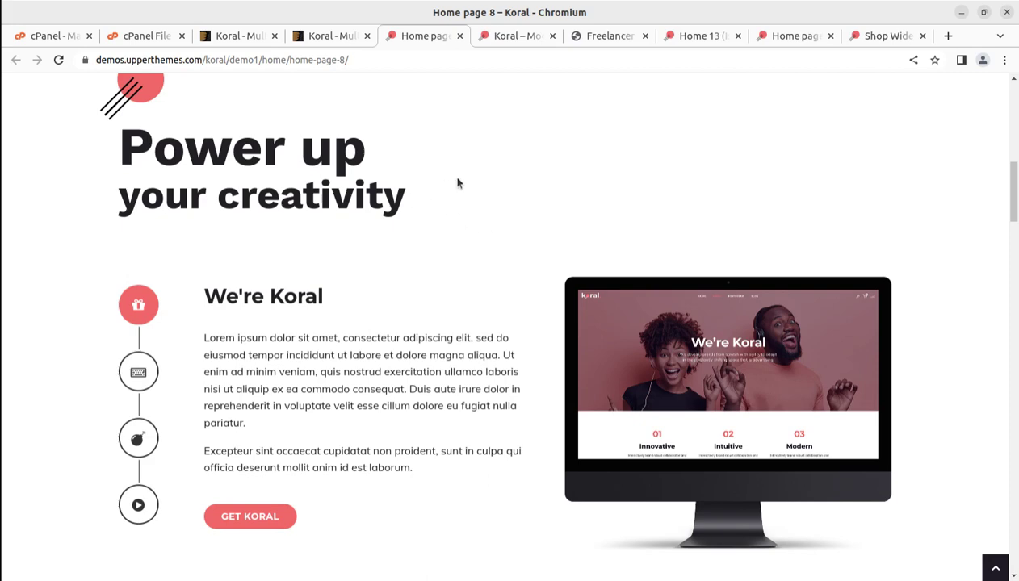
Examine the work process, portfolio, client feedback and quote request sections of the Home page 8 demo
{"action": "scroll", "coordinate": [457, 182], "scroll_direction": "down", "scroll_amount": 5}
{"action": "scroll", "coordinate": [393, 343], "scroll_direction": "down", "scroll_amount": 11}
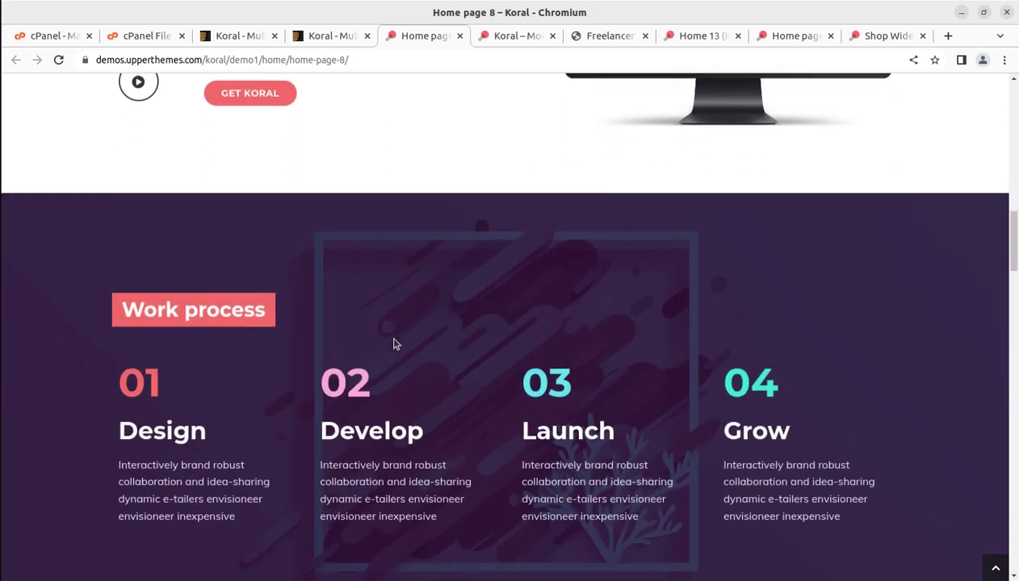
{"action": "scroll", "coordinate": [461, 321], "scroll_direction": "down", "scroll_amount": 3}
{"action": "scroll", "coordinate": [871, 378], "scroll_direction": "down", "scroll_amount": 6}
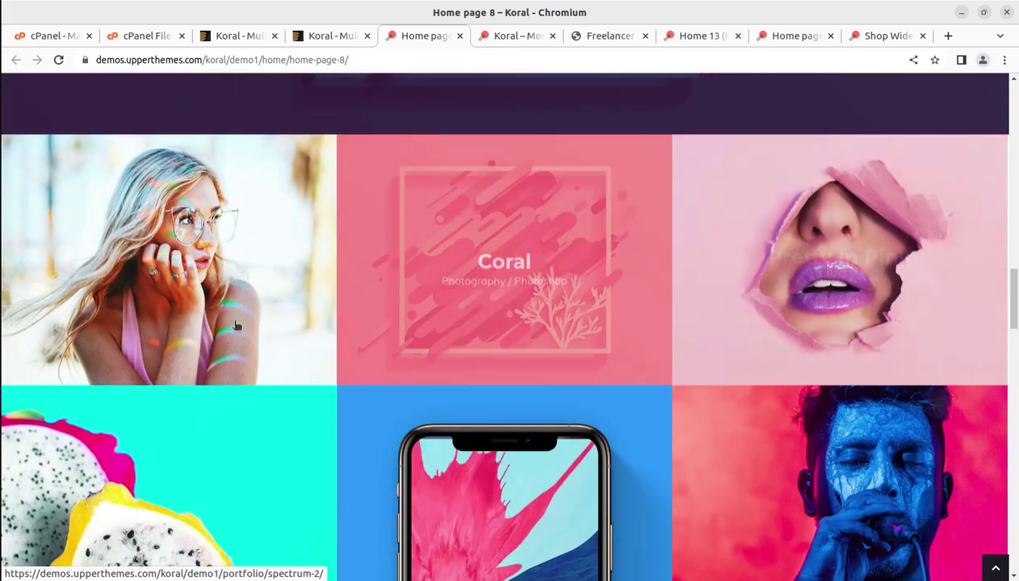
{"action": "scroll", "coordinate": [470, 356], "scroll_direction": "down", "scroll_amount": 13}
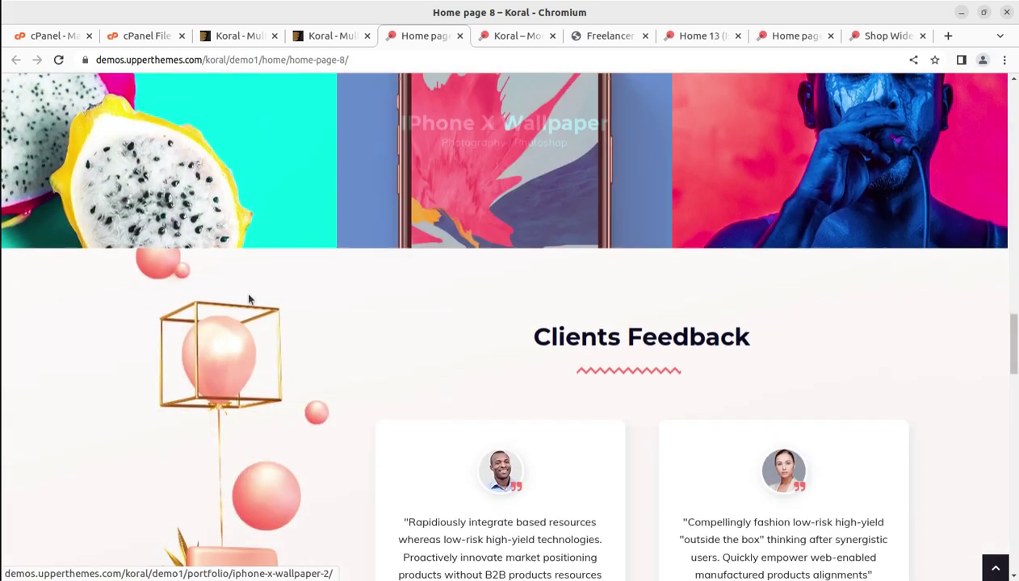
{"action": "scroll", "coordinate": [251, 303], "scroll_direction": "down", "scroll_amount": 4}
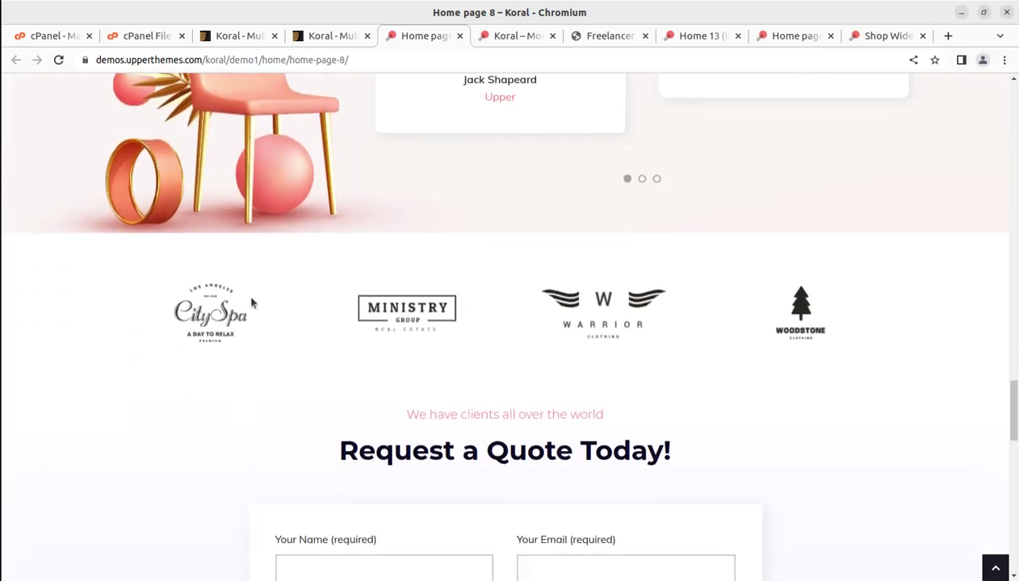
{"action": "scroll", "coordinate": [203, 302], "scroll_direction": "down", "scroll_amount": 2}
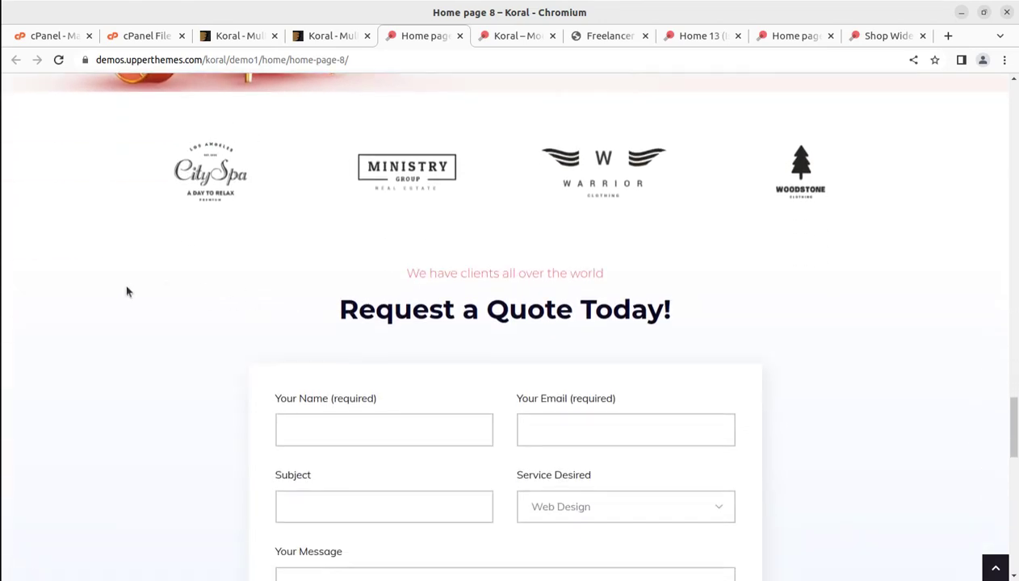
{"action": "scroll", "coordinate": [318, 212], "scroll_direction": "up", "scroll_amount": 6}
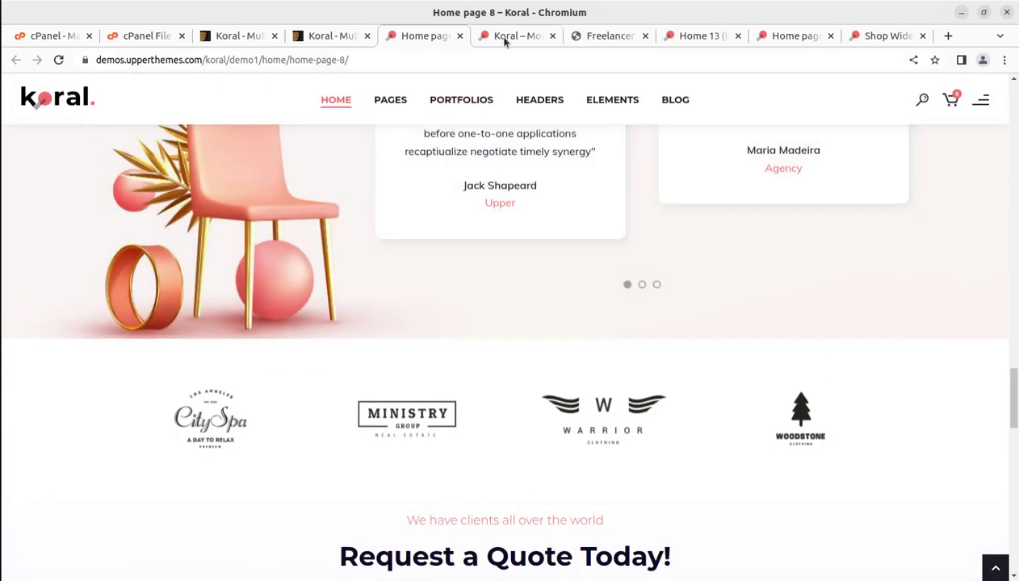
View the opening sections of the main Koral, Freelancer, Home 13 (Isometric) and Home page 3 demos in turn
{"action": "left_click", "coordinate": [504, 40]}
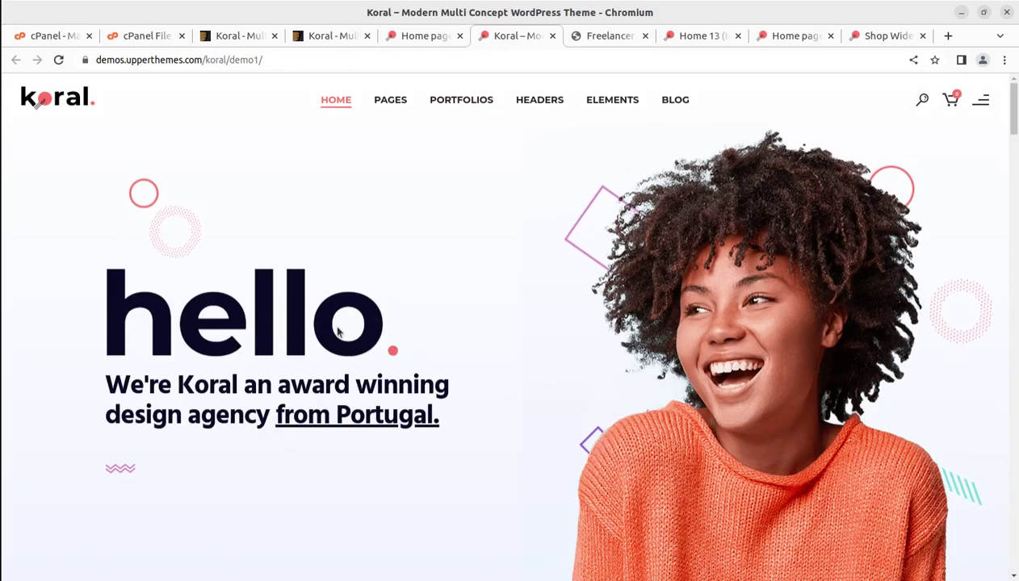
{"action": "scroll", "coordinate": [337, 332], "scroll_direction": "down", "scroll_amount": 1}
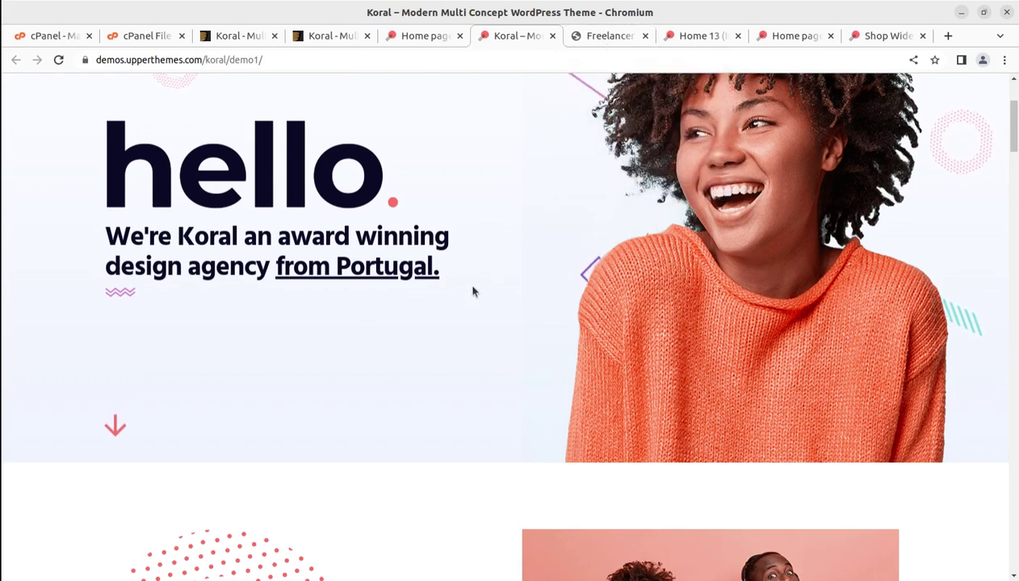
{"action": "left_click", "coordinate": [610, 40]}
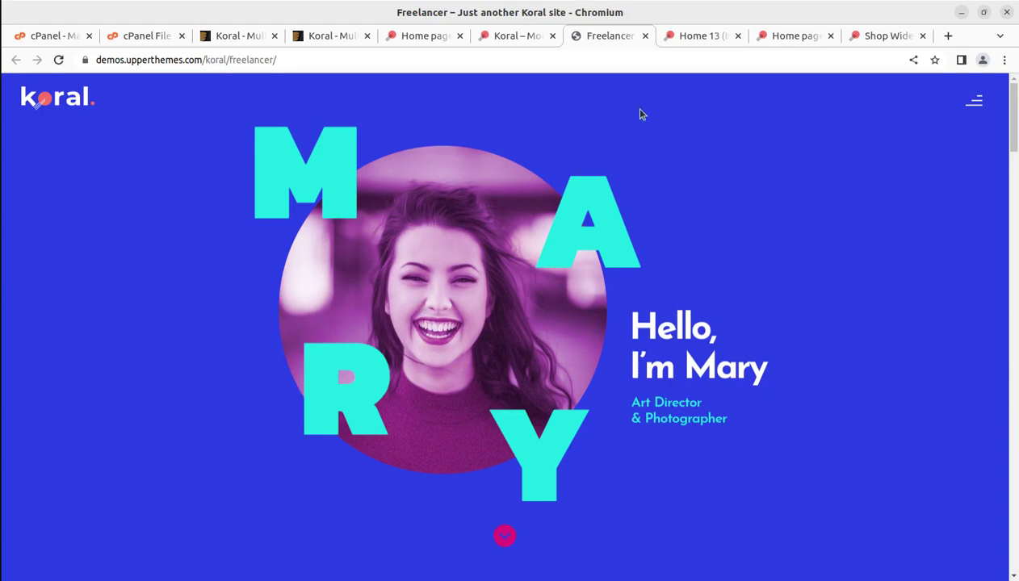
{"action": "left_click", "coordinate": [696, 36]}
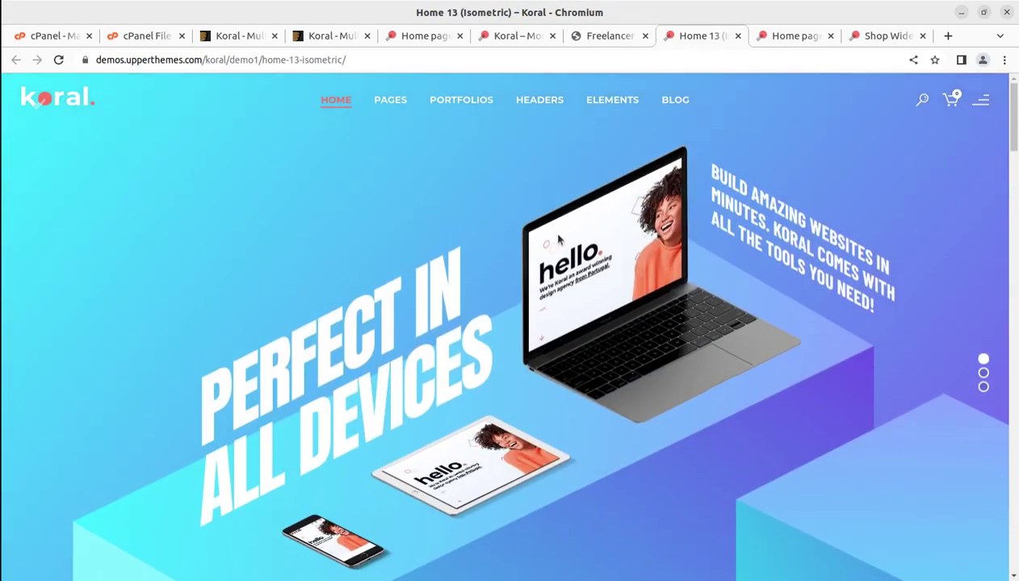
{"action": "left_click", "coordinate": [775, 38]}
{"action": "scroll", "coordinate": [339, 267], "scroll_direction": "up", "scroll_amount": 5}
{"action": "scroll", "coordinate": [338, 291], "scroll_direction": "up", "scroll_amount": 3}
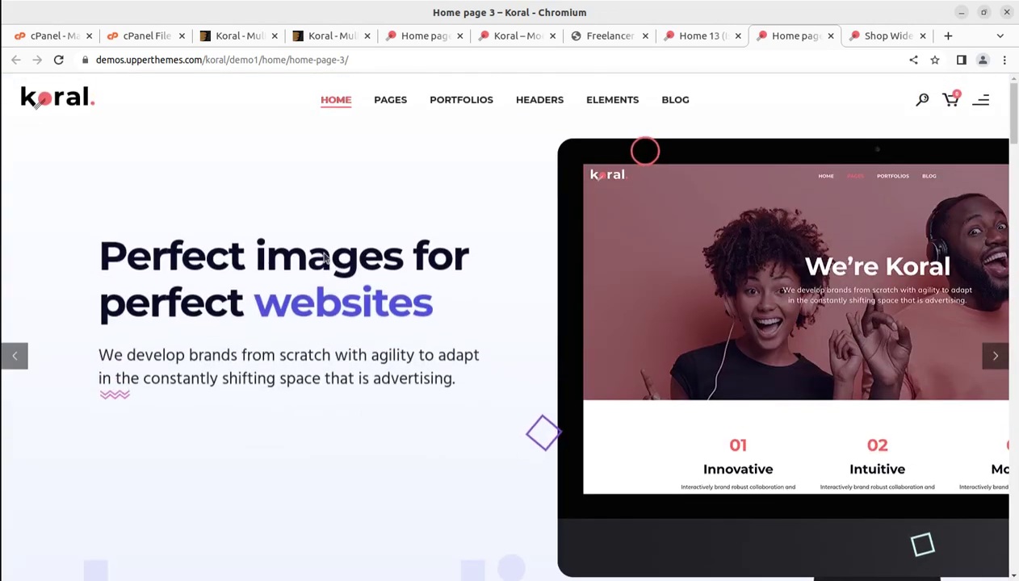
Examine the Shop Wide demo's service highlights, promotional banners and product grid, ending back at its opening slider
{"action": "left_click", "coordinate": [874, 36]}
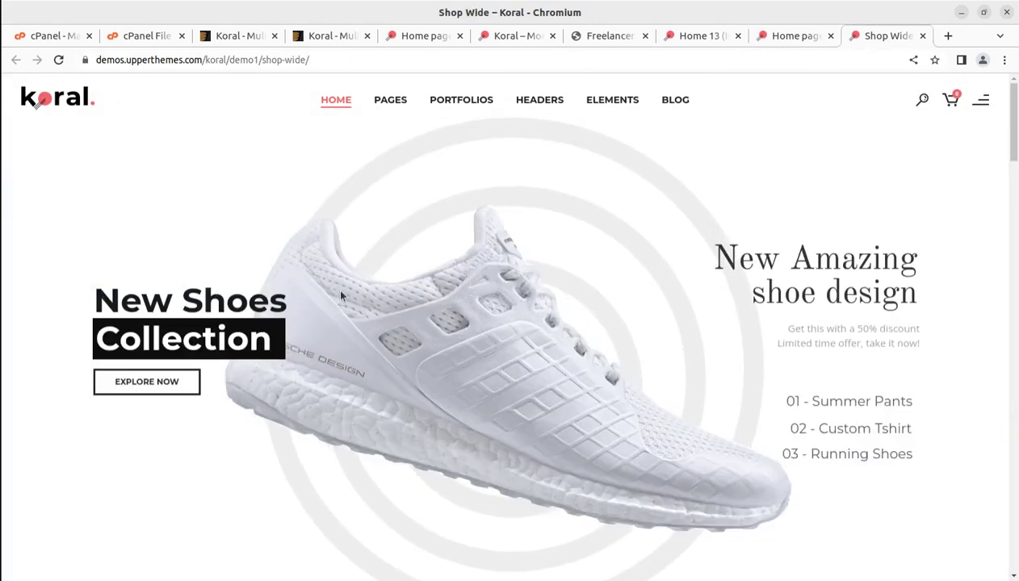
{"action": "scroll", "coordinate": [337, 291], "scroll_direction": "down", "scroll_amount": 5}
{"action": "scroll", "coordinate": [340, 298], "scroll_direction": "down", "scroll_amount": 10}
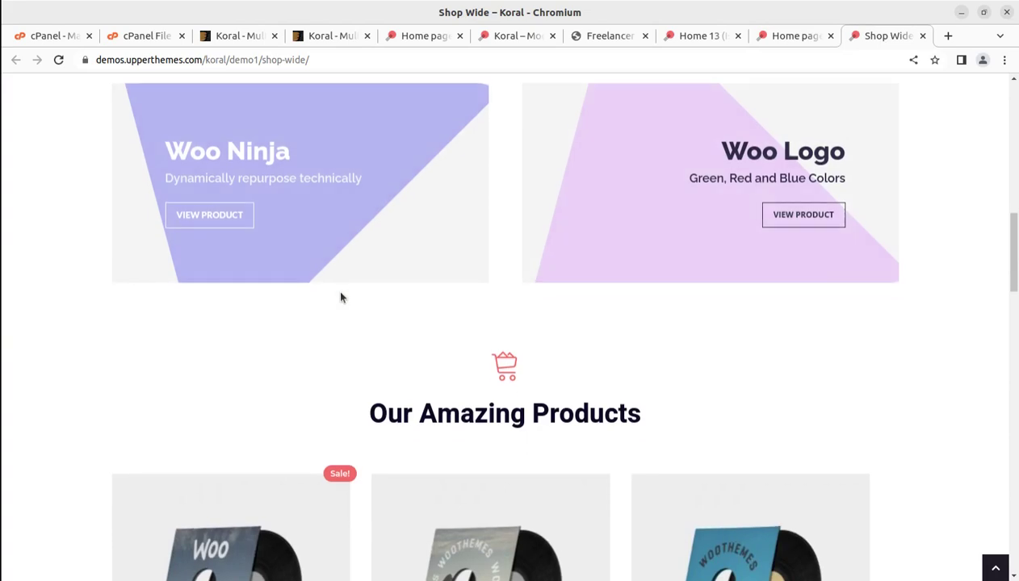
{"action": "scroll", "coordinate": [342, 297], "scroll_direction": "down", "scroll_amount": 1}
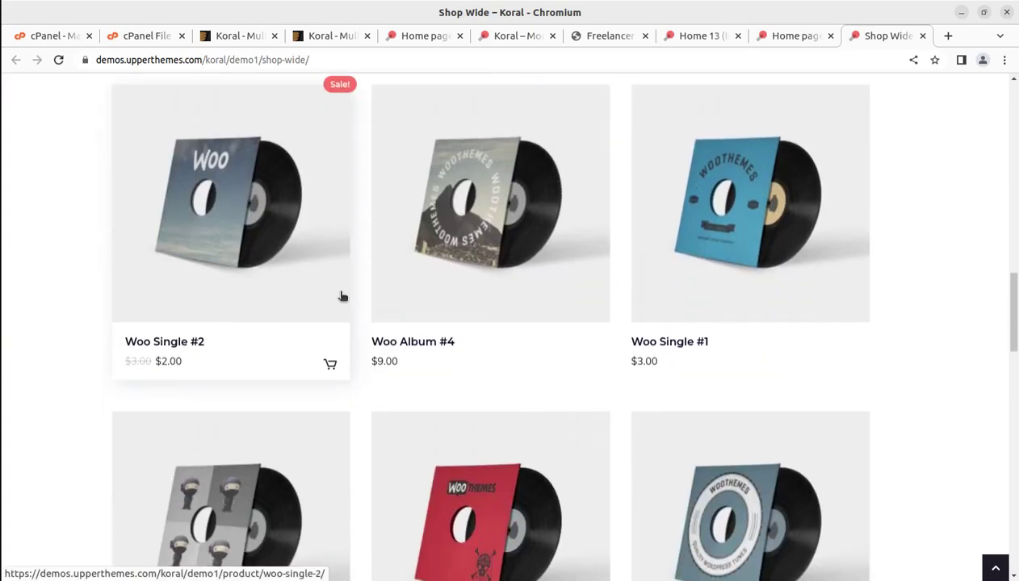
{"action": "scroll", "coordinate": [343, 297], "scroll_direction": "up", "scroll_amount": 12}
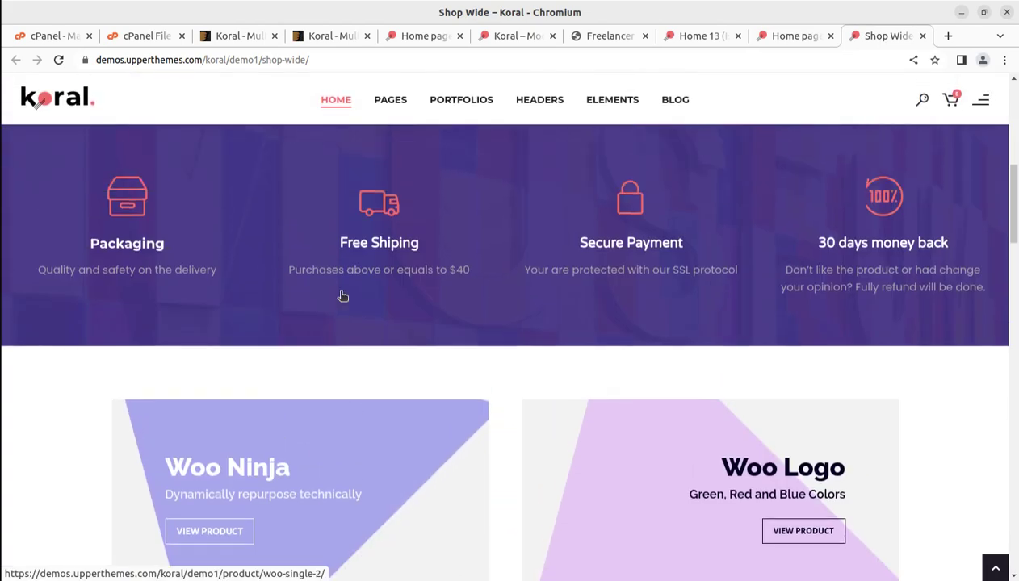
{"action": "scroll", "coordinate": [341, 295], "scroll_direction": "up", "scroll_amount": 3}
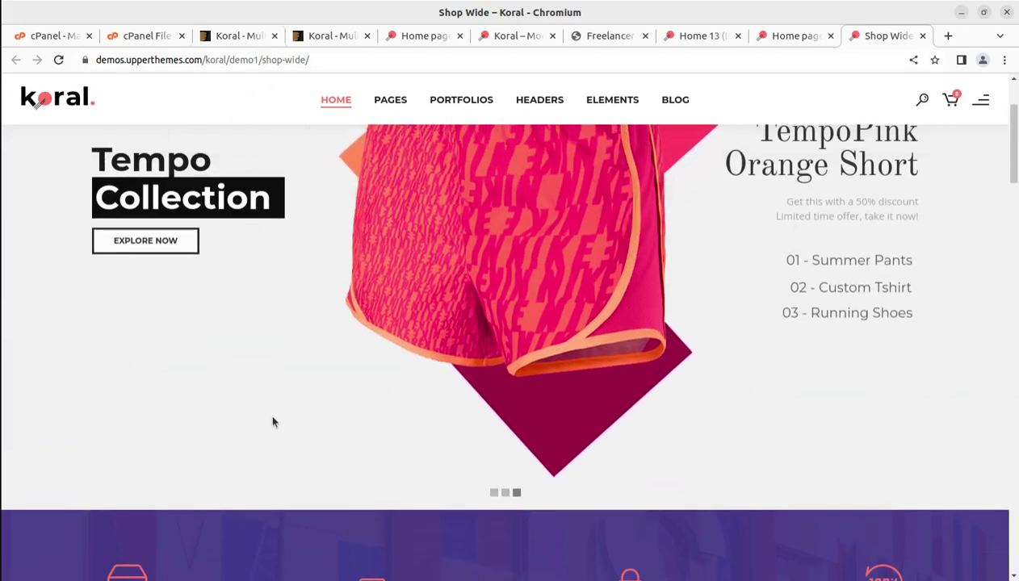
{"action": "scroll", "coordinate": [274, 415], "scroll_direction": "up", "scroll_amount": 2}
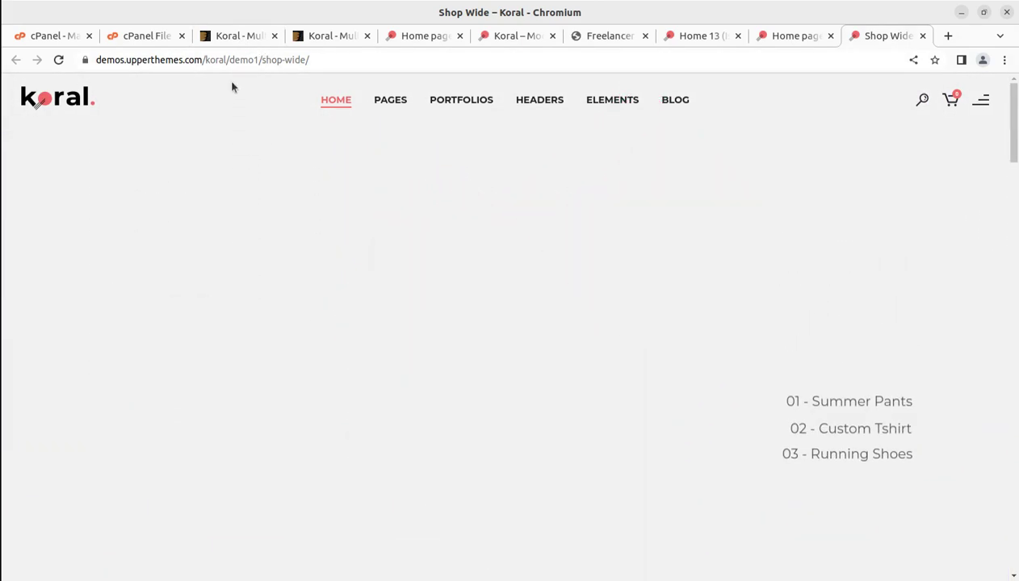
Return to the ThemeForest item page and highlight the Koral theme title and the author name Upper
{"action": "left_click", "coordinate": [231, 35]}
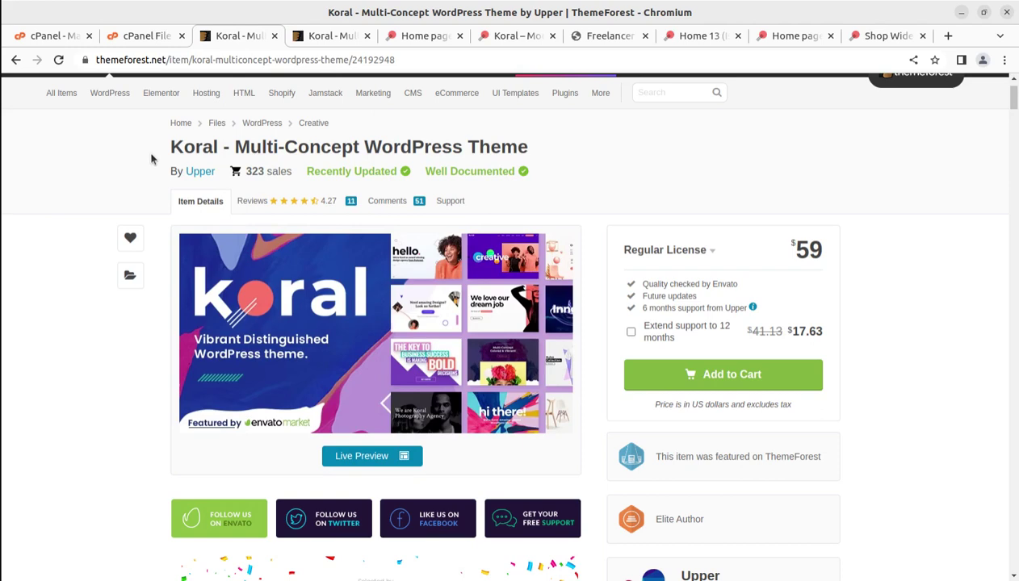
{"action": "left_click_drag", "start_coordinate": [166, 157], "coordinate": [536, 155]}
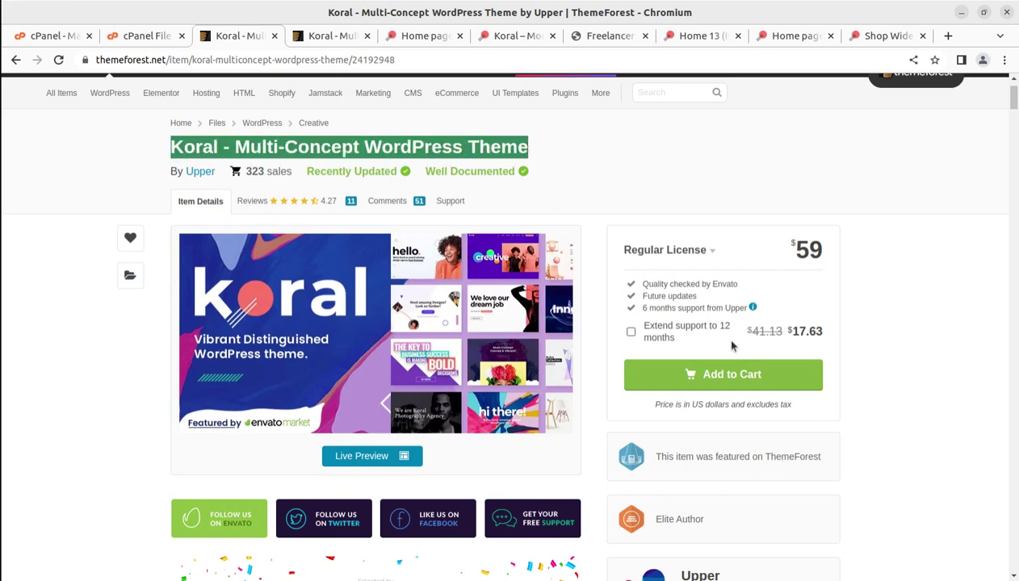
{"action": "scroll", "coordinate": [729, 345], "scroll_direction": "down", "scroll_amount": 3}
{"action": "left_click_drag", "start_coordinate": [745, 408], "coordinate": [668, 396]}
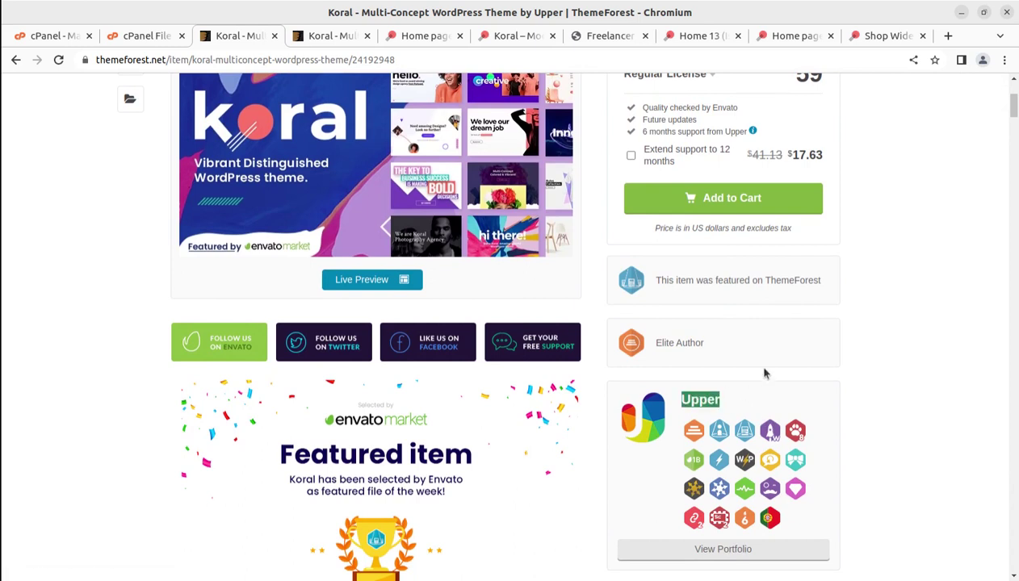
Highlight the Elite Author label, the published date and the last update date on the Koral item page
{"action": "left_click_drag", "start_coordinate": [707, 345], "coordinate": [648, 351]}
{"action": "scroll", "coordinate": [501, 525], "scroll_direction": "down", "scroll_amount": 1}
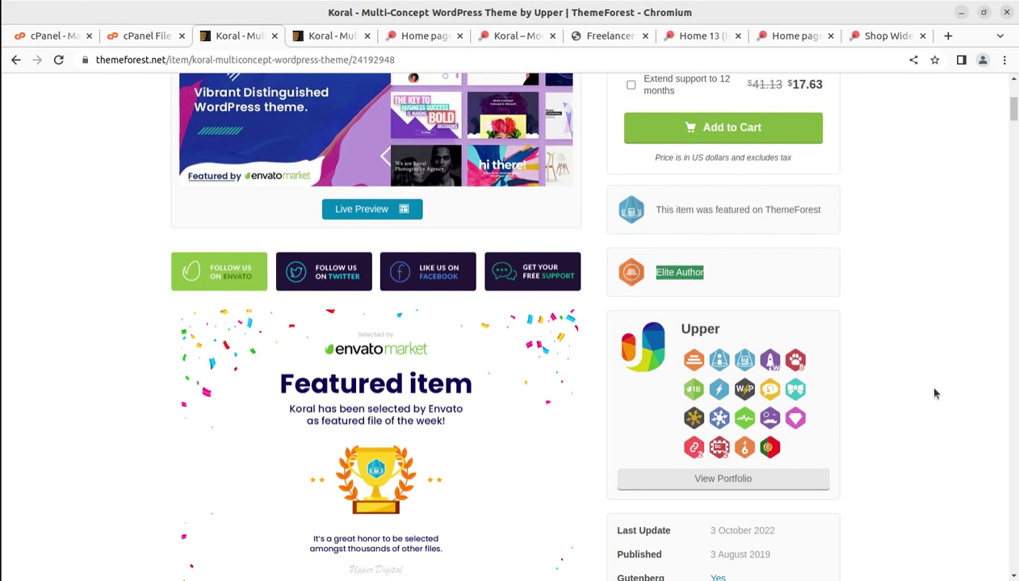
{"action": "scroll", "coordinate": [934, 395], "scroll_direction": "down", "scroll_amount": 2}
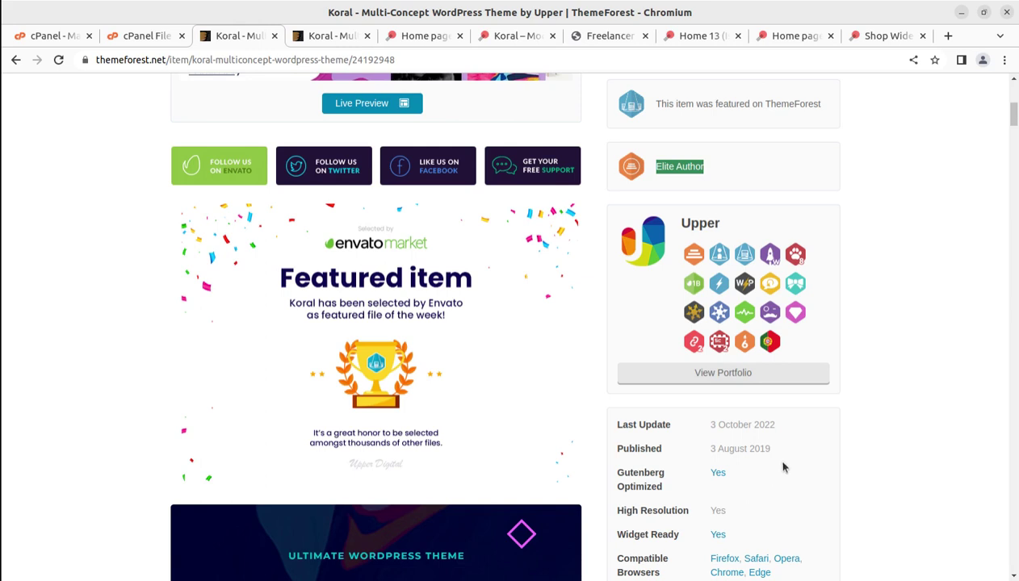
{"action": "left_click_drag", "start_coordinate": [791, 456], "coordinate": [696, 458]}
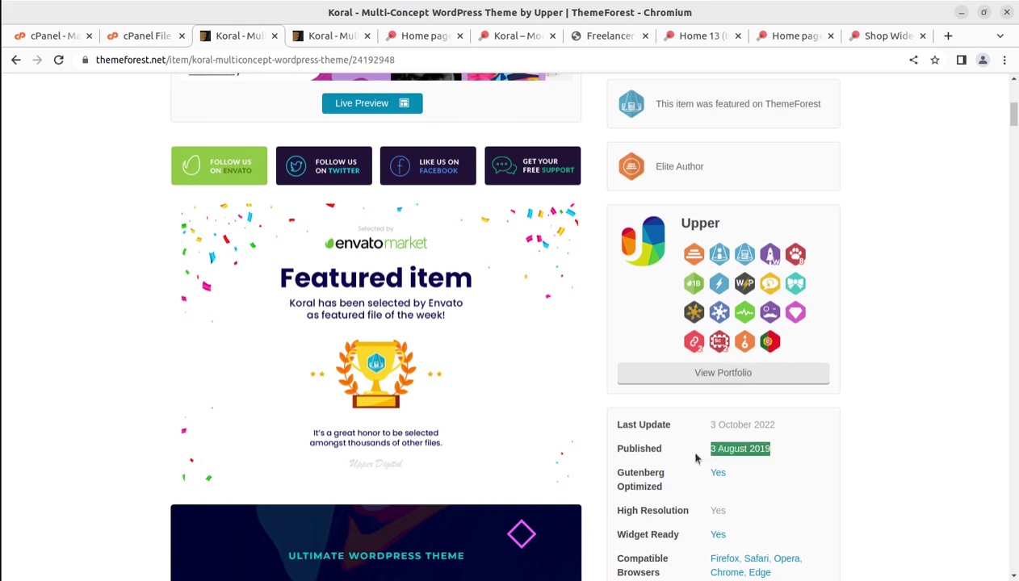
{"action": "left_click_drag", "start_coordinate": [782, 425], "coordinate": [708, 433]}
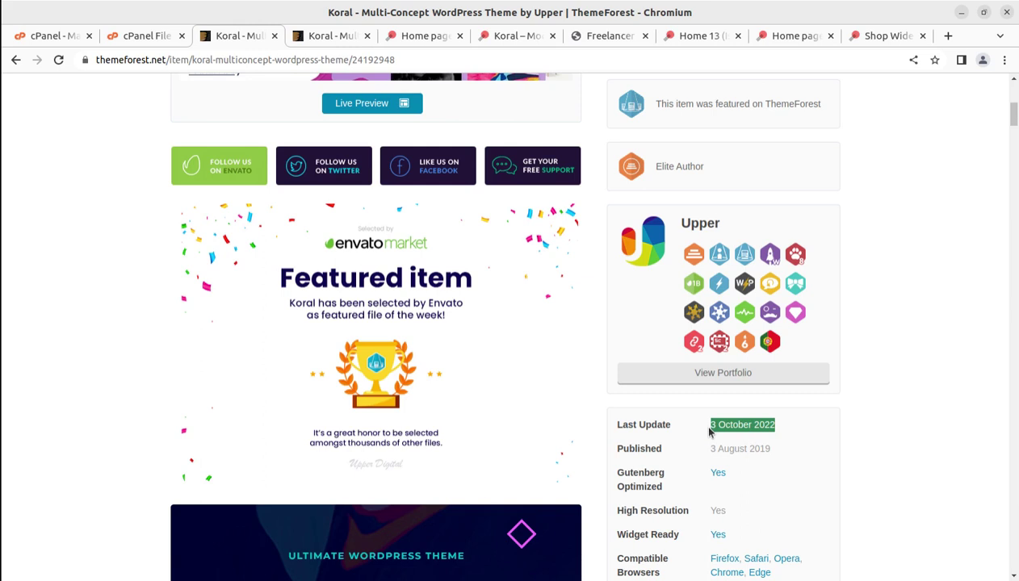
Examine the item's compatibility, software version and included files details, dismissing the notifications, and return toward the page start
{"action": "scroll", "coordinate": [709, 434], "scroll_direction": "down", "scroll_amount": 3}
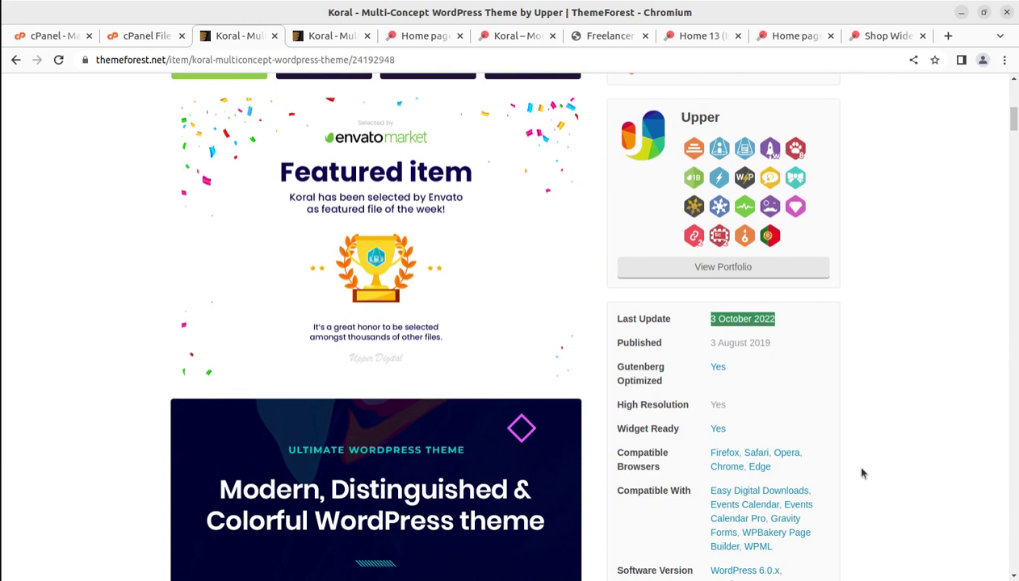
{"action": "scroll", "coordinate": [867, 486], "scroll_direction": "down", "scroll_amount": 4}
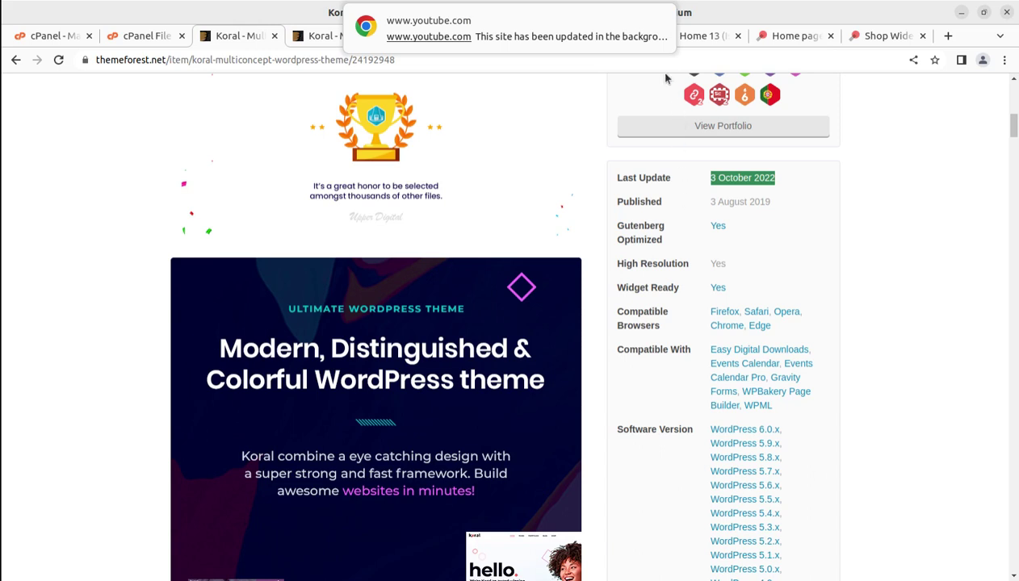
{"action": "left_click", "coordinate": [657, 20]}
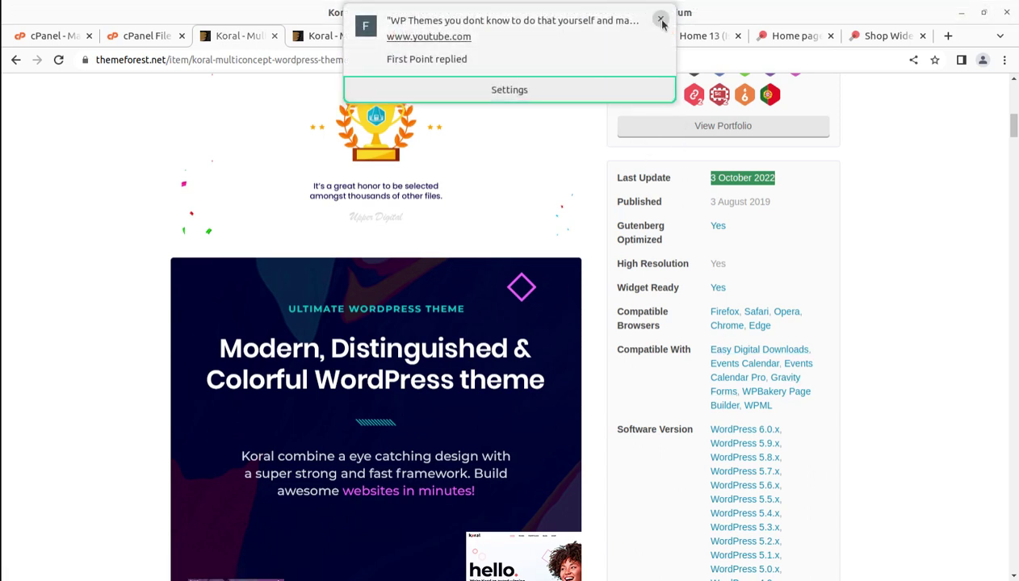
{"action": "left_click", "coordinate": [660, 20]}
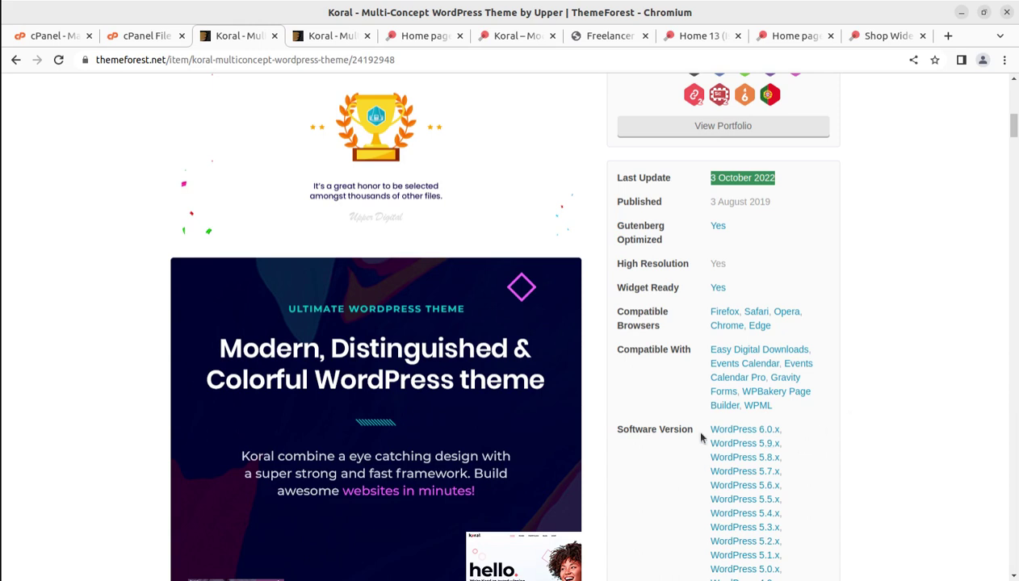
{"action": "scroll", "coordinate": [645, 525], "scroll_direction": "down", "scroll_amount": 3}
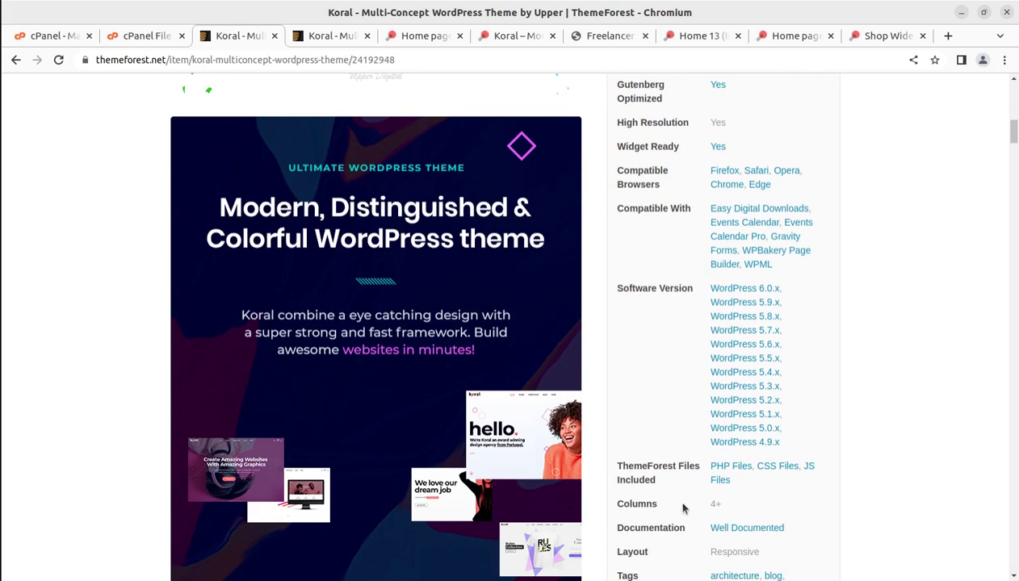
{"action": "scroll", "coordinate": [656, 498], "scroll_direction": "up", "scroll_amount": 3}
{"action": "scroll", "coordinate": [656, 499], "scroll_direction": "up", "scroll_amount": 4}
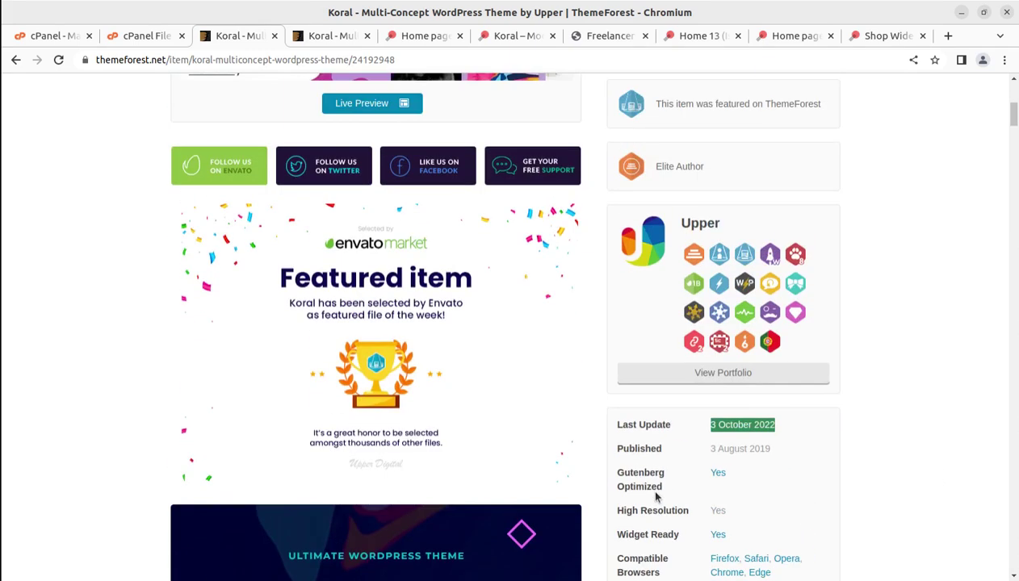
{"action": "scroll", "coordinate": [655, 498], "scroll_direction": "up", "scroll_amount": 2}
{"action": "scroll", "coordinate": [622, 467], "scroll_direction": "up", "scroll_amount": 3}
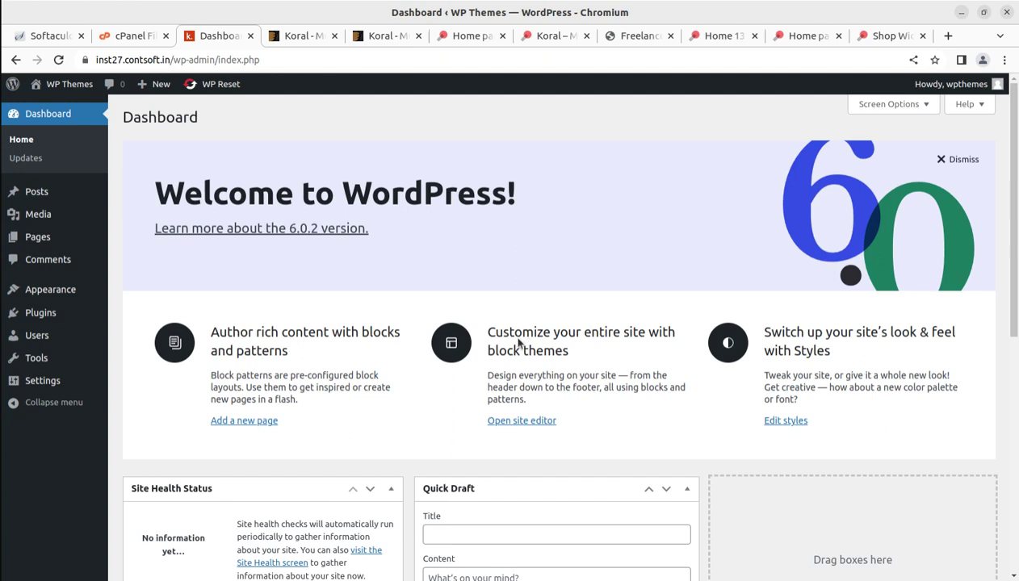
Check the WordPress version and the Site Health status of the WP Themes site, ending back on the dashboard
{"action": "mouse_move", "coordinate": [45, 360]}
{"action": "scroll", "coordinate": [250, 304], "scroll_direction": "down", "scroll_amount": 5}
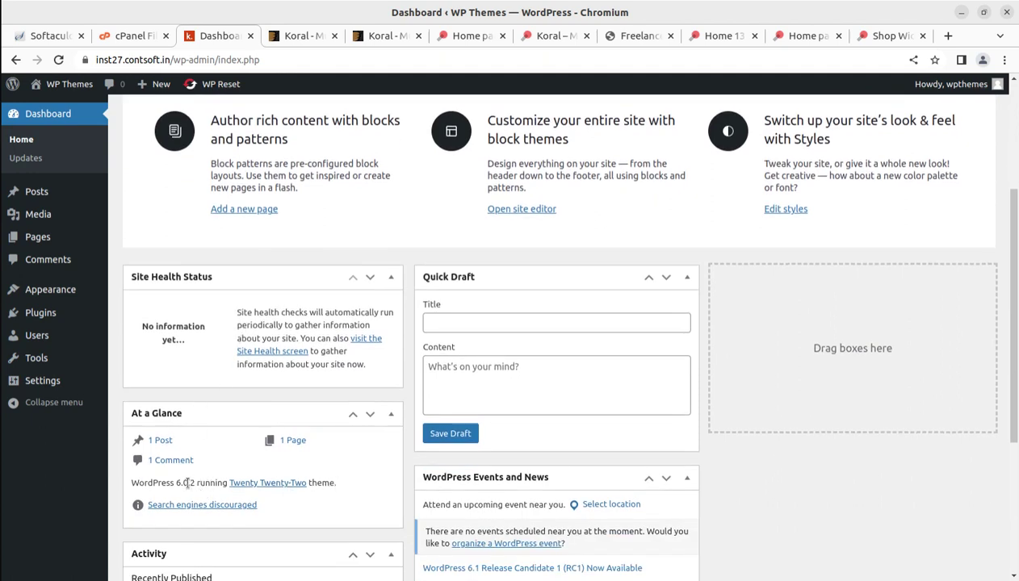
{"action": "scroll", "coordinate": [192, 482], "scroll_direction": "up", "scroll_amount": 3}
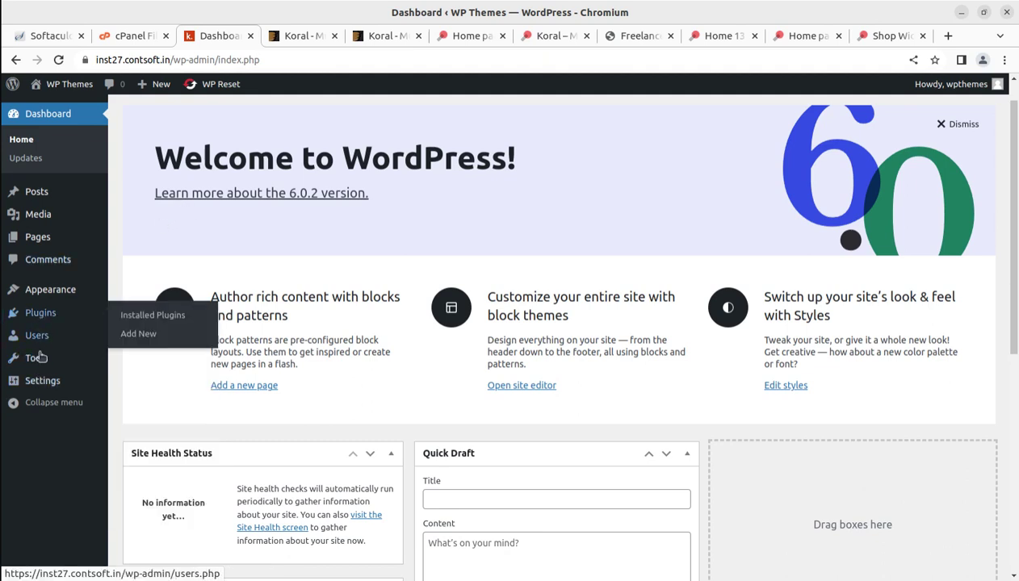
{"action": "left_click", "coordinate": [133, 418]}
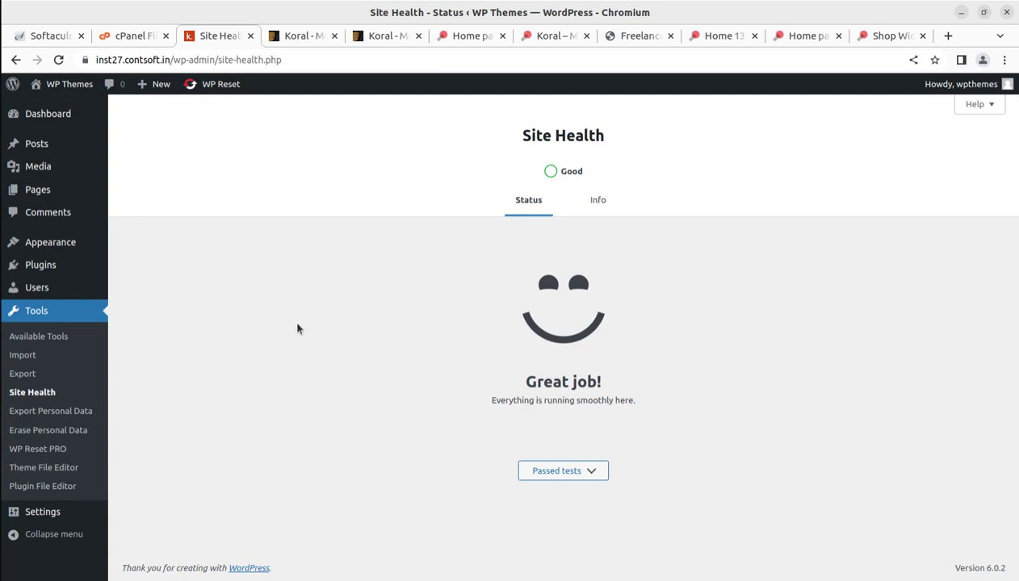
{"action": "left_click", "coordinate": [42, 113]}
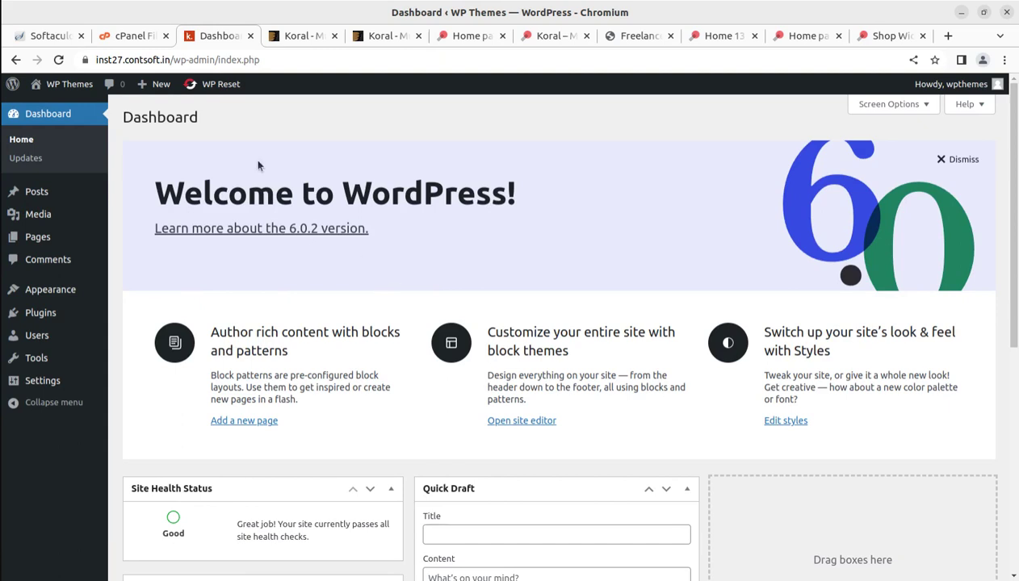
Switch to the cPanel main page and look through its files, databases, domains and metrics sections
{"action": "left_click", "coordinate": [48, 35]}
{"action": "left_click", "coordinate": [707, 91]}
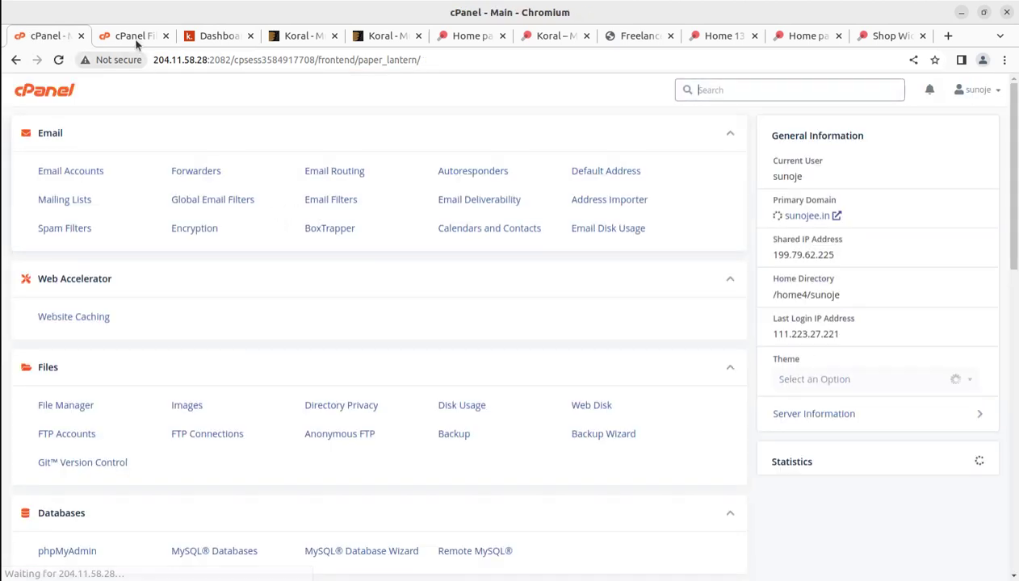
{"action": "scroll", "coordinate": [374, 309], "scroll_direction": "down", "scroll_amount": 3}
{"action": "scroll", "coordinate": [374, 309], "scroll_direction": "down", "scroll_amount": 2}
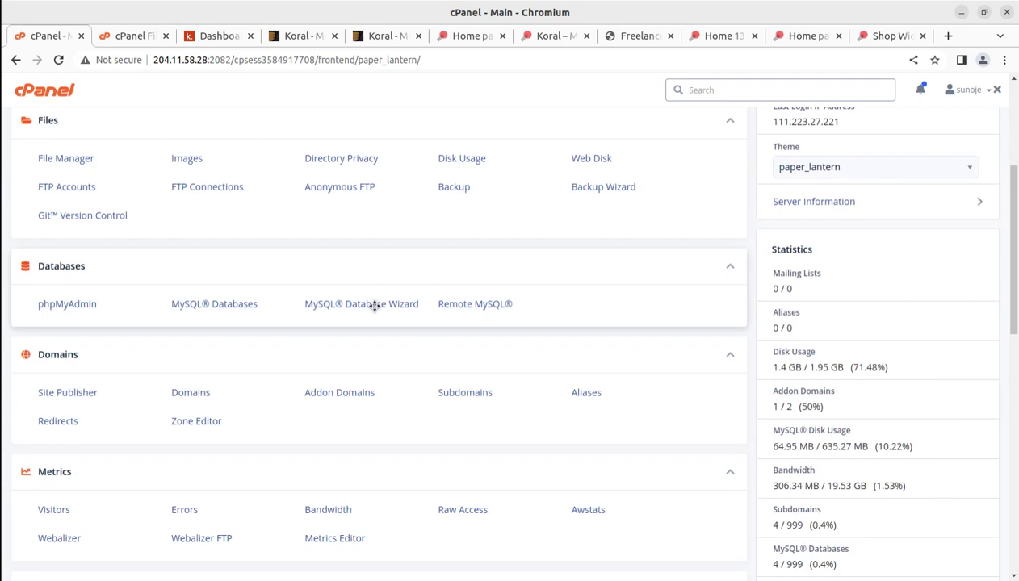
{"action": "scroll", "coordinate": [374, 309], "scroll_direction": "down", "scroll_amount": 1}
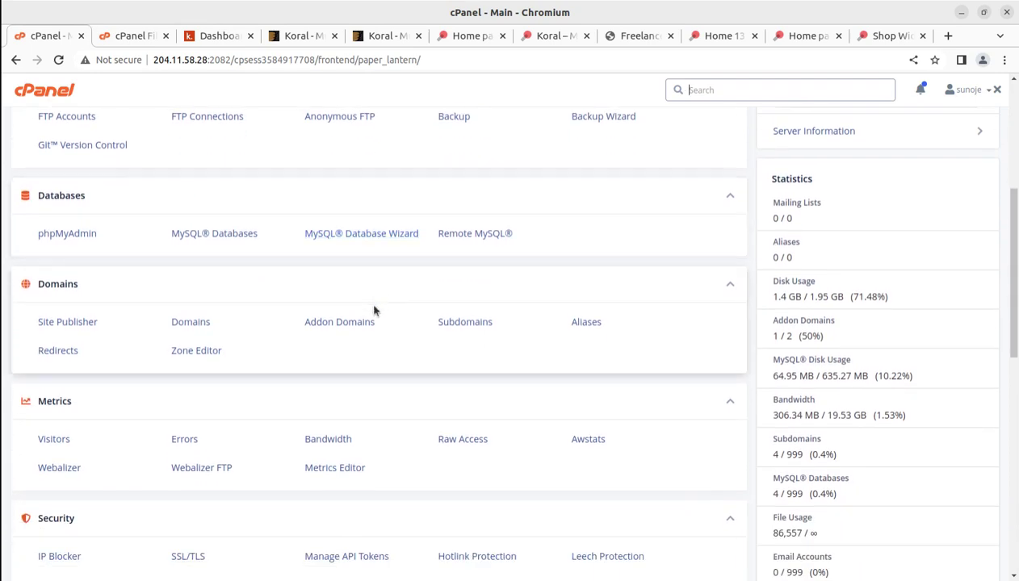
Switch to the file manager and examine the koral_v2.0 folder's koral.zip, koral-child.zip and plugins contents, leaving the window minimized
{"action": "key", "text": "alt+Tab"}
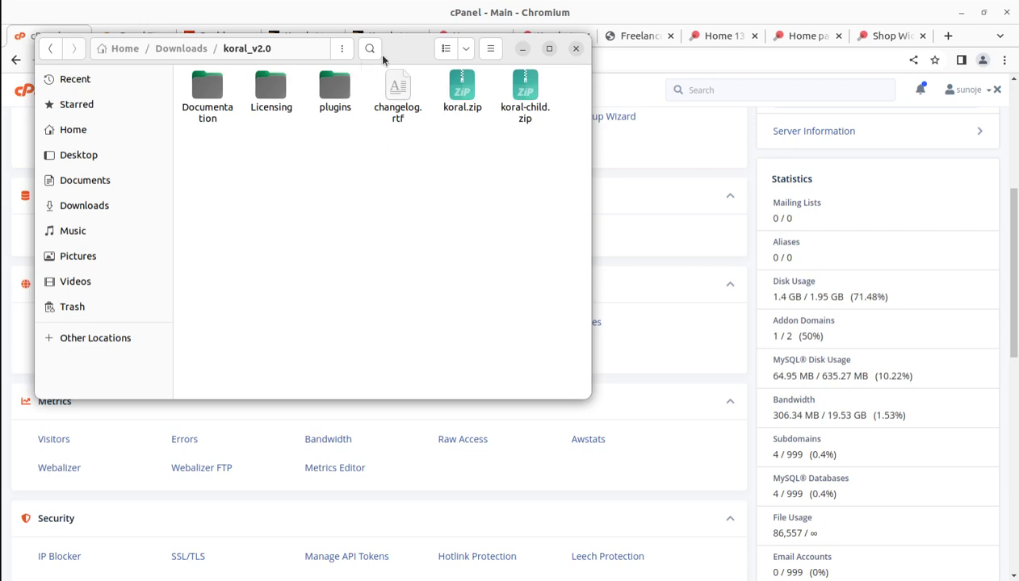
{"action": "left_click", "coordinate": [461, 95]}
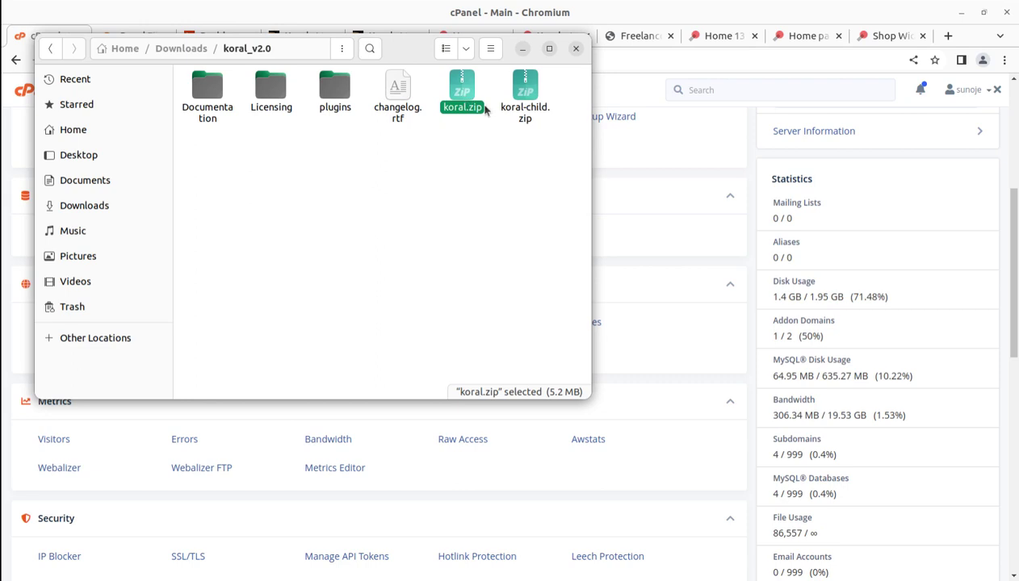
{"action": "left_click", "coordinate": [512, 106]}
{"action": "double_click", "coordinate": [335, 89]}
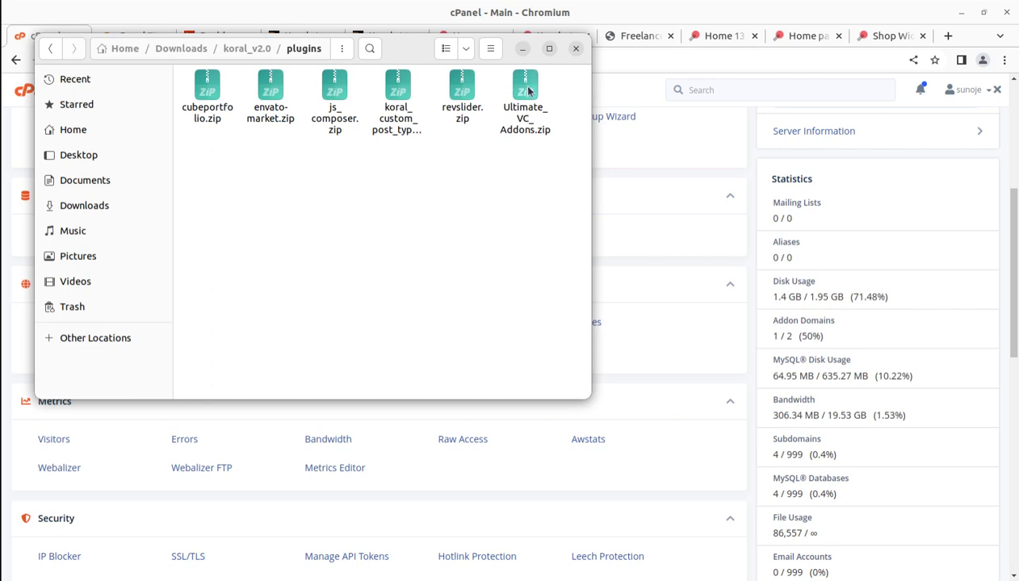
{"action": "left_click", "coordinate": [240, 53]}
{"action": "key", "text": "Left"}
{"action": "key", "text": "Left"}
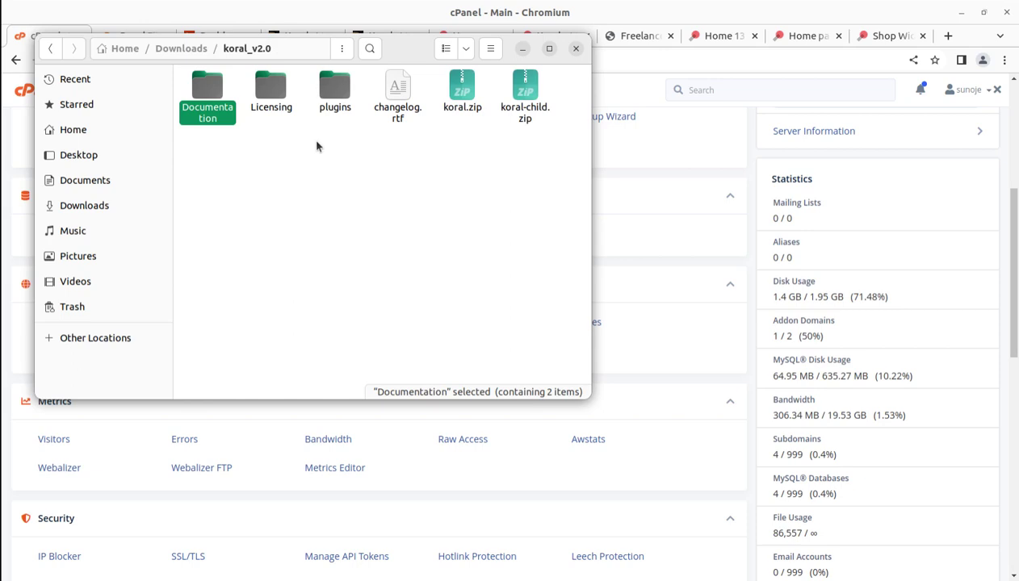
{"action": "left_click", "coordinate": [458, 93]}
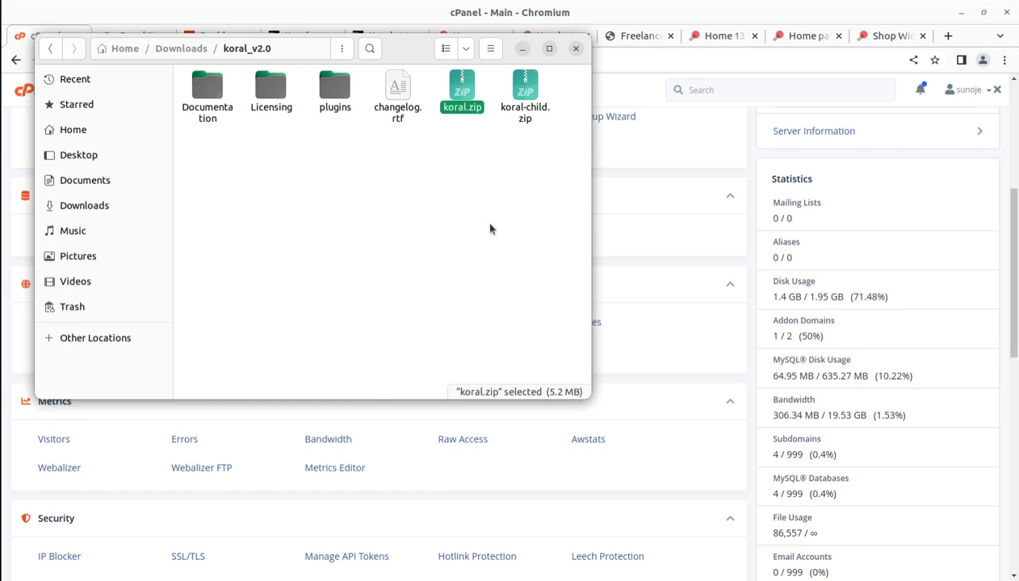
{"action": "left_click", "coordinate": [522, 50]}
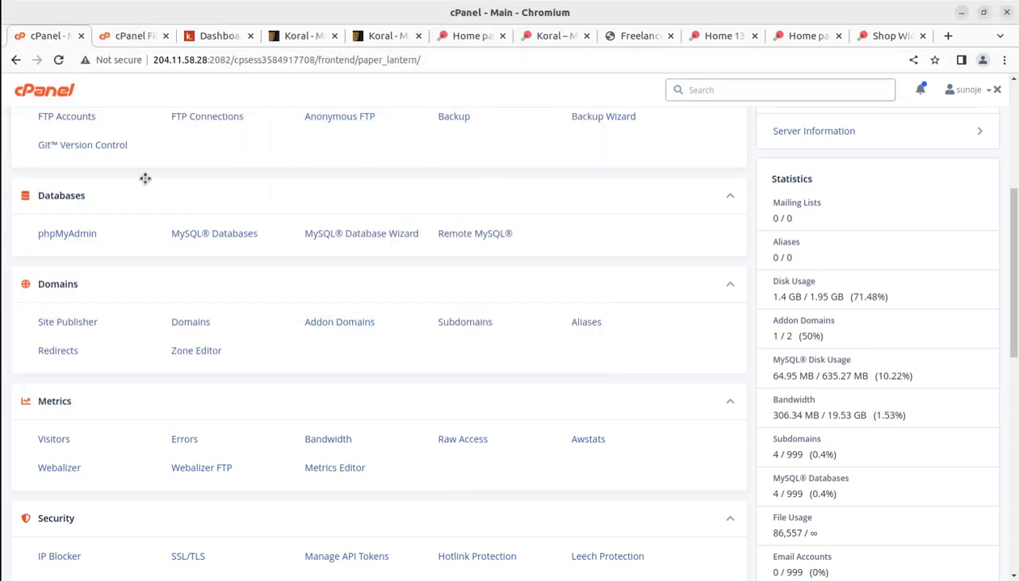
Return to the WordPress dashboard, dismiss the notification and open the upload form for adding a new theme
{"action": "left_click", "coordinate": [211, 38]}
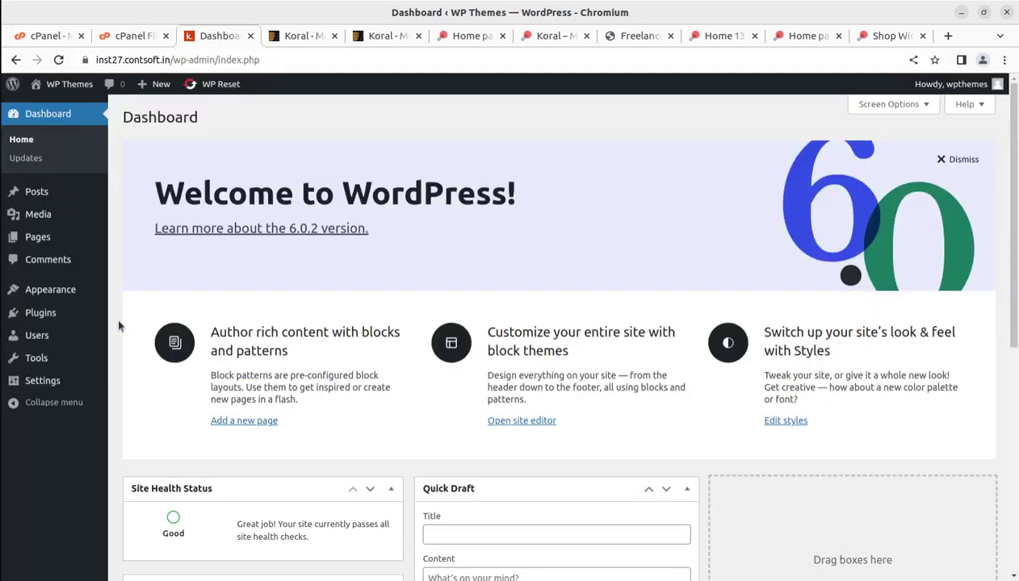
{"action": "mouse_move", "coordinate": [62, 292]}
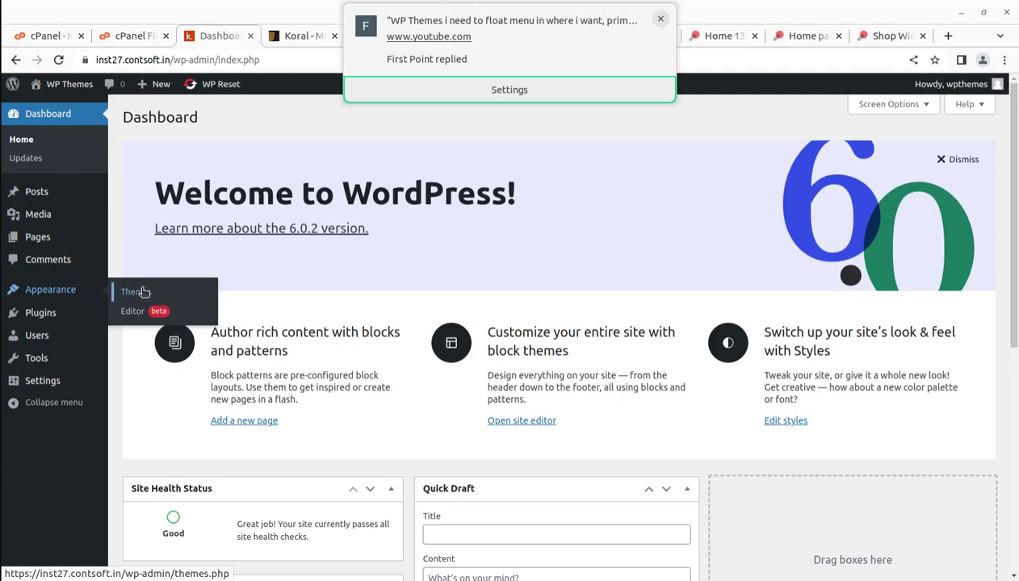
{"action": "left_click", "coordinate": [660, 18]}
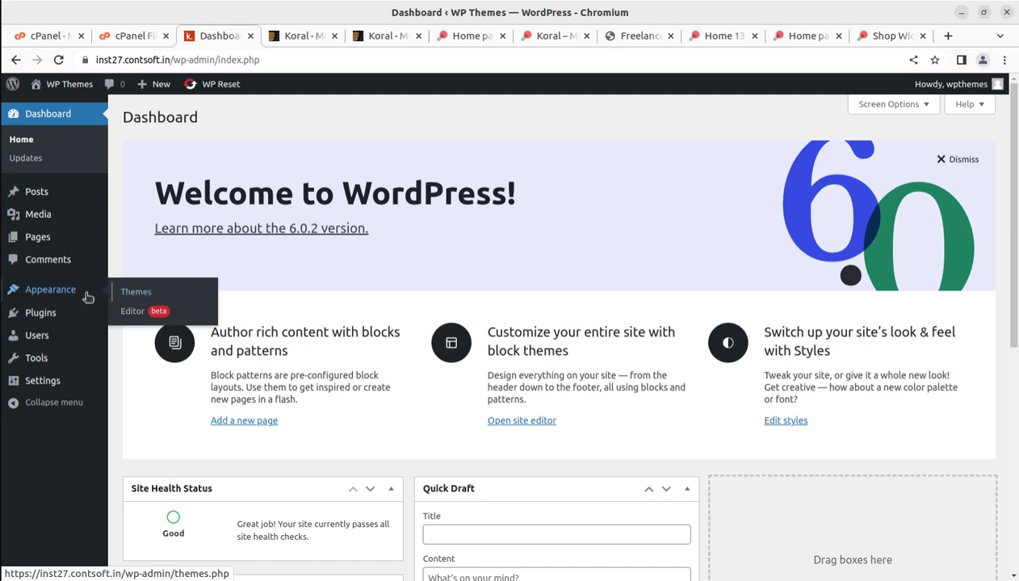
{"action": "left_click", "coordinate": [137, 294]}
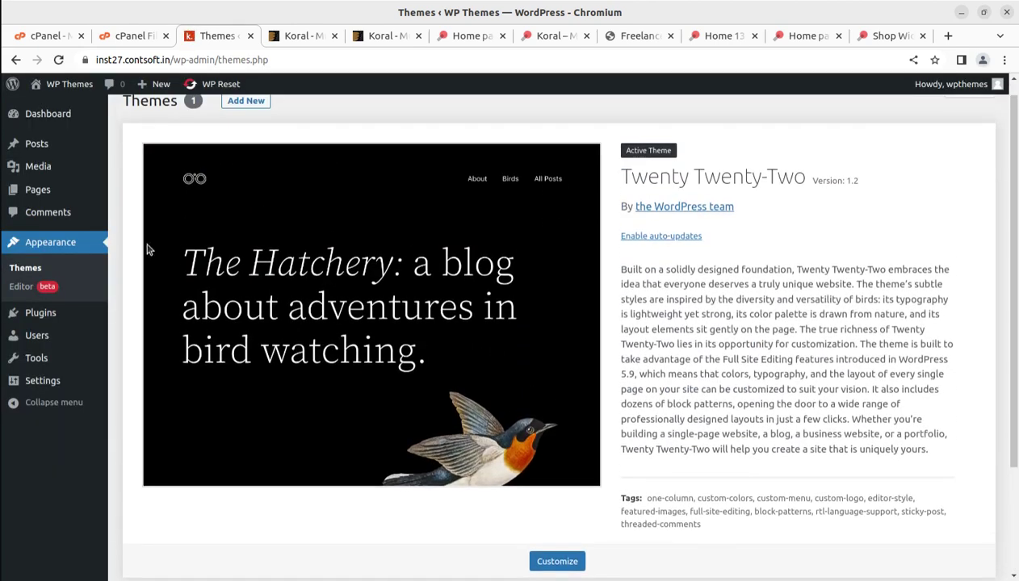
{"action": "scroll", "coordinate": [465, 418], "scroll_direction": "up", "scroll_amount": 1}
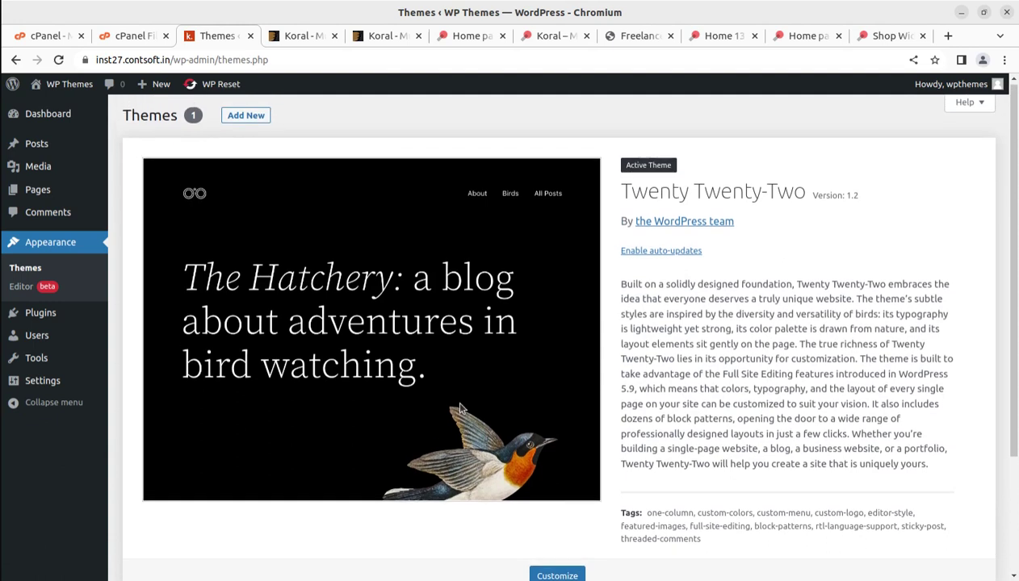
{"action": "left_click", "coordinate": [247, 118]}
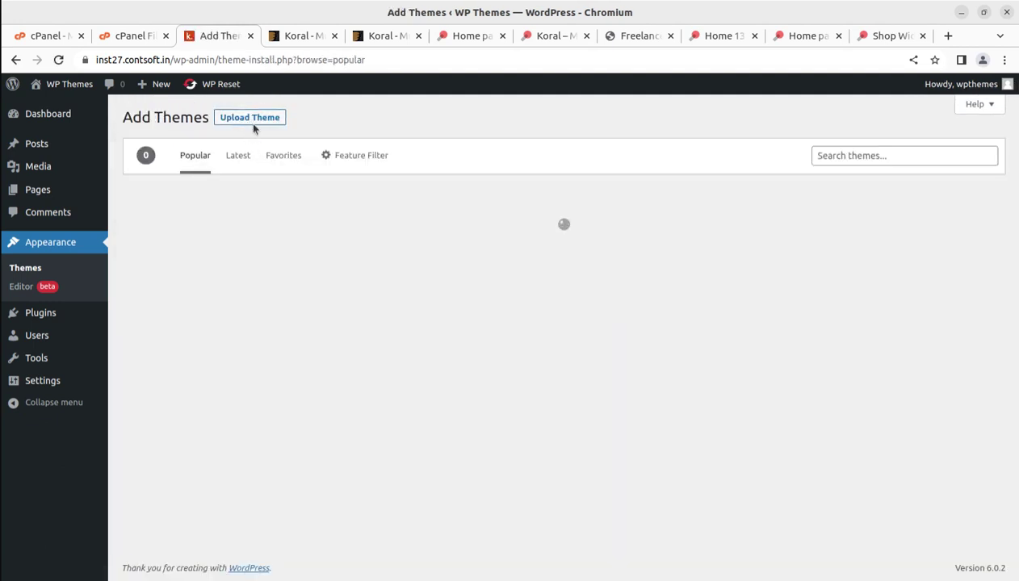
{"action": "left_click", "coordinate": [252, 121]}
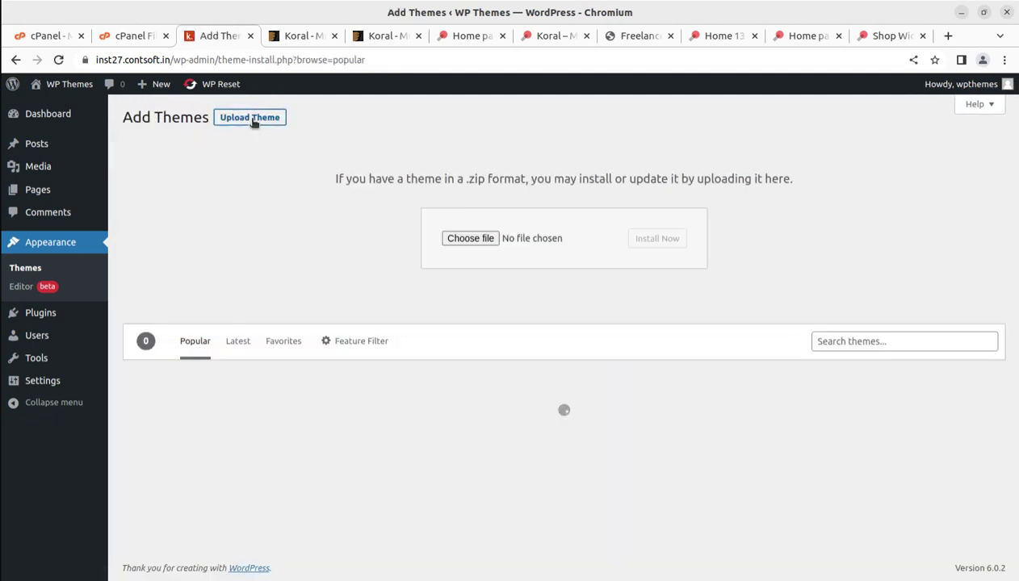
{"action": "left_click", "coordinate": [468, 236]}
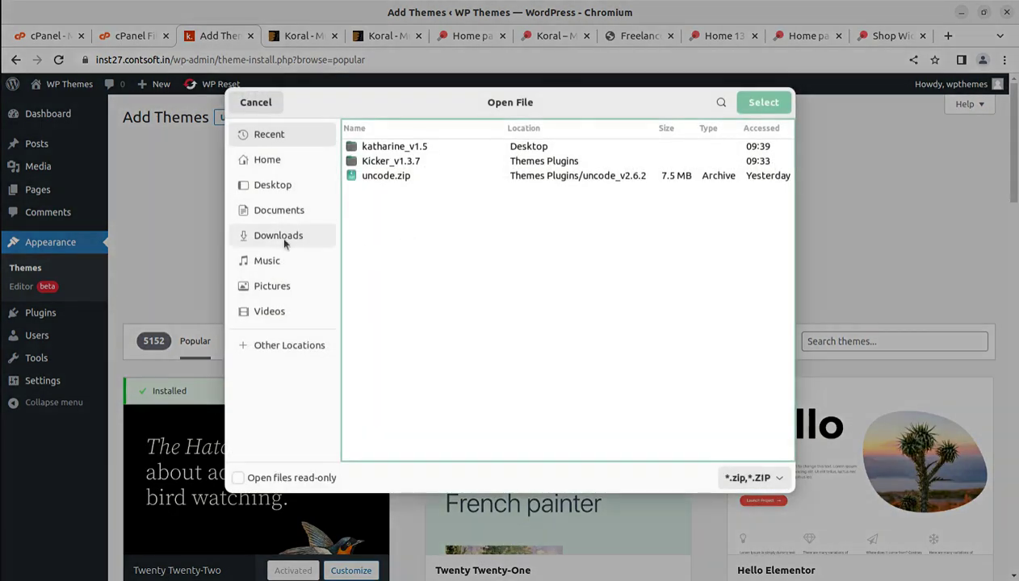
{"action": "left_click", "coordinate": [278, 235]}
{"action": "double_click", "coordinate": [424, 175]}
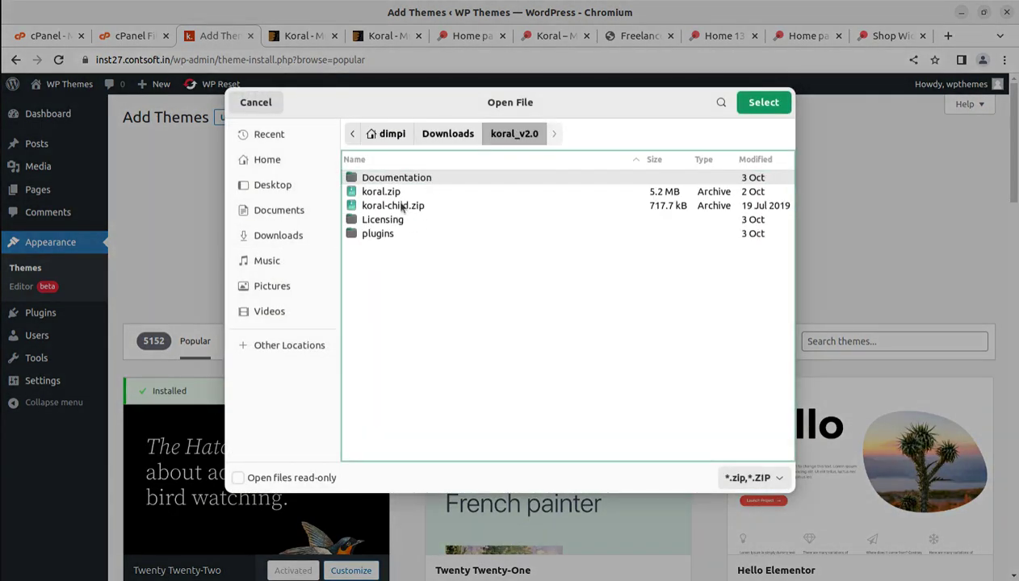
{"action": "left_click", "coordinate": [397, 193]}
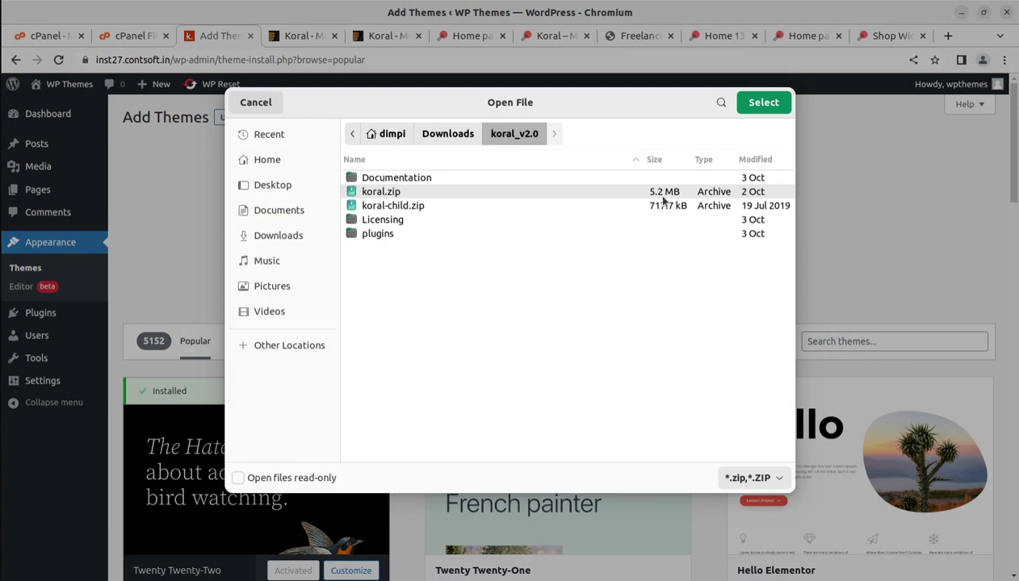
{"action": "left_click", "coordinate": [257, 104]}
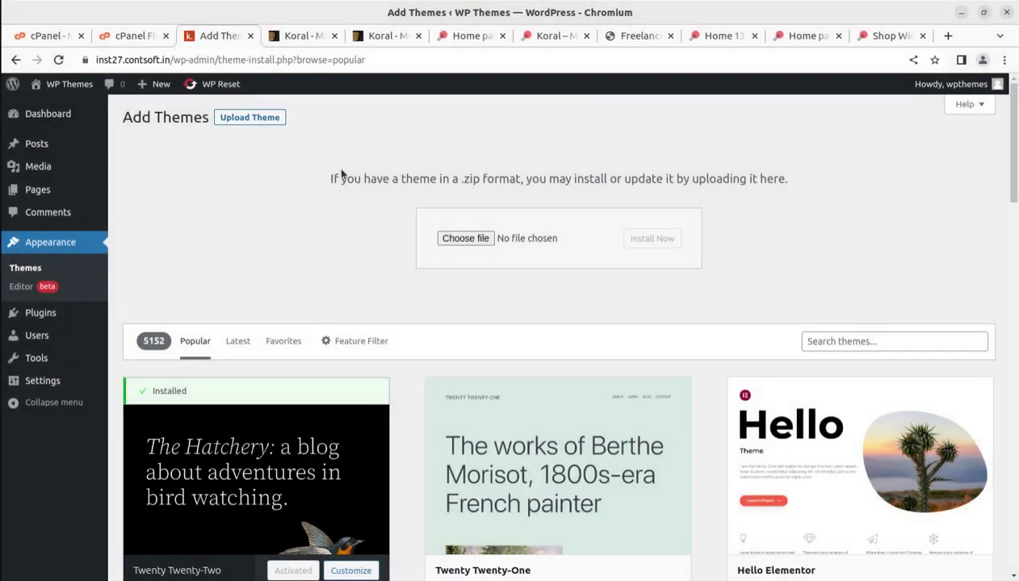
Switch to the cPanel file manager and open the themes folder inside wp-content of inst27.contsoft.in
{"action": "left_click", "coordinate": [134, 36]}
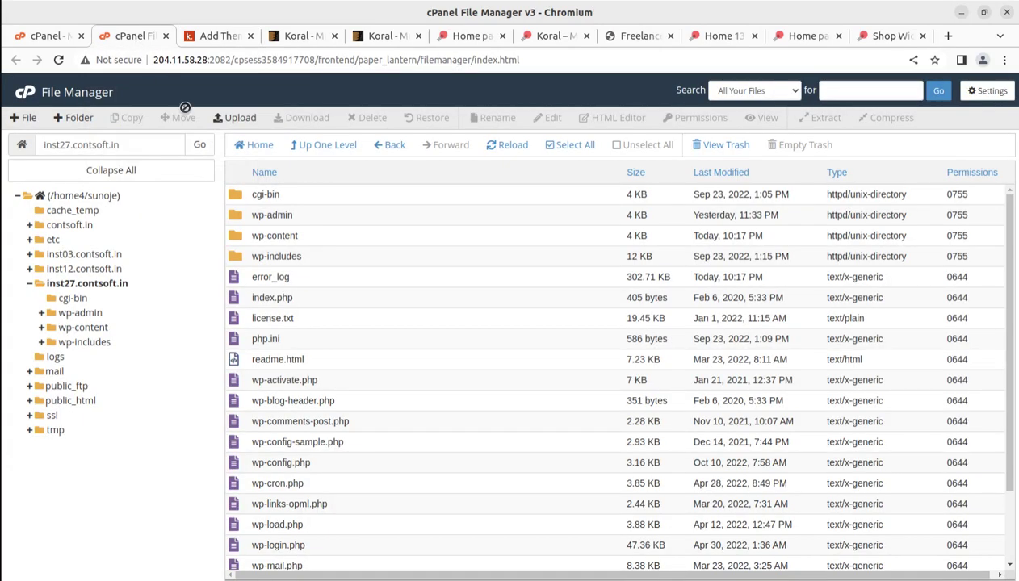
{"action": "left_click", "coordinate": [321, 240]}
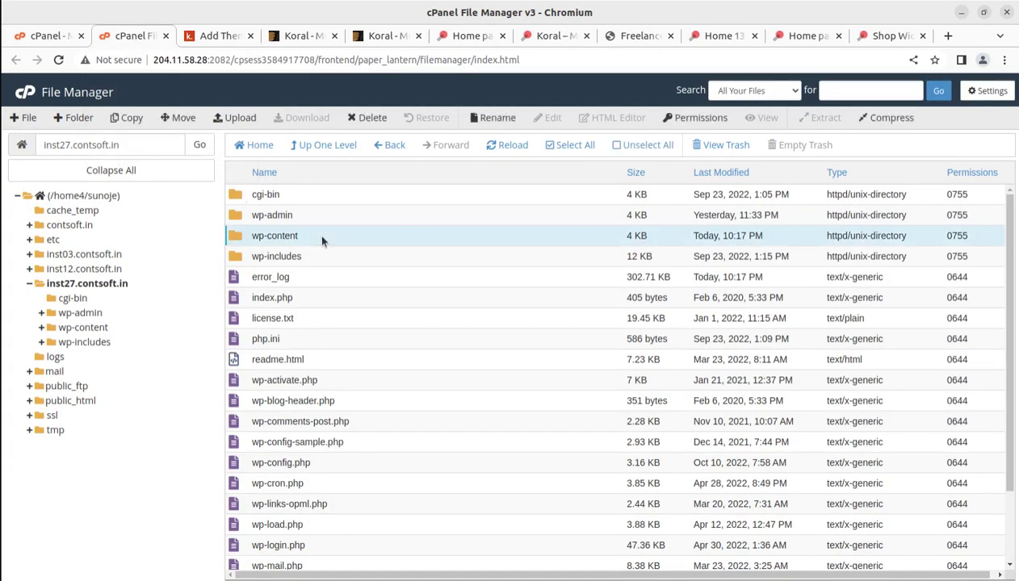
{"action": "double_click", "coordinate": [321, 240]}
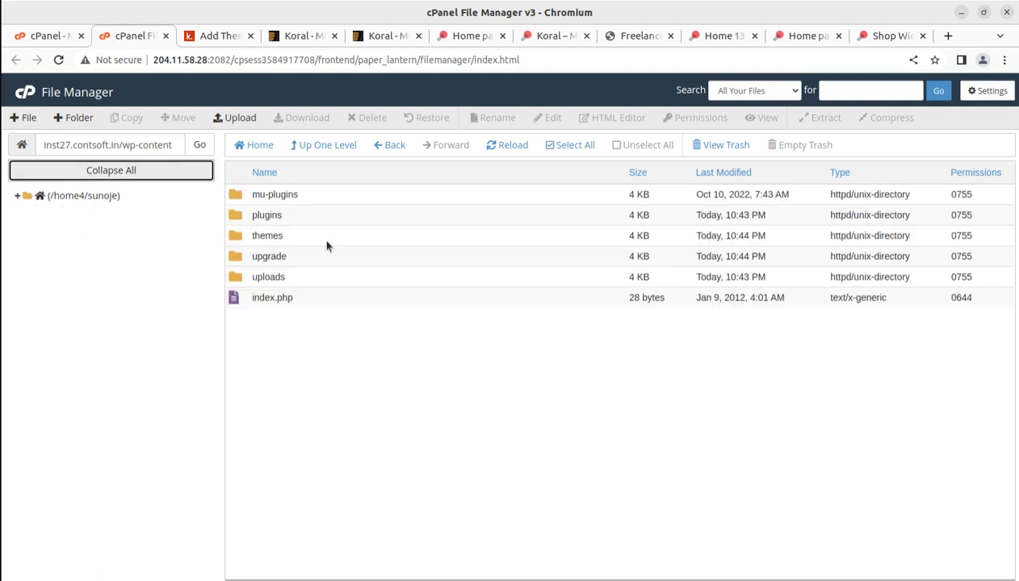
{"action": "double_click", "coordinate": [316, 235]}
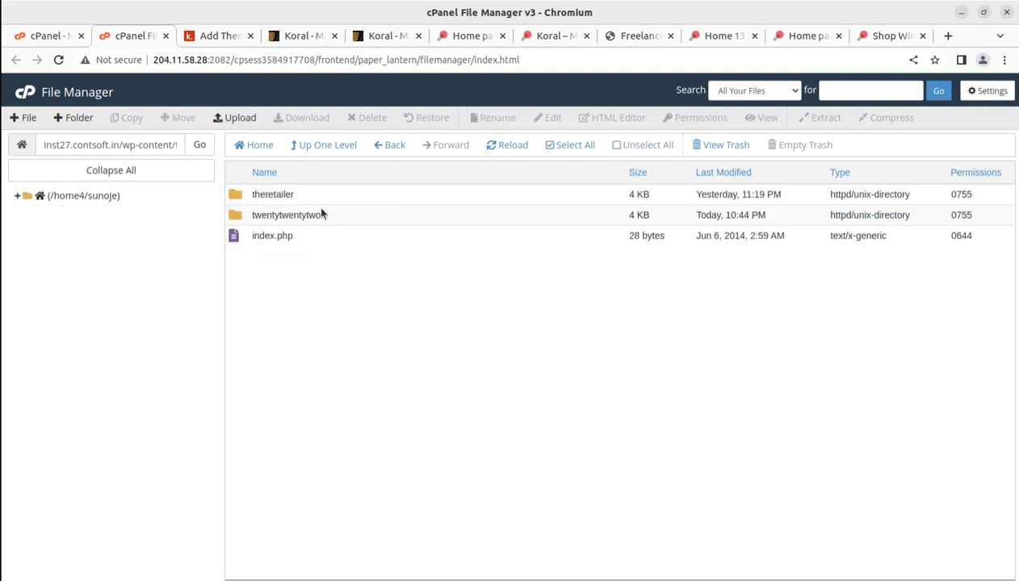
Upload koral.zip from the koral_v2.0 folder in Downloads to the wp-content/themes directory, and close the upload page
{"action": "left_click", "coordinate": [240, 120]}
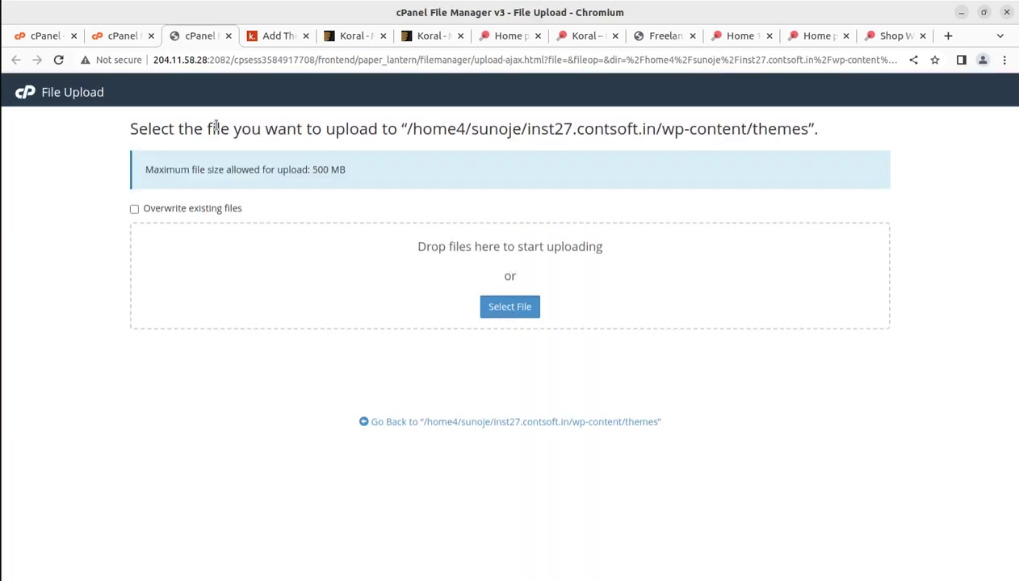
{"action": "left_click", "coordinate": [521, 314]}
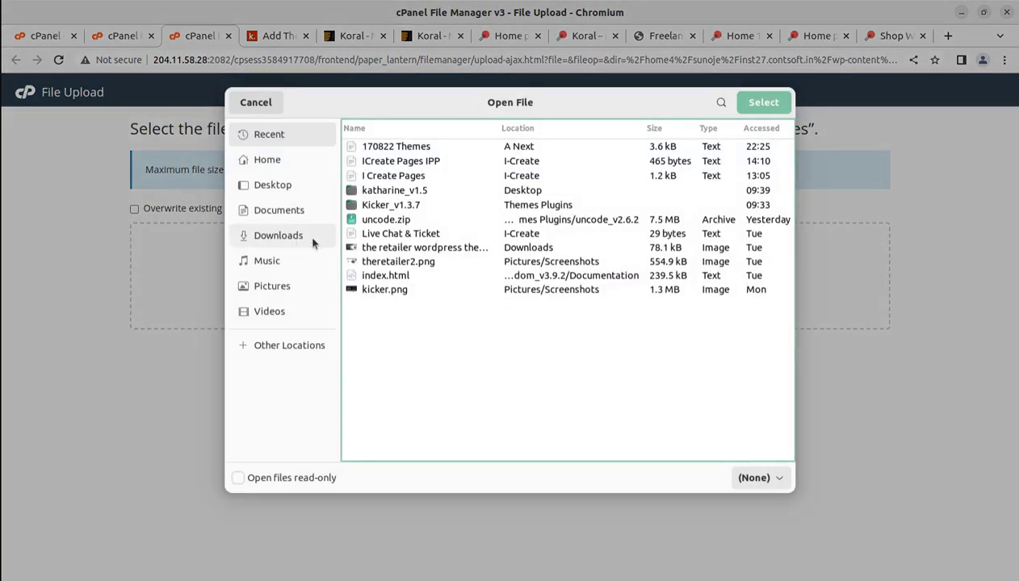
{"action": "left_click", "coordinate": [285, 234]}
{"action": "double_click", "coordinate": [403, 178]}
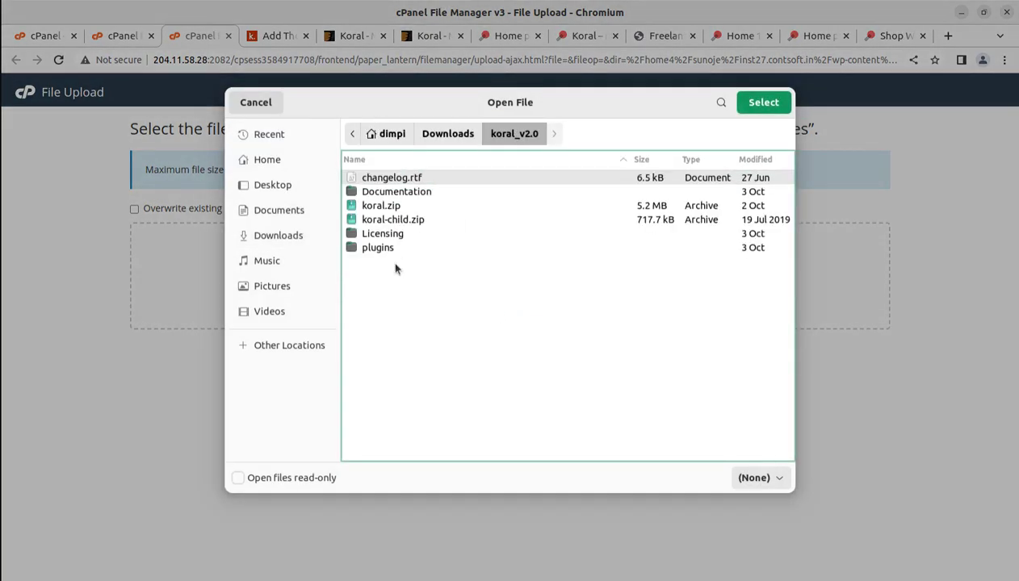
{"action": "left_click", "coordinate": [759, 102]}
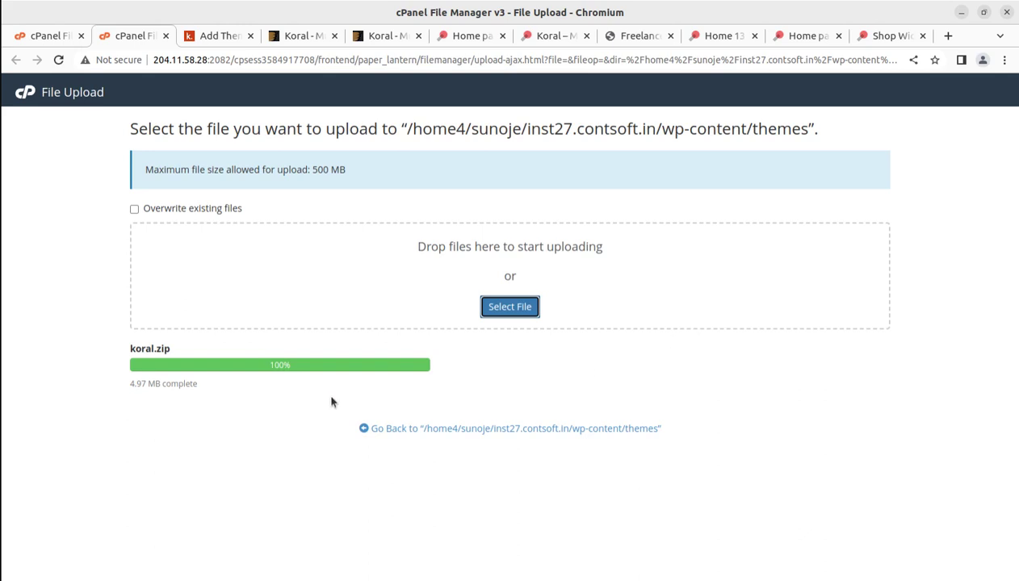
{"action": "left_click_drag", "start_coordinate": [286, 360], "coordinate": [257, 366]}
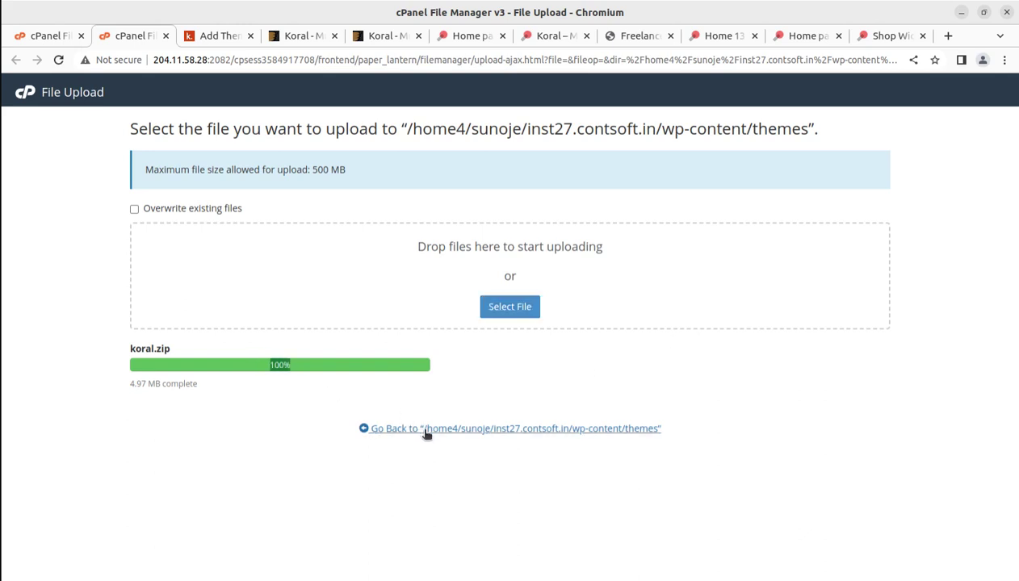
{"action": "key", "text": "ctrl+w"}
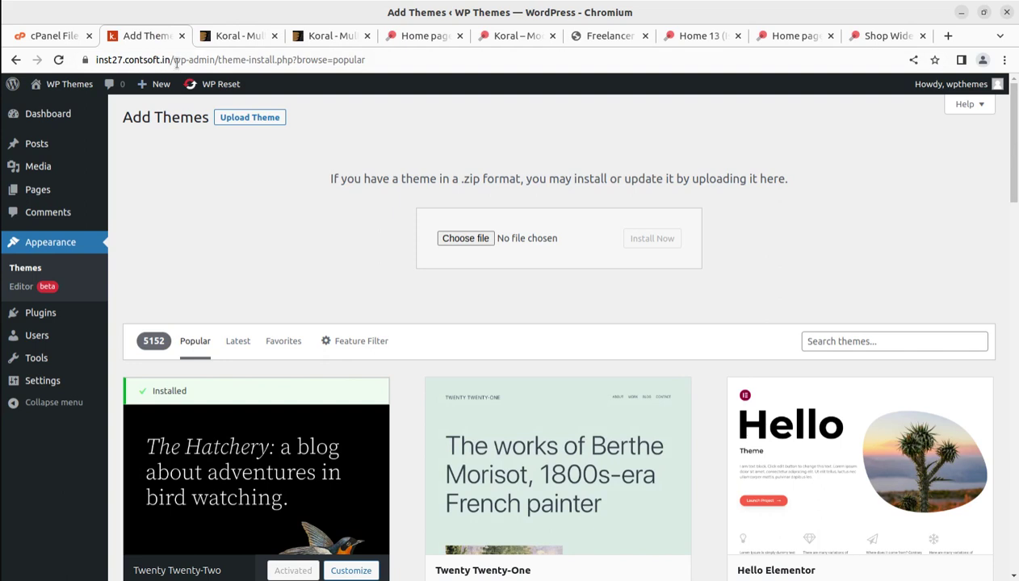
Extract koral.zip into the themes folder and reload the file listing
{"action": "left_click", "coordinate": [75, 38]}
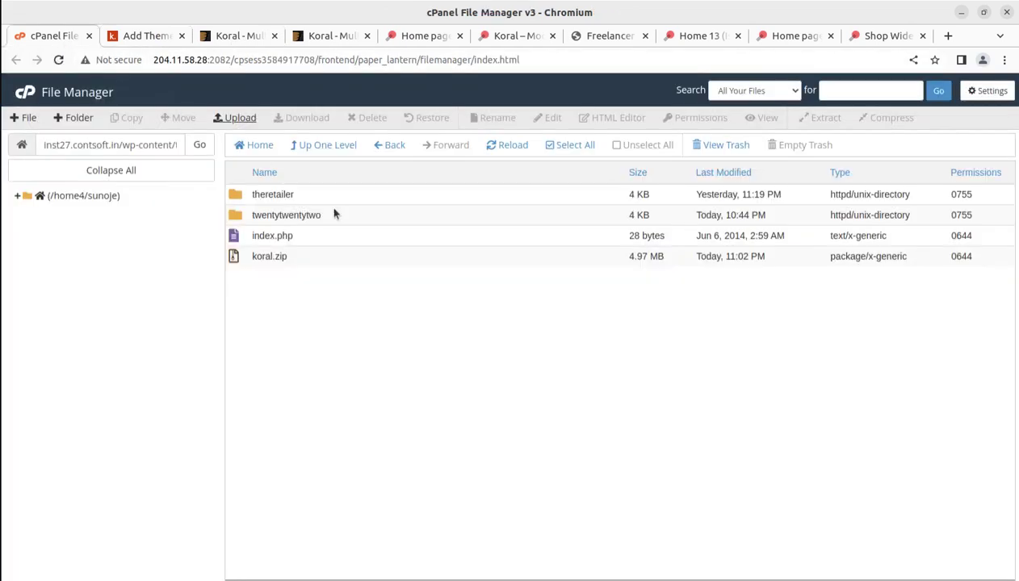
{"action": "left_click", "coordinate": [318, 258]}
{"action": "right_click", "coordinate": [330, 261]}
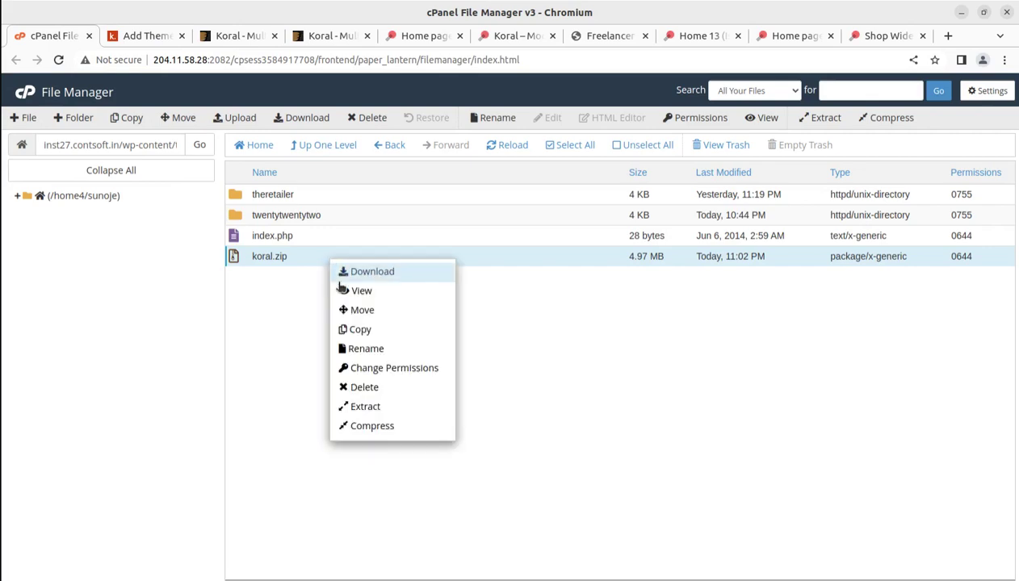
{"action": "left_click", "coordinate": [365, 406]}
{"action": "left_click", "coordinate": [623, 396]}
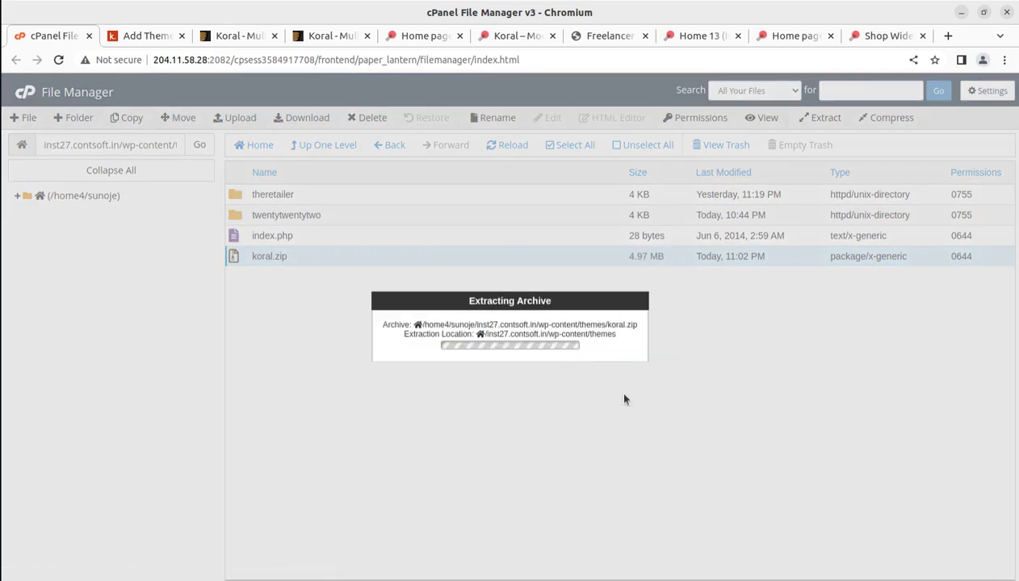
{"action": "left_click", "coordinate": [721, 463]}
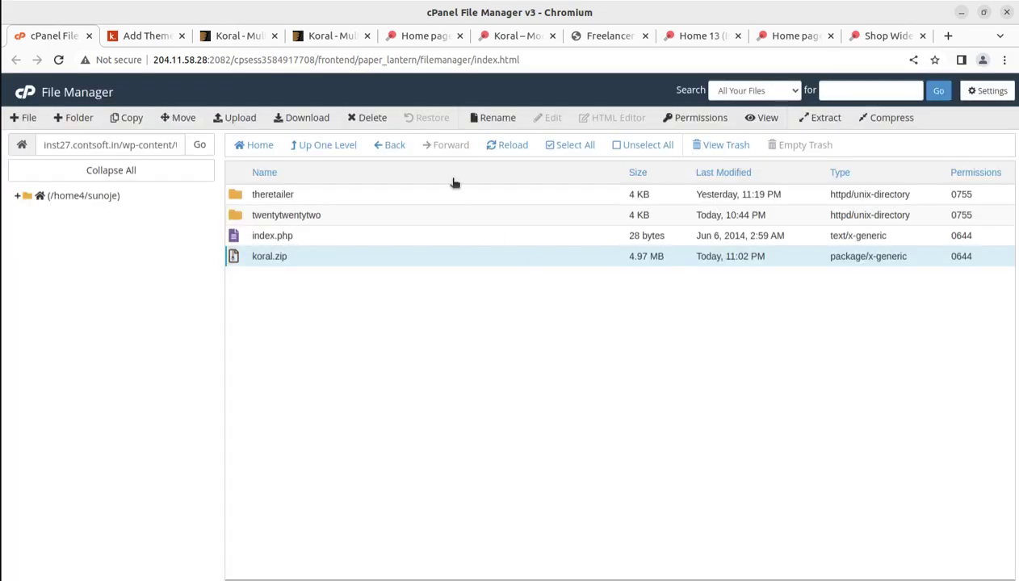
{"action": "left_click", "coordinate": [502, 147]}
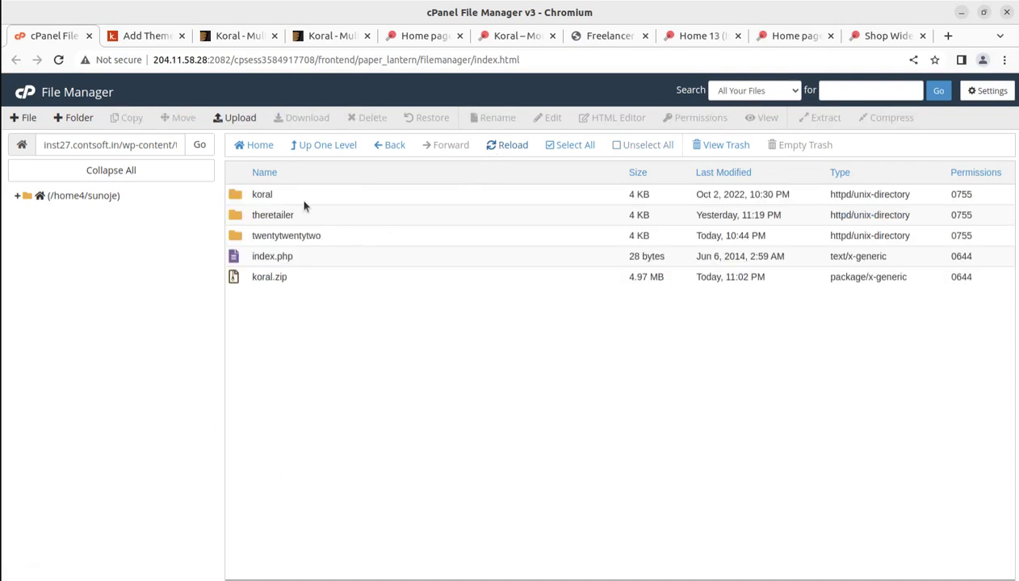
Look through the files in the extracted koral folder and permanently delete koral.zip from the themes folder, skipping the trash
{"action": "left_click", "coordinate": [304, 201]}
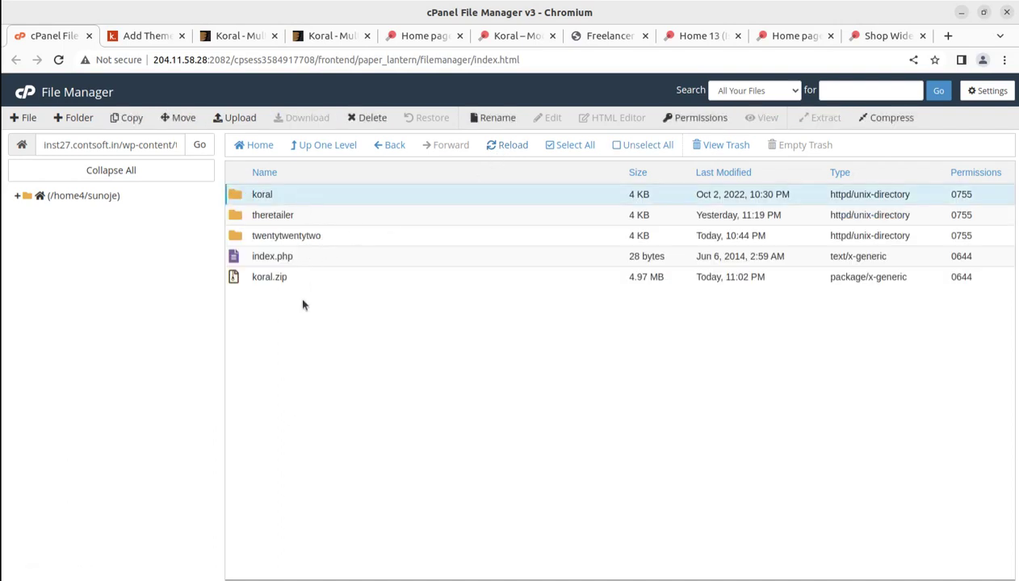
{"action": "double_click", "coordinate": [318, 203]}
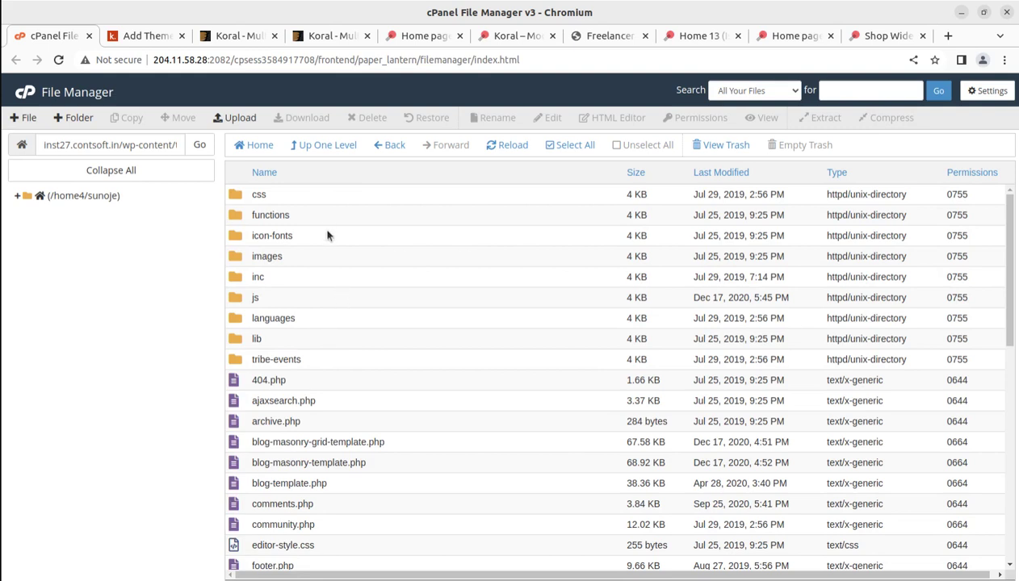
{"action": "scroll", "coordinate": [353, 363], "scroll_direction": "down", "scroll_amount": 3}
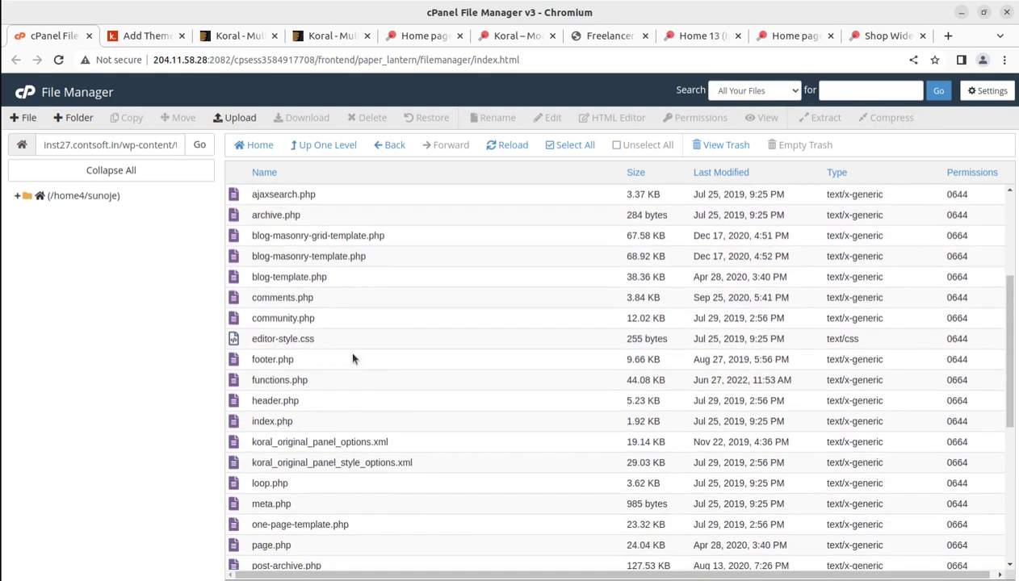
{"action": "left_click", "coordinate": [331, 143]}
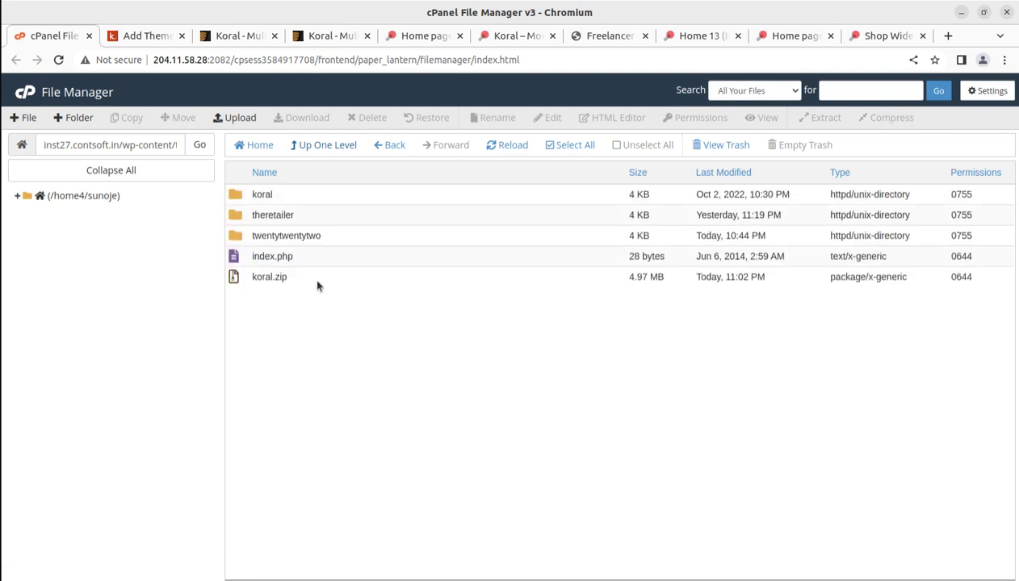
{"action": "left_click", "coordinate": [316, 281]}
{"action": "left_click", "coordinate": [371, 118]}
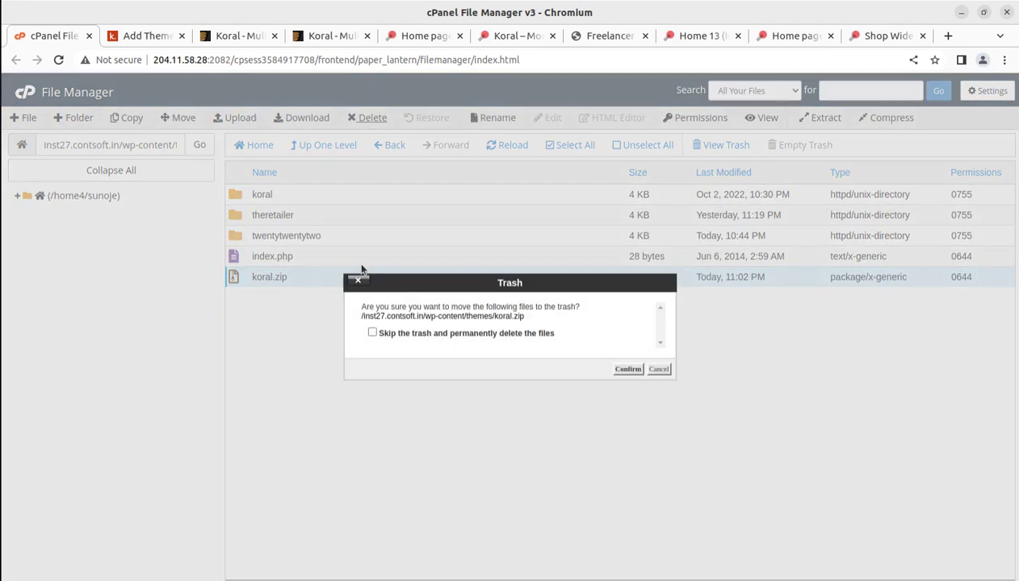
{"action": "left_click", "coordinate": [374, 333]}
{"action": "left_click", "coordinate": [628, 369]}
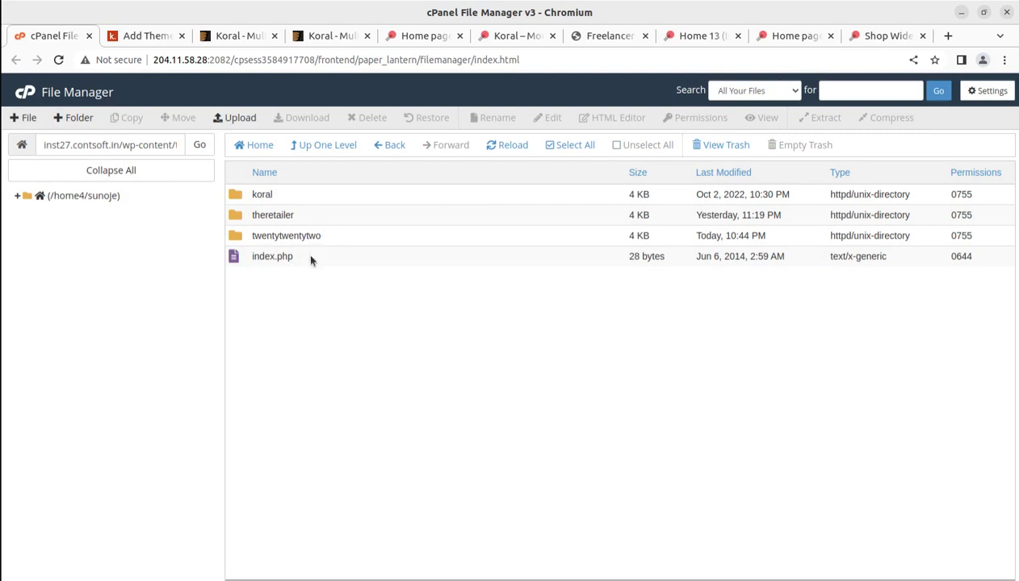
Return to the WordPress installed themes, review the Koral theme's name, author and version details, and activate it
{"action": "key", "text": "ctrl+Tab"}
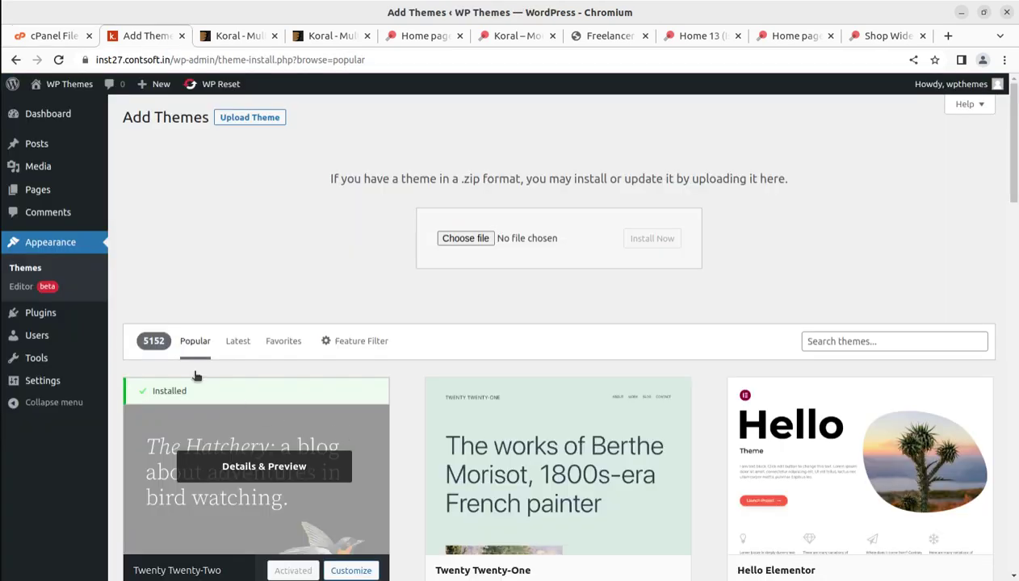
{"action": "left_click", "coordinate": [44, 270]}
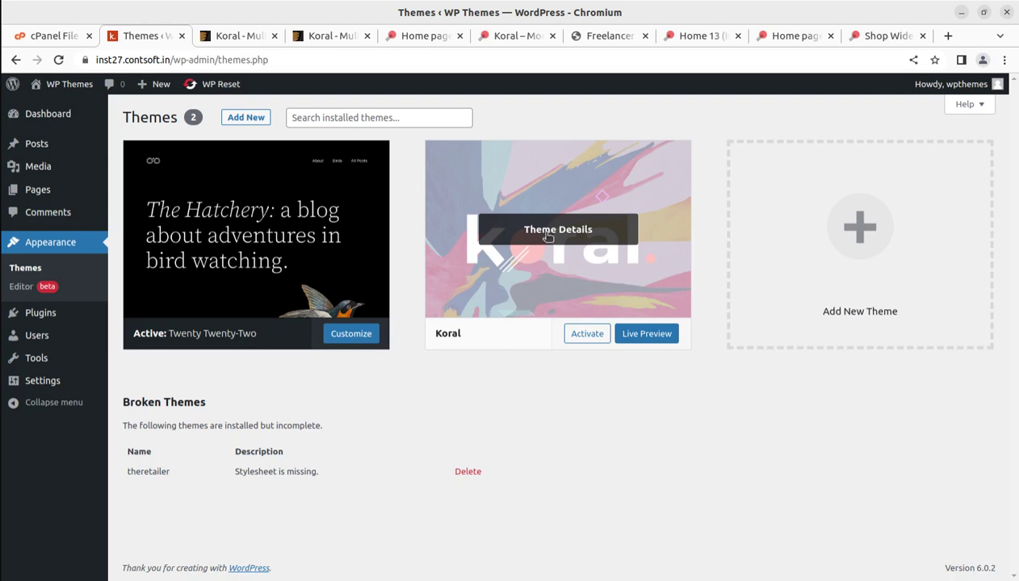
{"action": "left_click", "coordinate": [547, 233]}
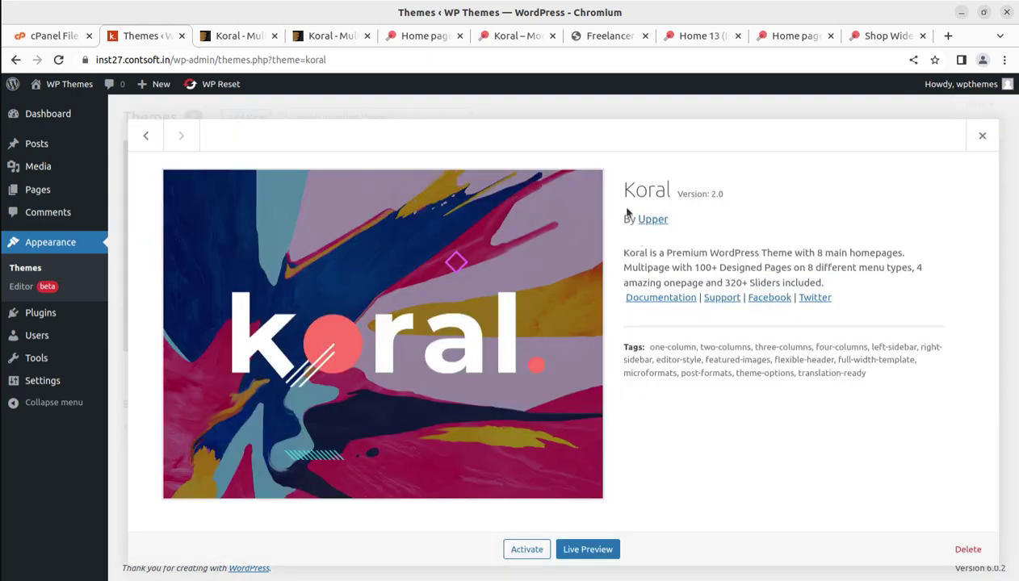
{"action": "left_click_drag", "start_coordinate": [623, 192], "coordinate": [729, 204]}
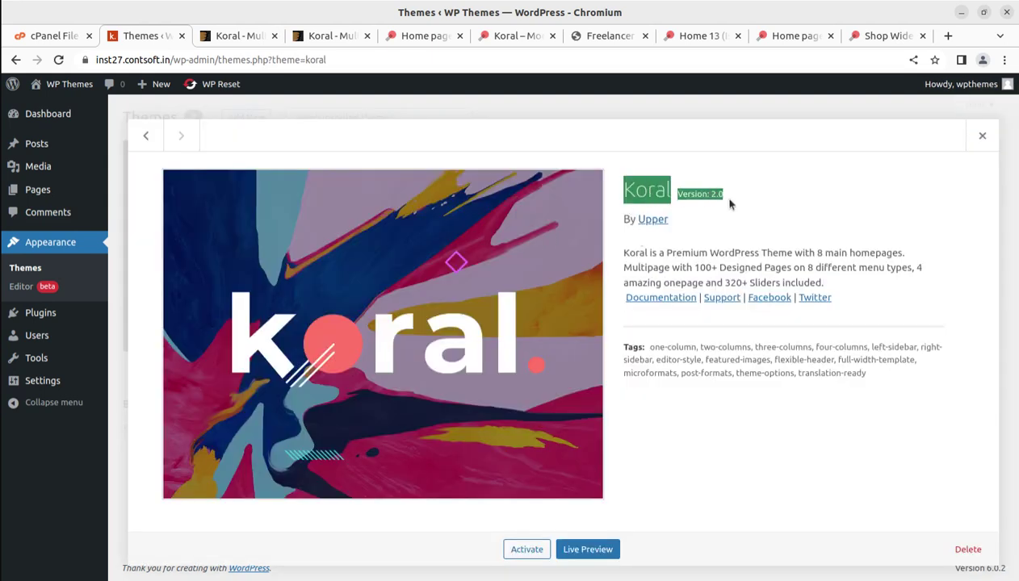
{"action": "left_click_drag", "start_coordinate": [668, 220], "coordinate": [631, 220]}
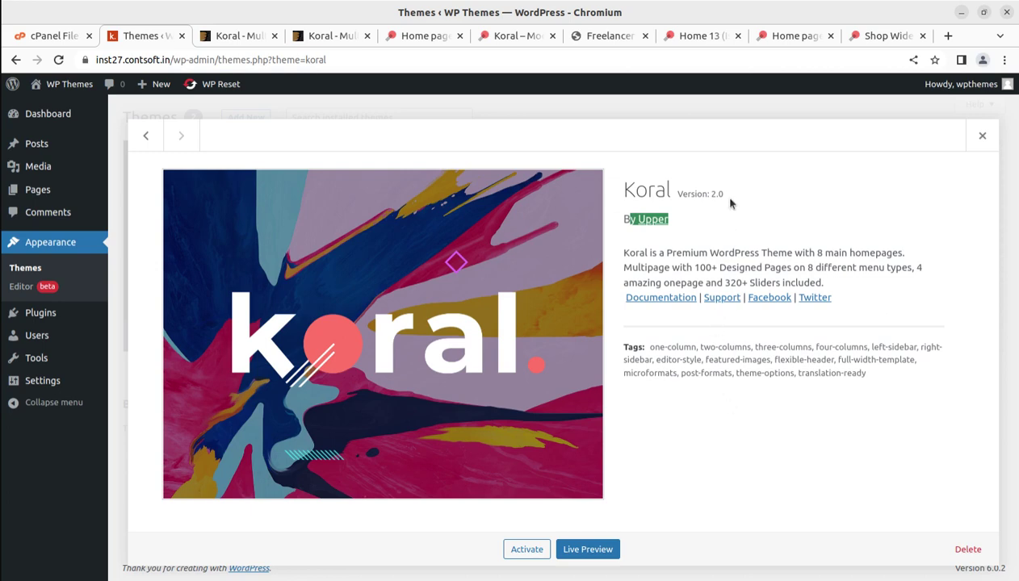
{"action": "left_click_drag", "start_coordinate": [726, 194], "coordinate": [678, 194]}
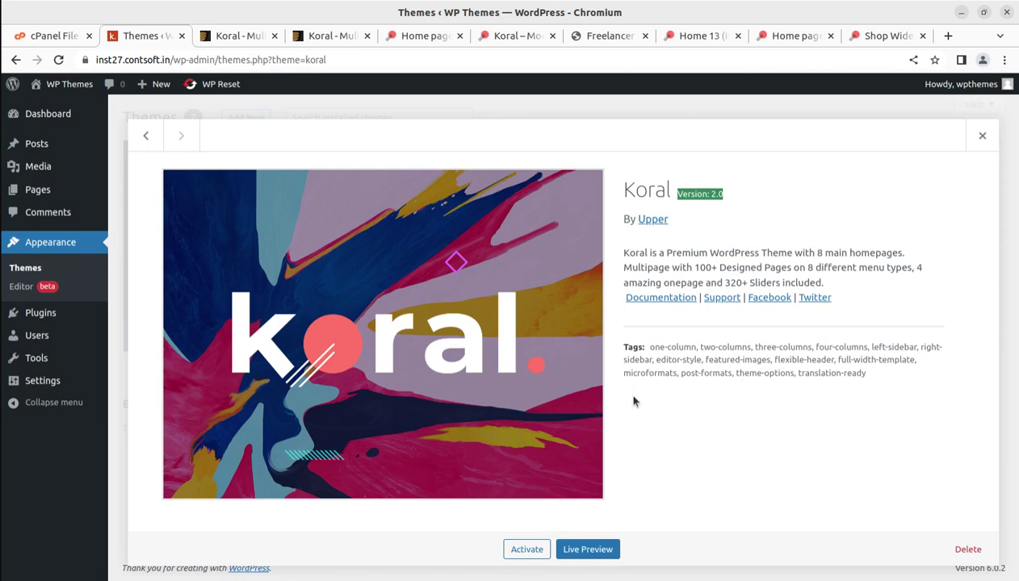
{"action": "left_click", "coordinate": [528, 552]}
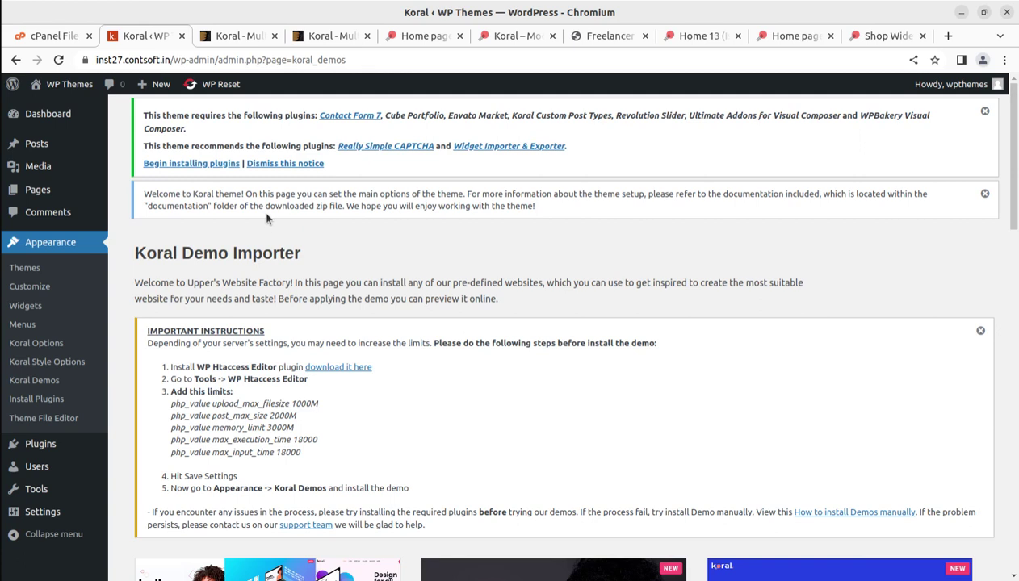
Review the Koral theme's required and recommended plugins and try to bulk install all of them, ending back on the plugin list
{"action": "left_click", "coordinate": [190, 165]}
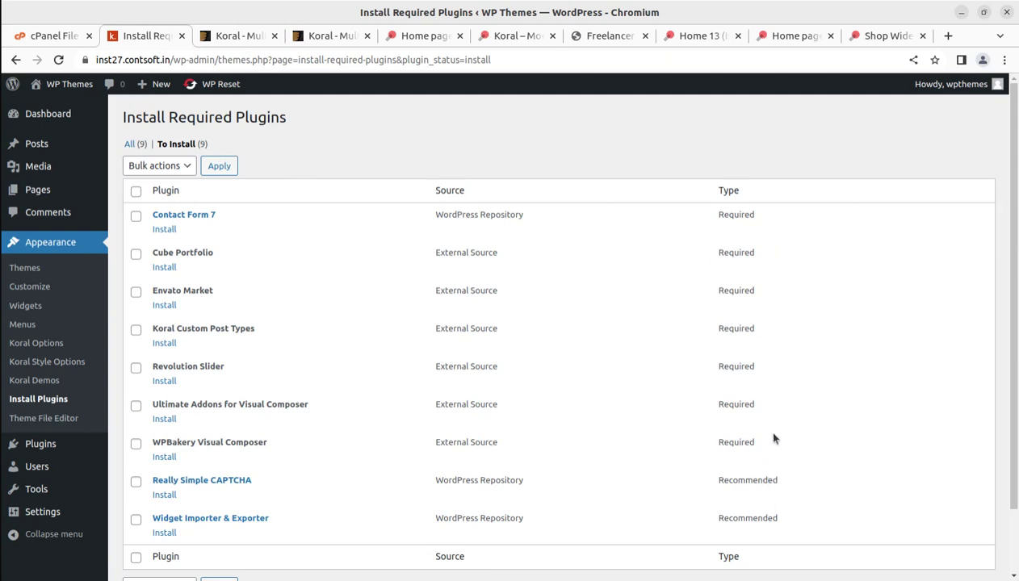
{"action": "left_click_drag", "start_coordinate": [769, 448], "coordinate": [339, 241]}
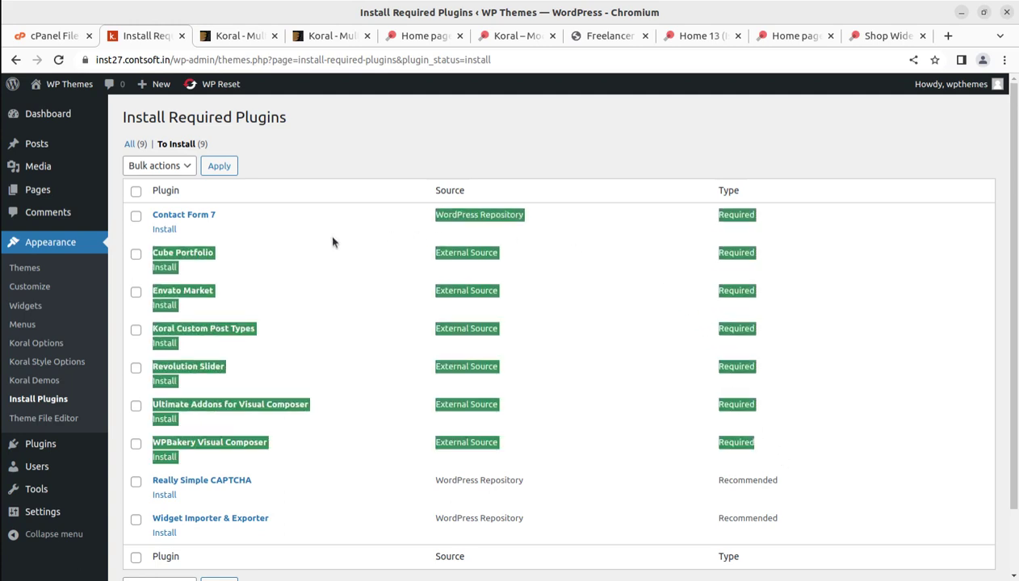
{"action": "left_click", "coordinate": [805, 525]}
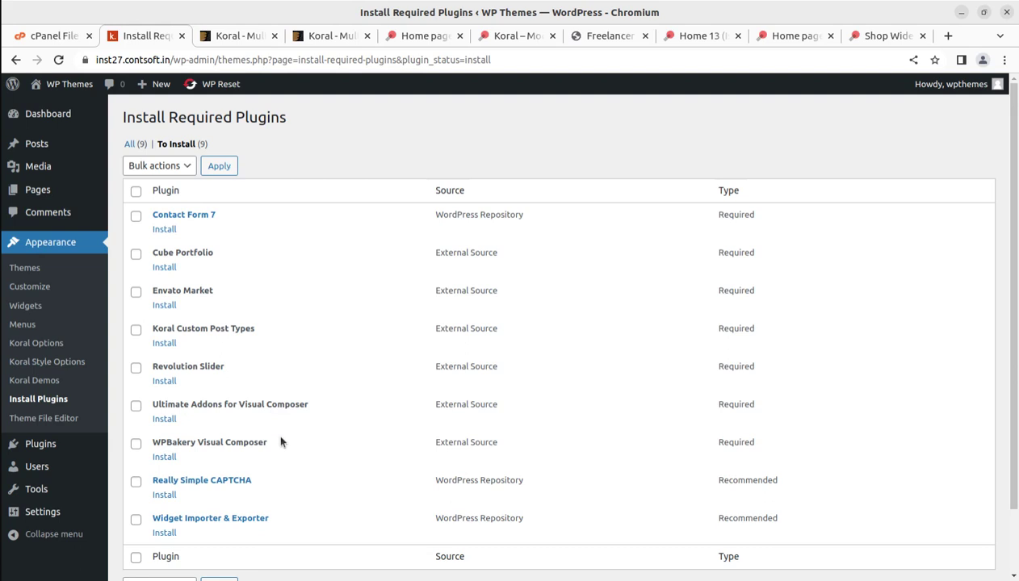
{"action": "left_click_drag", "start_coordinate": [263, 483], "coordinate": [150, 483]}
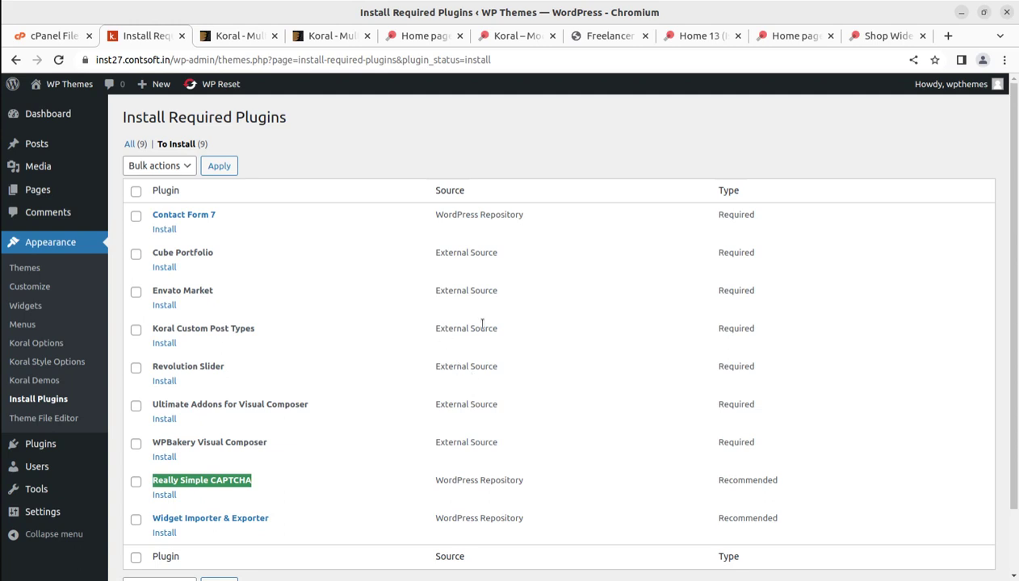
{"action": "left_click", "coordinate": [134, 191]}
{"action": "left_click", "coordinate": [155, 165]}
{"action": "left_click", "coordinate": [160, 194]}
{"action": "left_click", "coordinate": [218, 167]}
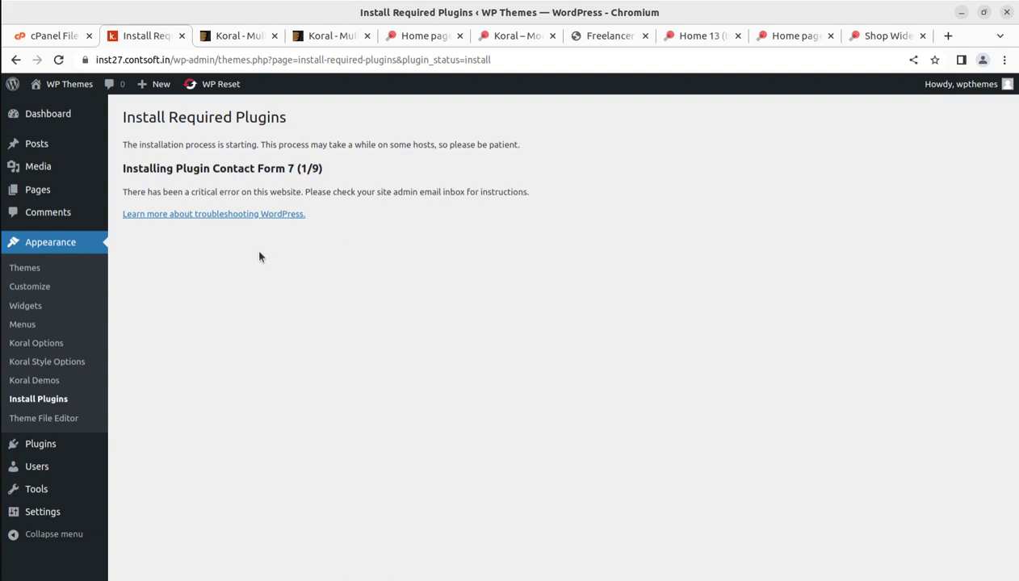
{"action": "left_click", "coordinate": [17, 61]}
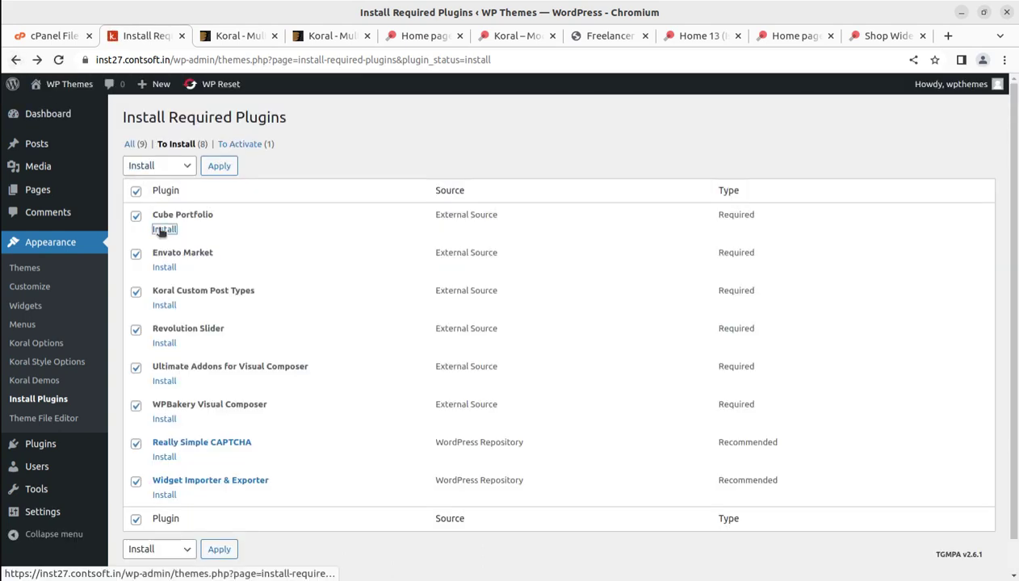
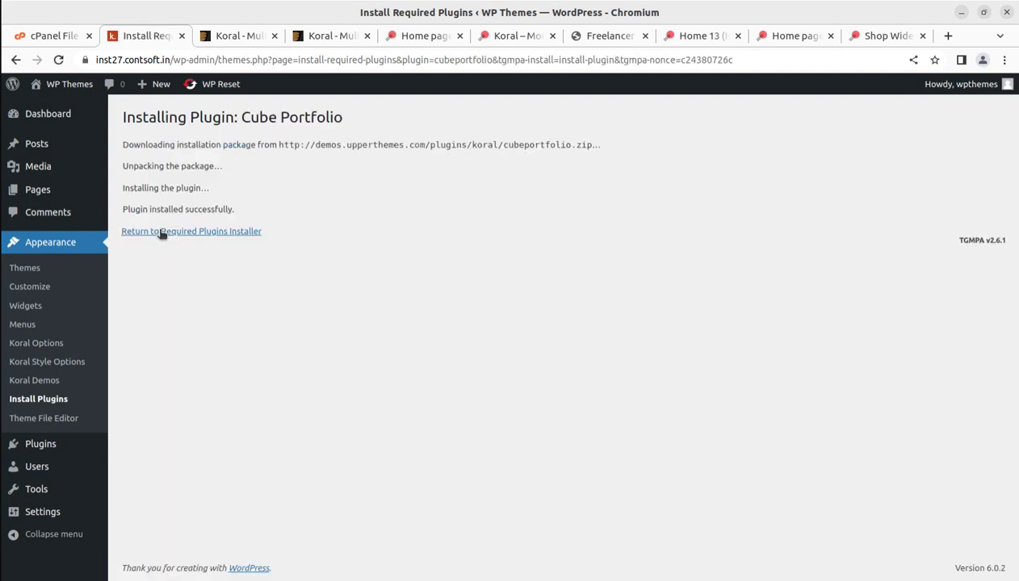
Return to the required plugins list and activate Contact Form 7 and Cube Portfolio
{"action": "left_click", "coordinate": [164, 233]}
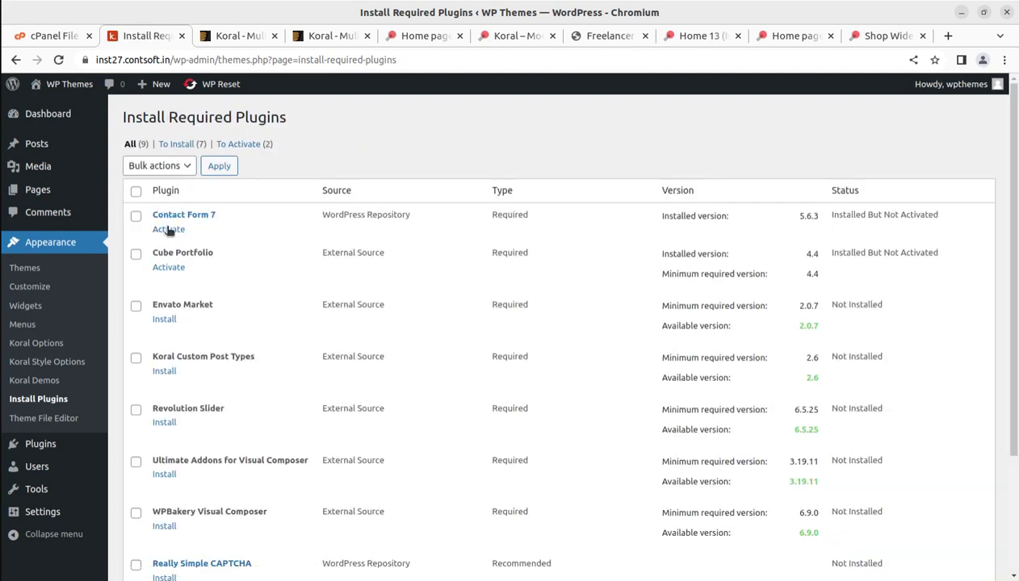
{"action": "left_click", "coordinate": [166, 231]}
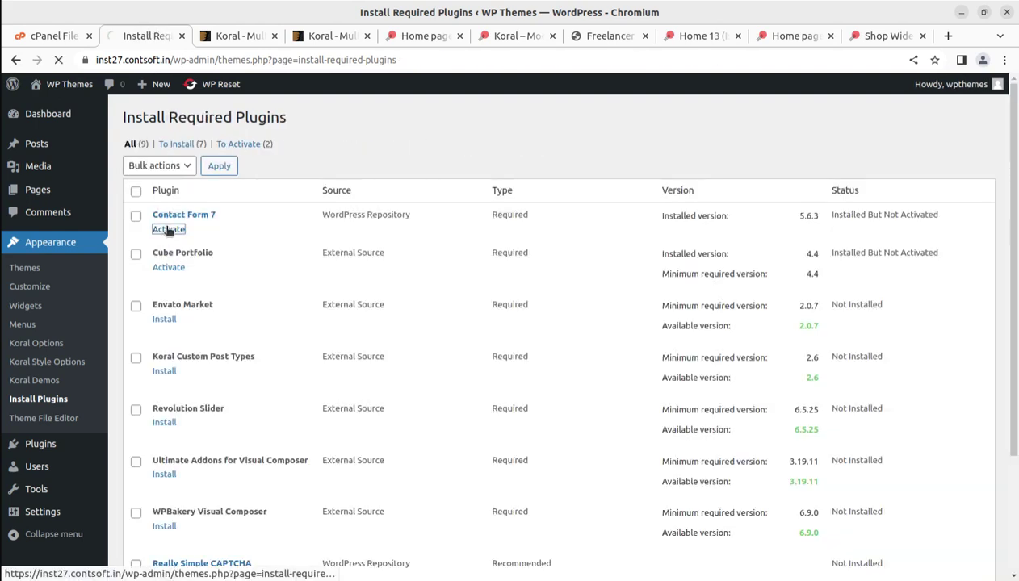
{"action": "left_click", "coordinate": [162, 270]}
Install and activate the required Envato Market and Koral Custom Post Types plugins, one after the other
{"action": "left_click", "coordinate": [163, 271]}
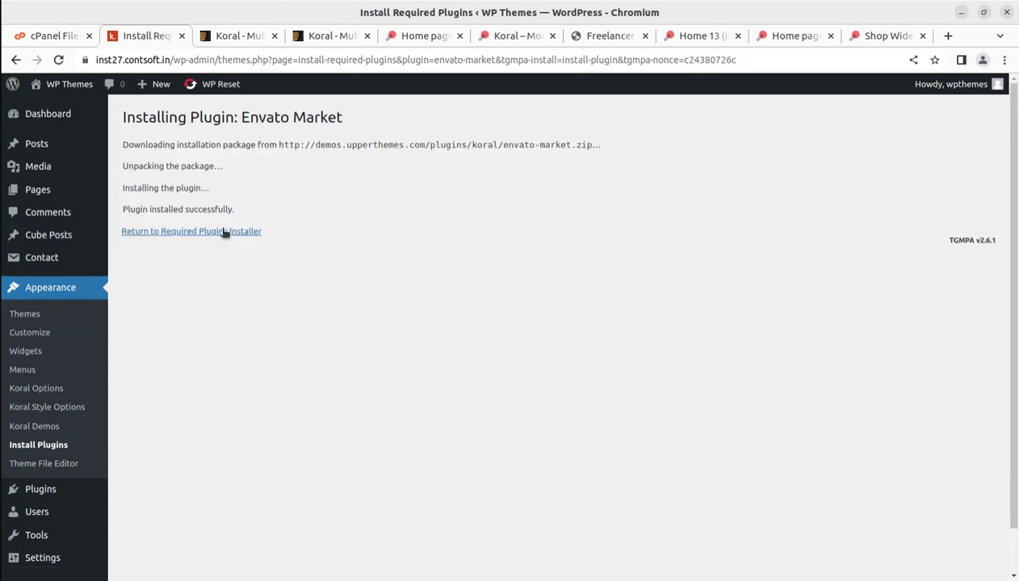
{"action": "left_click", "coordinate": [225, 232]}
{"action": "left_click", "coordinate": [171, 229]}
{"action": "left_click", "coordinate": [163, 271]}
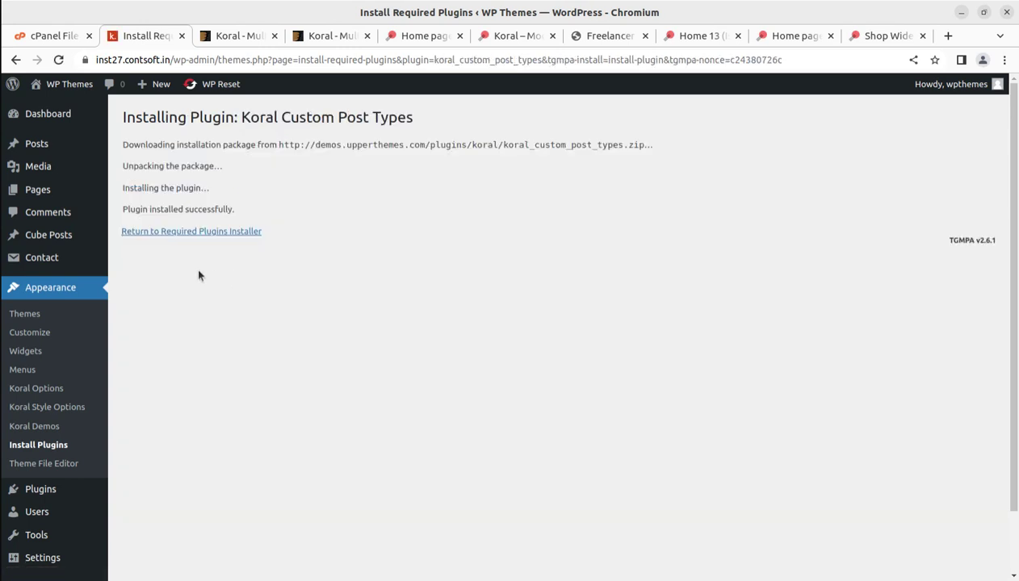
{"action": "left_click", "coordinate": [181, 233]}
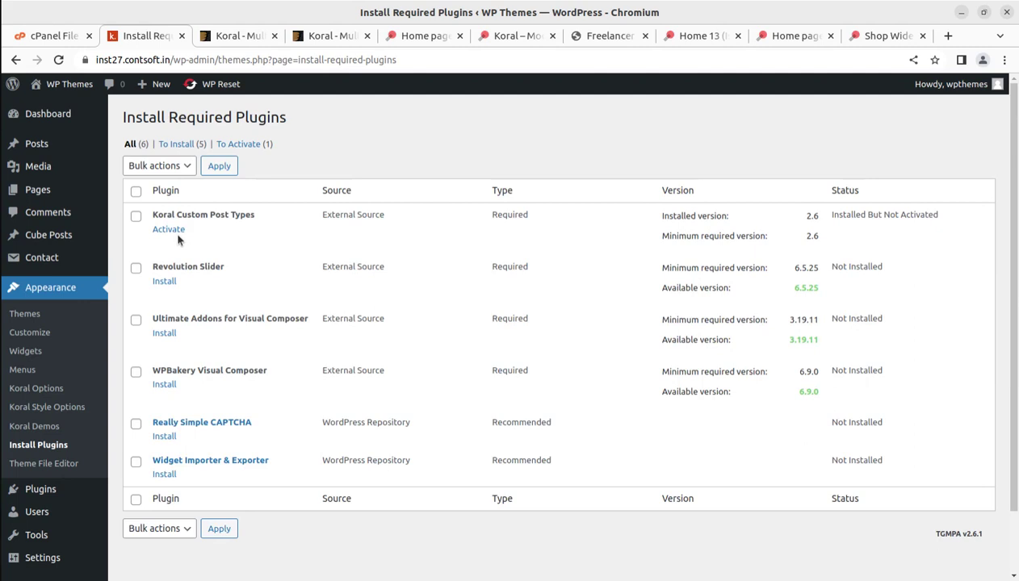
{"action": "left_click", "coordinate": [173, 232]}
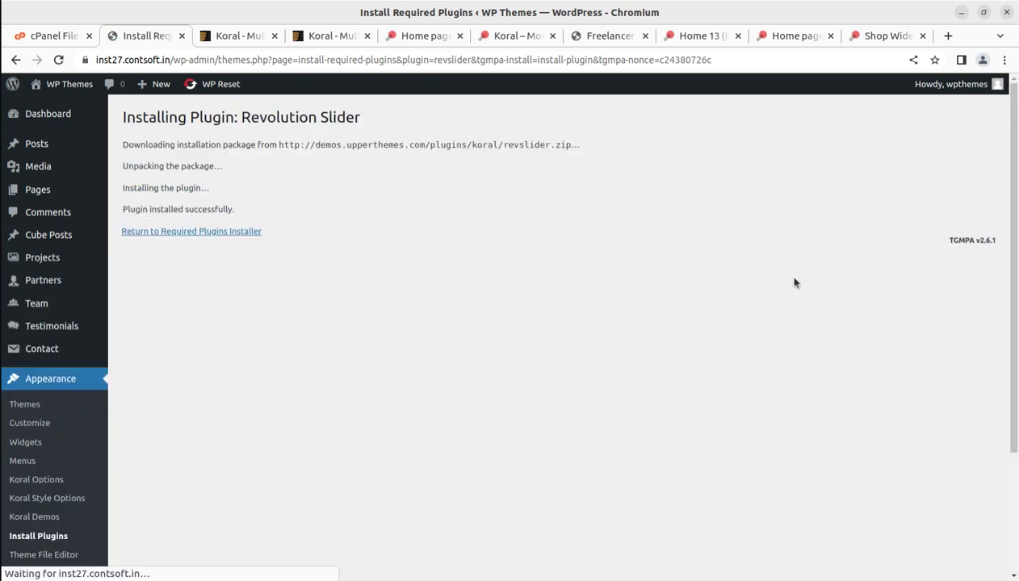
Return to the required plugins list after installing Revolution Slider and activate that plugin
{"action": "mouse_move", "coordinate": [189, 232]}
{"action": "left_mouse_down"}
{"action": "mouse_move", "coordinate": [289, 231]}
{"action": "mouse_move", "coordinate": [204, 236]}
{"action": "left_mouse_up"}
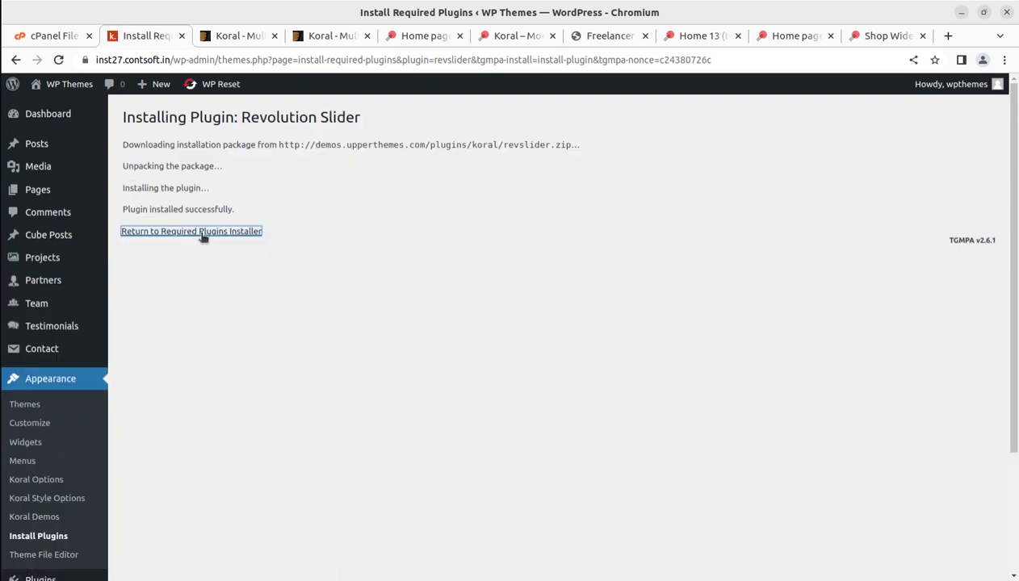
{"action": "left_click", "coordinate": [202, 234]}
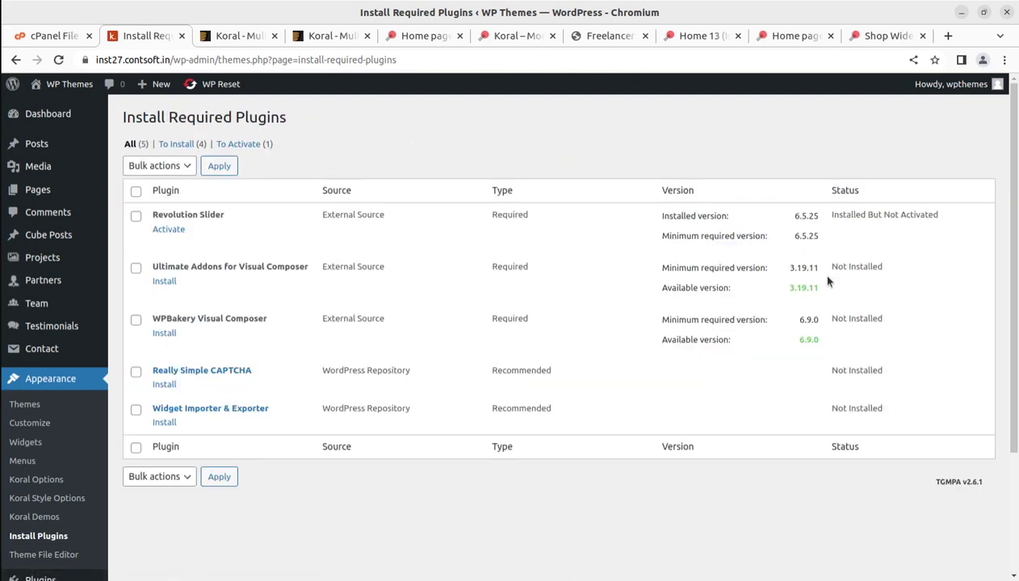
{"action": "left_click", "coordinate": [170, 231]}
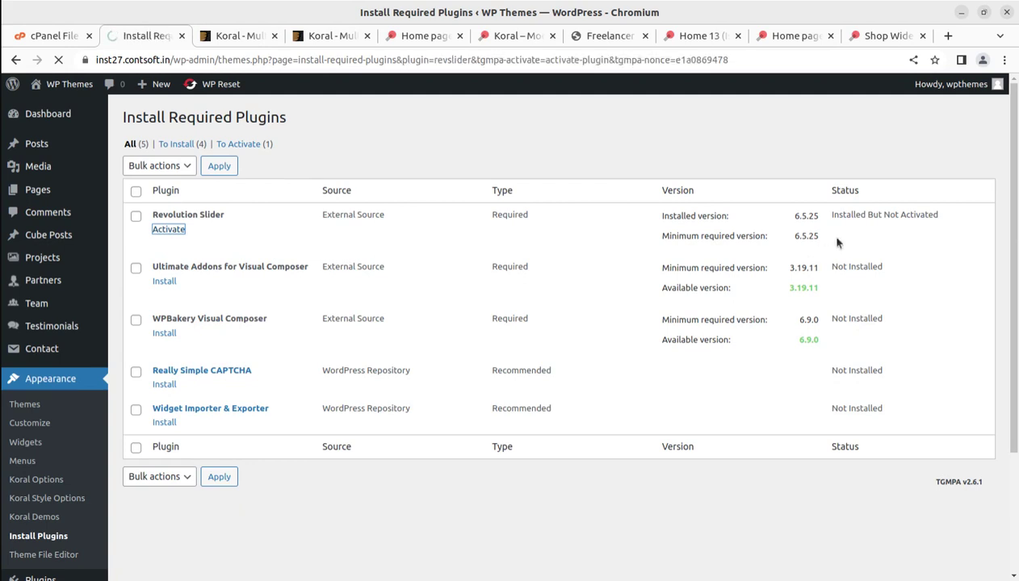
Install Ultimate Addons for Visual Composer, dismiss the Slider Revolution welcome, and reopen the list of plugins to install
{"action": "left_click", "coordinate": [166, 270]}
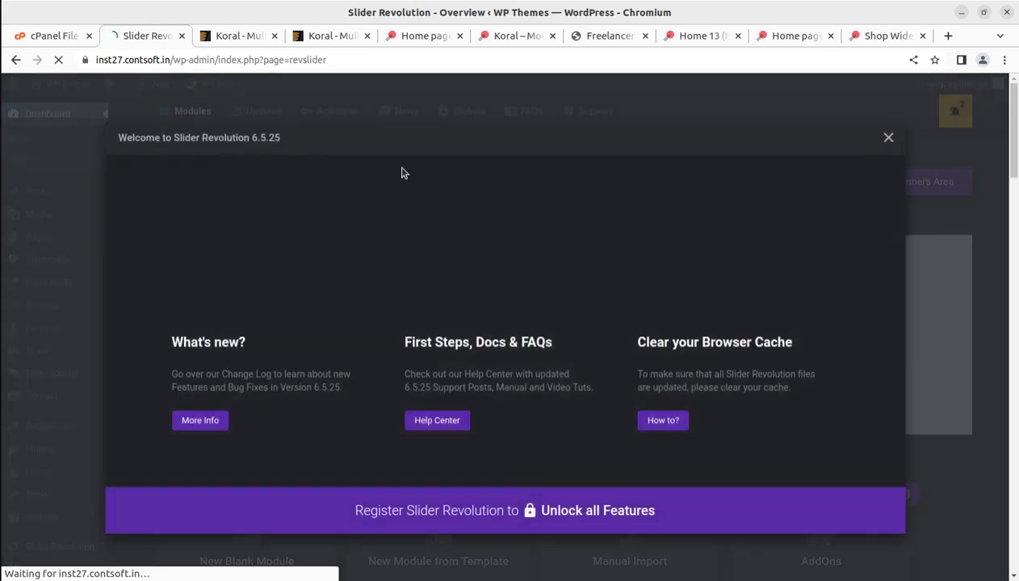
{"action": "left_click", "coordinate": [888, 137]}
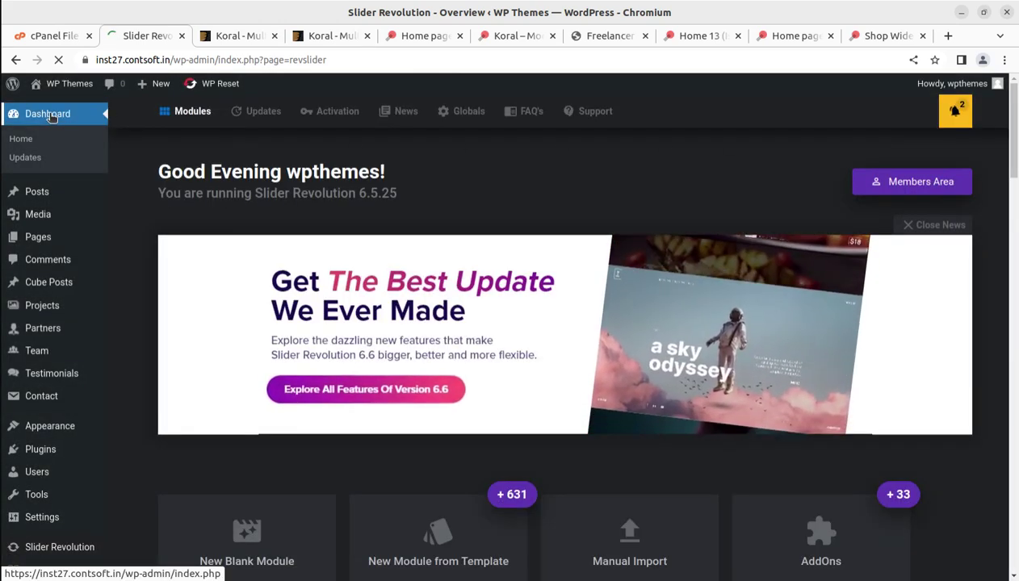
{"action": "left_click", "coordinate": [50, 115]}
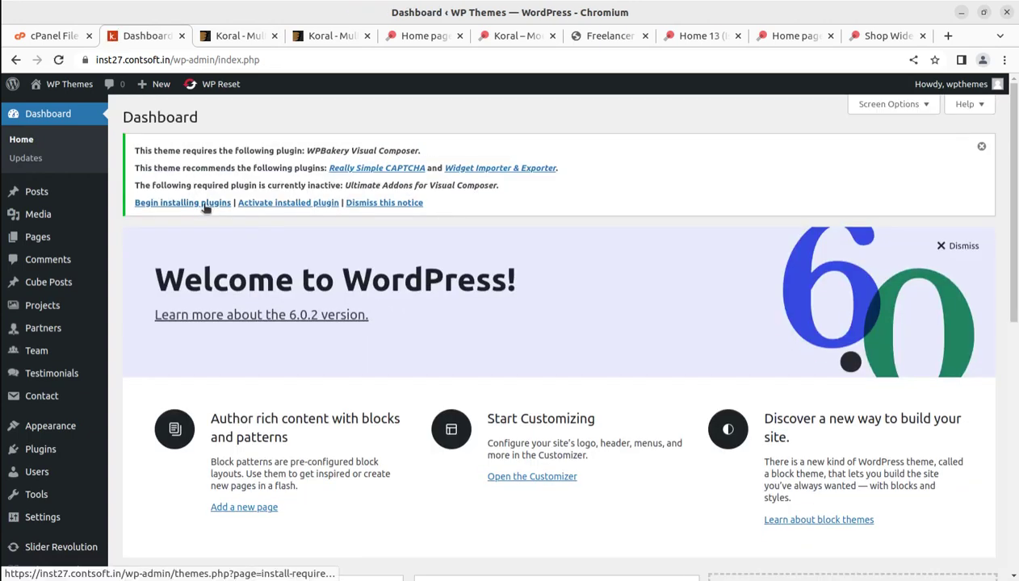
{"action": "left_click", "coordinate": [205, 203]}
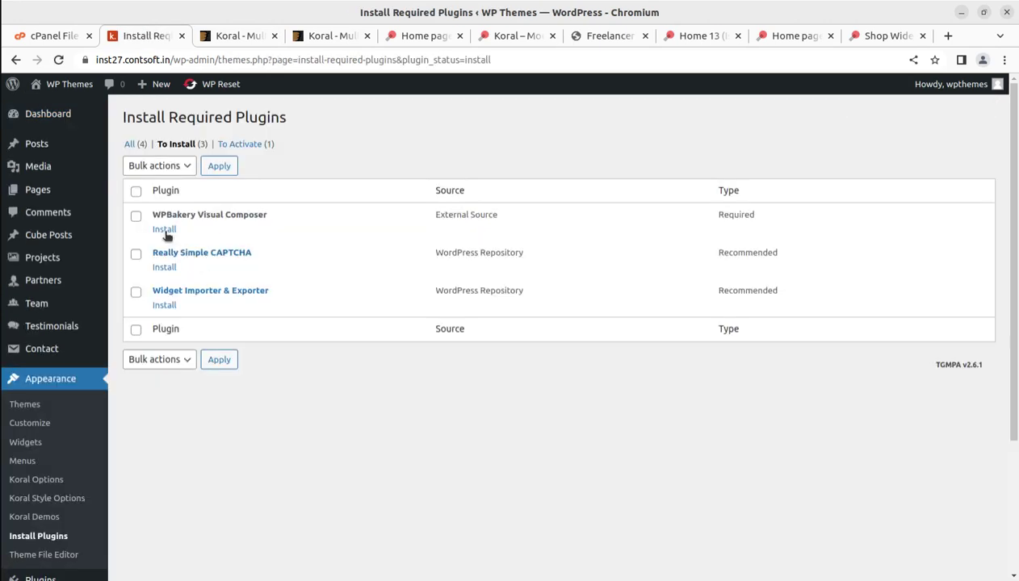
Install WPBakery Visual Composer, and activate both Ultimate Addons for Visual Composer and WPBakery Visual Composer
{"action": "left_click", "coordinate": [165, 230]}
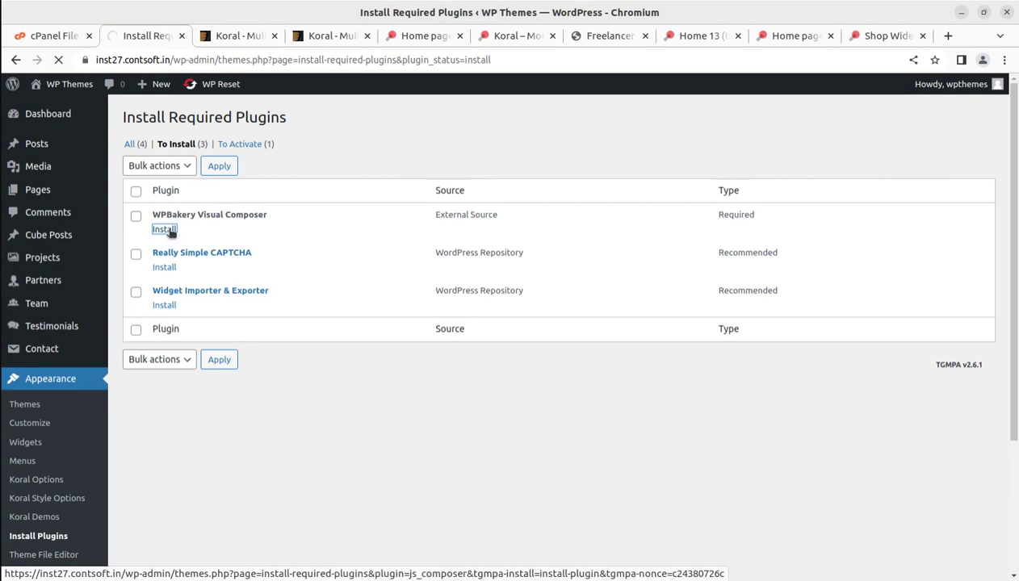
{"action": "left_click", "coordinate": [168, 232]}
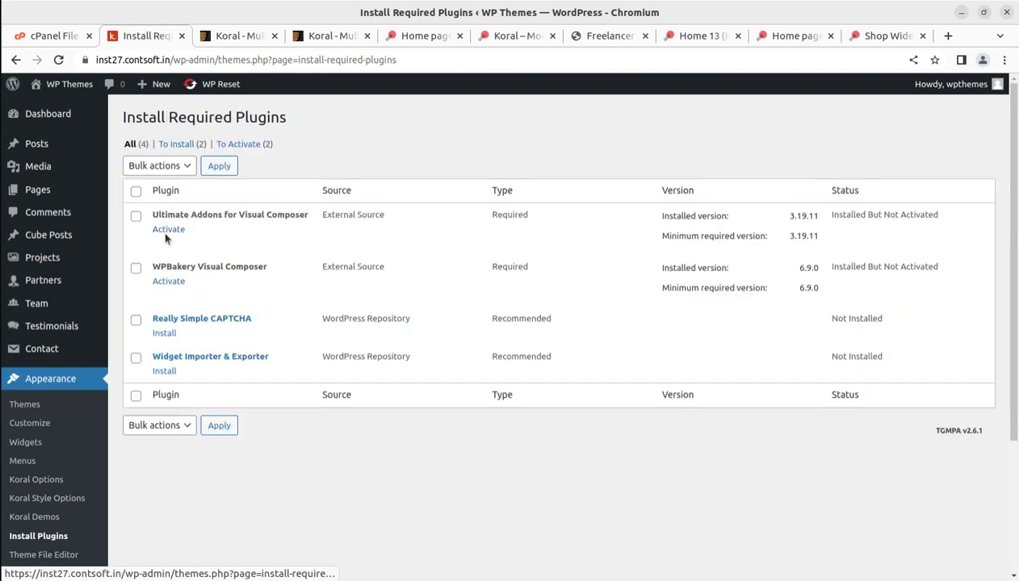
{"action": "left_click", "coordinate": [166, 231]}
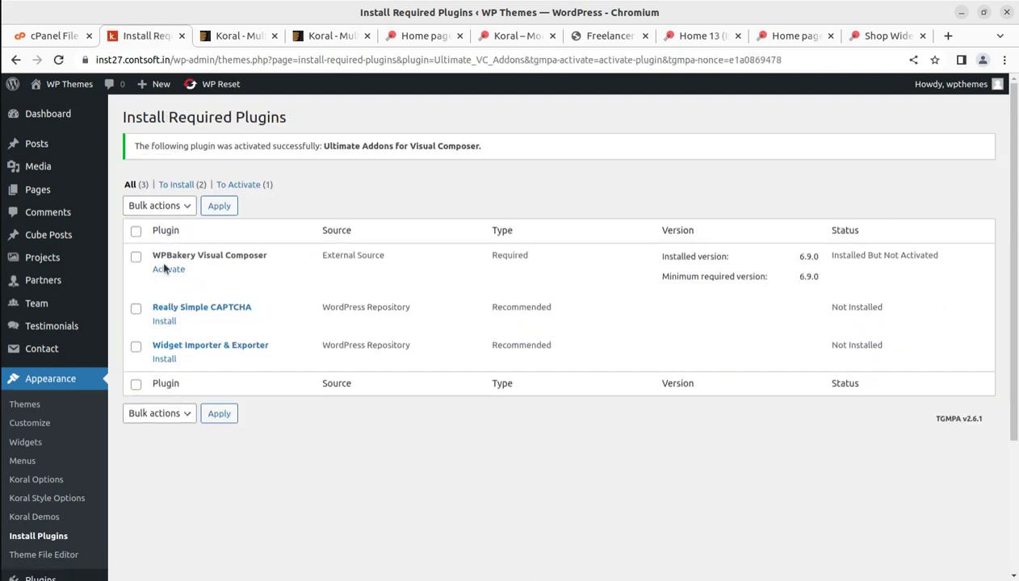
{"action": "left_click", "coordinate": [166, 269]}
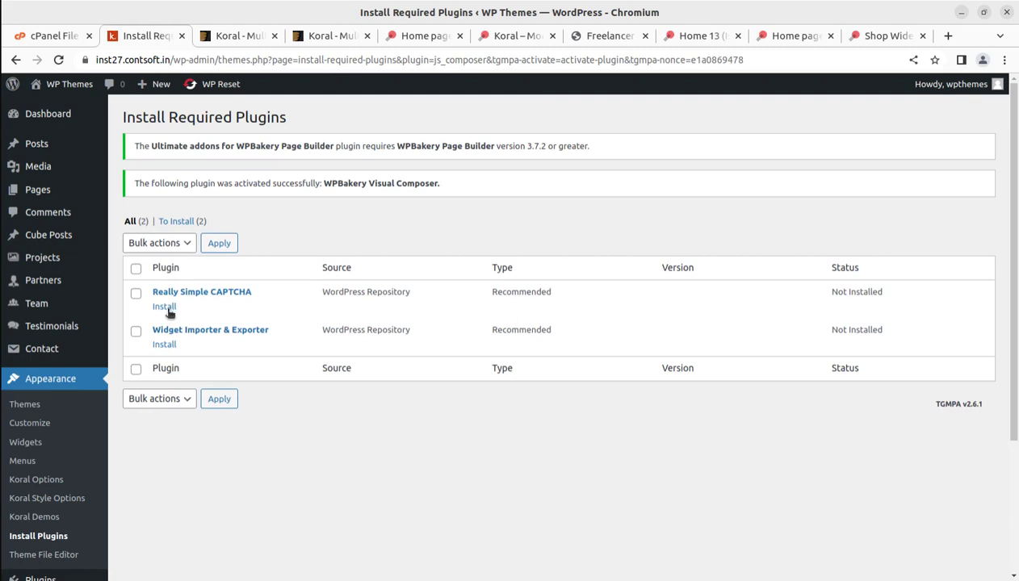
Install the recommended Really Simple CAPTCHA plugin and leave the WPBakery welcome page for the WordPress dashboard
{"action": "left_click", "coordinate": [164, 307]}
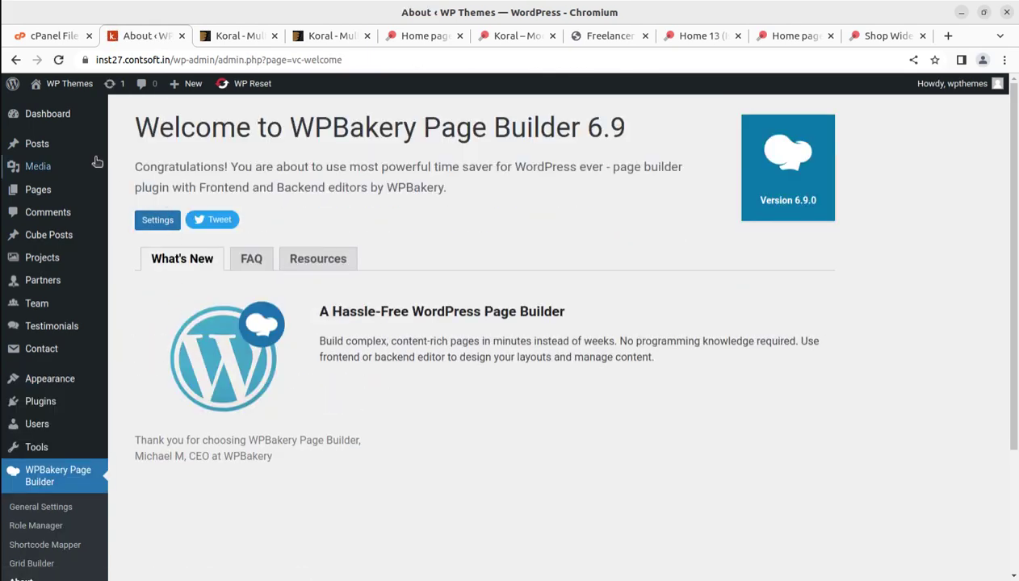
{"action": "scroll", "coordinate": [307, 382], "scroll_direction": "down", "scroll_amount": 2}
{"action": "scroll", "coordinate": [1006, 192], "scroll_direction": "up", "scroll_amount": 2}
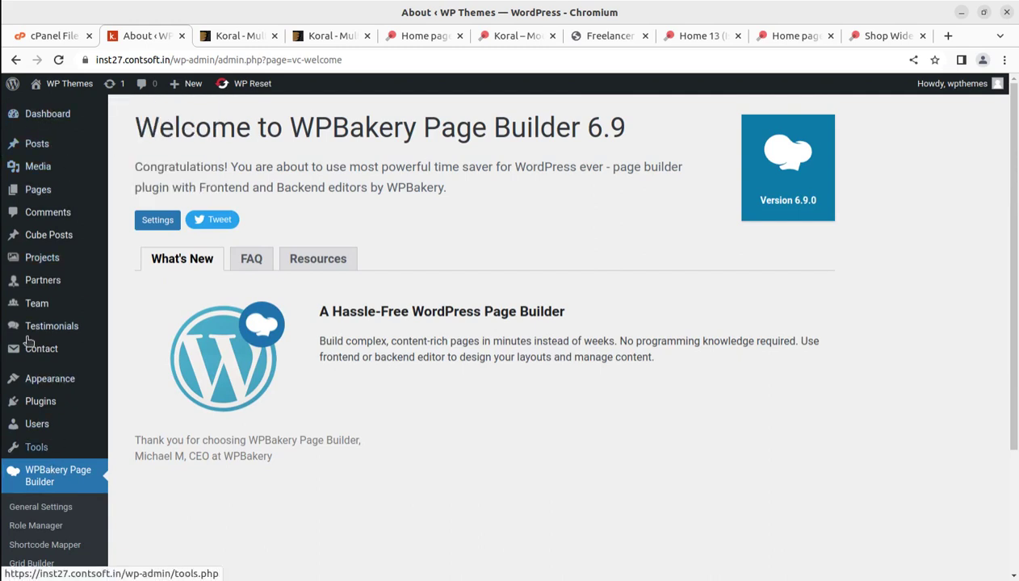
{"action": "left_click", "coordinate": [36, 118]}
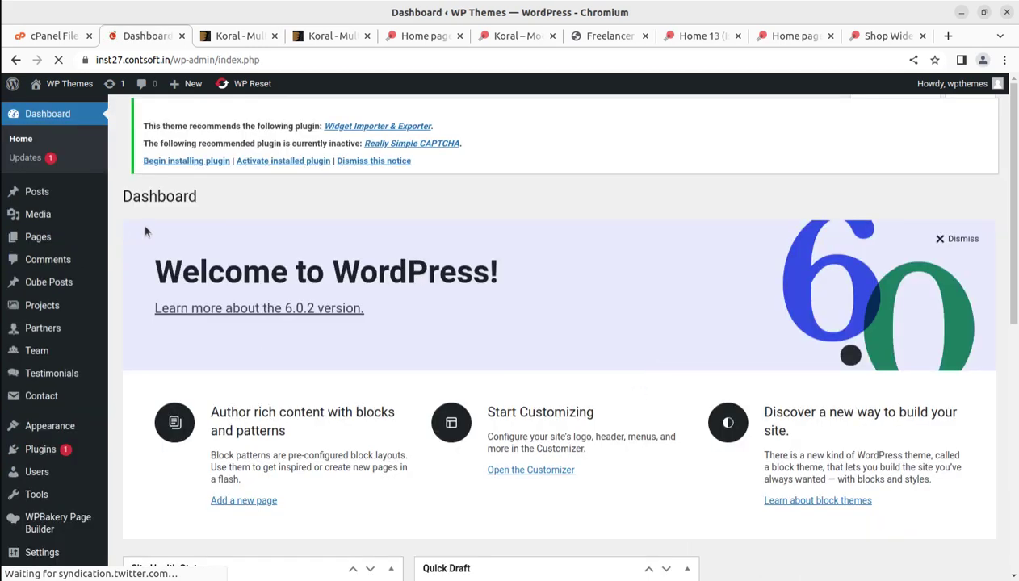
Install Widget Importer & Exporter, and activate it along with Really Simple CAPTCHA
{"action": "left_click", "coordinate": [176, 187]}
{"action": "left_click", "coordinate": [164, 230]}
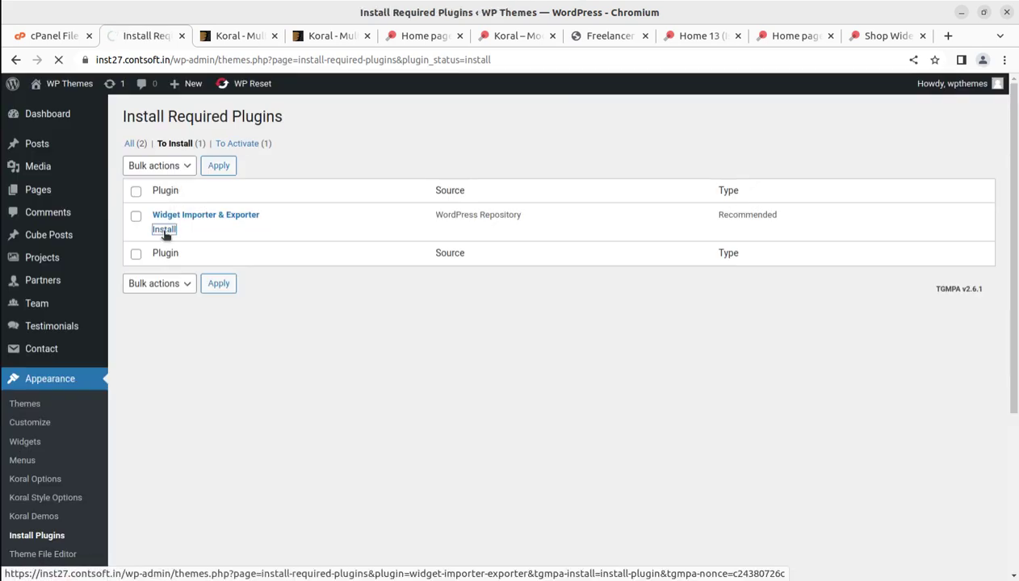
{"action": "left_click", "coordinate": [179, 233]}
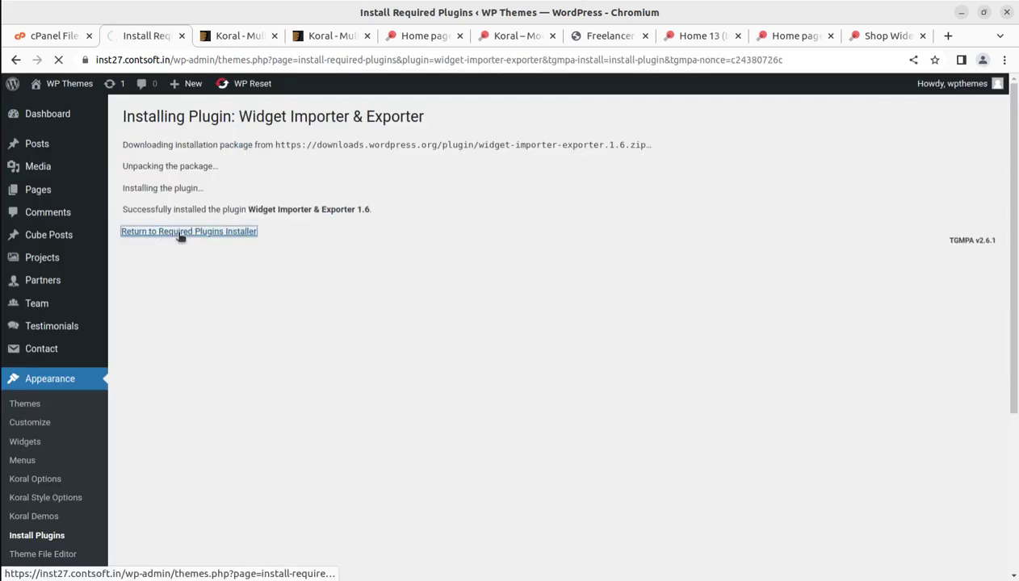
{"action": "left_click", "coordinate": [169, 231]}
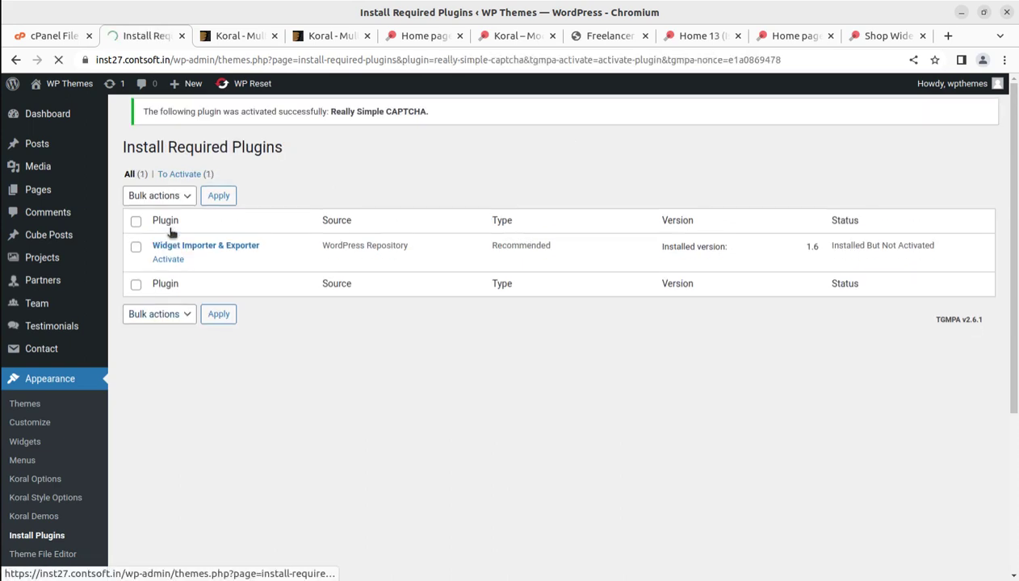
{"action": "left_click", "coordinate": [167, 260]}
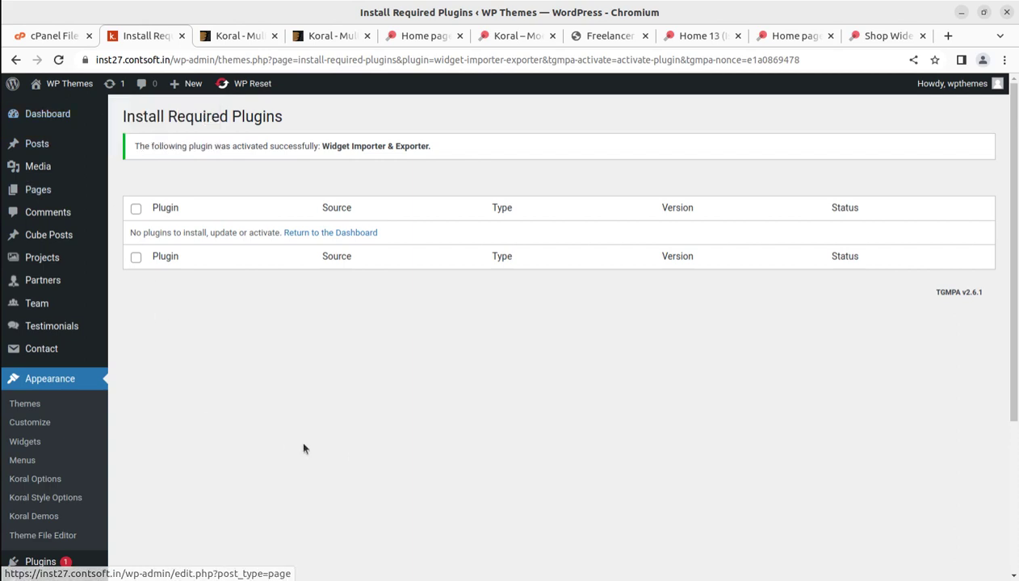
Return to the WordPress dashboard, open the live site in a new browser tab and review its home page down to the footer
{"action": "scroll", "coordinate": [217, 449], "scroll_direction": "down", "scroll_amount": 3}
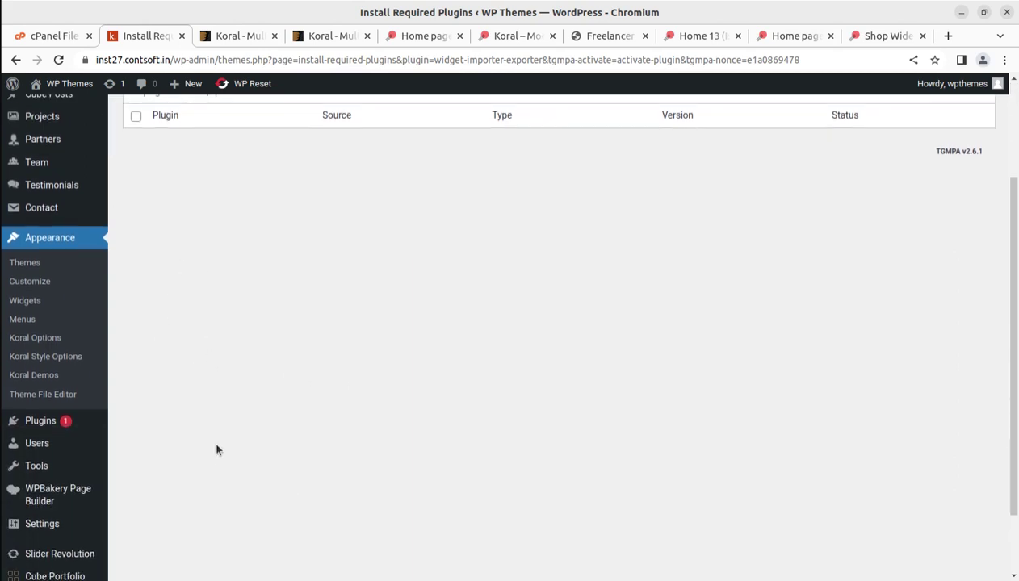
{"action": "scroll", "coordinate": [216, 449], "scroll_direction": "up", "scroll_amount": 3}
{"action": "left_click", "coordinate": [33, 120]}
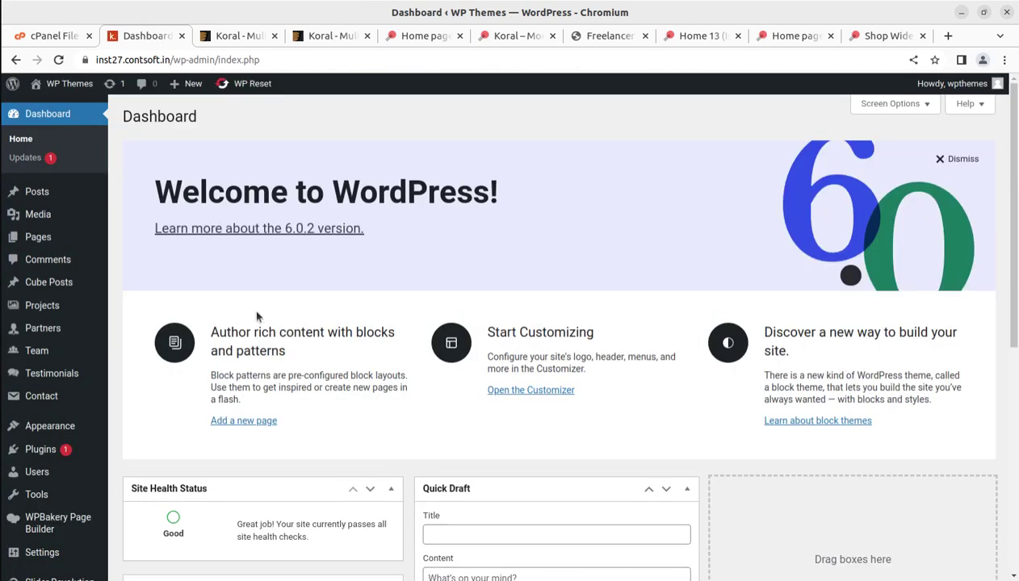
{"action": "mouse_move", "coordinate": [61, 85]}
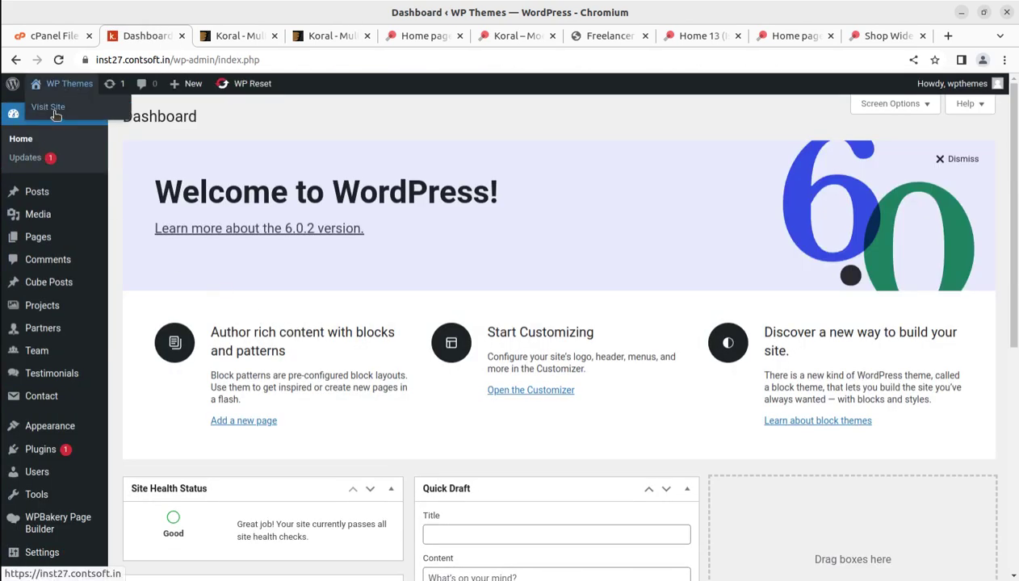
{"action": "middle_click", "coordinate": [58, 106]}
{"action": "key", "text": "ctrl+Tab"}
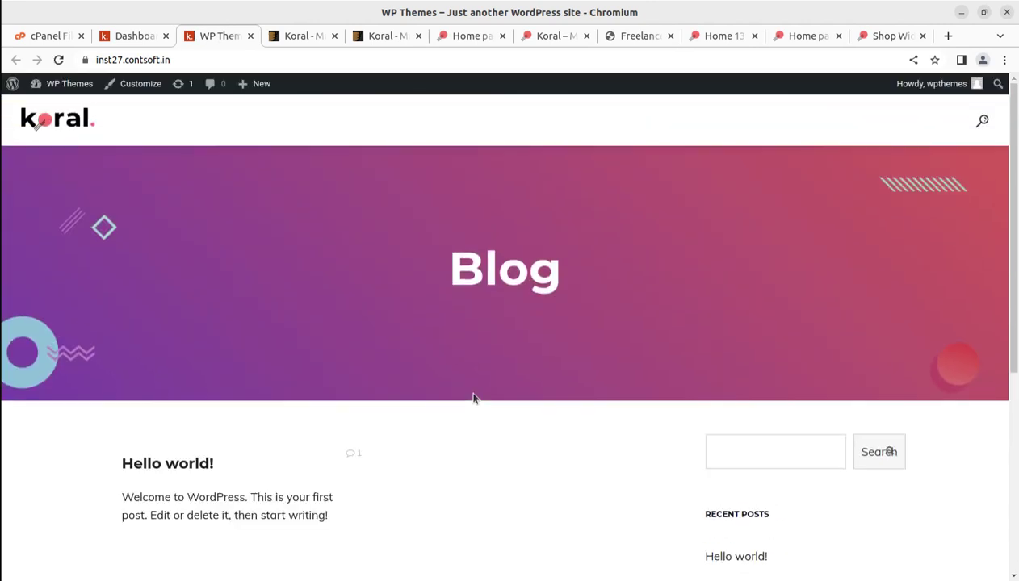
{"action": "scroll", "coordinate": [473, 398], "scroll_direction": "down", "scroll_amount": 5}
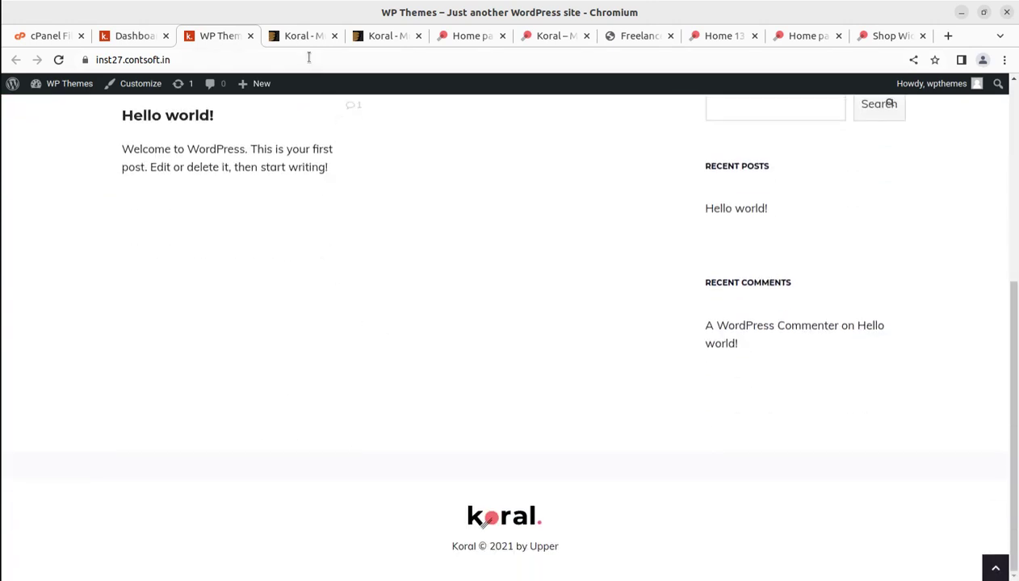
{"action": "scroll", "coordinate": [339, 416], "scroll_direction": "up", "scroll_amount": 5}
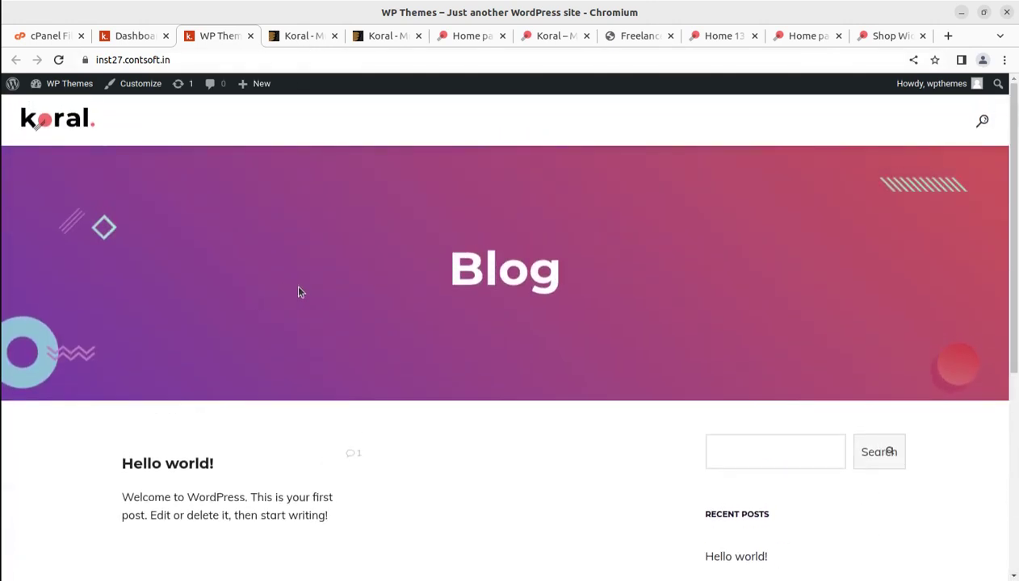
Look over the Koral Home page 8 demo and browse the available homepage demos in the ThemeForest preview
{"action": "left_click", "coordinate": [453, 35]}
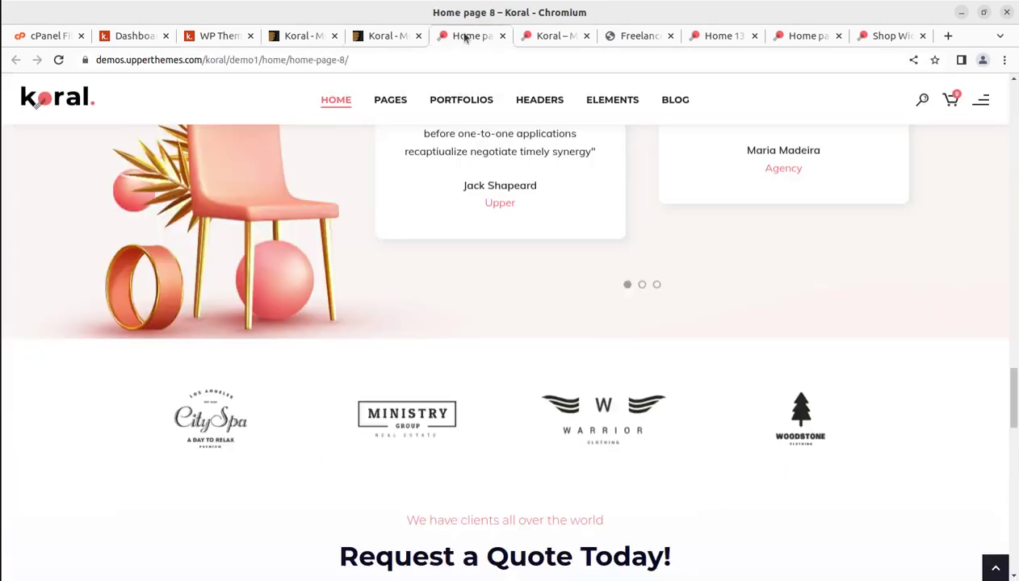
{"action": "scroll", "coordinate": [432, 398], "scroll_direction": "up", "scroll_amount": 3}
{"action": "scroll", "coordinate": [433, 401], "scroll_direction": "up", "scroll_amount": 10}
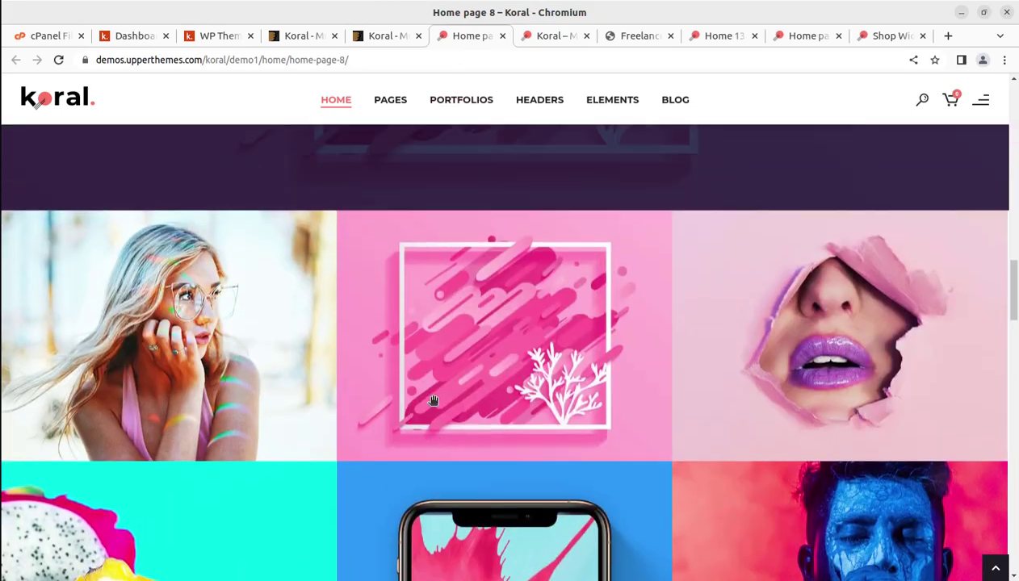
{"action": "scroll", "coordinate": [433, 401], "scroll_direction": "up", "scroll_amount": 10}
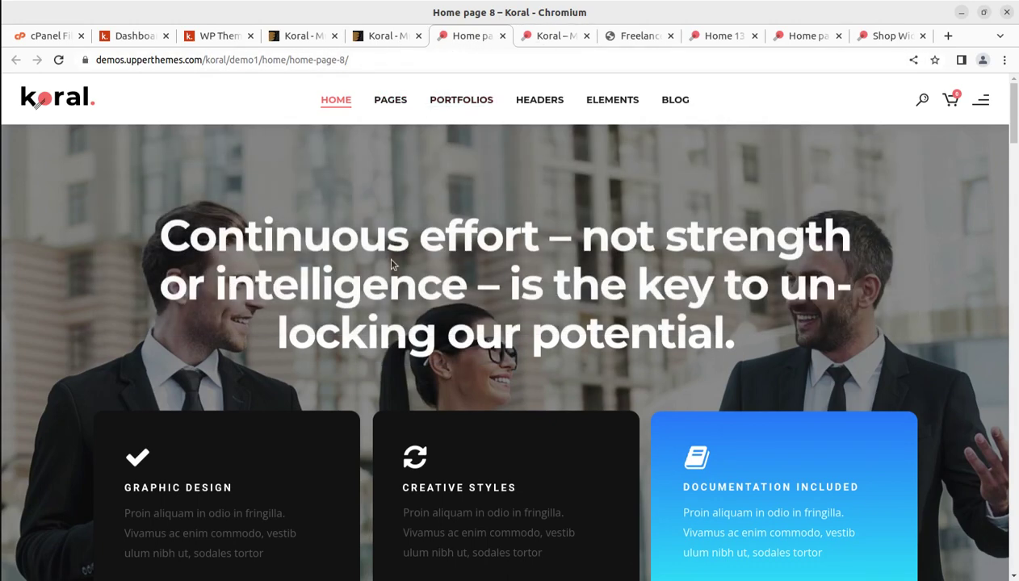
{"action": "left_click", "coordinate": [377, 38]}
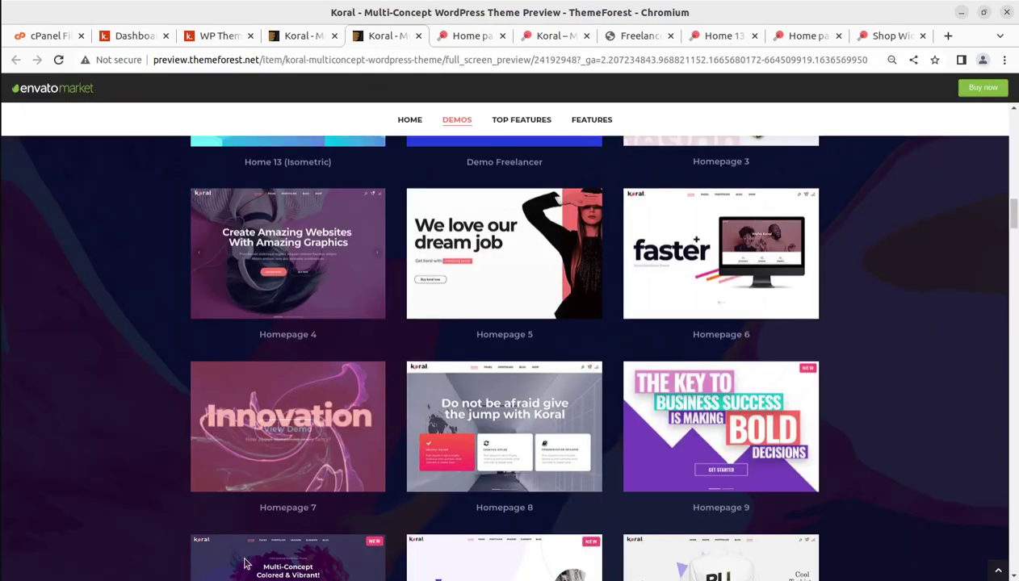
{"action": "scroll", "coordinate": [650, 344], "scroll_direction": "down", "scroll_amount": 3}
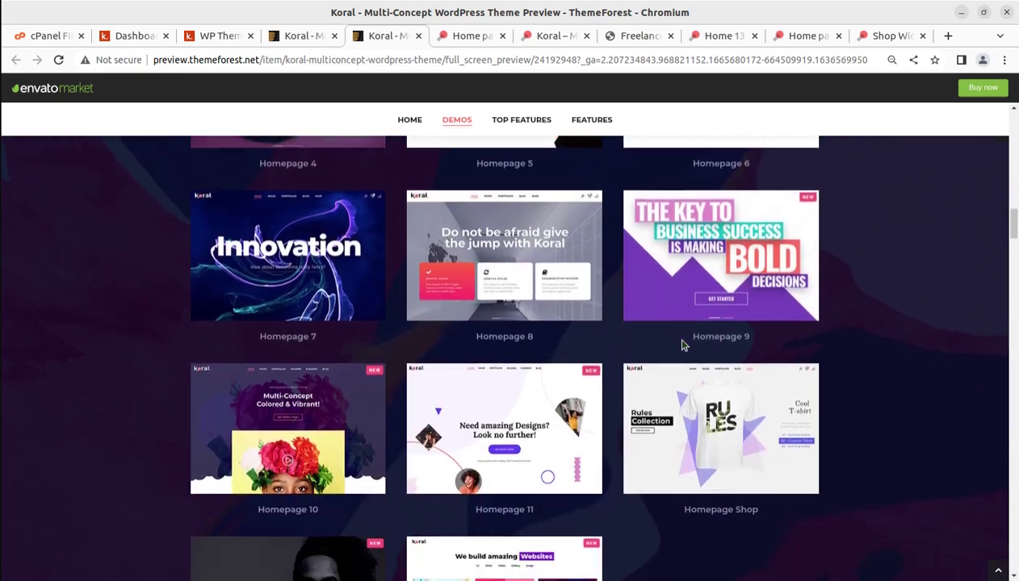
Look over the remaining homepage demos, the main Koral demo and the Home 13 (Isometric) demo, and compare them with the live site
{"action": "scroll", "coordinate": [402, 485], "scroll_direction": "down", "scroll_amount": 2}
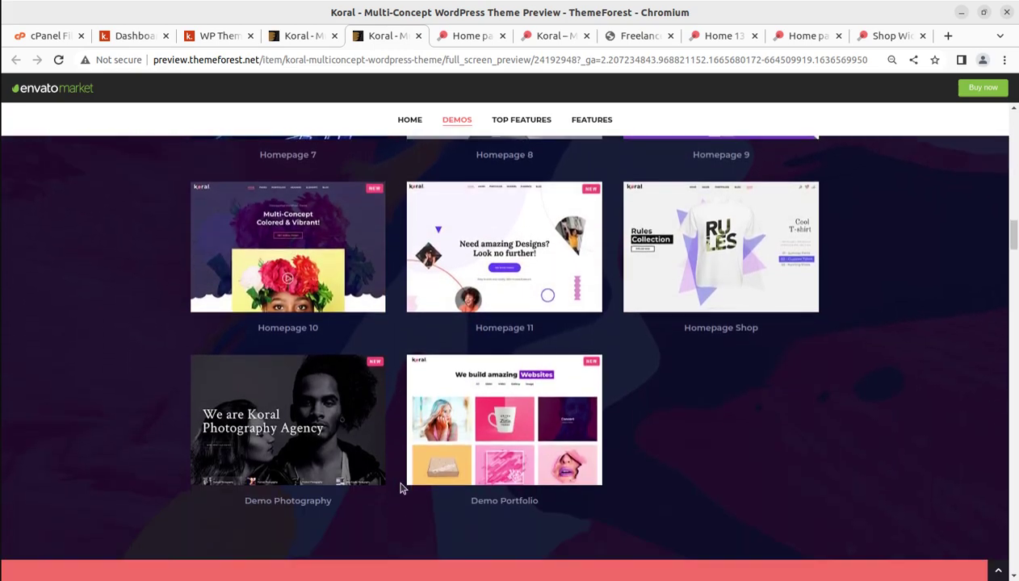
{"action": "scroll", "coordinate": [402, 487], "scroll_direction": "up", "scroll_amount": 5}
{"action": "left_click", "coordinate": [550, 35]}
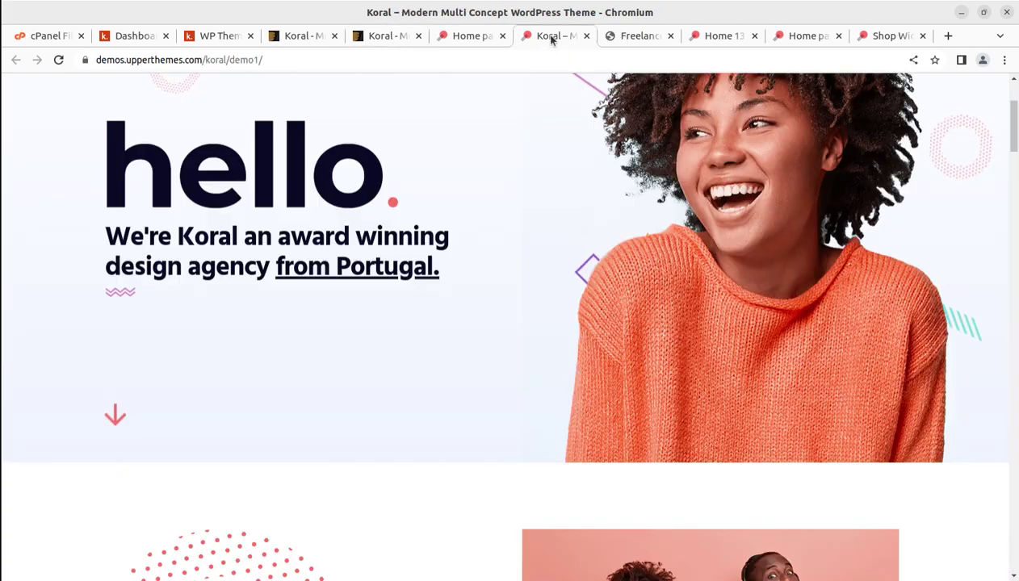
{"action": "scroll", "coordinate": [359, 457], "scroll_direction": "up", "scroll_amount": 2}
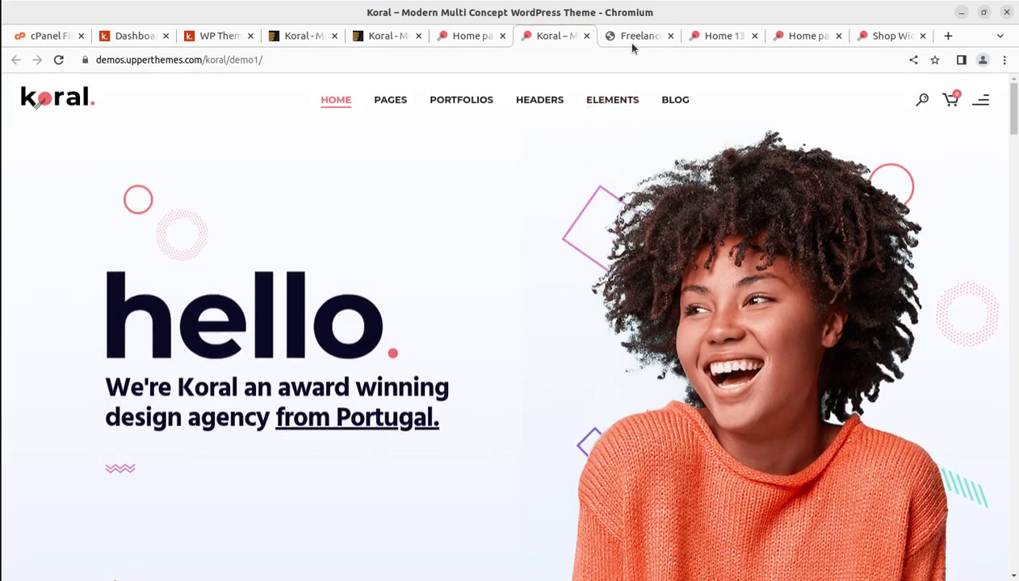
{"action": "left_click", "coordinate": [623, 38]}
{"action": "left_click", "coordinate": [721, 36]}
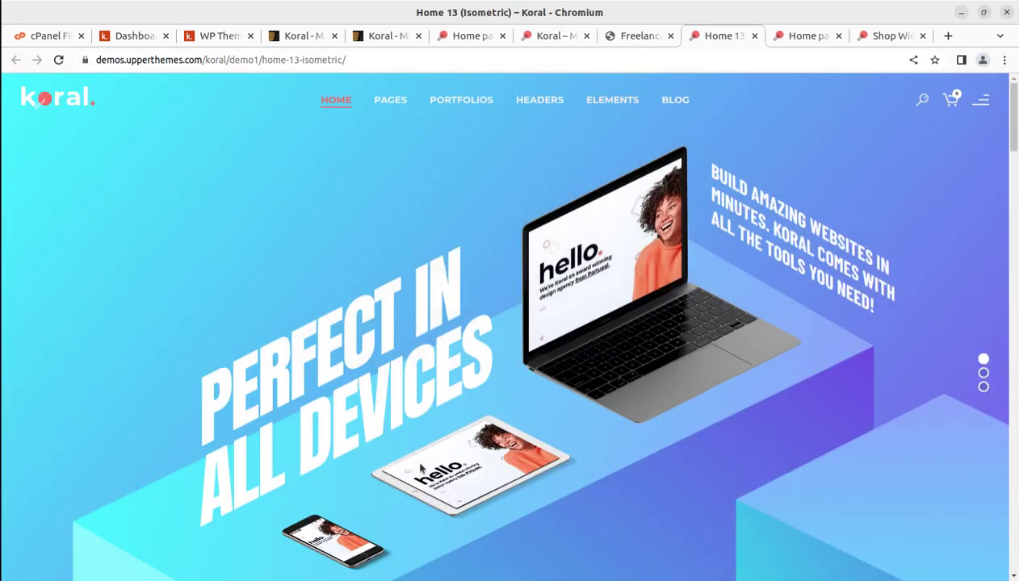
{"action": "left_click", "coordinate": [226, 37]}
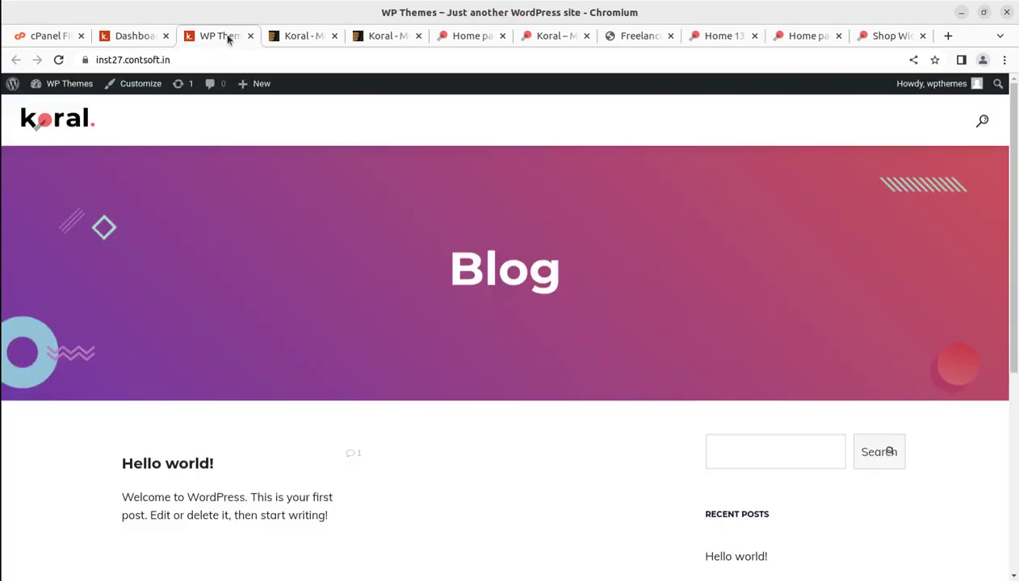
Return to the WordPress dashboard and open the Koral Demos importer page
{"action": "left_click", "coordinate": [119, 37]}
{"action": "mouse_move", "coordinate": [38, 213]}
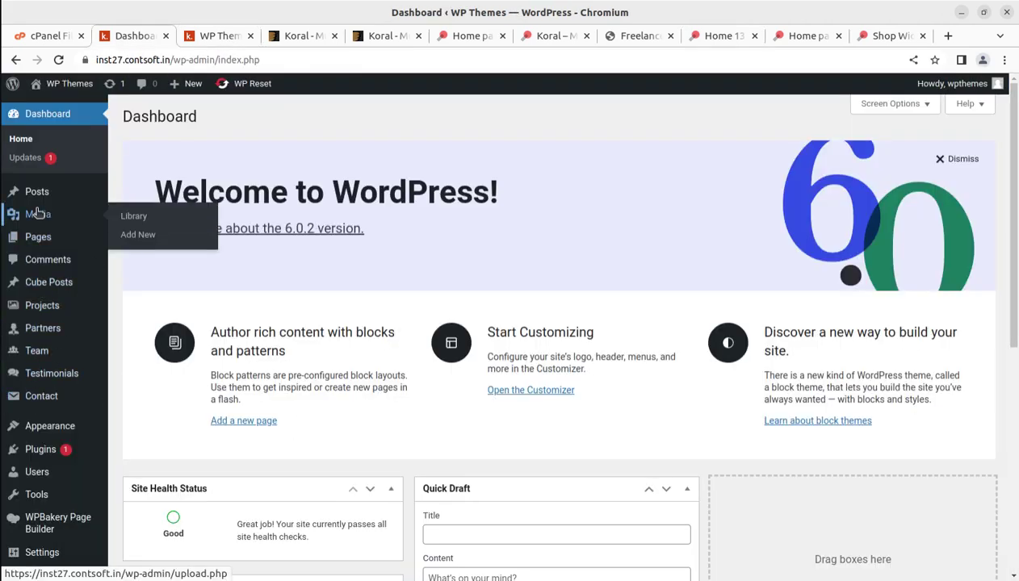
{"action": "mouse_move", "coordinate": [54, 434]}
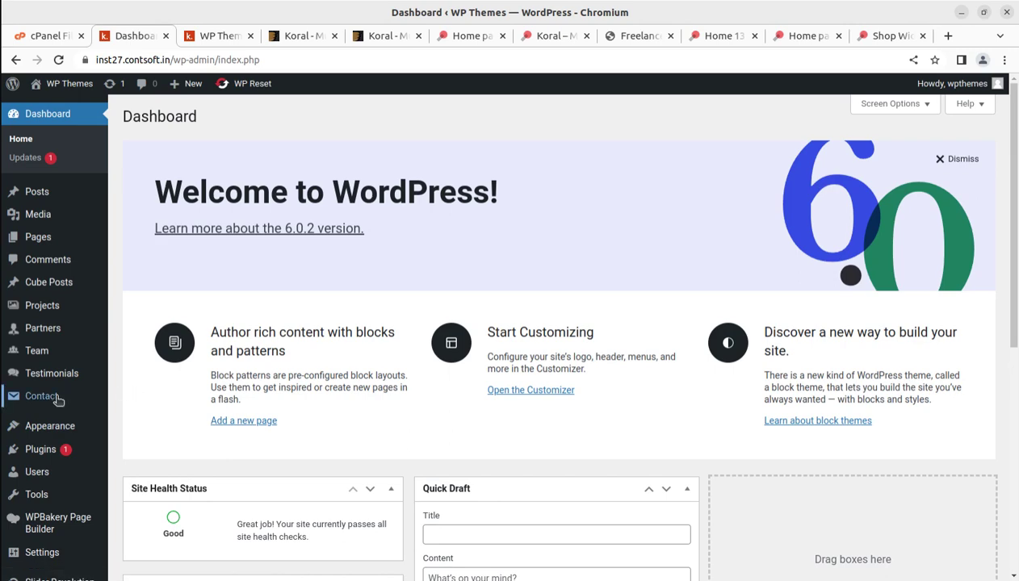
{"action": "left_click", "coordinate": [142, 525]}
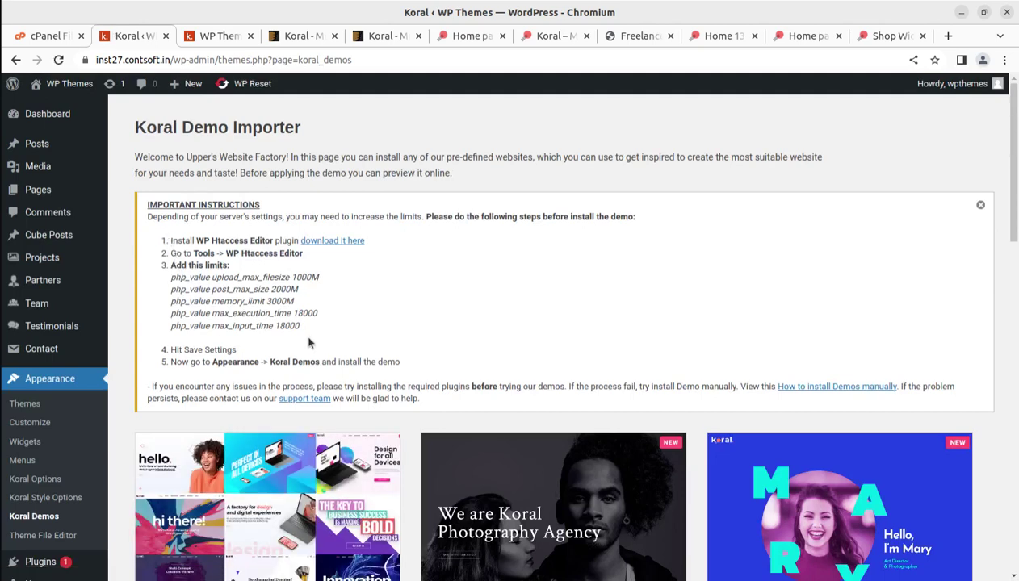
Highlight and read the PHP limits listed in the demo importer's important instructions
{"action": "left_click_drag", "start_coordinate": [343, 332], "coordinate": [150, 280]}
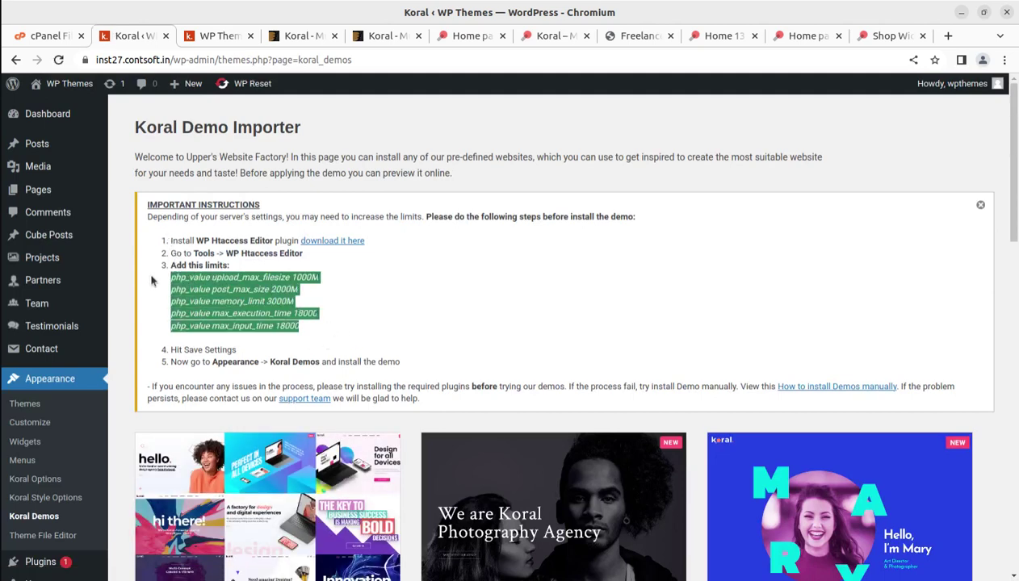
{"action": "left_click", "coordinate": [433, 289]}
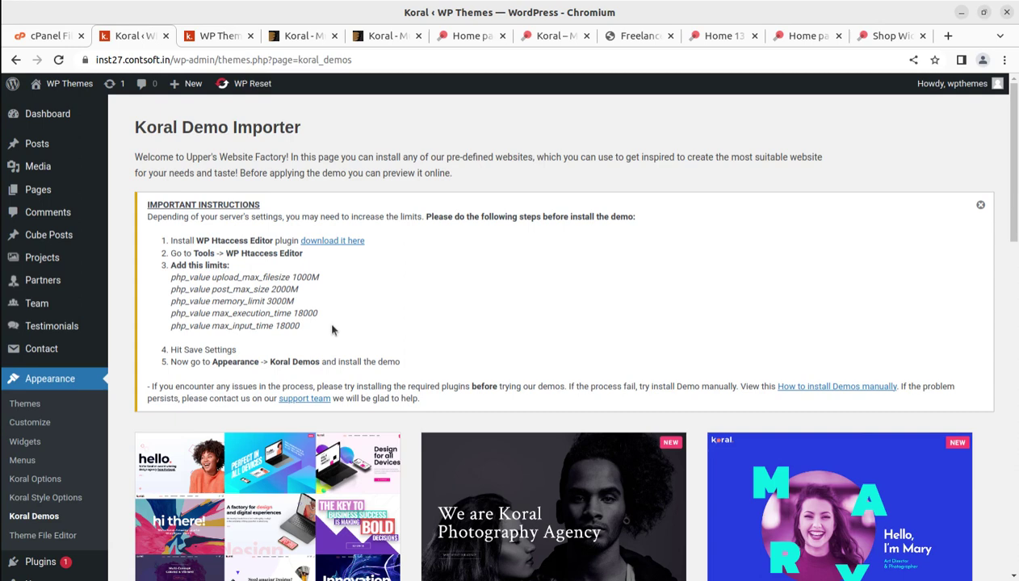
{"action": "left_click_drag", "start_coordinate": [326, 333], "coordinate": [175, 277]}
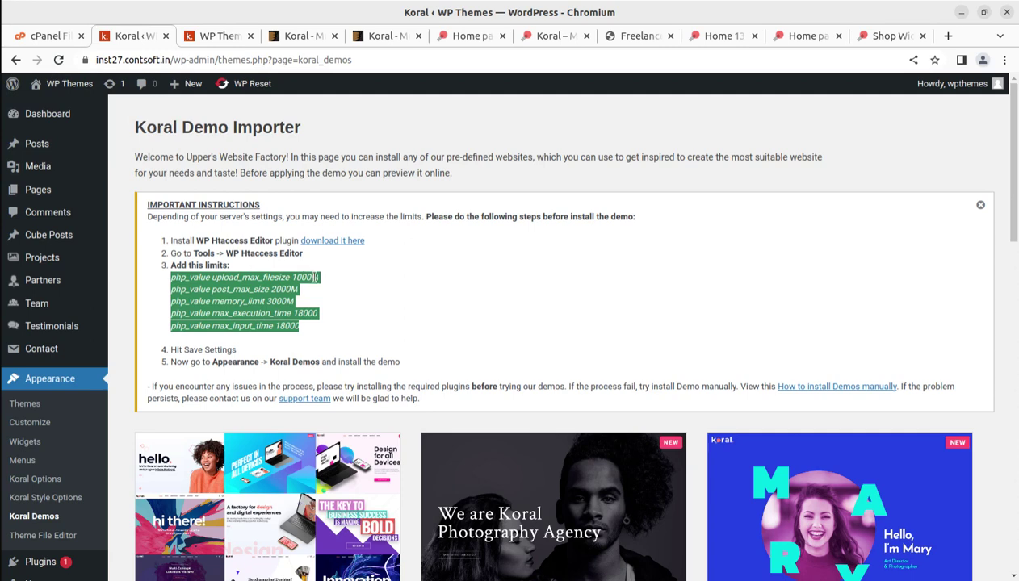
Browse the importable Koral demos, from Demo 1 down to the header styles and the Koral Landing page
{"action": "scroll", "coordinate": [236, 494], "scroll_direction": "down", "scroll_amount": 3}
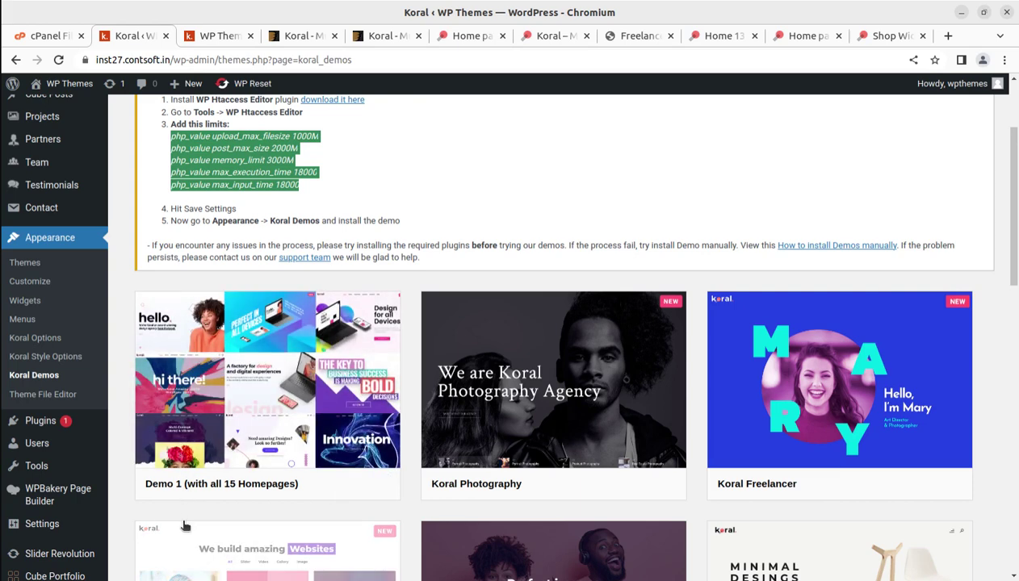
{"action": "mouse_move", "coordinate": [172, 490]}
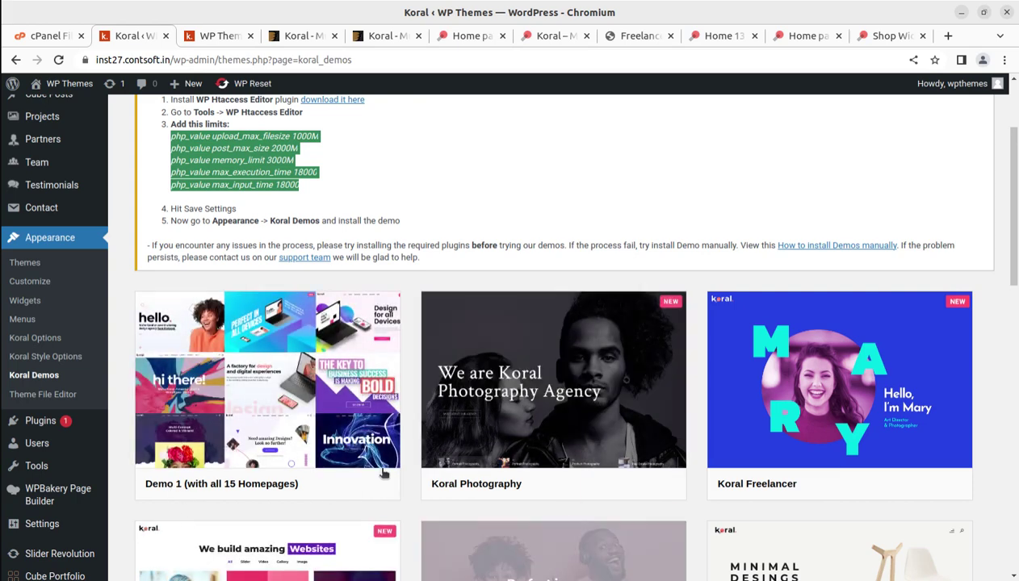
{"action": "scroll", "coordinate": [333, 450], "scroll_direction": "down", "scroll_amount": 2}
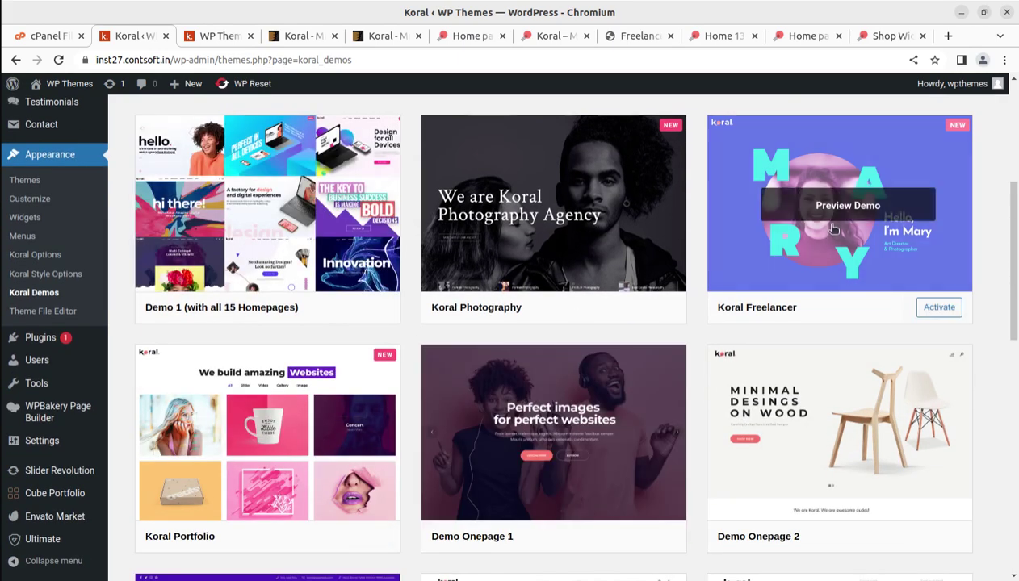
{"action": "scroll", "coordinate": [277, 344], "scroll_direction": "down", "scroll_amount": 2}
{"action": "scroll", "coordinate": [277, 345], "scroll_direction": "down", "scroll_amount": 3}
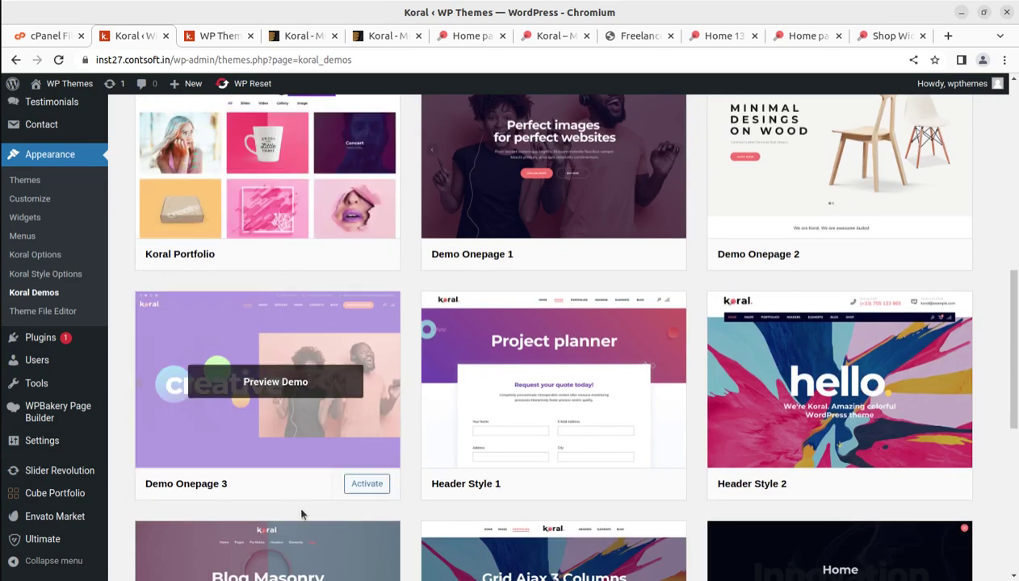
{"action": "scroll", "coordinate": [278, 510], "scroll_direction": "up", "scroll_amount": 3}
{"action": "scroll", "coordinate": [278, 510], "scroll_direction": "up", "scroll_amount": 3}
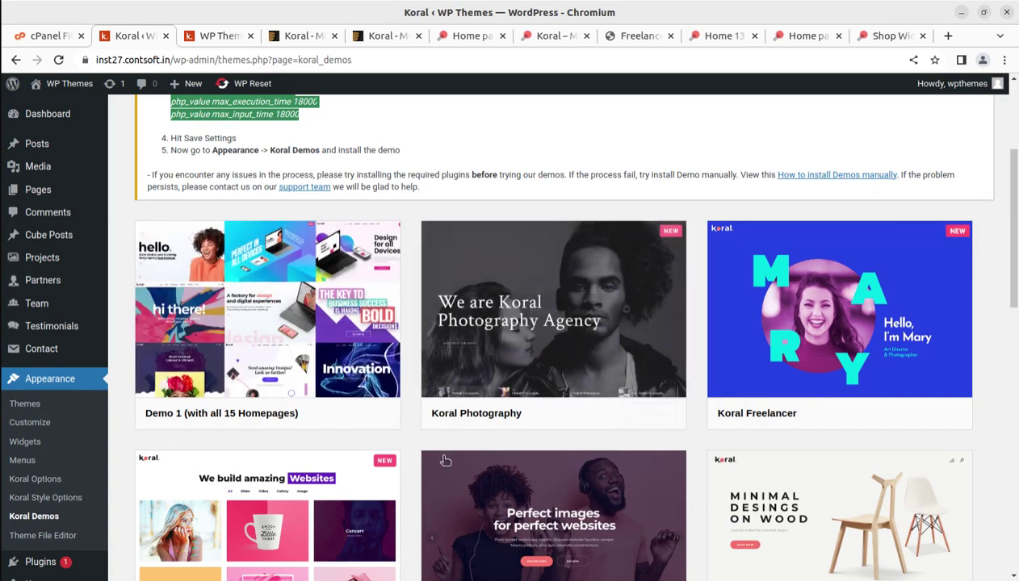
{"action": "scroll", "coordinate": [283, 452], "scroll_direction": "down", "scroll_amount": 4}
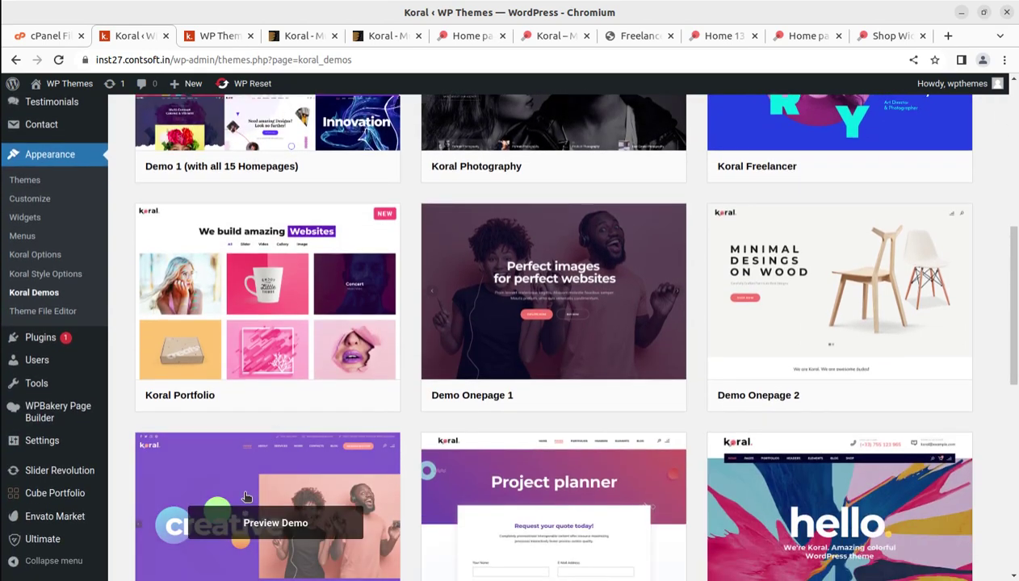
{"action": "scroll", "coordinate": [805, 487], "scroll_direction": "down", "scroll_amount": 2}
{"action": "scroll", "coordinate": [805, 487], "scroll_direction": "down", "scroll_amount": 7}
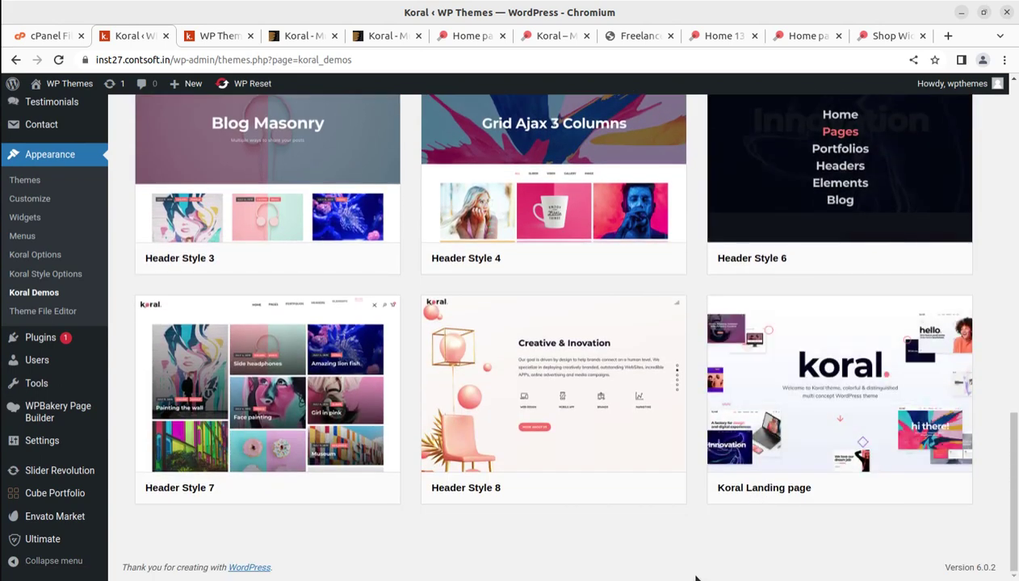
{"action": "mouse_move", "coordinate": [490, 444]}
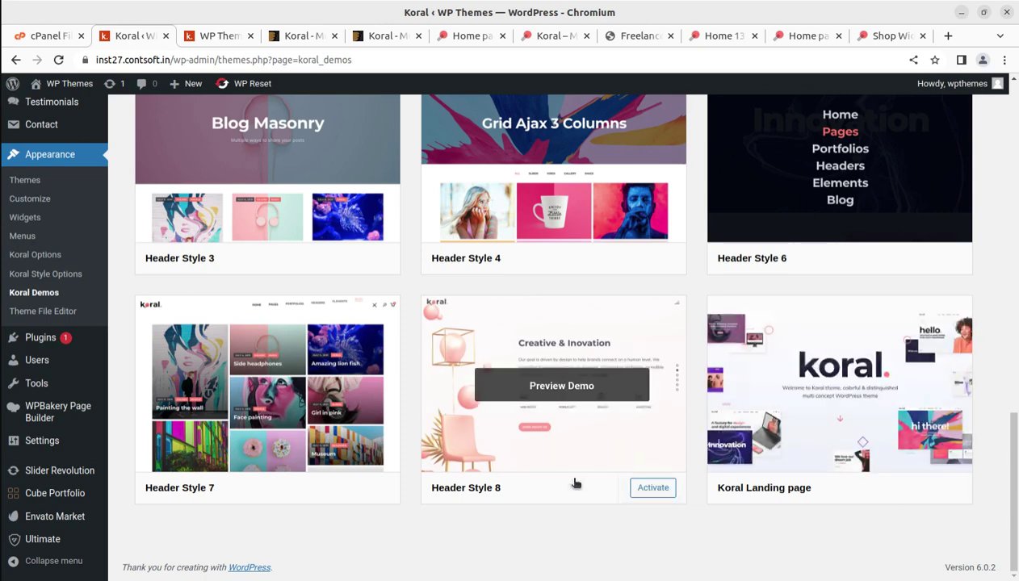
{"action": "scroll", "coordinate": [392, 459], "scroll_direction": "up", "scroll_amount": 2}
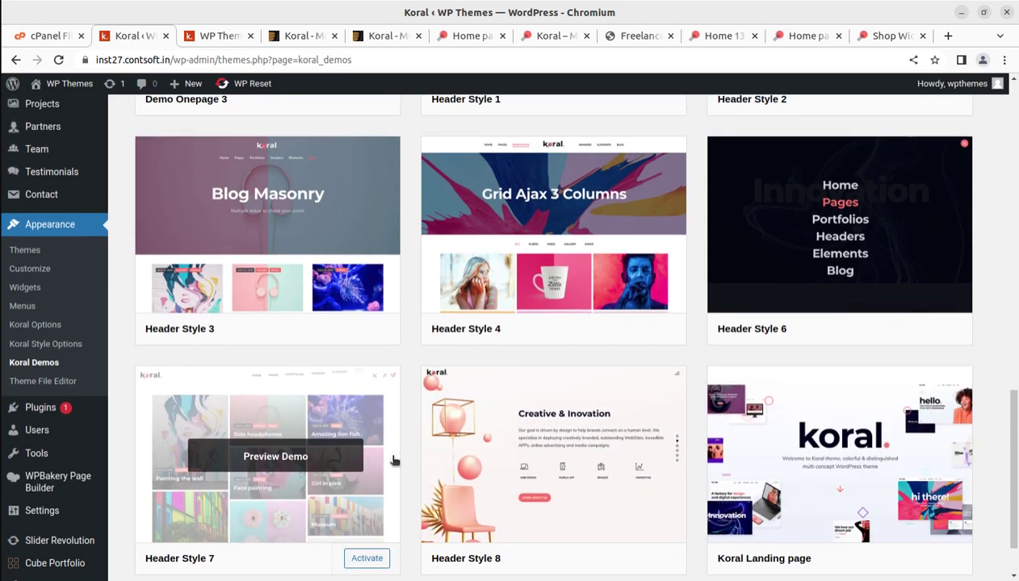
{"action": "mouse_move", "coordinate": [505, 281]}
{"action": "scroll", "coordinate": [525, 452], "scroll_direction": "up", "scroll_amount": 3}
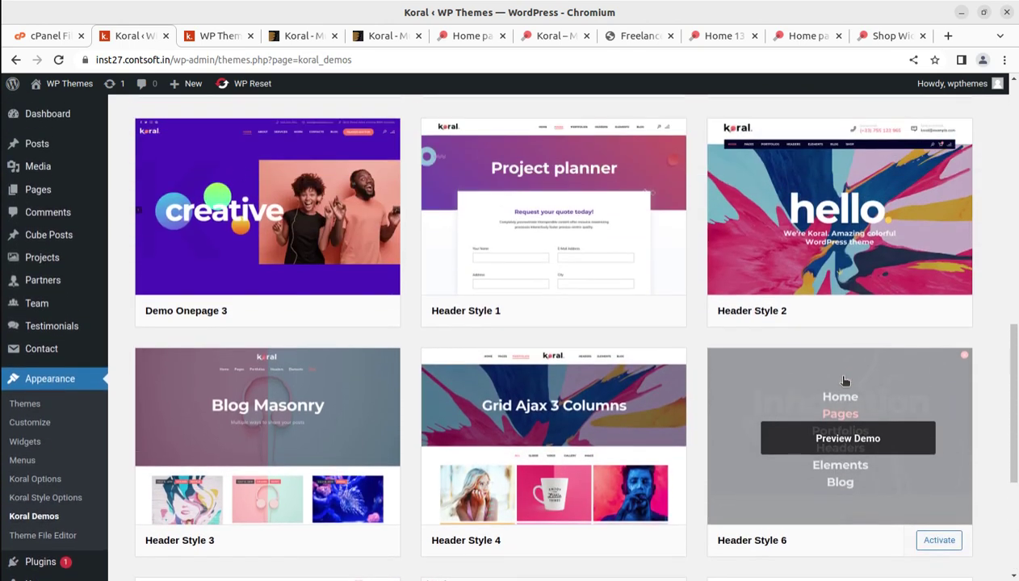
{"action": "scroll", "coordinate": [533, 363], "scroll_direction": "up", "scroll_amount": 4}
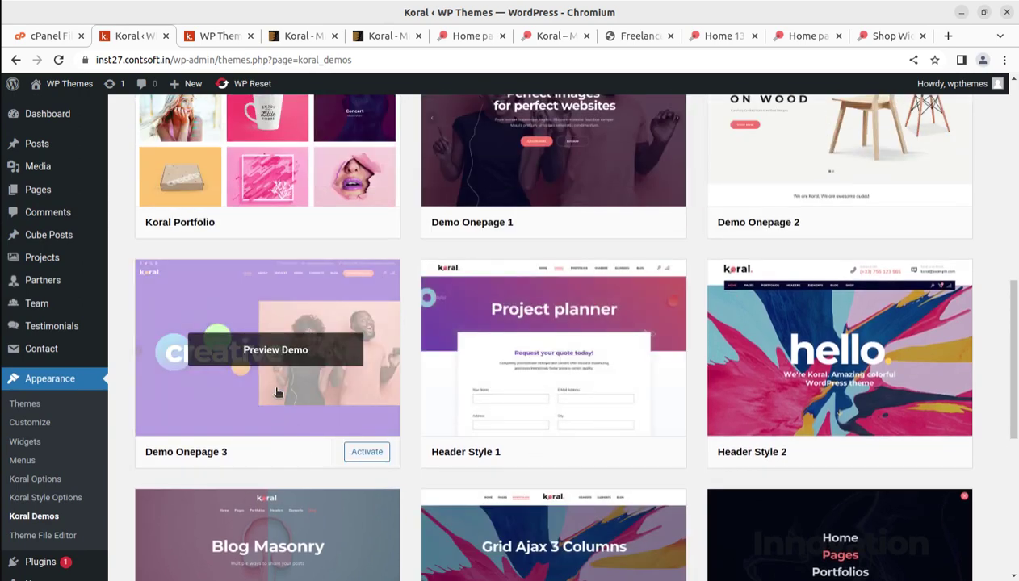
Activate Demo 1 (with all 15 Homepages) in the Koral Demo Importer and confirm the import
{"action": "scroll", "coordinate": [388, 476], "scroll_direction": "up", "scroll_amount": 3}
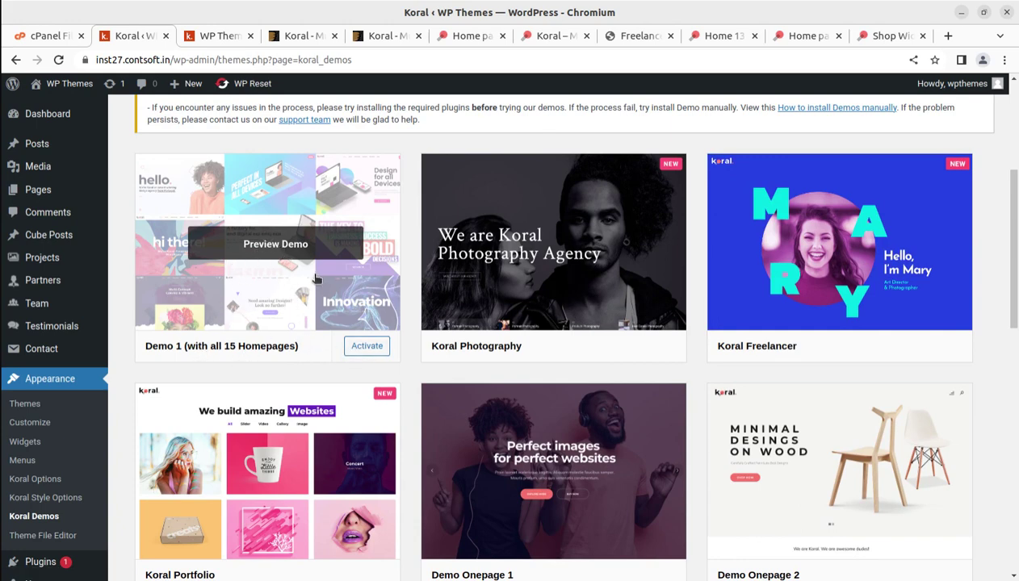
{"action": "left_click", "coordinate": [356, 347]}
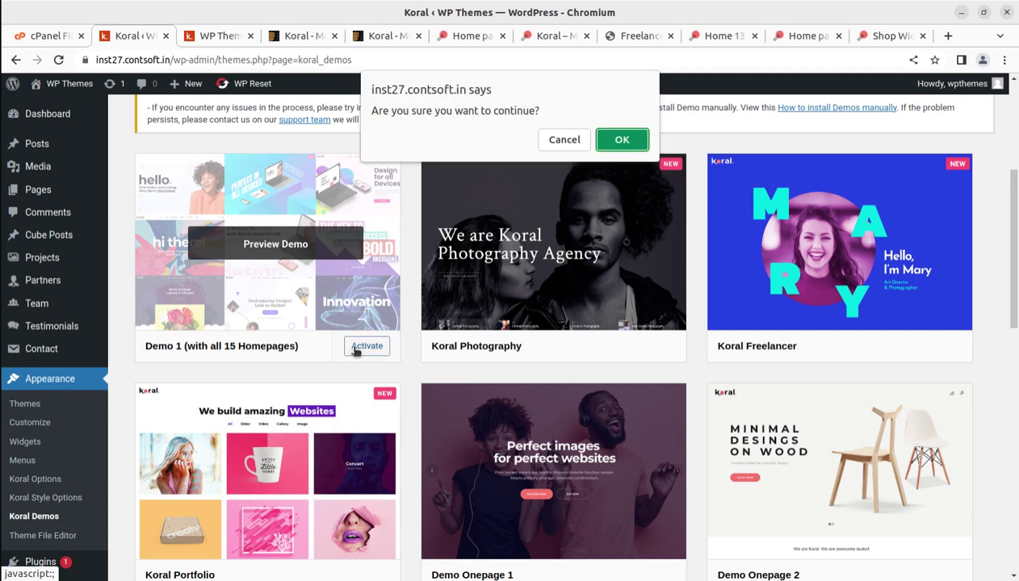
{"action": "left_click", "coordinate": [622, 143]}
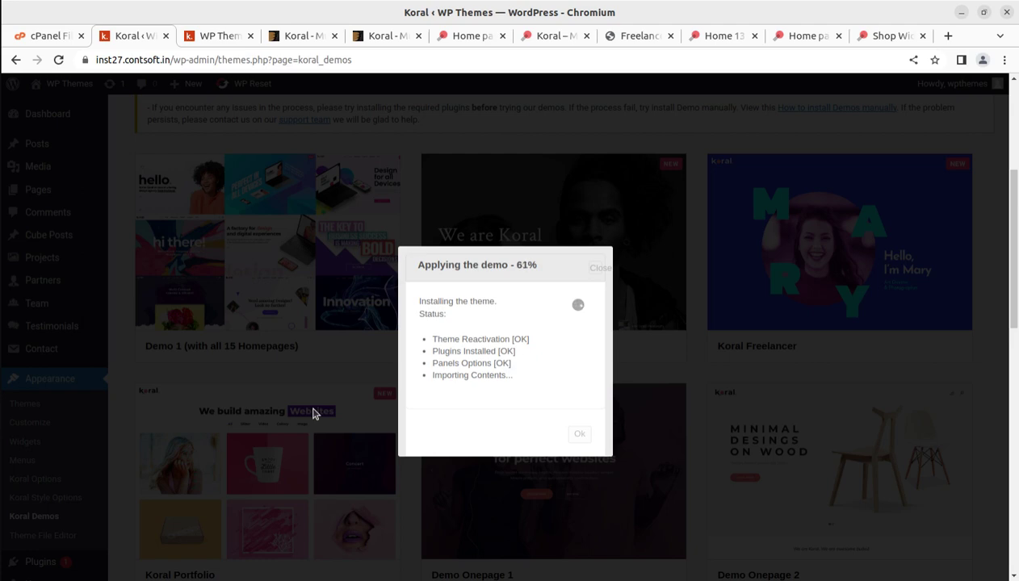
While the demo import runs, look at the navigation menus of the main Koral demo and the Home page 8 demo
{"action": "left_click", "coordinate": [541, 35]}
{"action": "mouse_move", "coordinate": [476, 91]}
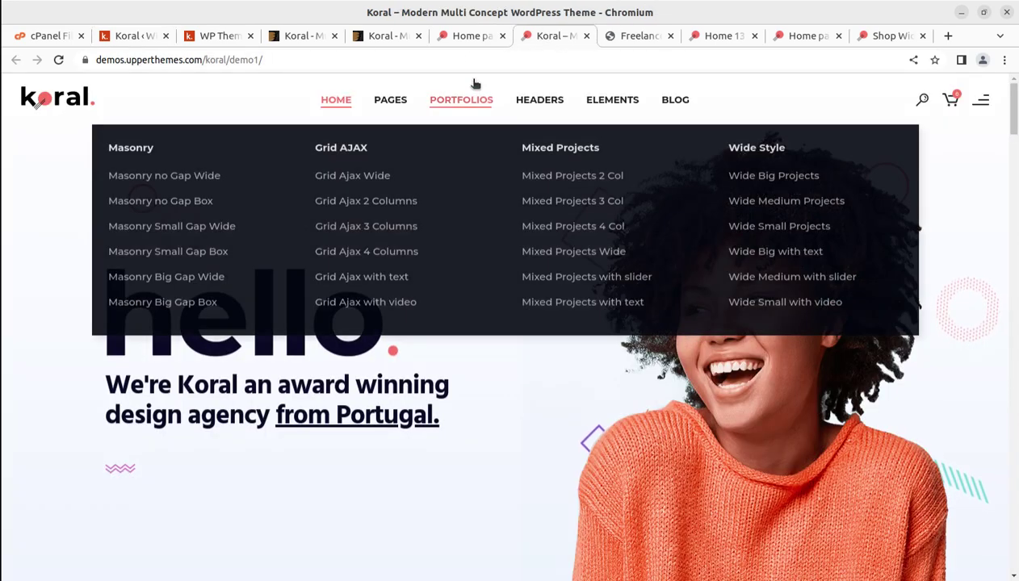
{"action": "left_click", "coordinate": [464, 38]}
{"action": "mouse_move", "coordinate": [612, 100]}
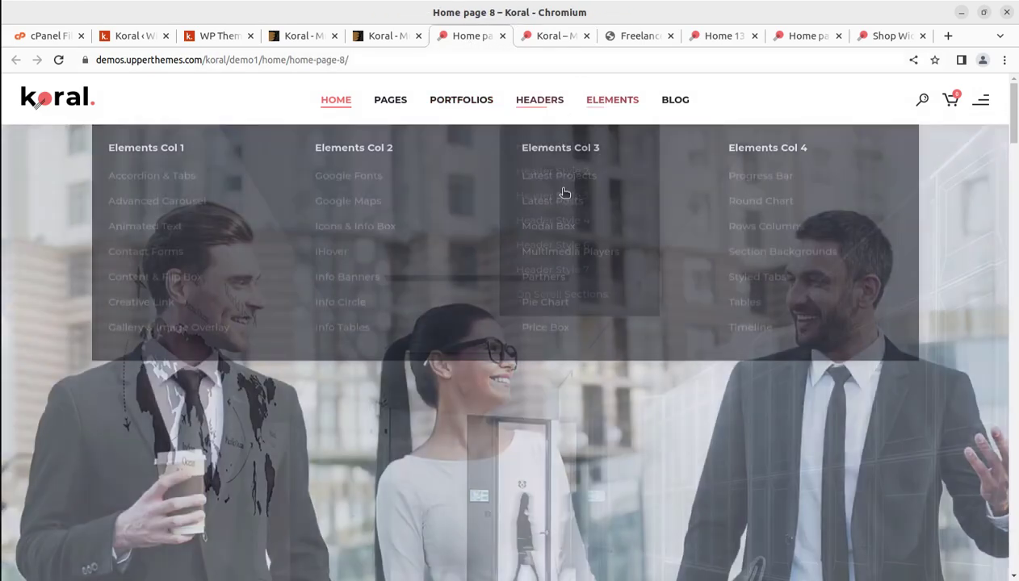
Examine the Home page 8 demo's slider, service boxes, Power up section, portfolio grid and testimonials, and return to its slider
{"action": "scroll", "coordinate": [629, 319], "scroll_direction": "down", "scroll_amount": 3}
{"action": "scroll", "coordinate": [628, 317], "scroll_direction": "up", "scroll_amount": 2}
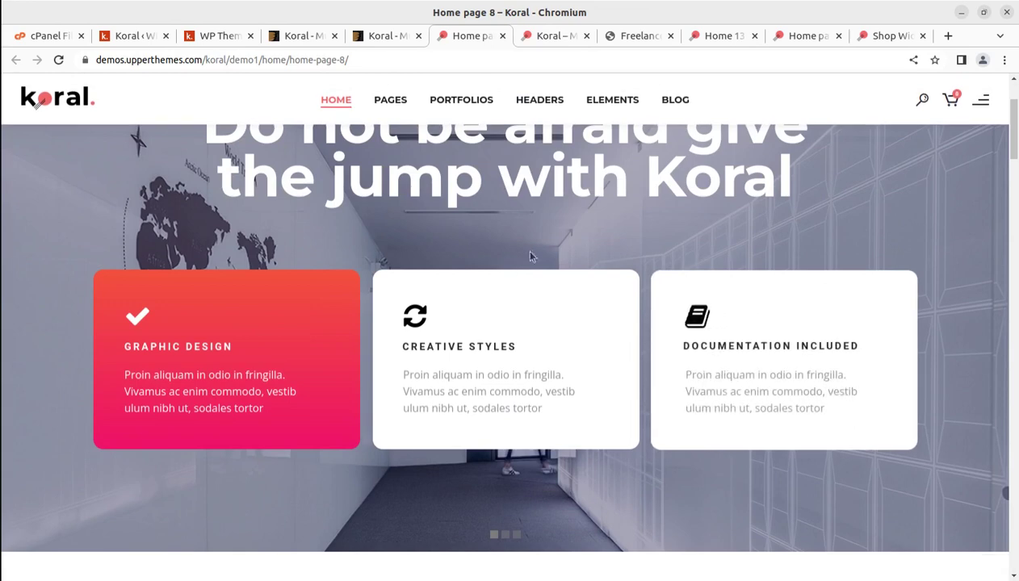
{"action": "scroll", "coordinate": [587, 251], "scroll_direction": "up", "scroll_amount": 2}
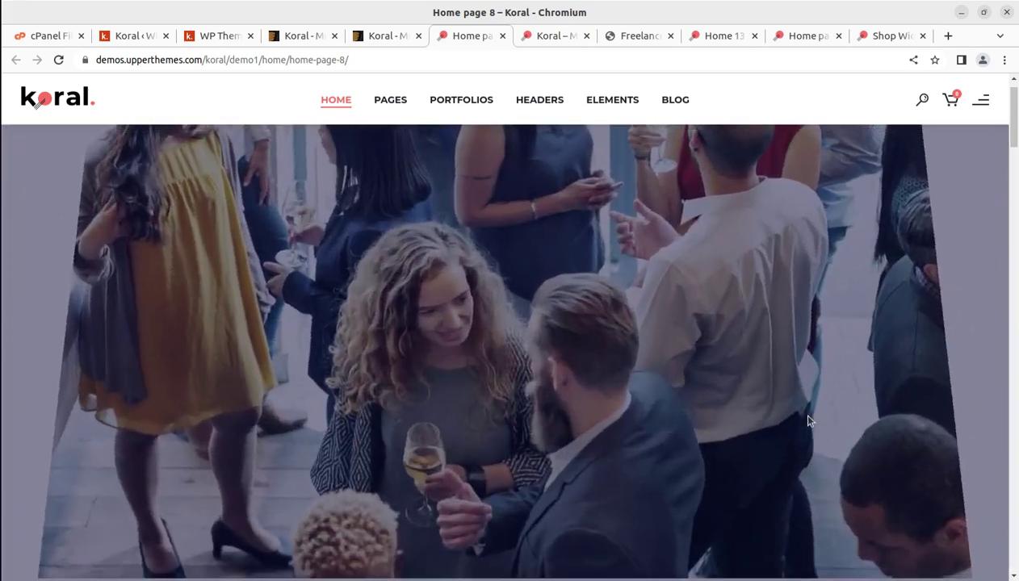
{"action": "scroll", "coordinate": [626, 385], "scroll_direction": "down", "scroll_amount": 5}
{"action": "scroll", "coordinate": [625, 384], "scroll_direction": "up", "scroll_amount": 2}
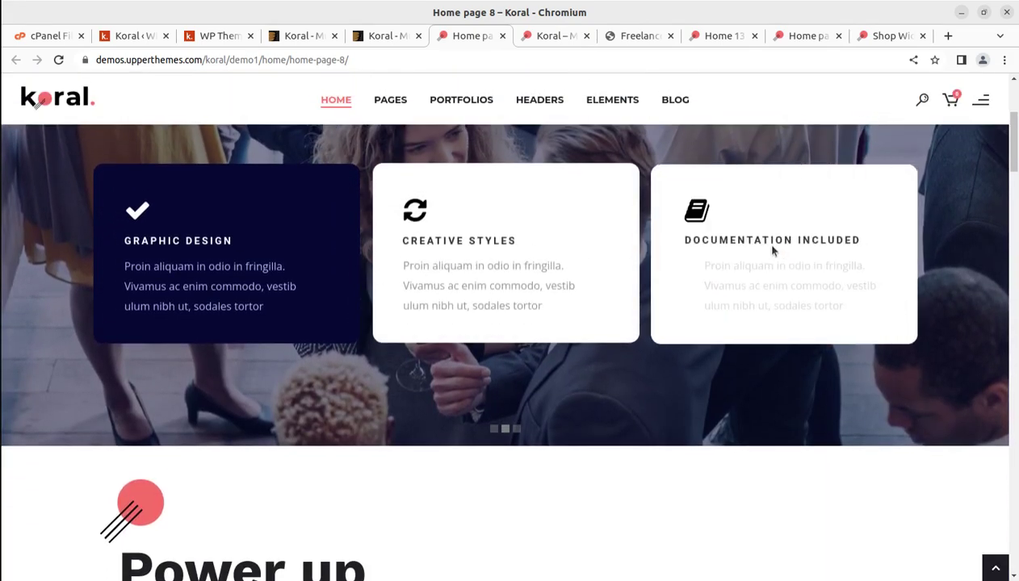
{"action": "scroll", "coordinate": [547, 338], "scroll_direction": "up", "scroll_amount": 2}
{"action": "scroll", "coordinate": [552, 343], "scroll_direction": "down", "scroll_amount": 6}
{"action": "scroll", "coordinate": [553, 345], "scroll_direction": "down", "scroll_amount": 10}
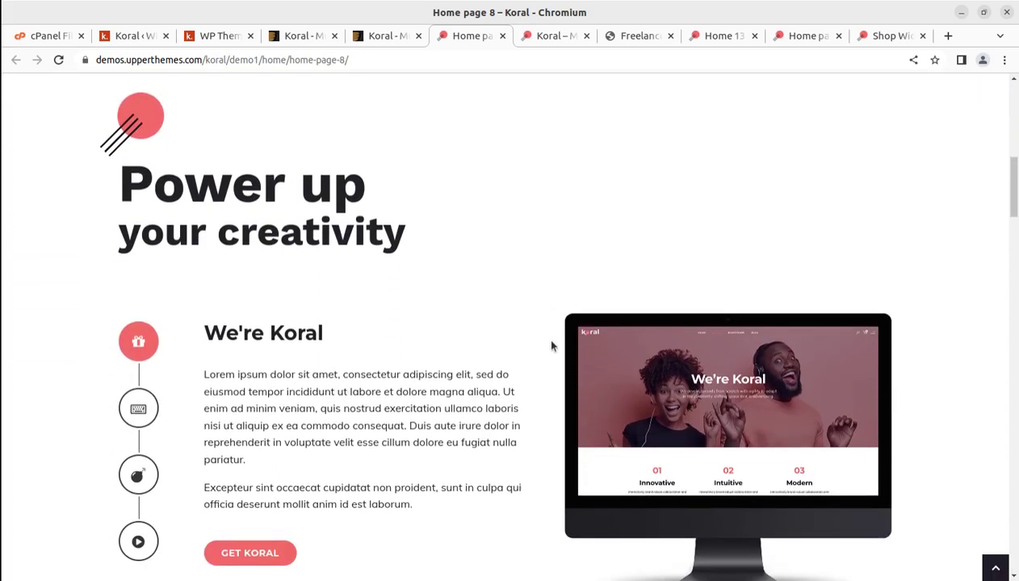
{"action": "scroll", "coordinate": [547, 347], "scroll_direction": "down", "scroll_amount": 10}
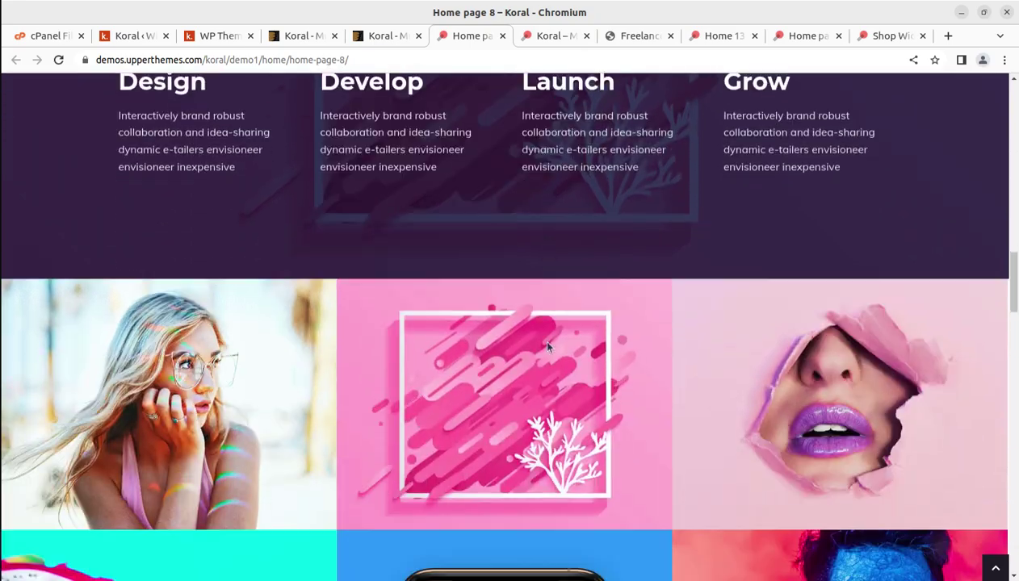
{"action": "scroll", "coordinate": [549, 343], "scroll_direction": "down", "scroll_amount": 3}
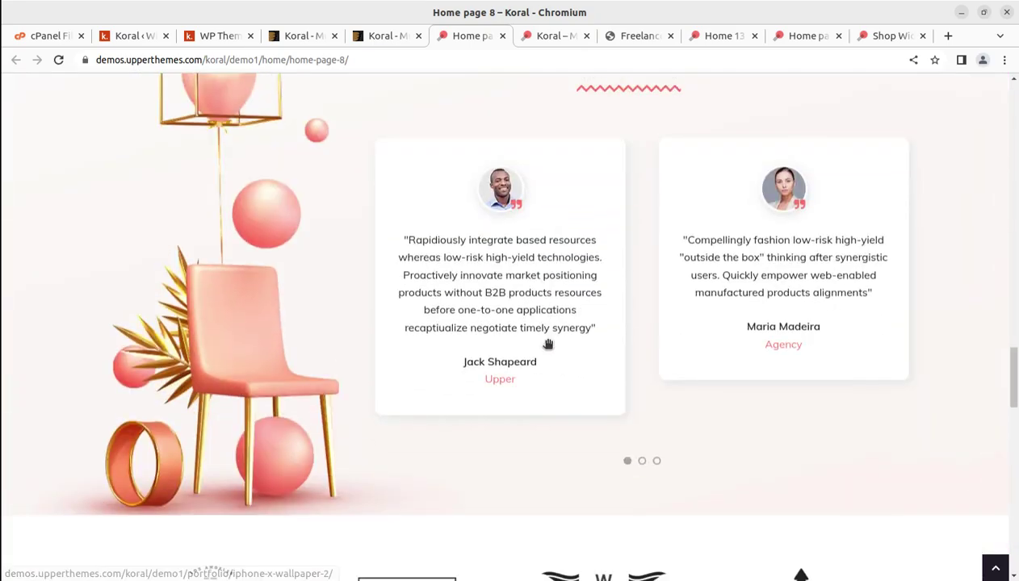
{"action": "scroll", "coordinate": [549, 339], "scroll_direction": "up", "scroll_amount": 5}
{"action": "scroll", "coordinate": [554, 338], "scroll_direction": "up", "scroll_amount": 10}
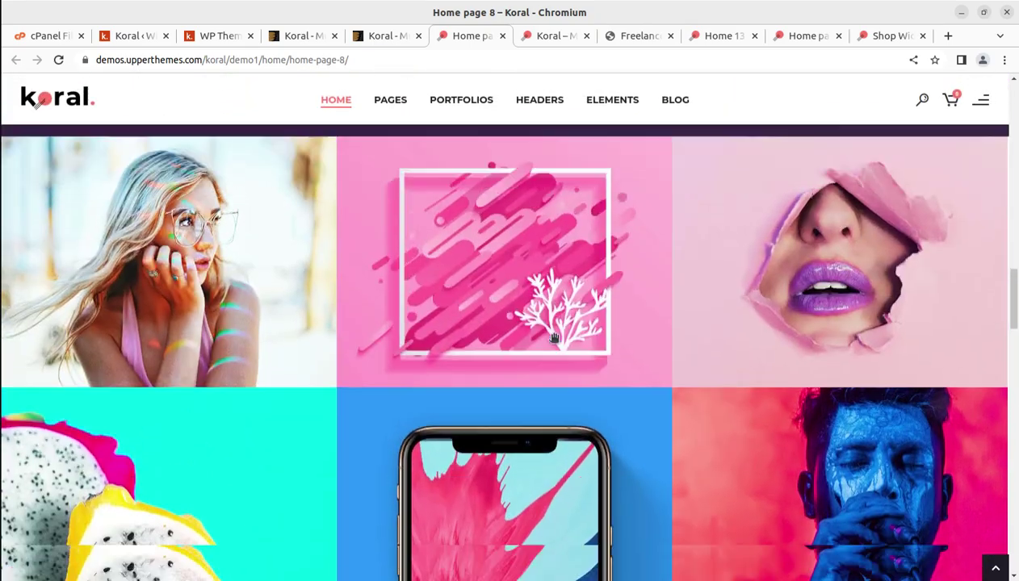
{"action": "scroll", "coordinate": [554, 340], "scroll_direction": "up", "scroll_amount": 10}
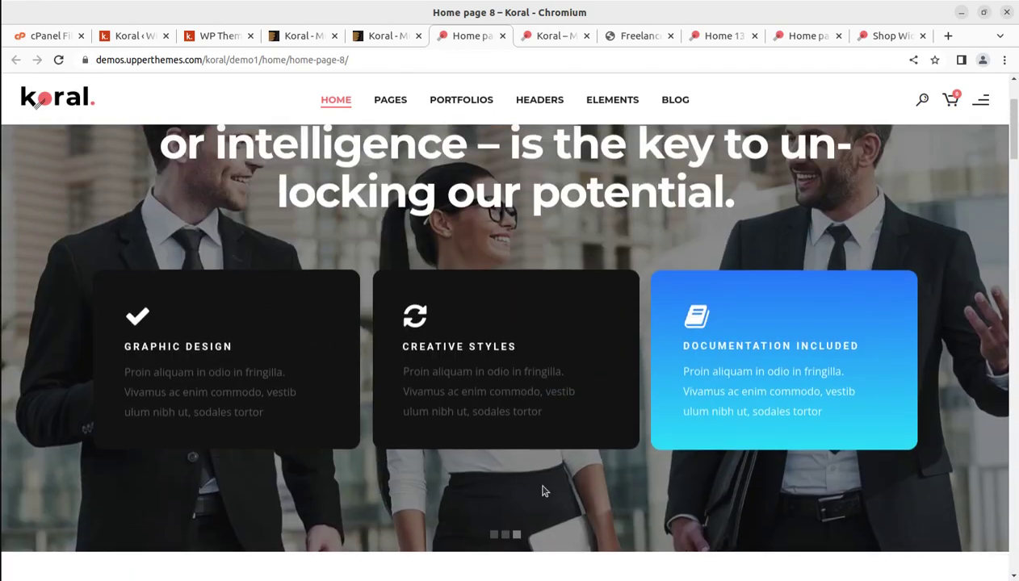
Acknowledge the finished Demo 1 import in the Koral Demo Importer and close the progress dialog
{"action": "scroll", "coordinate": [528, 484], "scroll_direction": "up", "scroll_amount": 6}
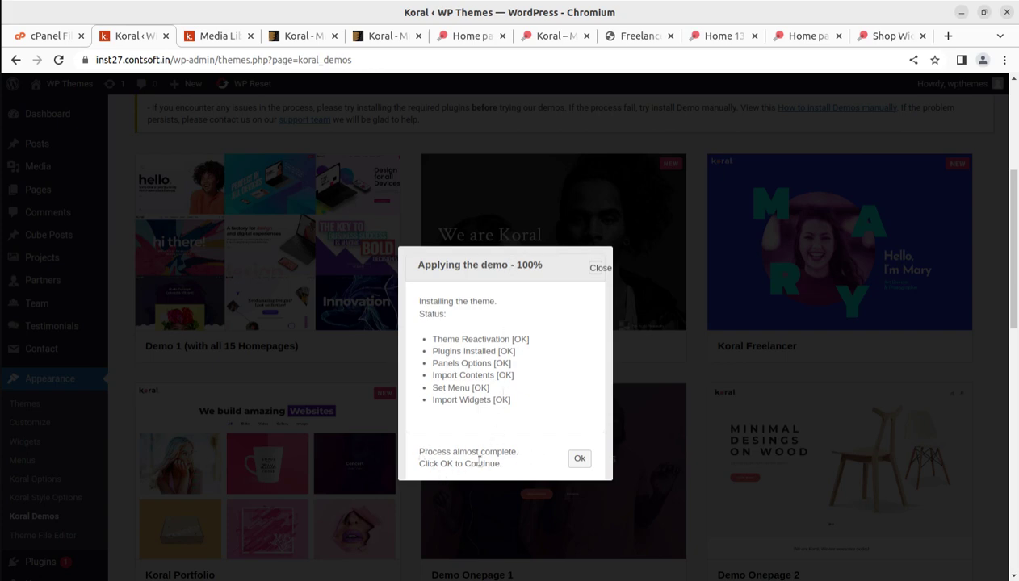
{"action": "left_click", "coordinate": [580, 459]}
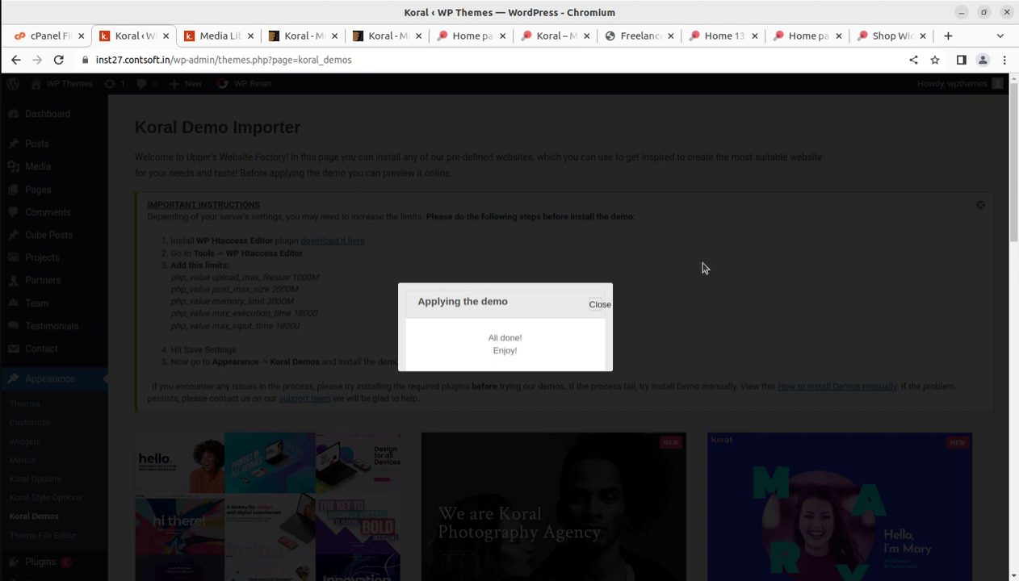
{"action": "left_click", "coordinate": [600, 306]}
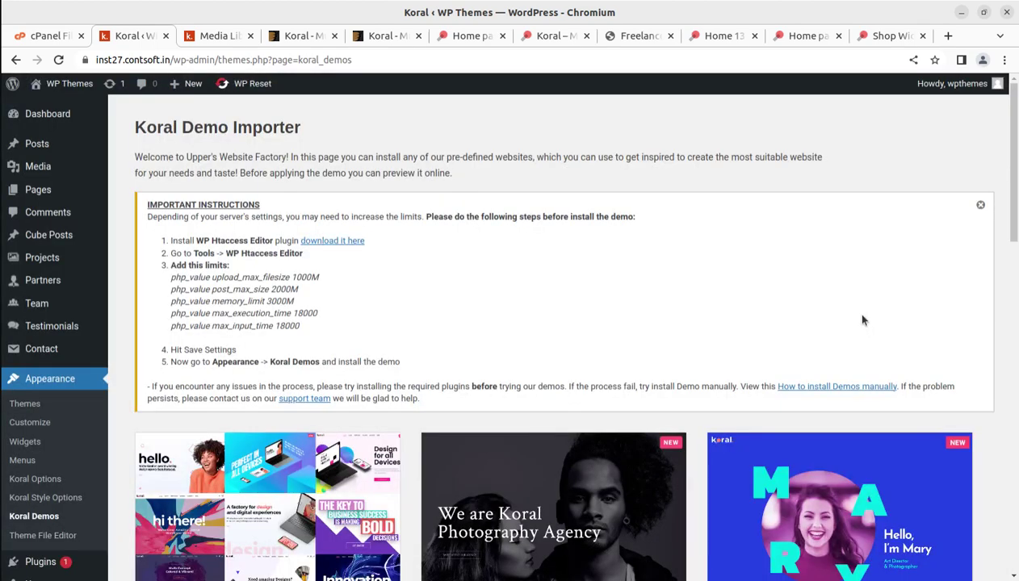
Reload the Media Library and look through the imported media items
{"action": "left_click", "coordinate": [215, 36]}
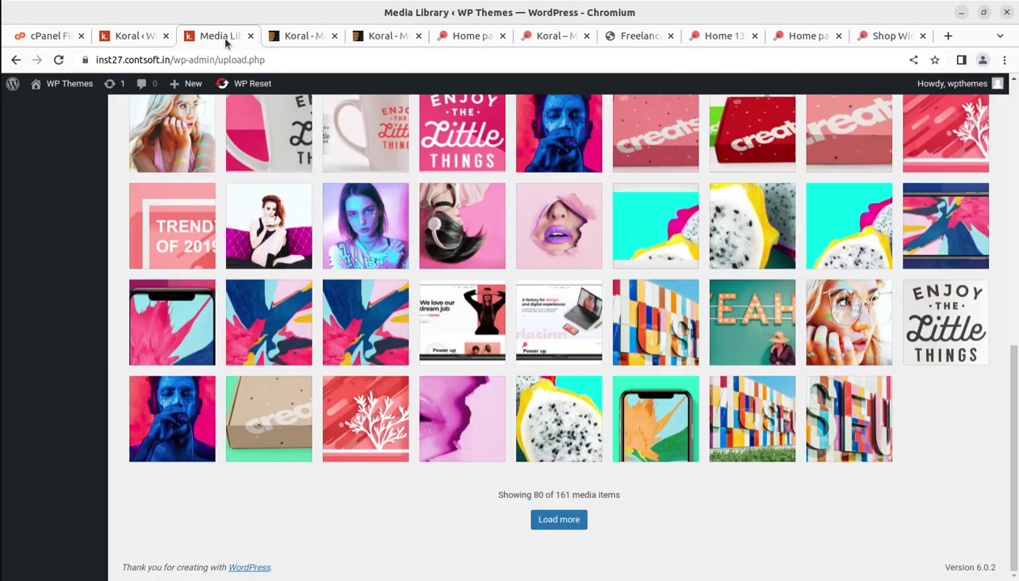
{"action": "left_click", "coordinate": [58, 61]}
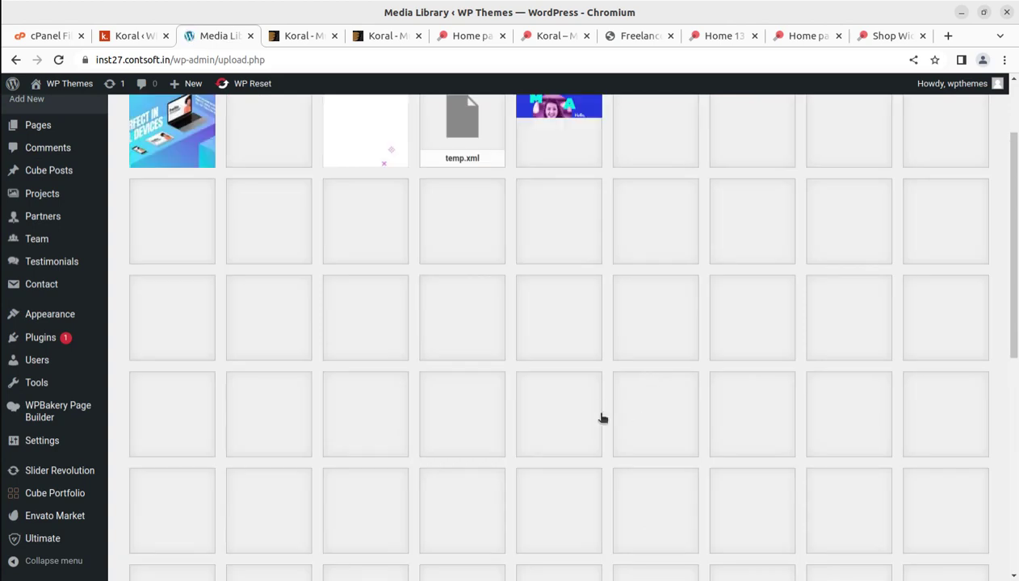
{"action": "scroll", "coordinate": [593, 407], "scroll_direction": "down", "scroll_amount": 5}
{"action": "scroll", "coordinate": [595, 408], "scroll_direction": "down", "scroll_amount": 4}
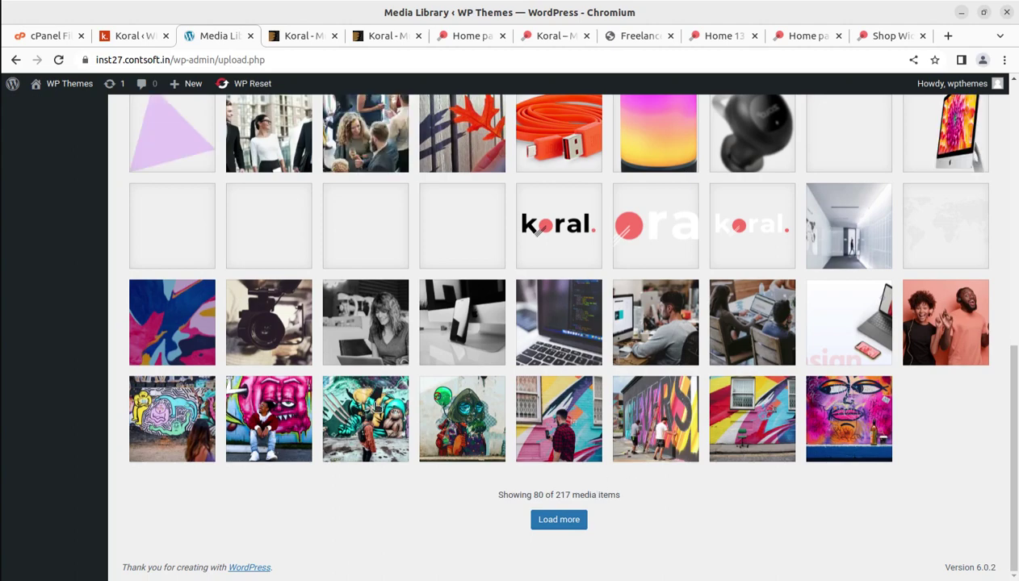
{"action": "scroll", "coordinate": [698, 369], "scroll_direction": "up", "scroll_amount": 15}
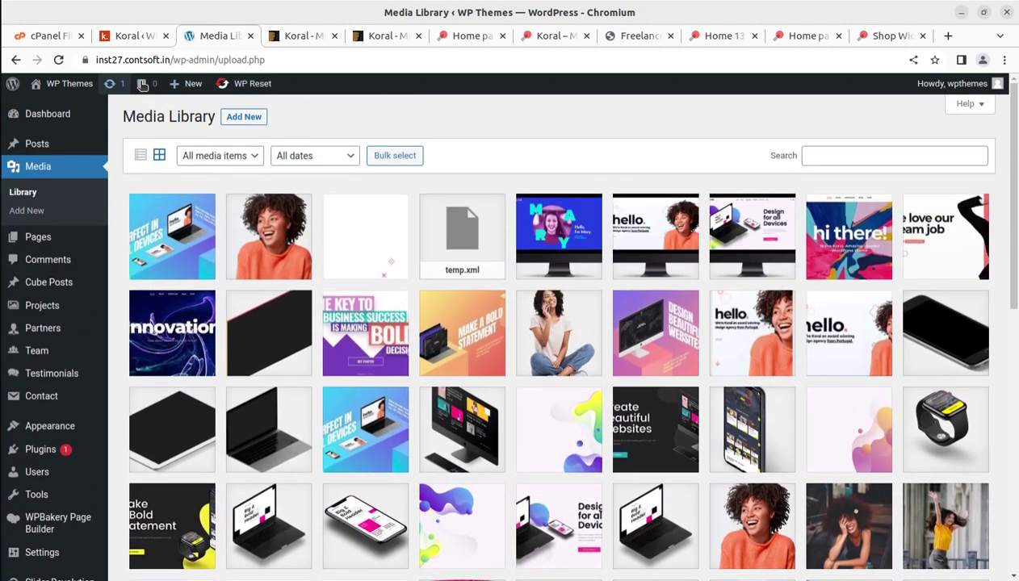
Open the site's front page at inst27.contsoft.in and check its slide-out side panel and Pages menu
{"action": "left_click_drag", "start_coordinate": [170, 59], "coordinate": [403, 63]}
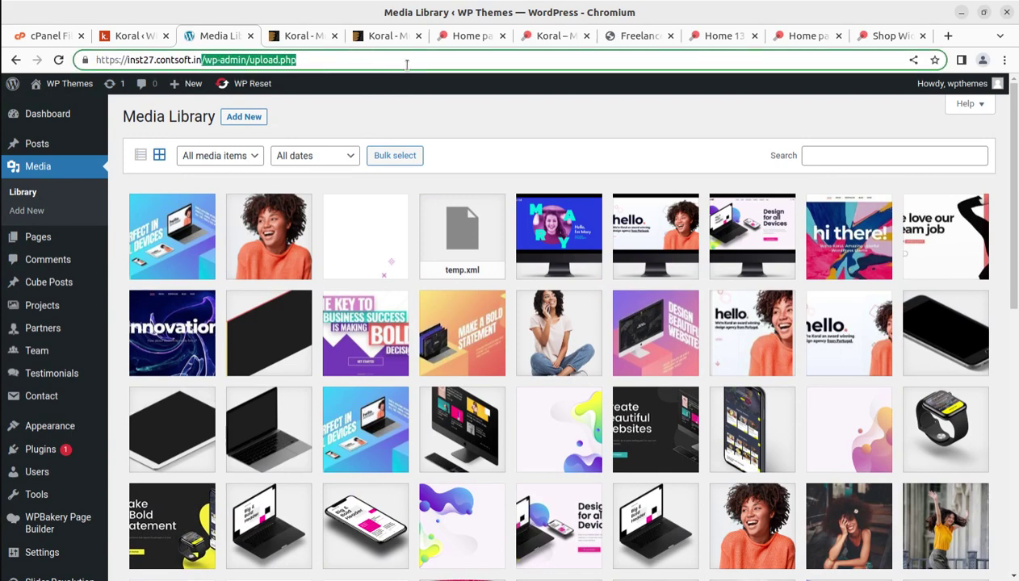
{"action": "key", "text": "BackSpace"}
{"action": "key", "text": "Return"}
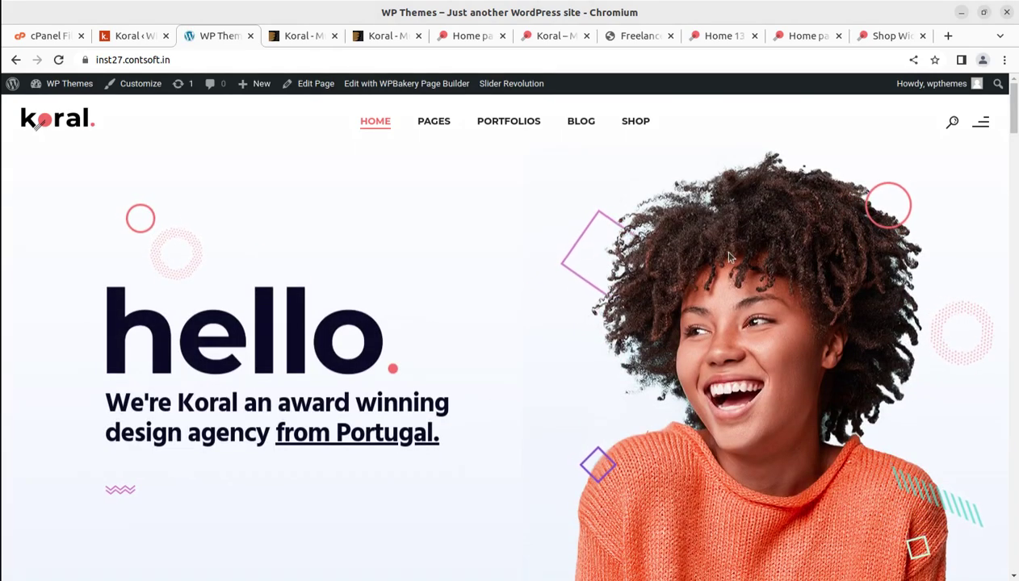
{"action": "left_click", "coordinate": [980, 122]}
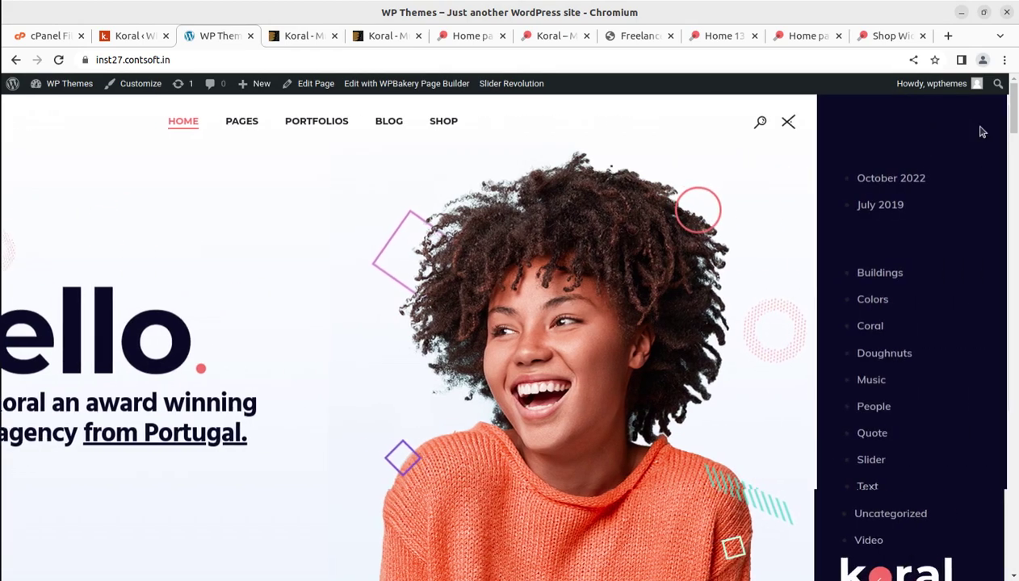
{"action": "left_click", "coordinate": [780, 123]}
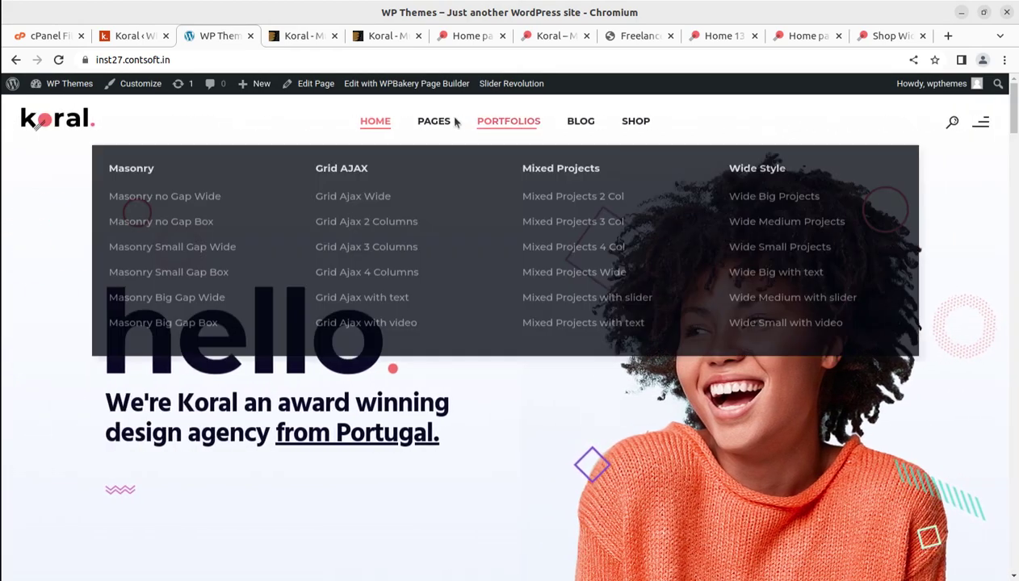
{"action": "mouse_move", "coordinate": [428, 131]}
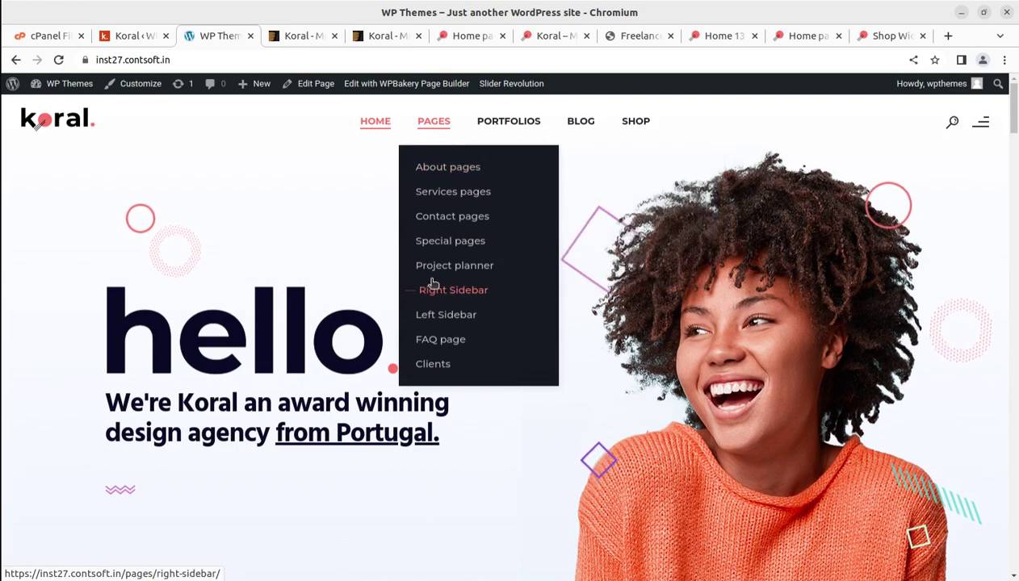
Examine the imported home page from its agency section through the portfolio grid, Clients Feedback and client logos to the Request a Quote form
{"action": "scroll", "coordinate": [428, 291], "scroll_direction": "down", "scroll_amount": 4}
{"action": "scroll", "coordinate": [404, 365], "scroll_direction": "down", "scroll_amount": 11}
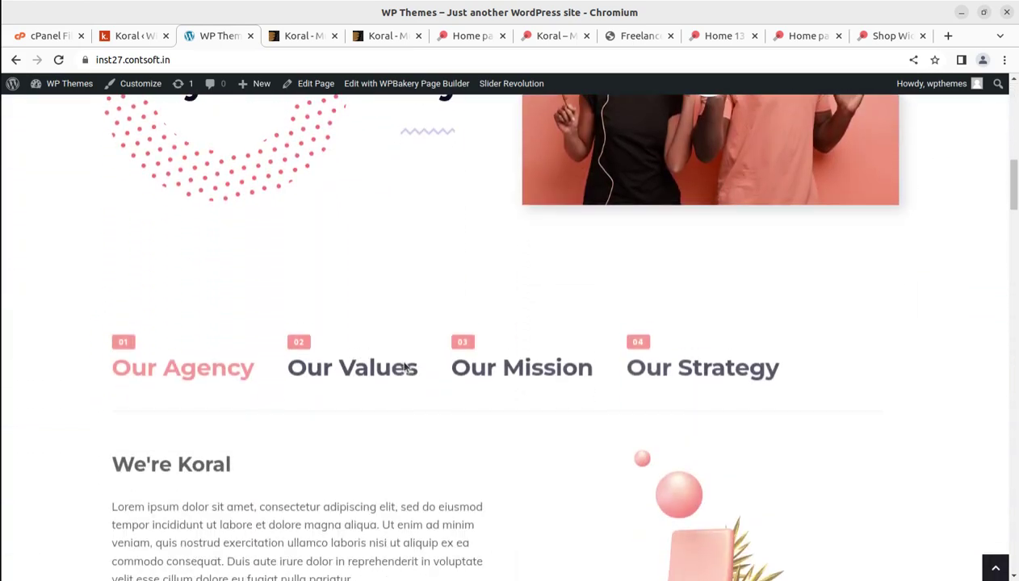
{"action": "scroll", "coordinate": [404, 368], "scroll_direction": "down", "scroll_amount": 8}
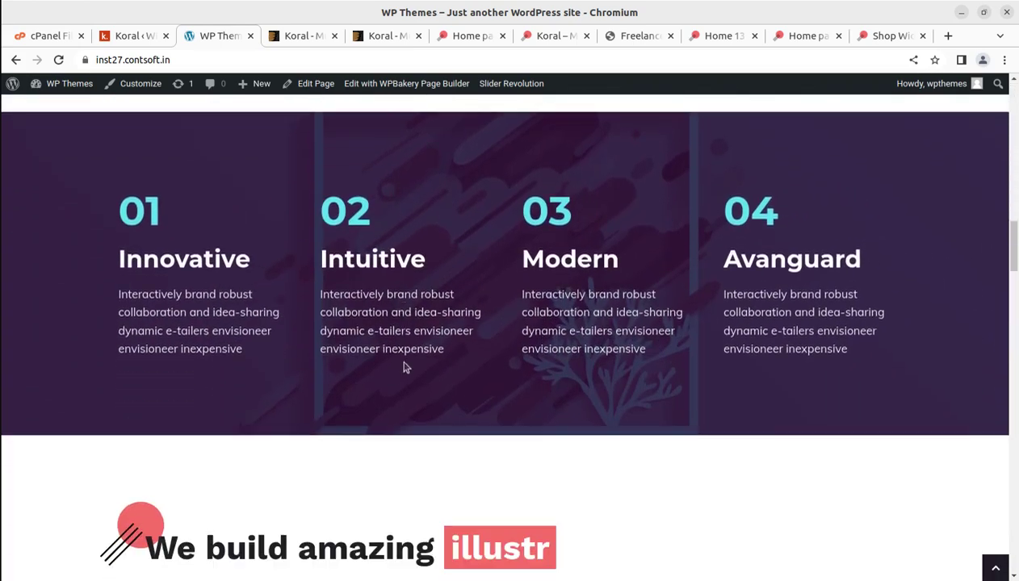
{"action": "scroll", "coordinate": [405, 368], "scroll_direction": "down", "scroll_amount": 7}
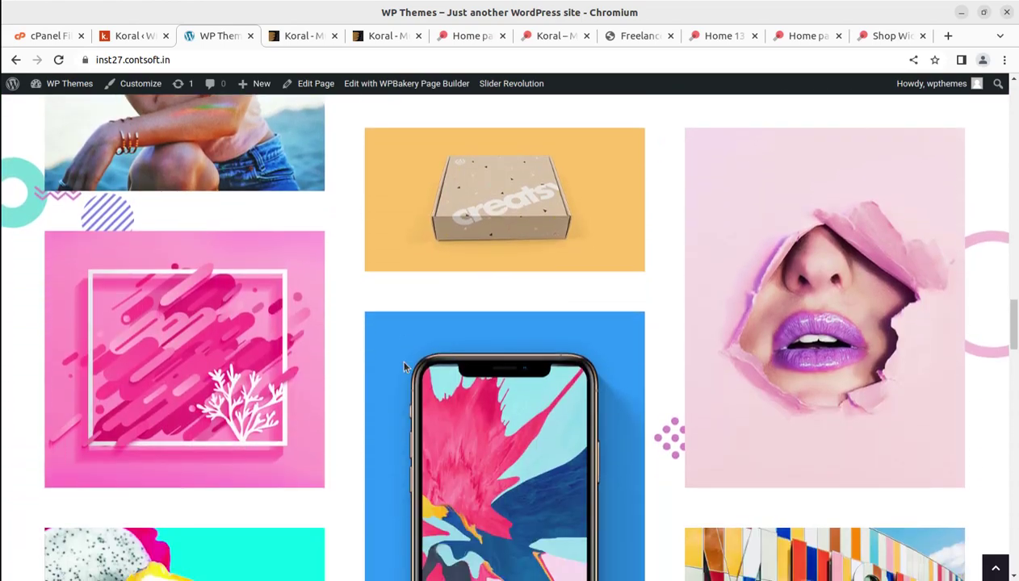
{"action": "scroll", "coordinate": [405, 366], "scroll_direction": "down", "scroll_amount": 6}
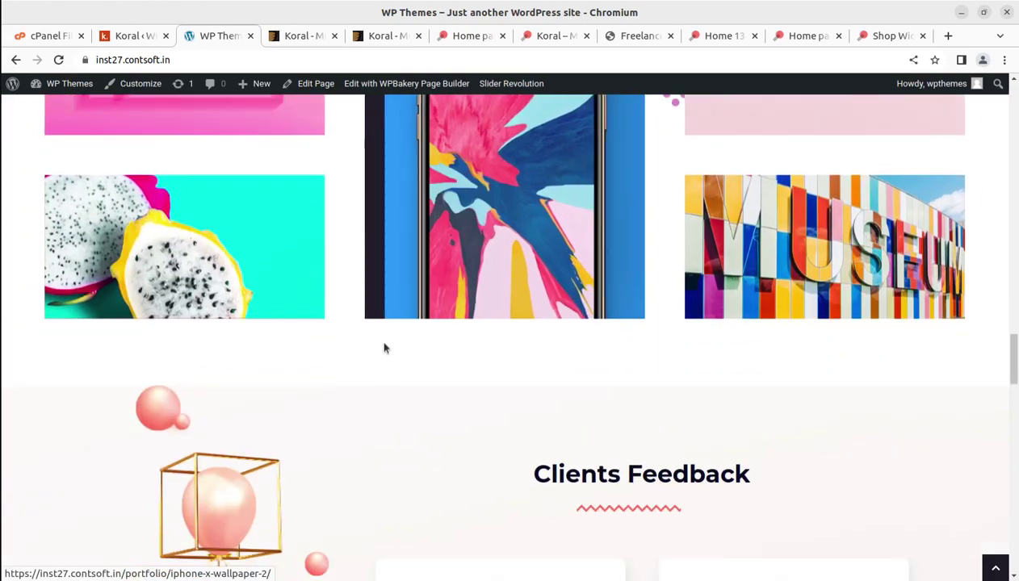
{"action": "scroll", "coordinate": [429, 348], "scroll_direction": "down", "scroll_amount": 2}
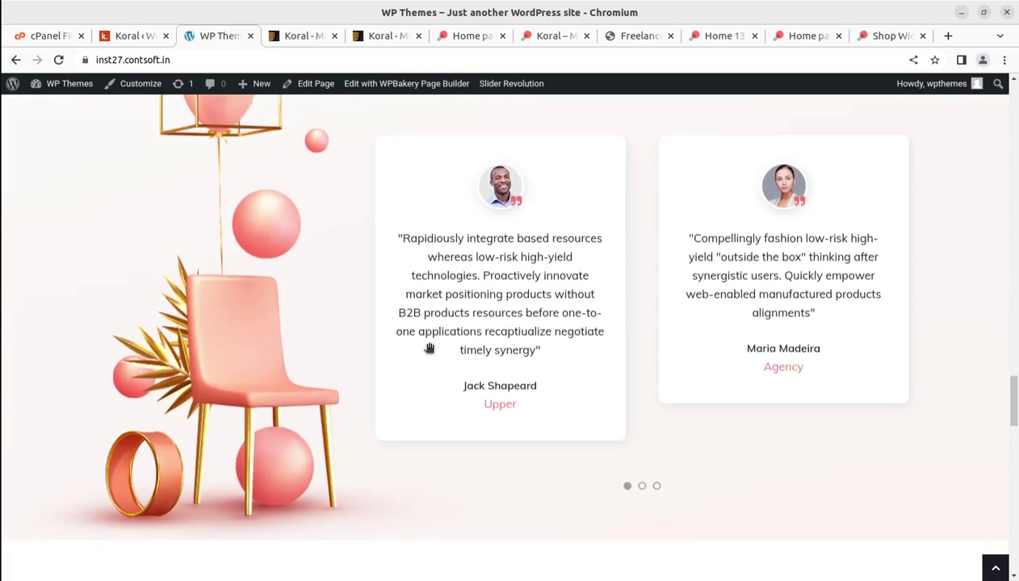
{"action": "scroll", "coordinate": [331, 376], "scroll_direction": "down", "scroll_amount": 4}
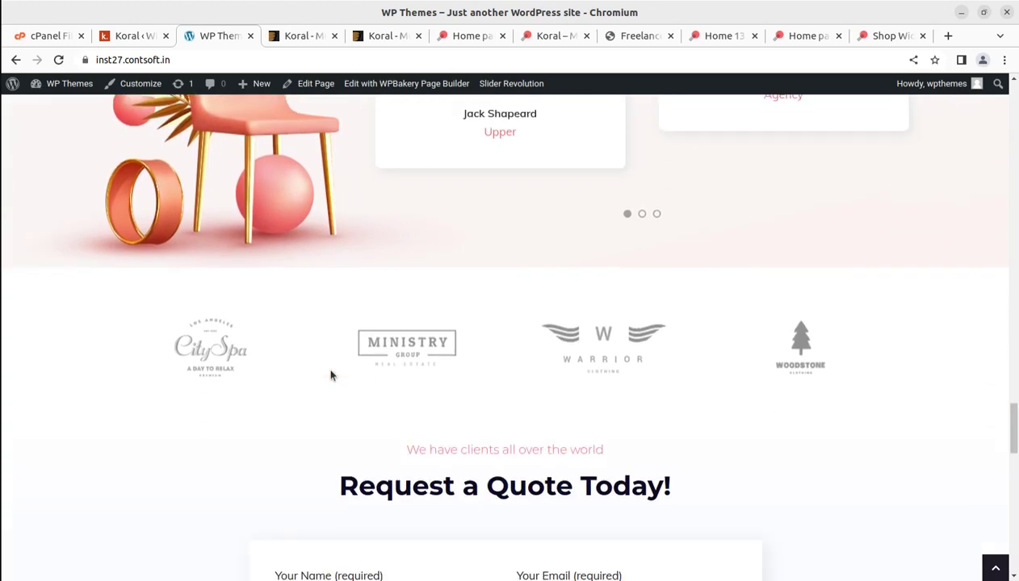
{"action": "scroll", "coordinate": [330, 376], "scroll_direction": "down", "scroll_amount": 6}
{"action": "scroll", "coordinate": [330, 371], "scroll_direction": "up", "scroll_amount": 9}
{"action": "scroll", "coordinate": [330, 373], "scroll_direction": "up", "scroll_amount": 14}
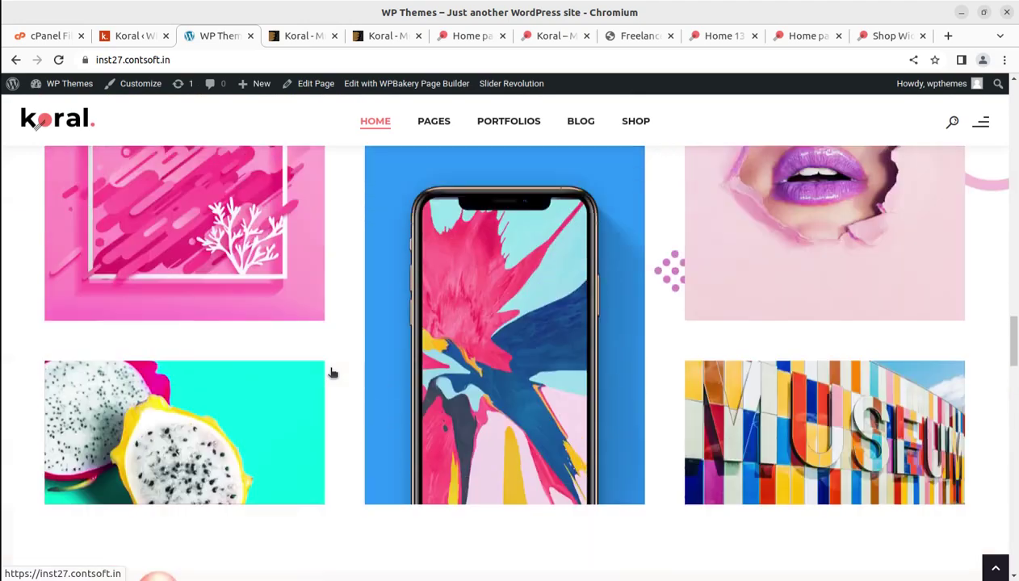
{"action": "scroll", "coordinate": [331, 373], "scroll_direction": "up", "scroll_amount": 3}
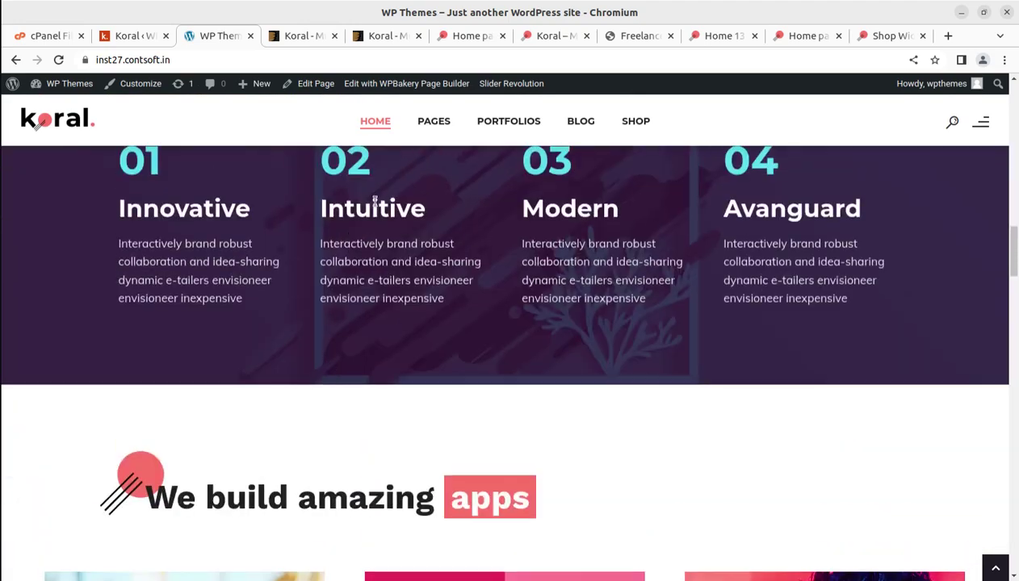
{"action": "scroll", "coordinate": [375, 202], "scroll_direction": "up", "scroll_amount": 2}
Review the site's list of home page variants and open Home page 3, Homepage 7, Home page 10 and one further variant in separate tabs
{"action": "mouse_move", "coordinate": [379, 127]}
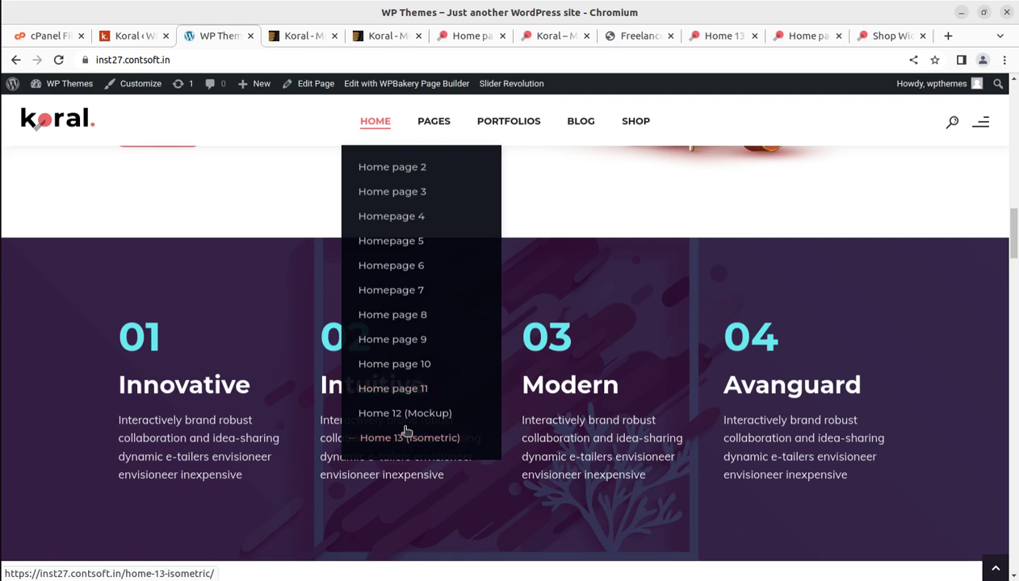
{"action": "scroll", "coordinate": [420, 266], "scroll_direction": "down", "scroll_amount": 1}
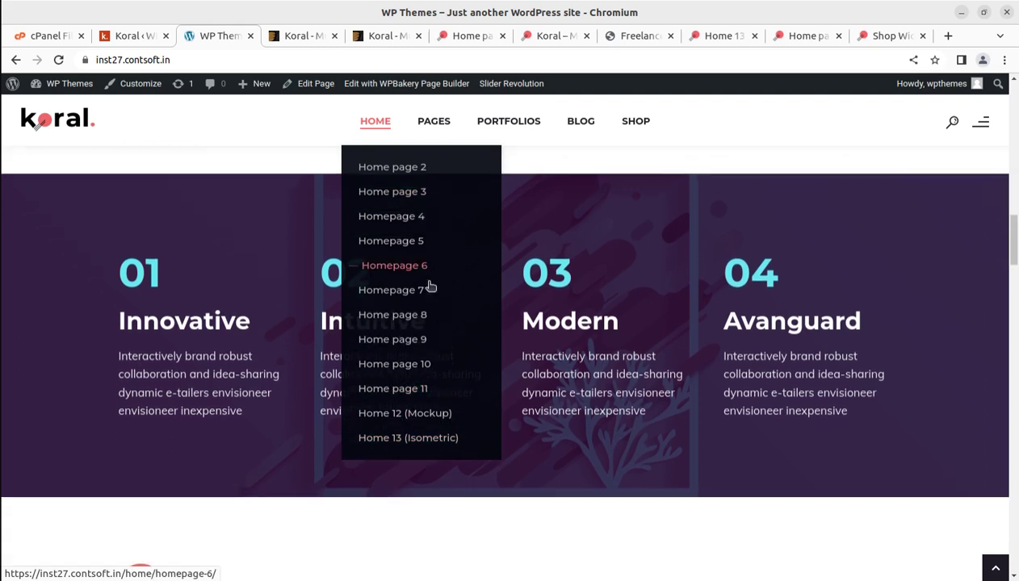
{"action": "scroll", "coordinate": [404, 295], "scroll_direction": "up", "scroll_amount": 2}
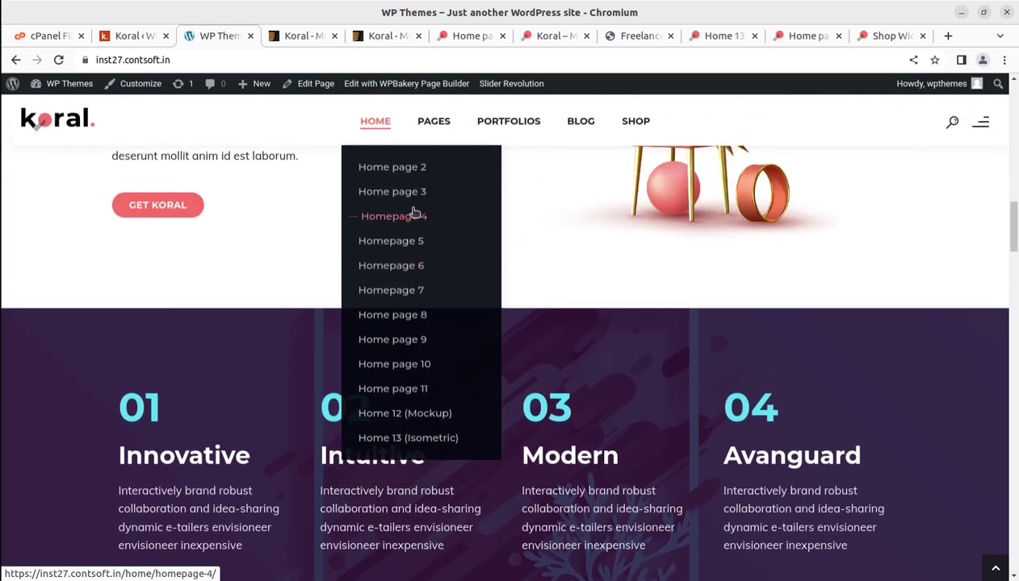
{"action": "middle_click", "coordinate": [402, 193]}
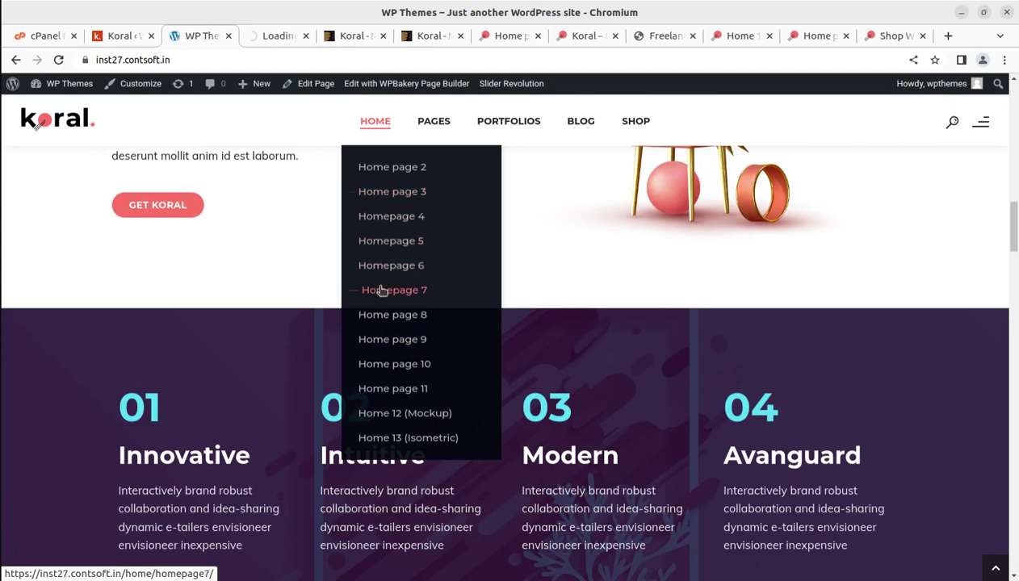
{"action": "middle_click", "coordinate": [383, 290]}
{"action": "middle_click", "coordinate": [395, 364]}
{"action": "middle_click", "coordinate": [404, 424]}
Examine Homepage 7 from its Innovation slider through the Power up and agency sections to the portfolio grid, and close its tab
{"action": "left_click", "coordinate": [220, 37]}
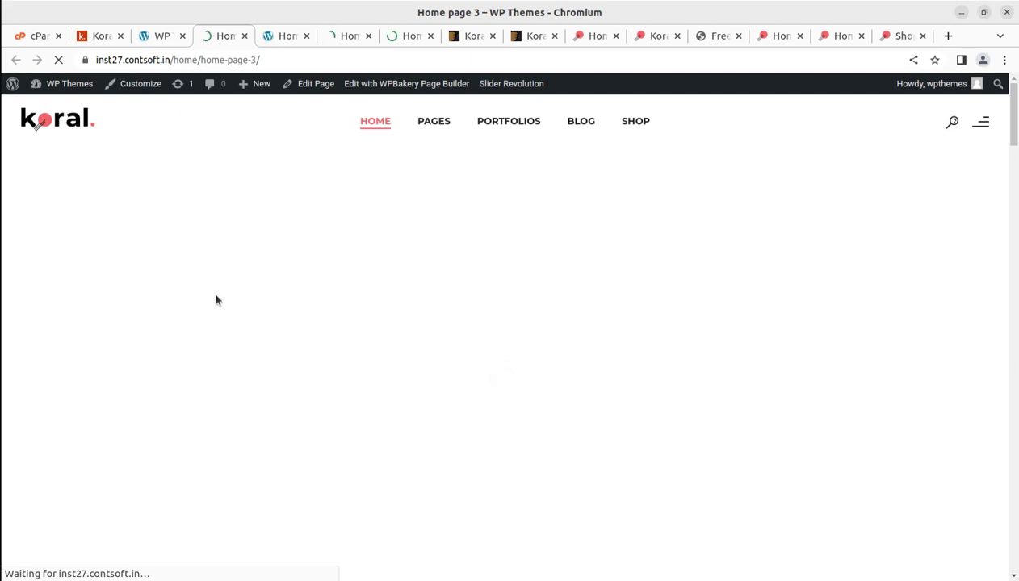
{"action": "left_click", "coordinate": [279, 39]}
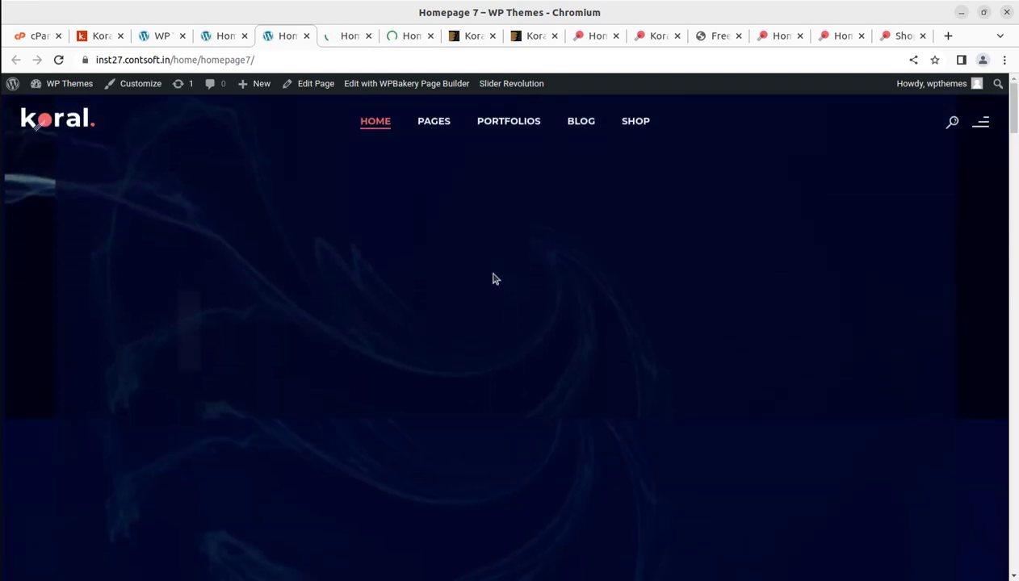
{"action": "scroll", "coordinate": [497, 343], "scroll_direction": "down", "scroll_amount": 3}
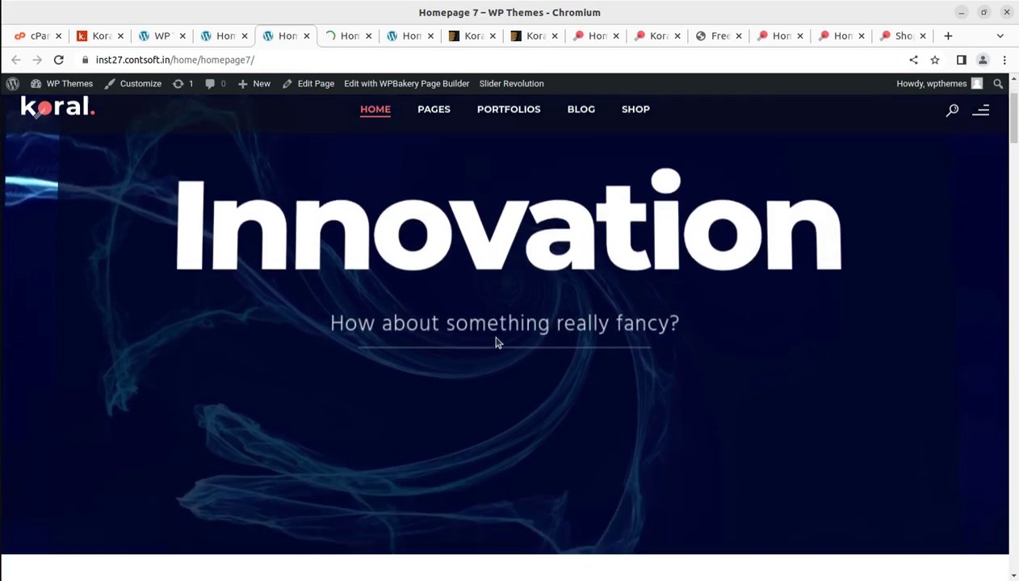
{"action": "scroll", "coordinate": [496, 344], "scroll_direction": "down", "scroll_amount": 15}
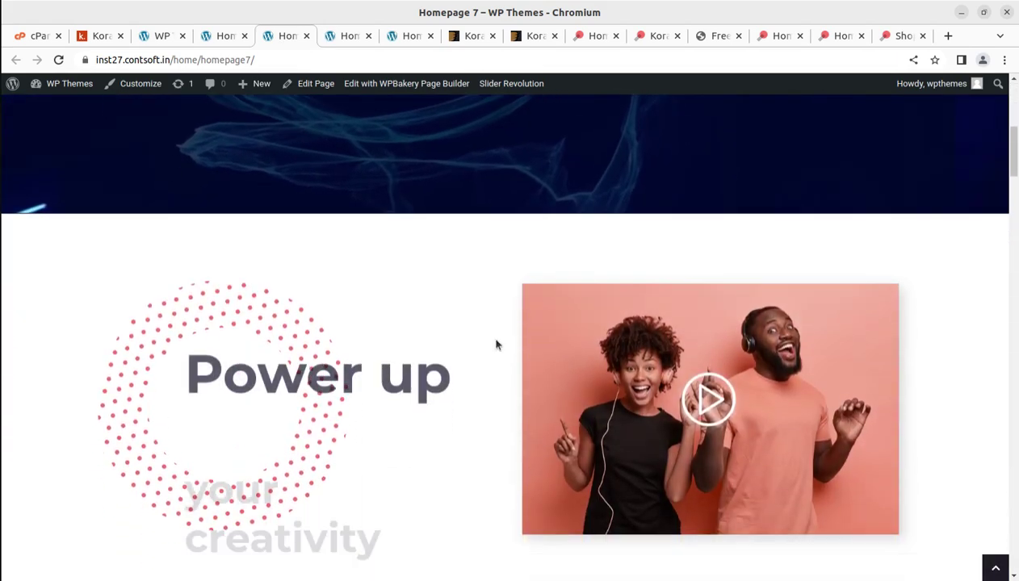
{"action": "scroll", "coordinate": [496, 345], "scroll_direction": "down", "scroll_amount": 6}
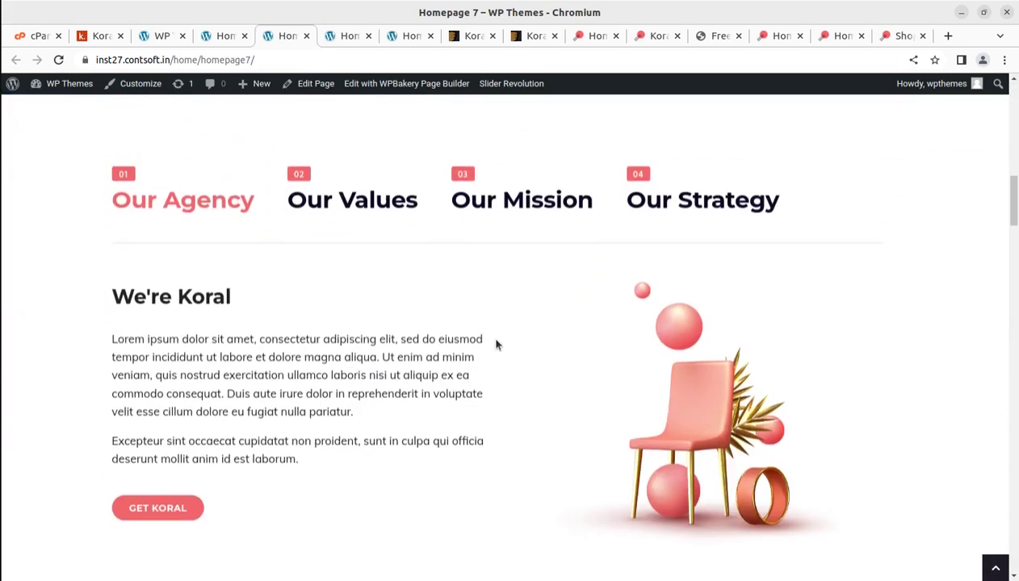
{"action": "scroll", "coordinate": [496, 345], "scroll_direction": "down", "scroll_amount": 12}
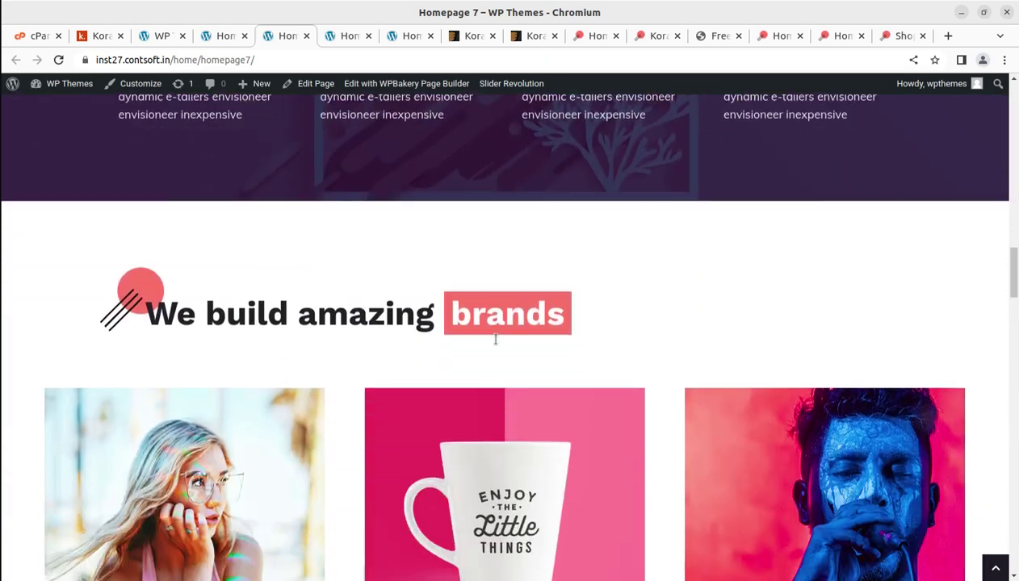
{"action": "scroll", "coordinate": [340, 218], "scroll_direction": "down", "scroll_amount": 4}
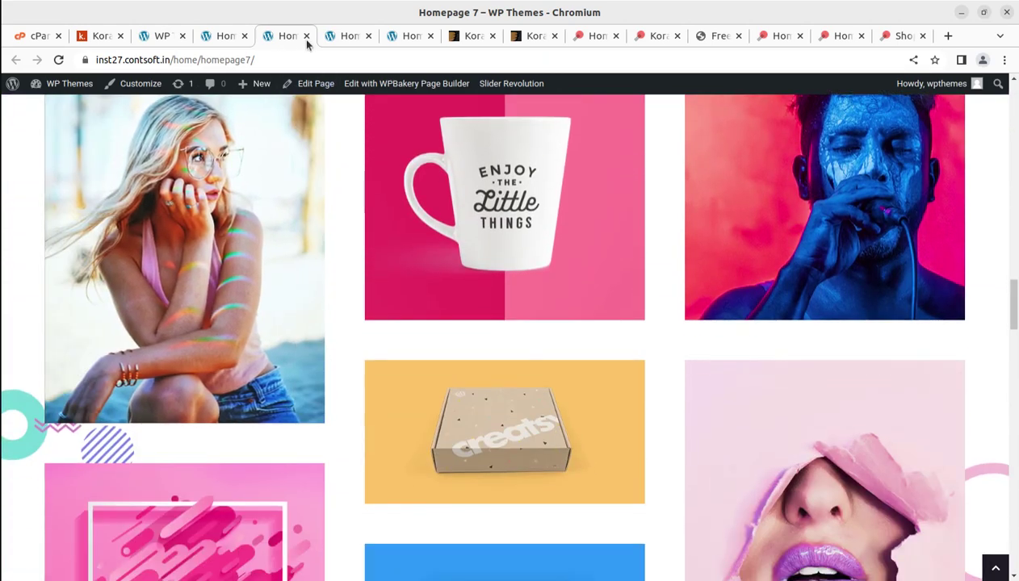
{"action": "left_click", "coordinate": [306, 36]}
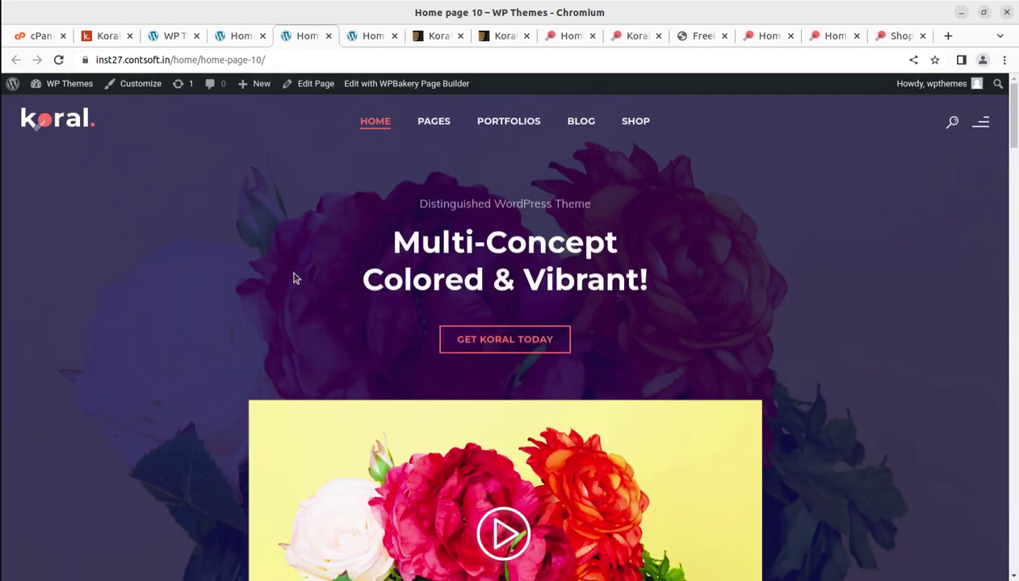
Examine Home page 10 down to its agency section and Home page 3 down to its portfolio grid, closing each tab
{"action": "scroll", "coordinate": [482, 251], "scroll_direction": "down", "scroll_amount": 10}
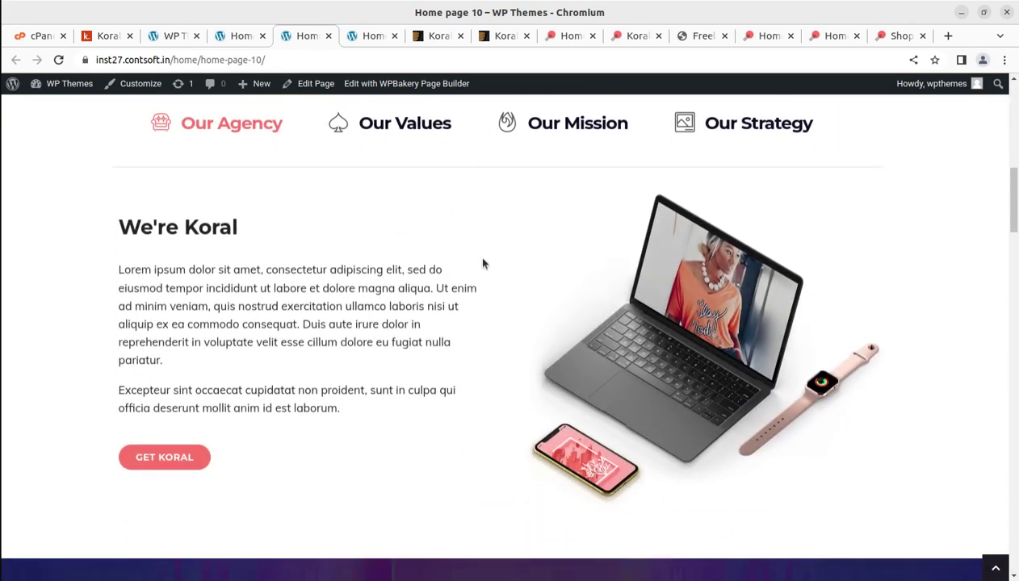
{"action": "left_click", "coordinate": [328, 36]}
{"action": "left_click", "coordinate": [255, 38]}
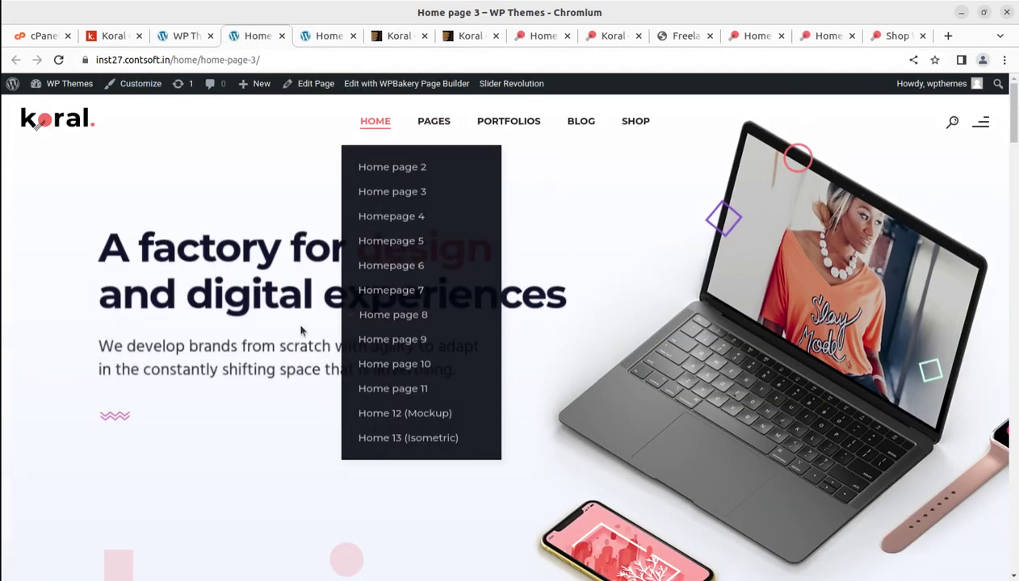
{"action": "scroll", "coordinate": [243, 377], "scroll_direction": "down", "scroll_amount": 7}
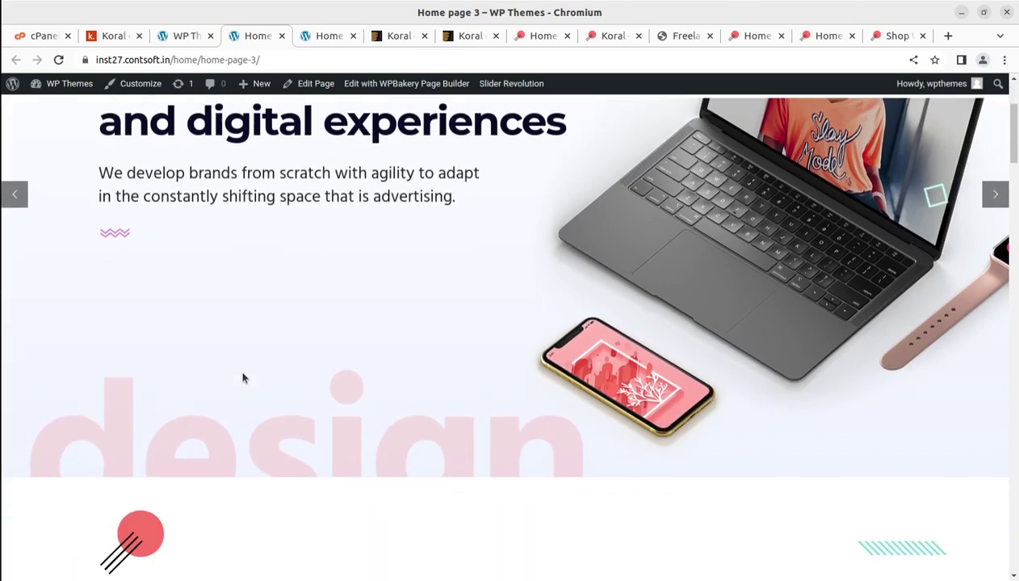
{"action": "scroll", "coordinate": [241, 372], "scroll_direction": "down", "scroll_amount": 8}
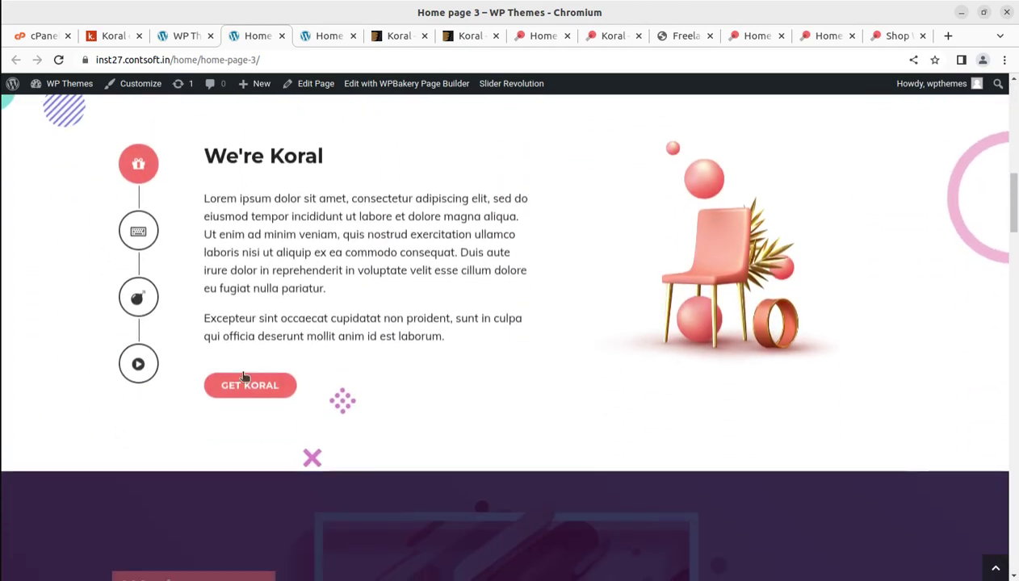
{"action": "scroll", "coordinate": [243, 377], "scroll_direction": "down", "scroll_amount": 8}
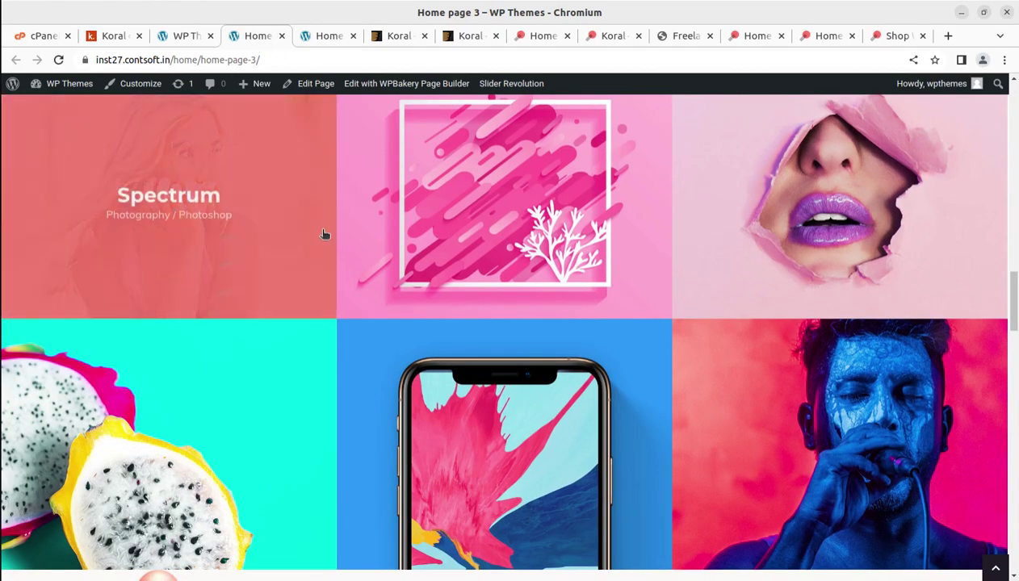
{"action": "left_click", "coordinate": [282, 36]}
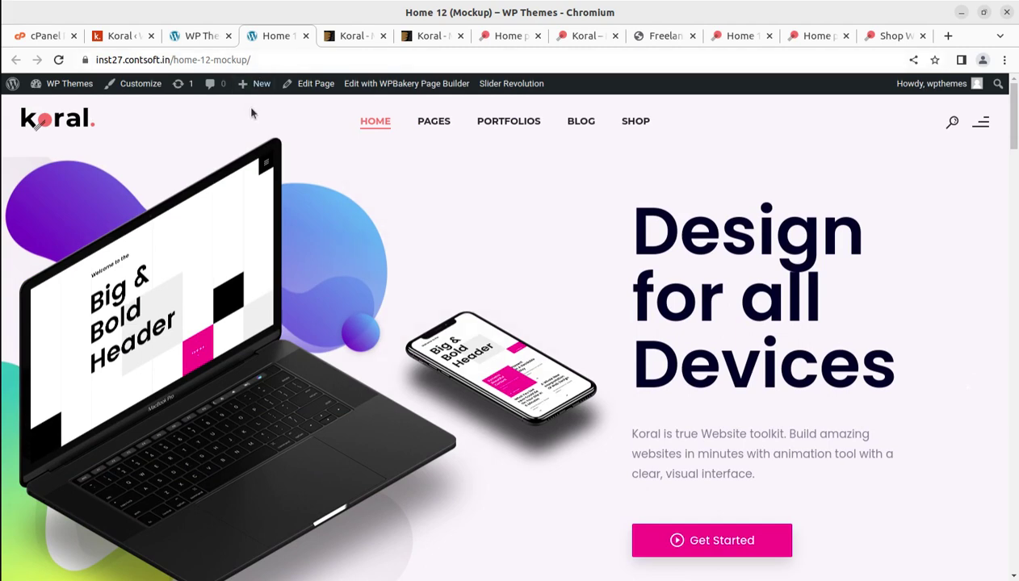
Return to the site's front page tab and open the WordPress dashboard there
{"action": "left_click", "coordinate": [200, 35]}
{"action": "scroll", "coordinate": [432, 313], "scroll_direction": "up", "scroll_amount": 6}
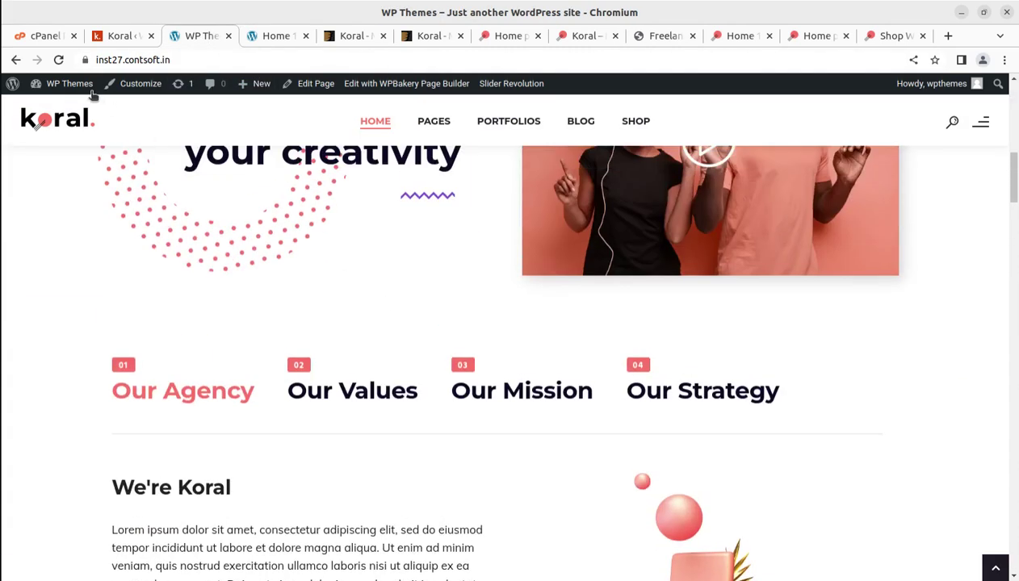
{"action": "mouse_move", "coordinate": [73, 101]}
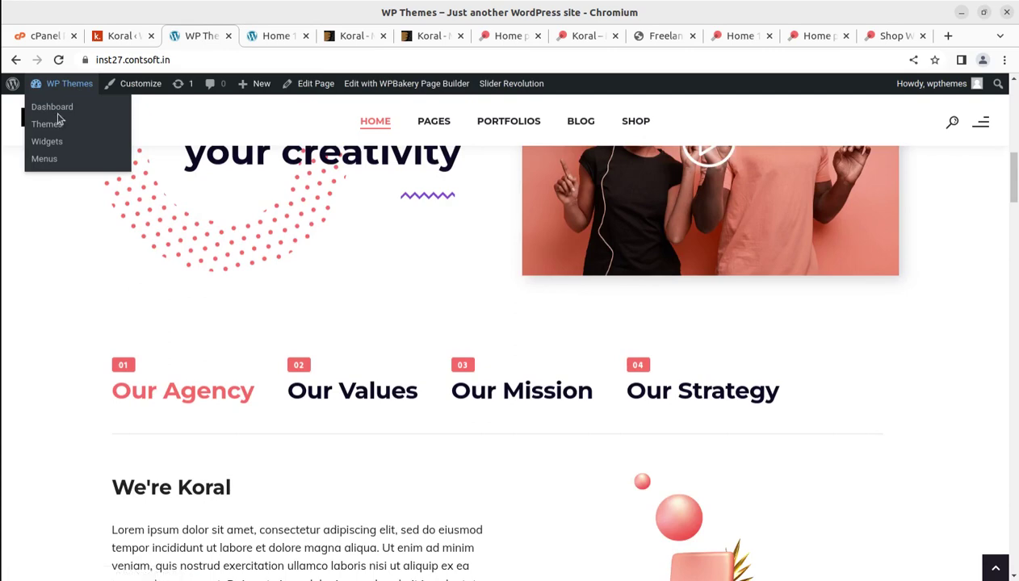
{"action": "left_click", "coordinate": [55, 110]}
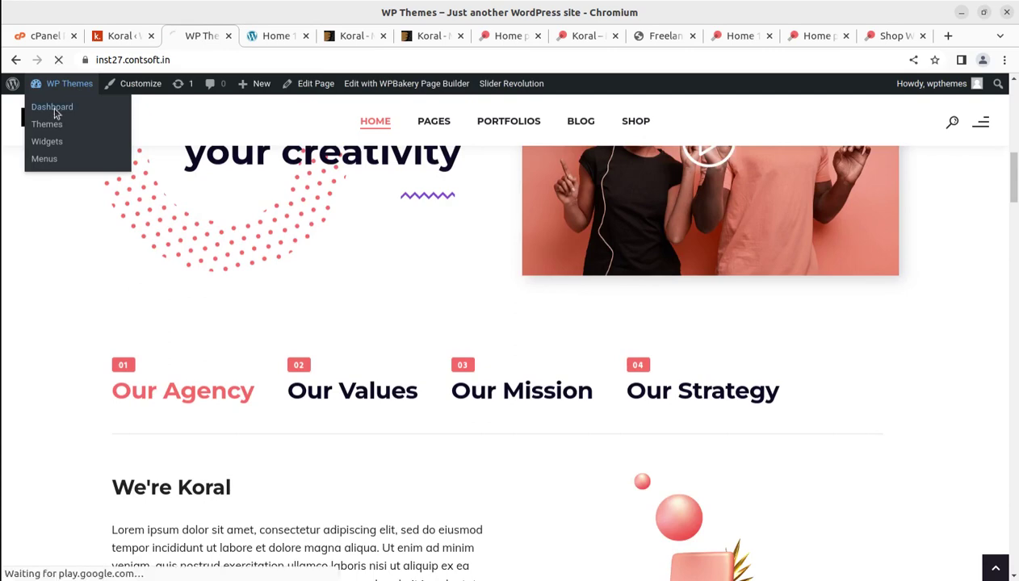
{"action": "left_click", "coordinate": [121, 36]}
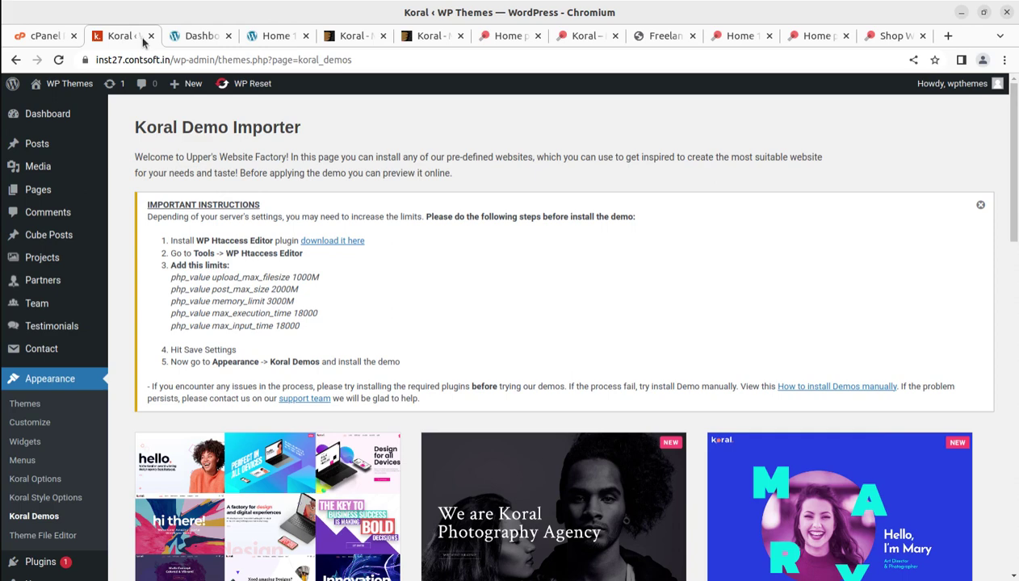
{"action": "left_click", "coordinate": [184, 41]}
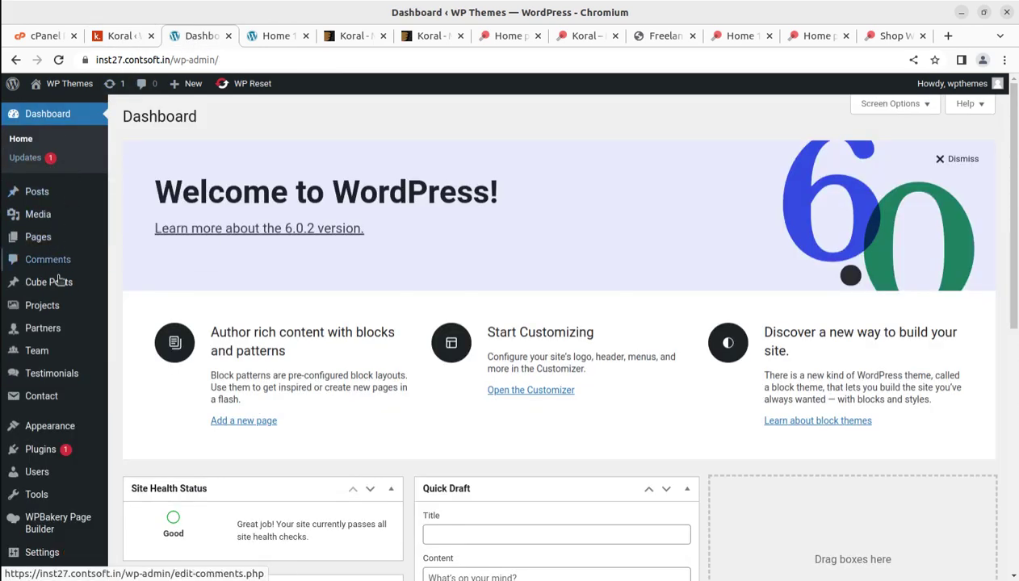
Open the Koral Options page and review its General main settings, from Website Loading to Images with Grayscale Effect
{"action": "mouse_move", "coordinate": [58, 305]}
{"action": "scroll", "coordinate": [59, 305], "scroll_direction": "down", "scroll_amount": 3}
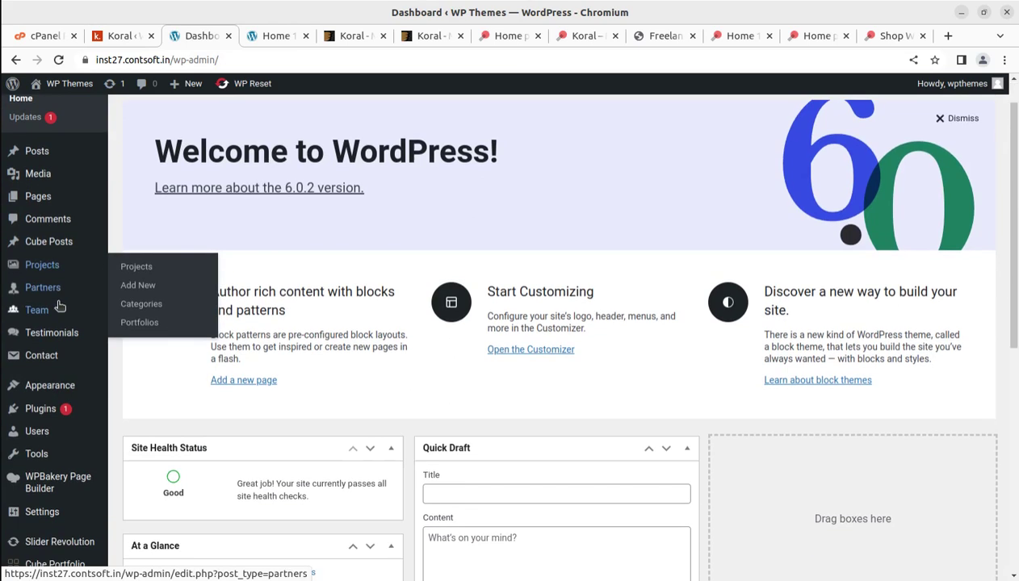
{"action": "mouse_move", "coordinate": [42, 322]}
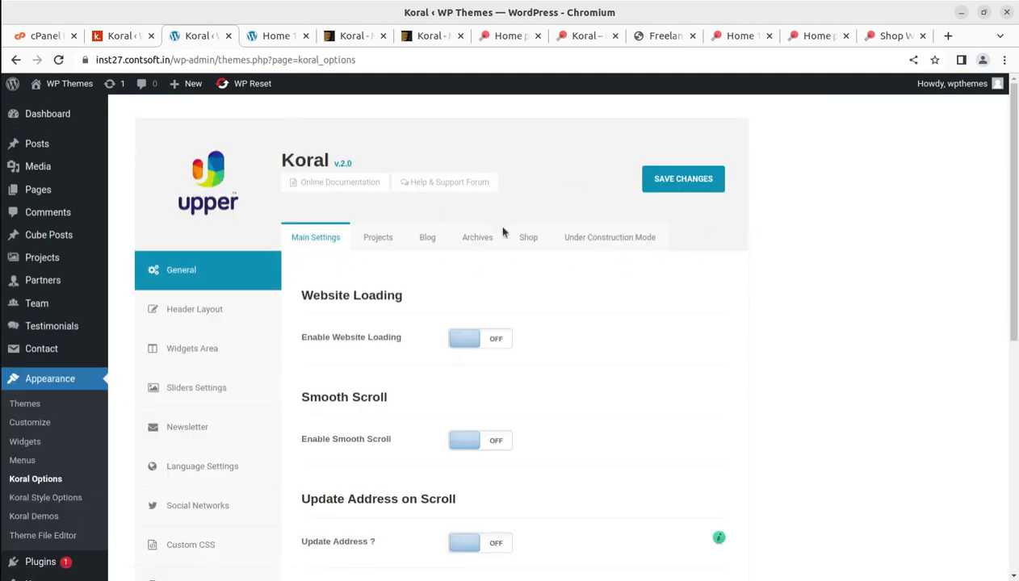
{"action": "scroll", "coordinate": [765, 238], "scroll_direction": "down", "scroll_amount": 1}
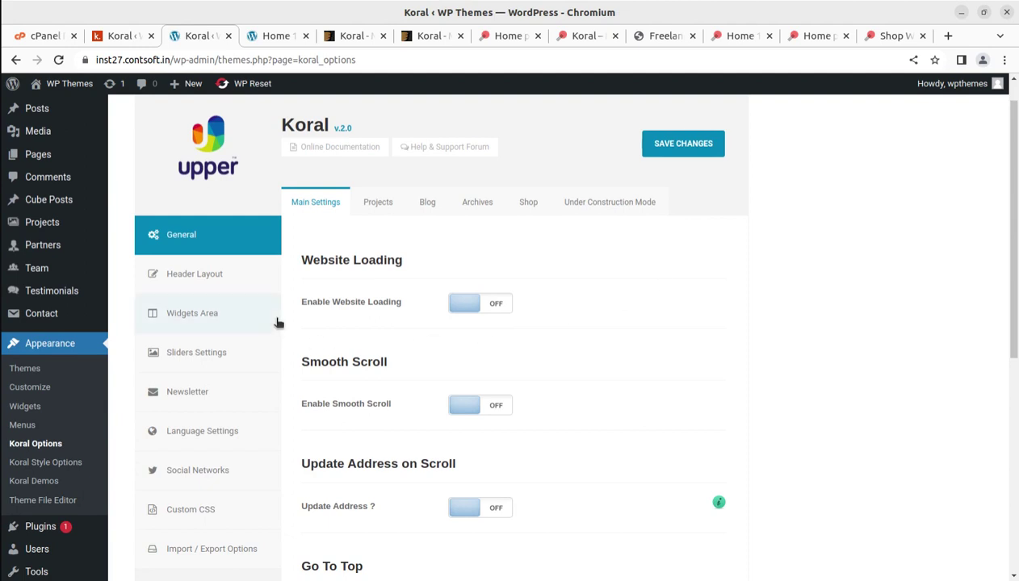
{"action": "scroll", "coordinate": [505, 258], "scroll_direction": "down", "scroll_amount": 5}
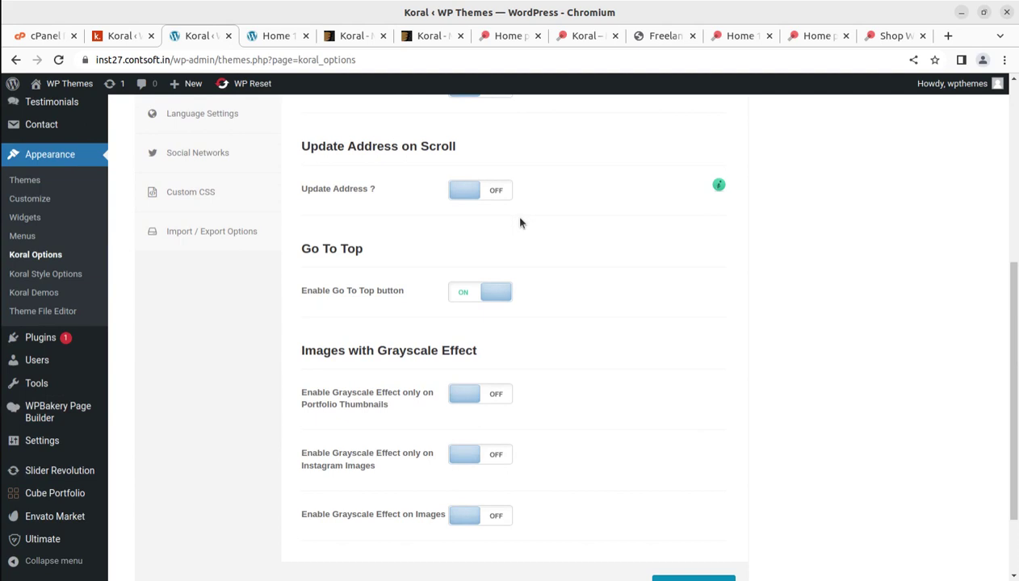
{"action": "scroll", "coordinate": [519, 223], "scroll_direction": "up", "scroll_amount": 2}
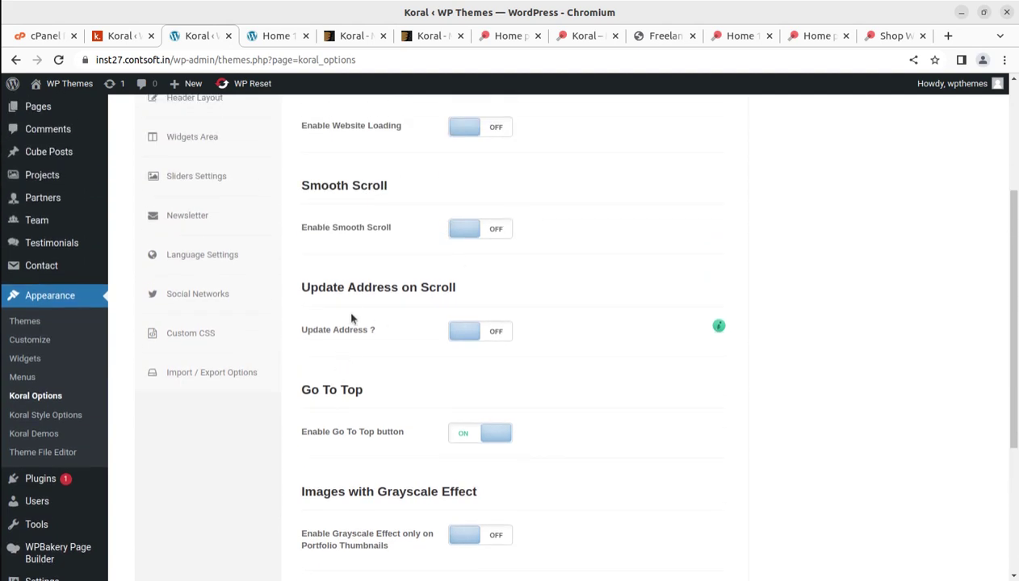
{"action": "scroll", "coordinate": [377, 275], "scroll_direction": "up", "scroll_amount": 2}
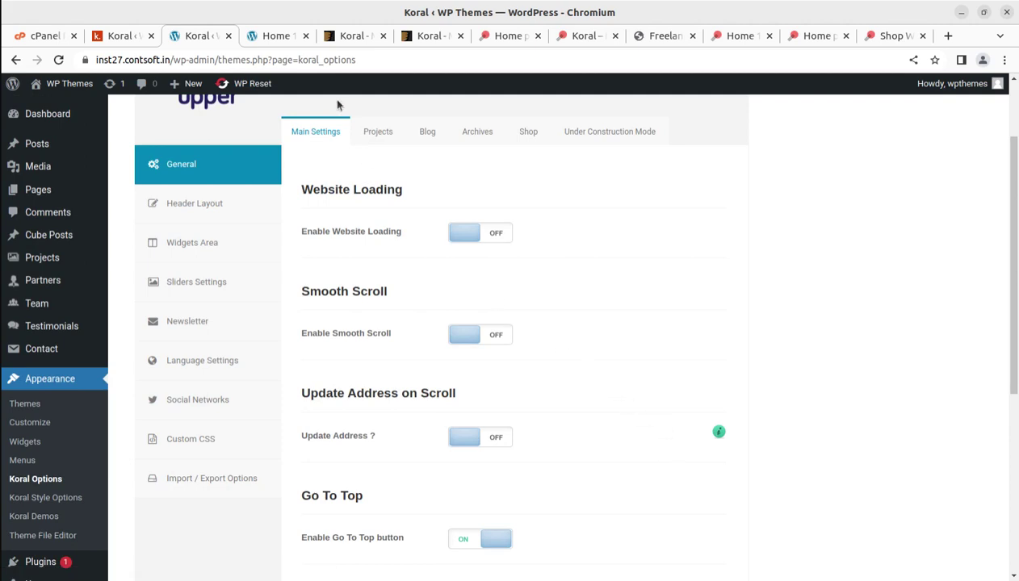
Review the Koral theme's ThemeForest page, including its license offer, author details and last update date
{"action": "left_click", "coordinate": [350, 36]}
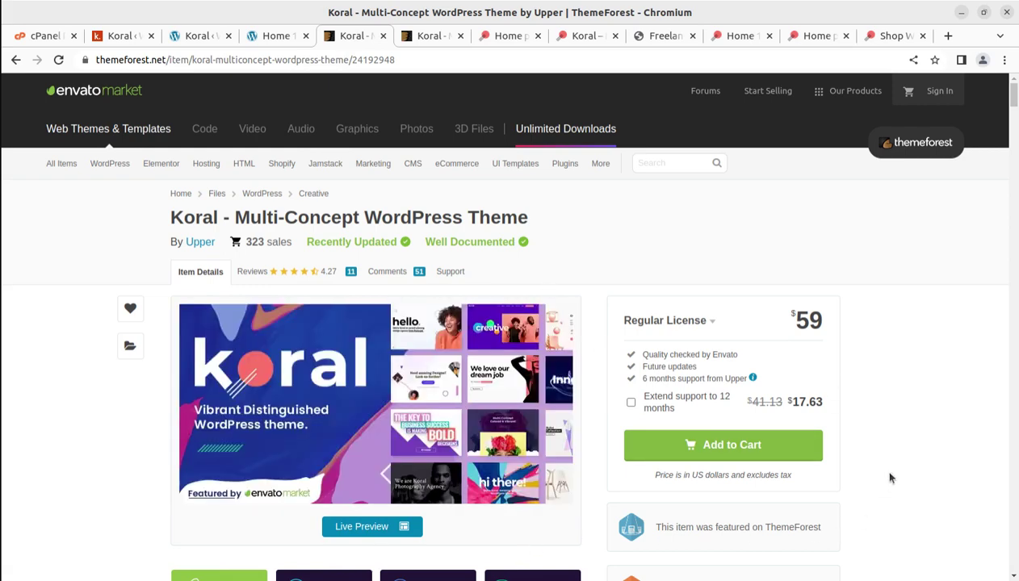
{"action": "scroll", "coordinate": [891, 442], "scroll_direction": "down", "scroll_amount": 3}
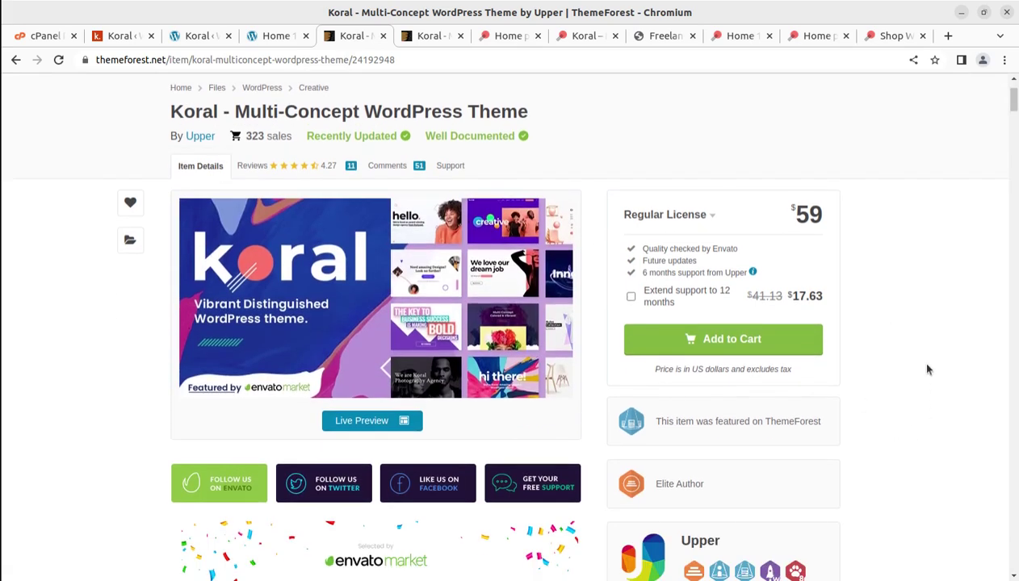
{"action": "scroll", "coordinate": [927, 366], "scroll_direction": "down", "scroll_amount": 2}
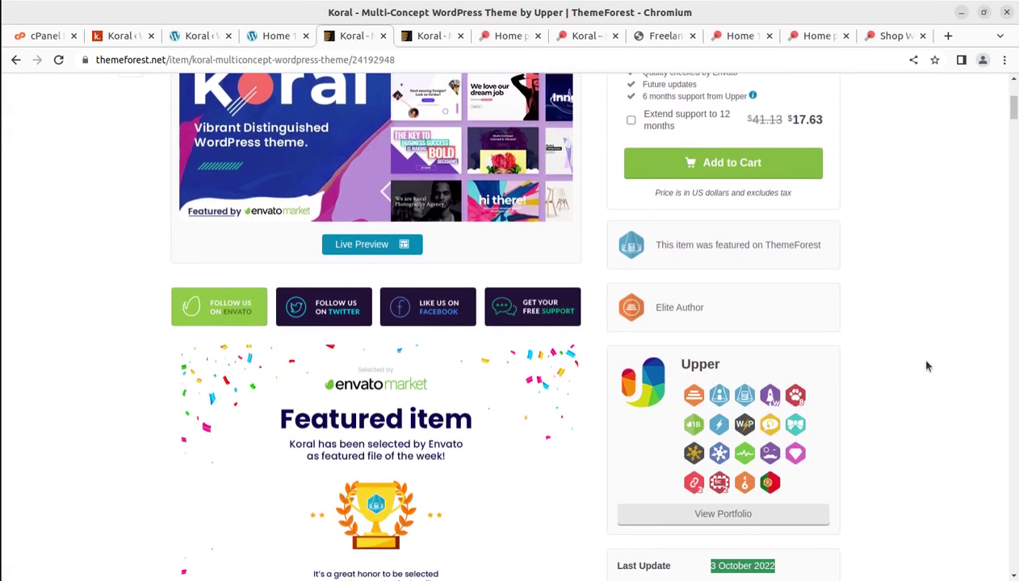
{"action": "scroll", "coordinate": [927, 365], "scroll_direction": "down", "scroll_amount": 2}
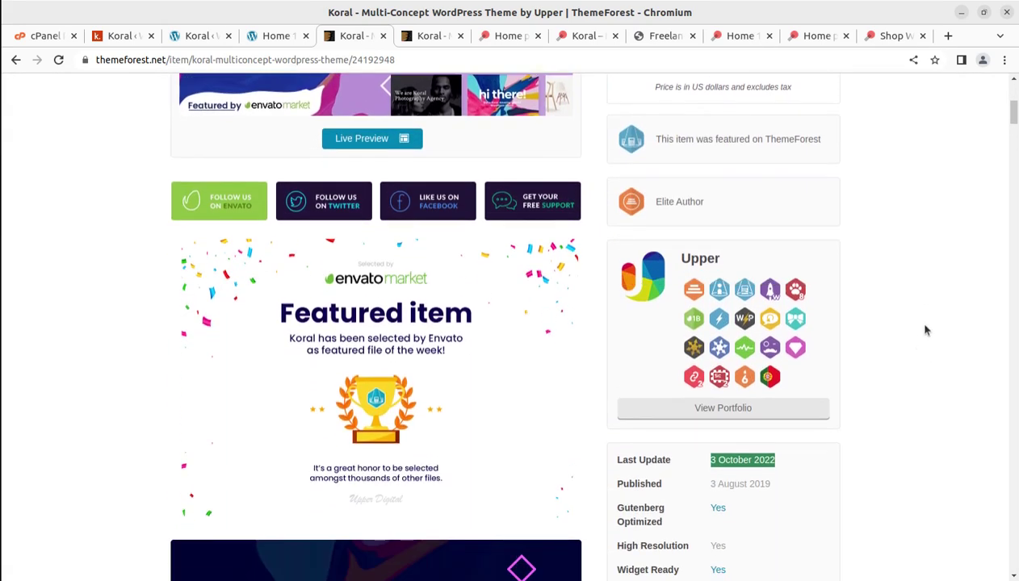
{"action": "scroll", "coordinate": [927, 329], "scroll_direction": "up", "scroll_amount": 8}
Back in Koral Options, review the General settings for Projects, Blog, Archives, Shop and Under Construction Mode
{"action": "left_click", "coordinate": [194, 37]}
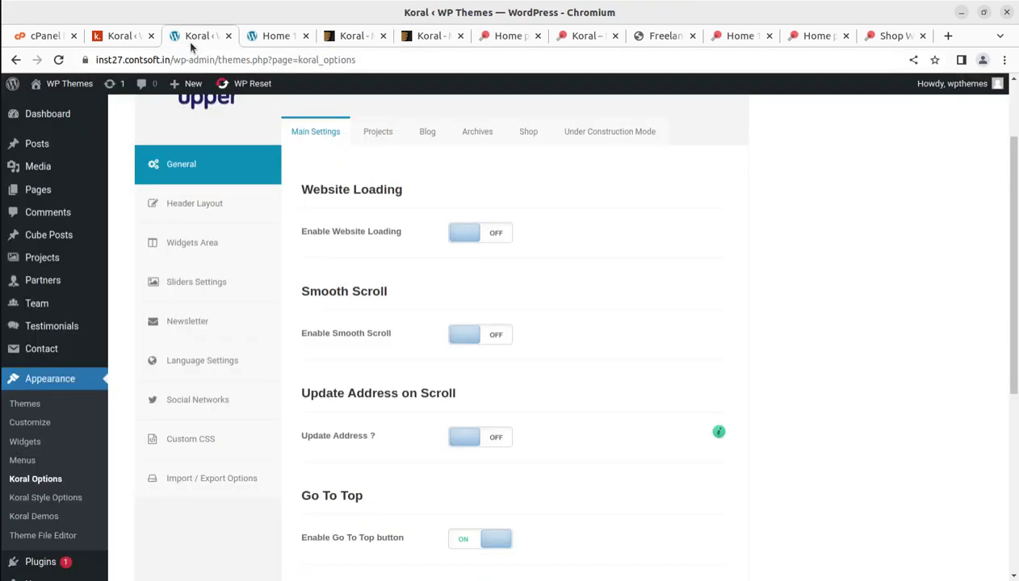
{"action": "scroll", "coordinate": [305, 330], "scroll_direction": "up", "scroll_amount": 2}
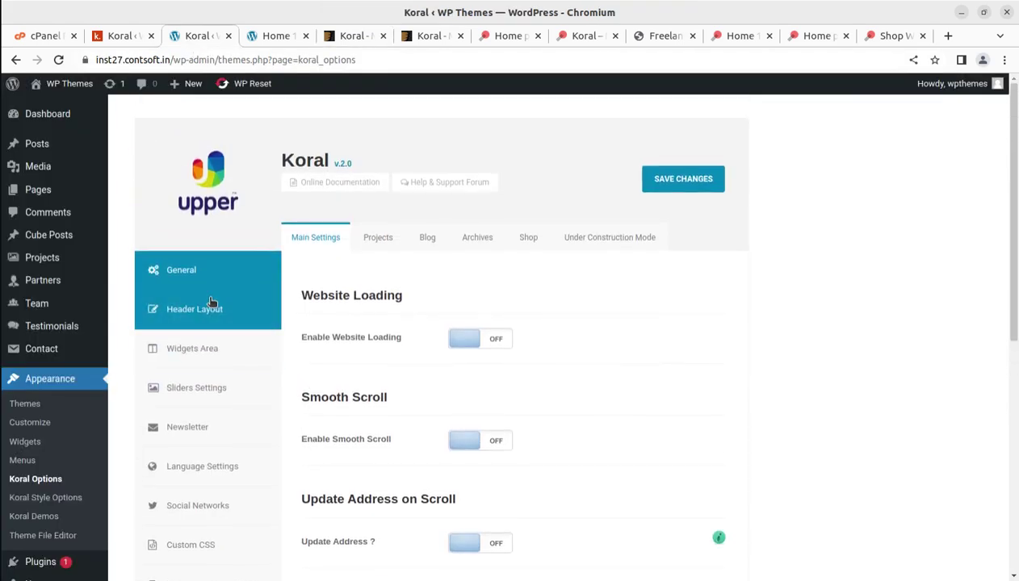
{"action": "left_click", "coordinate": [368, 239]}
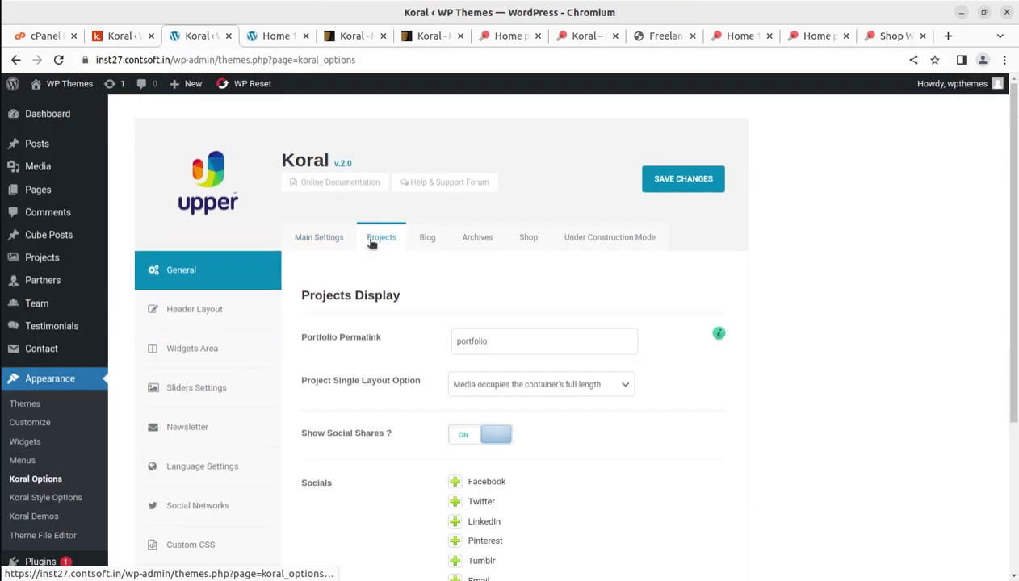
{"action": "left_click", "coordinate": [428, 240]}
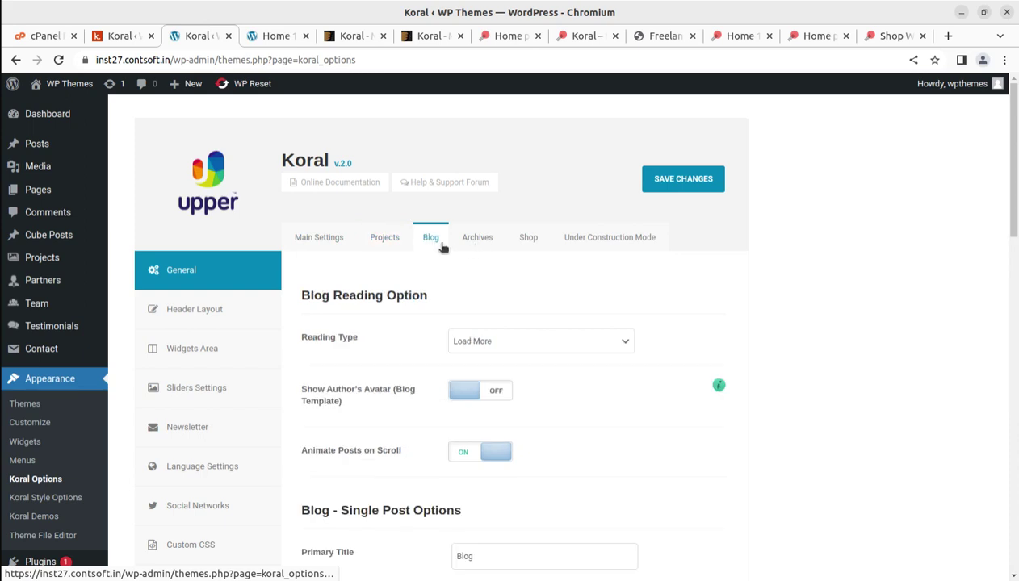
{"action": "left_click", "coordinate": [384, 239]}
{"action": "scroll", "coordinate": [452, 380], "scroll_direction": "down", "scroll_amount": 2}
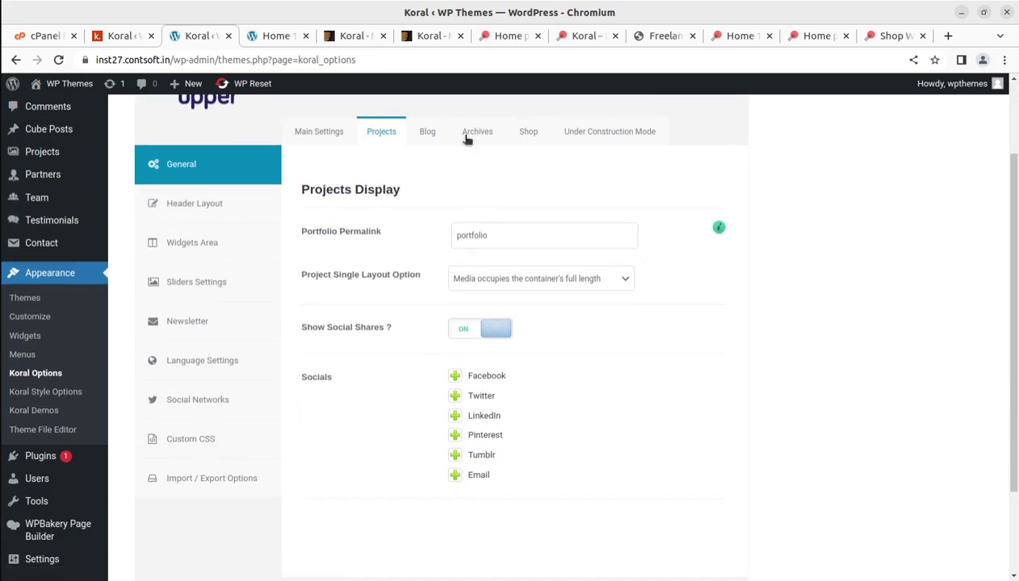
{"action": "left_click", "coordinate": [431, 134]}
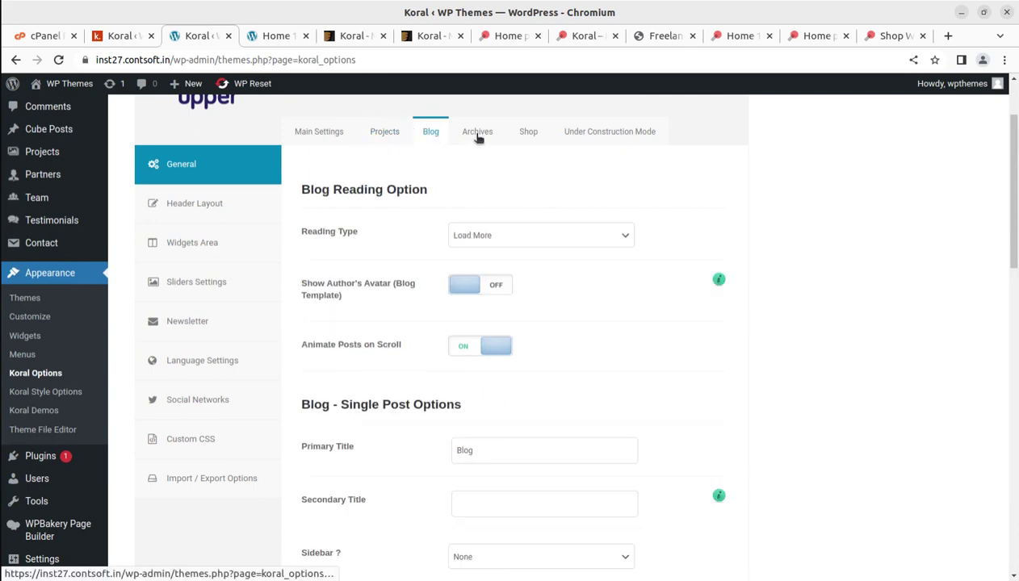
{"action": "left_click", "coordinate": [478, 134]}
{"action": "left_click", "coordinate": [529, 134]}
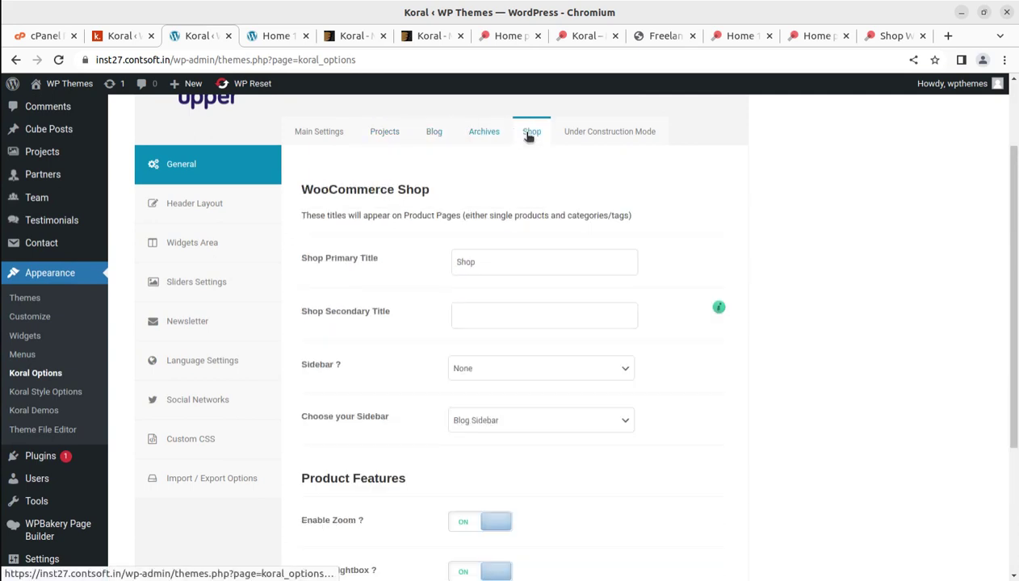
{"action": "left_click", "coordinate": [612, 134]}
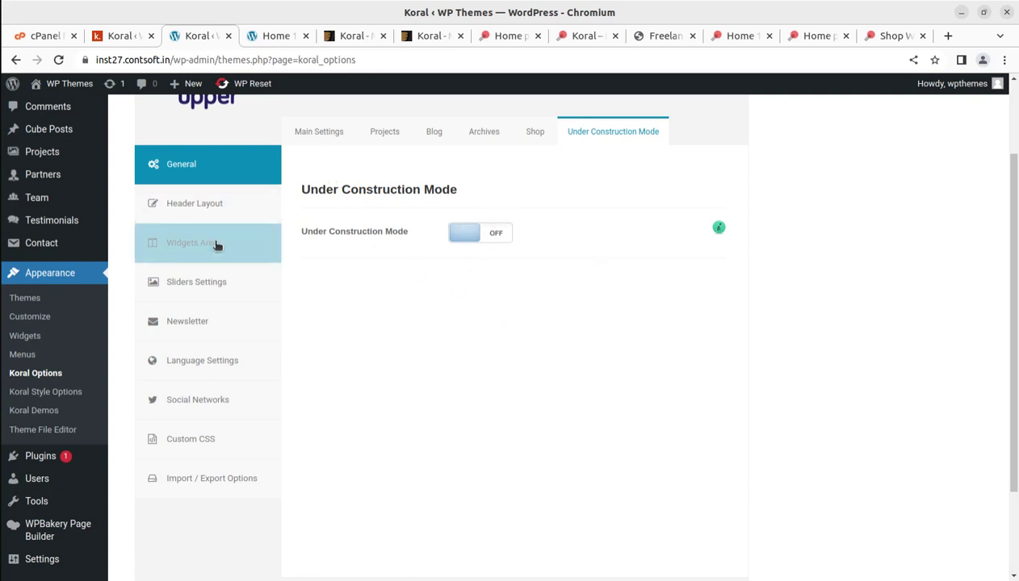
Examine the Header Layout options, from the layout choices and Header Style through Fixed Header to the cart, sliding panel and header button settings
{"action": "left_click", "coordinate": [208, 207]}
{"action": "scroll", "coordinate": [674, 333], "scroll_direction": "down", "scroll_amount": 3}
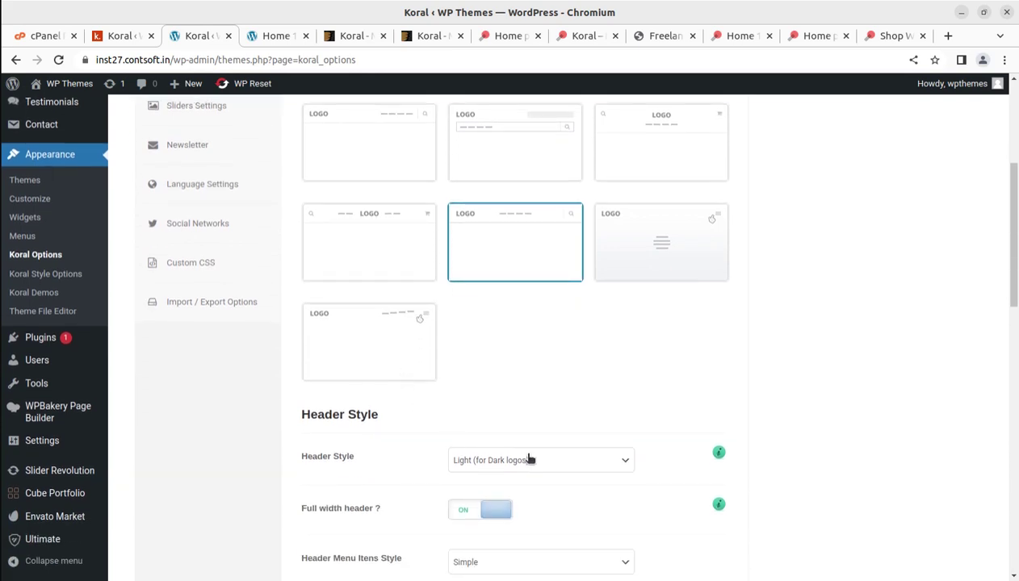
{"action": "scroll", "coordinate": [525, 448], "scroll_direction": "down", "scroll_amount": 2}
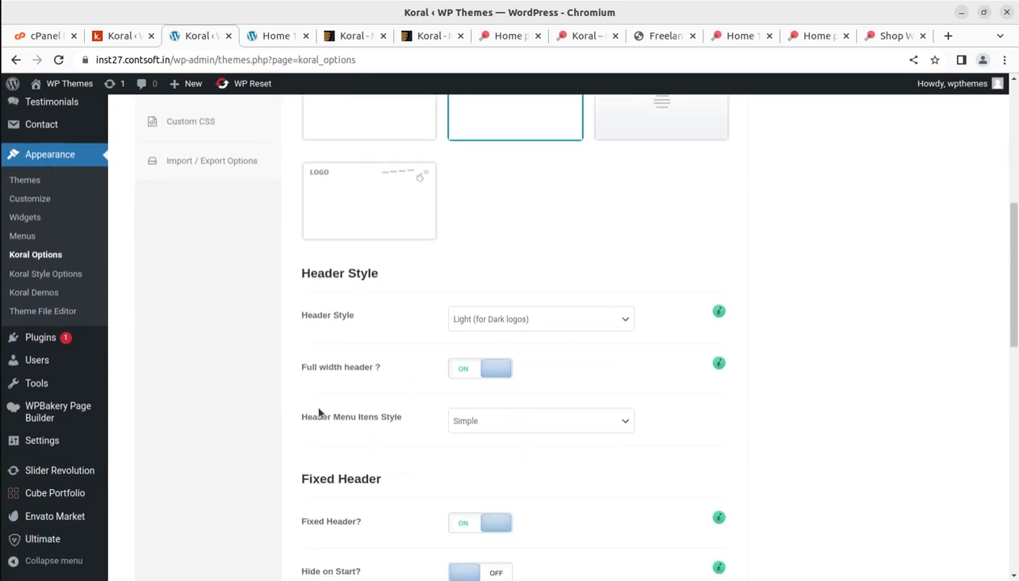
{"action": "scroll", "coordinate": [667, 377], "scroll_direction": "down", "scroll_amount": 2}
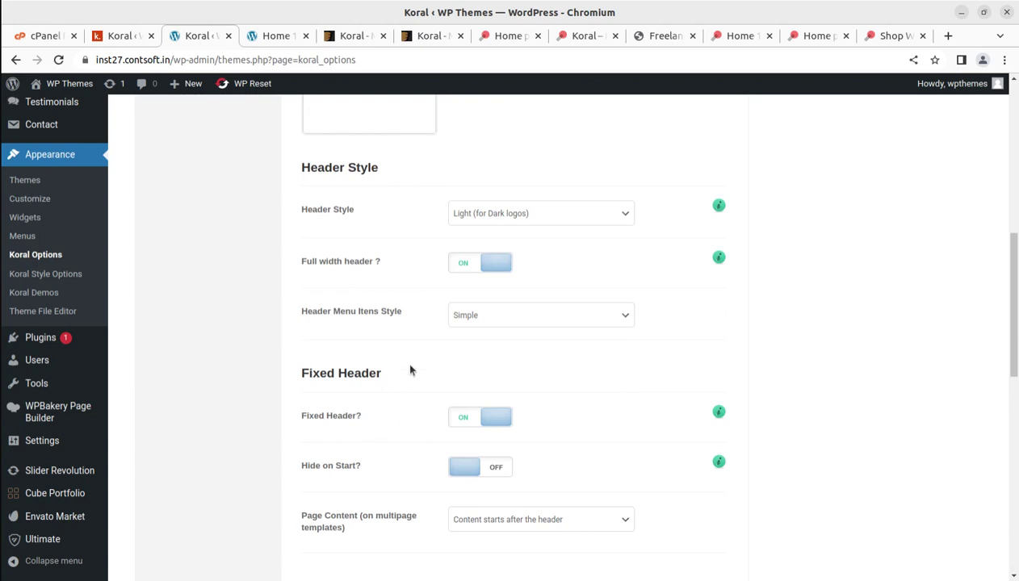
{"action": "scroll", "coordinate": [408, 381], "scroll_direction": "up", "scroll_amount": 1}
{"action": "scroll", "coordinate": [380, 359], "scroll_direction": "down", "scroll_amount": 5}
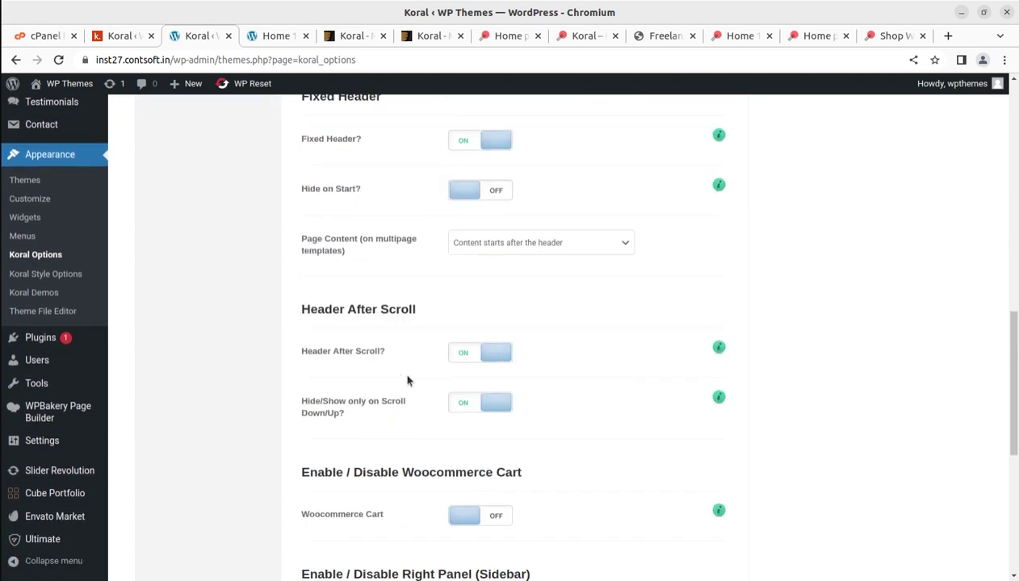
{"action": "scroll", "coordinate": [428, 406], "scroll_direction": "down", "scroll_amount": 2}
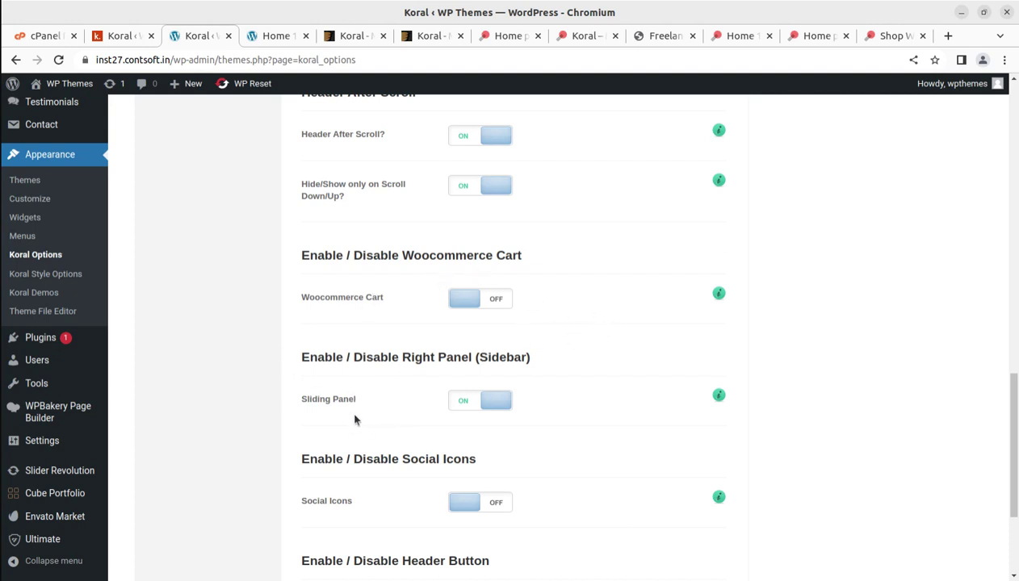
{"action": "scroll", "coordinate": [516, 364], "scroll_direction": "down", "scroll_amount": 1}
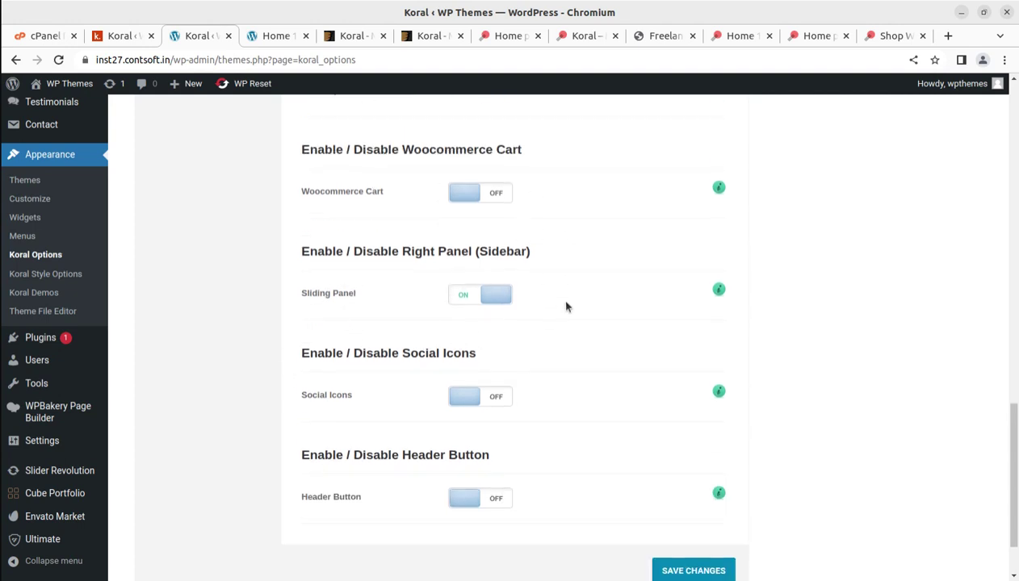
Review the Widgets Area footer options, from Footer Settings through the Secondary Footer's logo, social icons and custom text settings
{"action": "scroll", "coordinate": [387, 323], "scroll_direction": "down", "scroll_amount": 1}
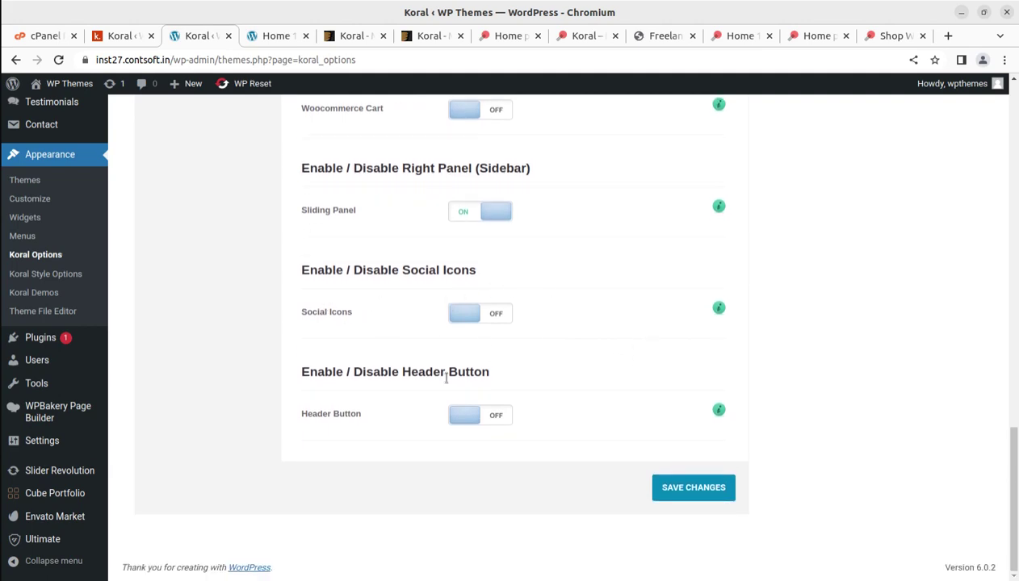
{"action": "scroll", "coordinate": [536, 394], "scroll_direction": "up", "scroll_amount": 20}
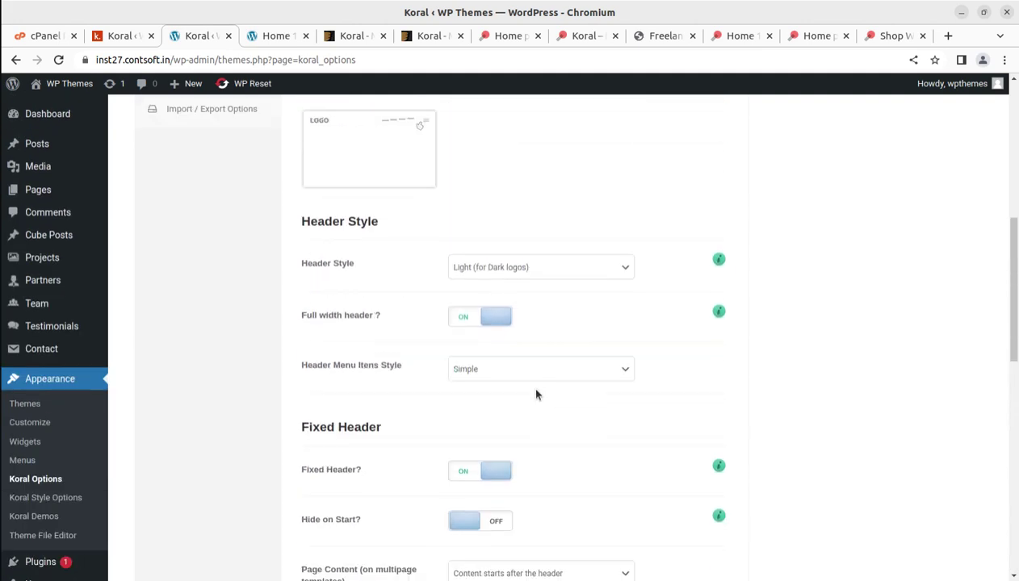
{"action": "left_click", "coordinate": [186, 311]}
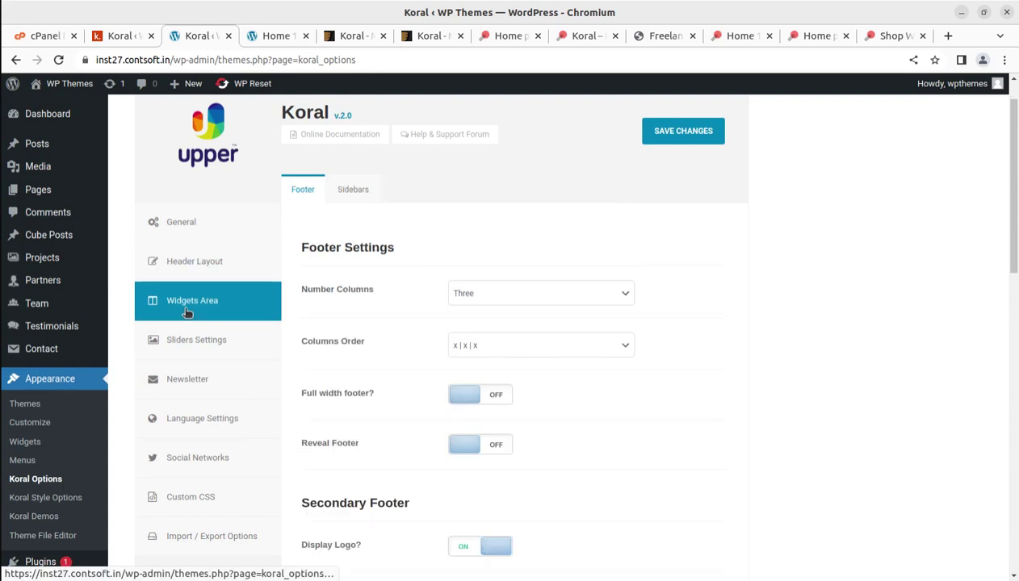
{"action": "scroll", "coordinate": [301, 271], "scroll_direction": "down", "scroll_amount": 1}
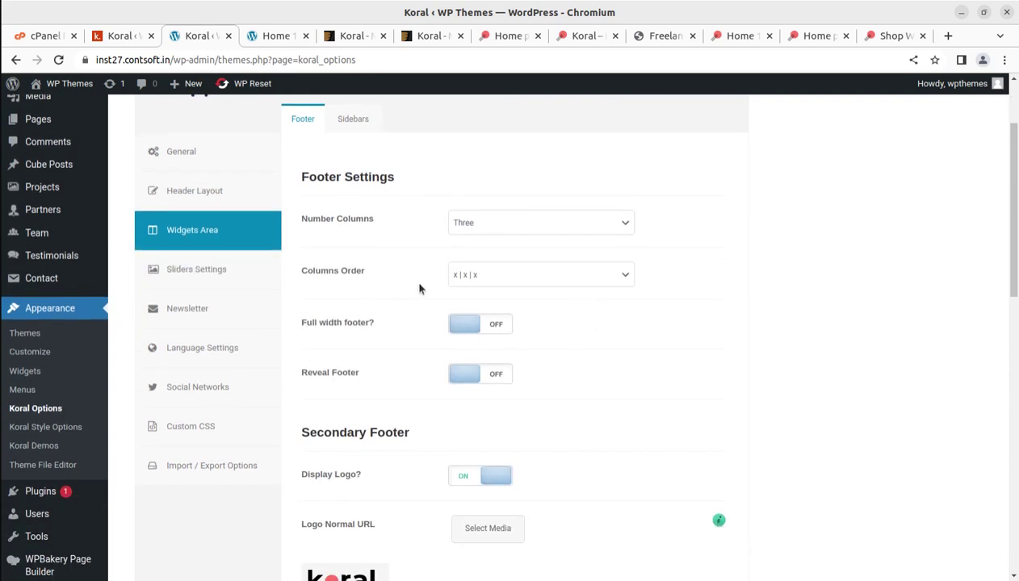
{"action": "scroll", "coordinate": [405, 343], "scroll_direction": "down", "scroll_amount": 3}
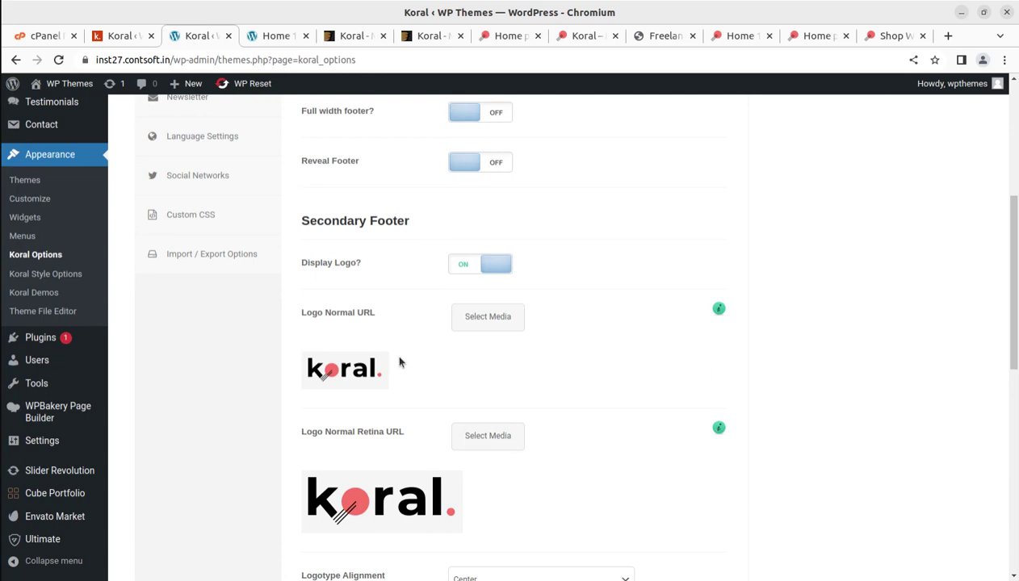
{"action": "scroll", "coordinate": [399, 363], "scroll_direction": "down", "scroll_amount": 2}
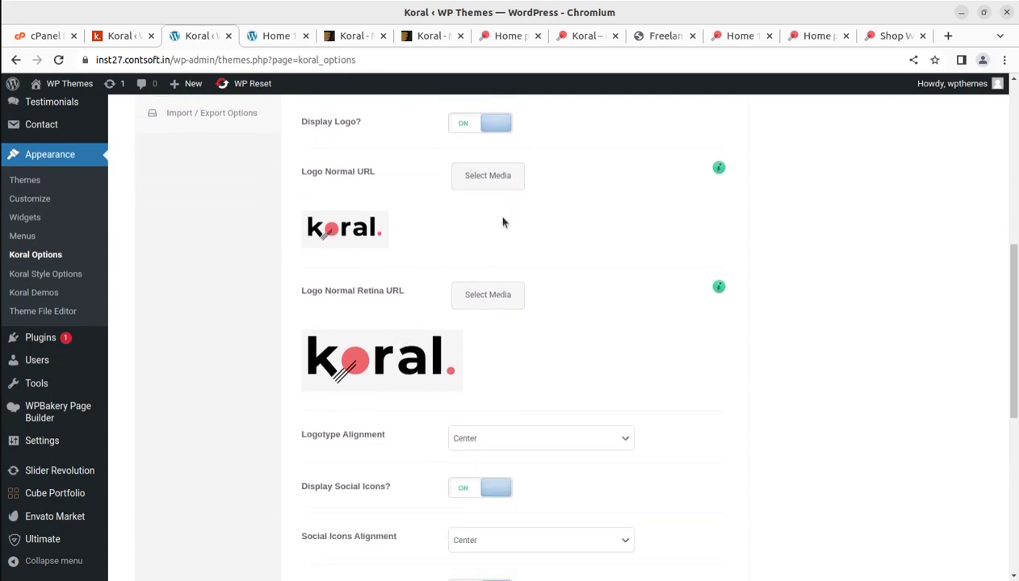
{"action": "scroll", "coordinate": [475, 303], "scroll_direction": "down", "scroll_amount": 5}
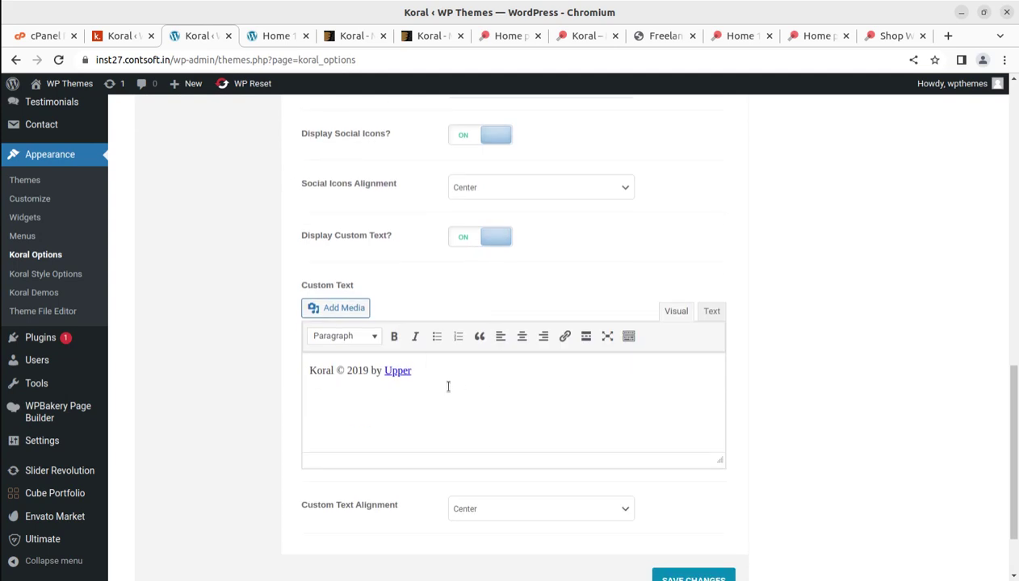
{"action": "scroll", "coordinate": [444, 387], "scroll_direction": "up", "scroll_amount": 2}
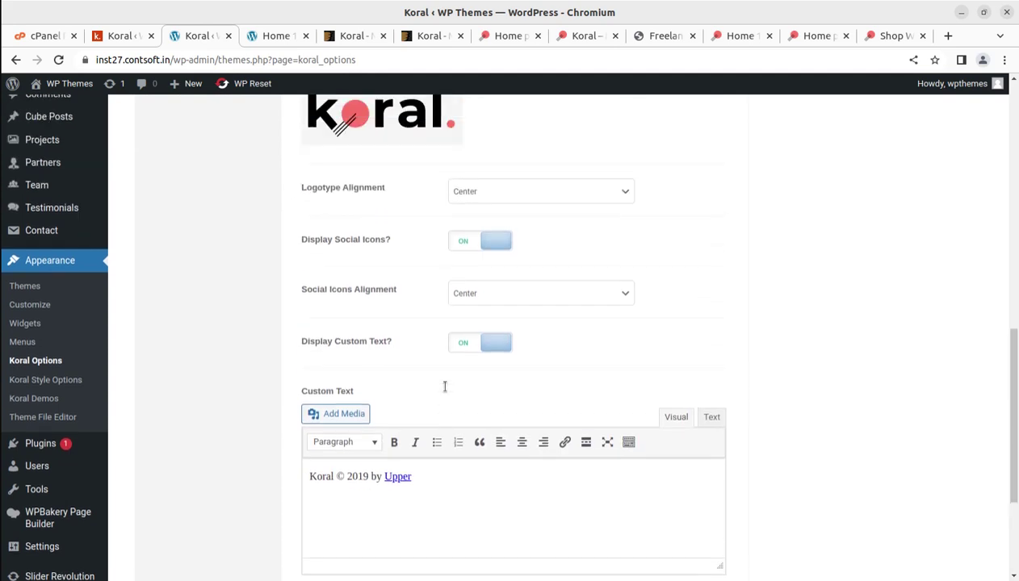
{"action": "scroll", "coordinate": [446, 385], "scroll_direction": "down", "scroll_amount": 3}
{"action": "scroll", "coordinate": [436, 327], "scroll_direction": "up", "scroll_amount": 11}
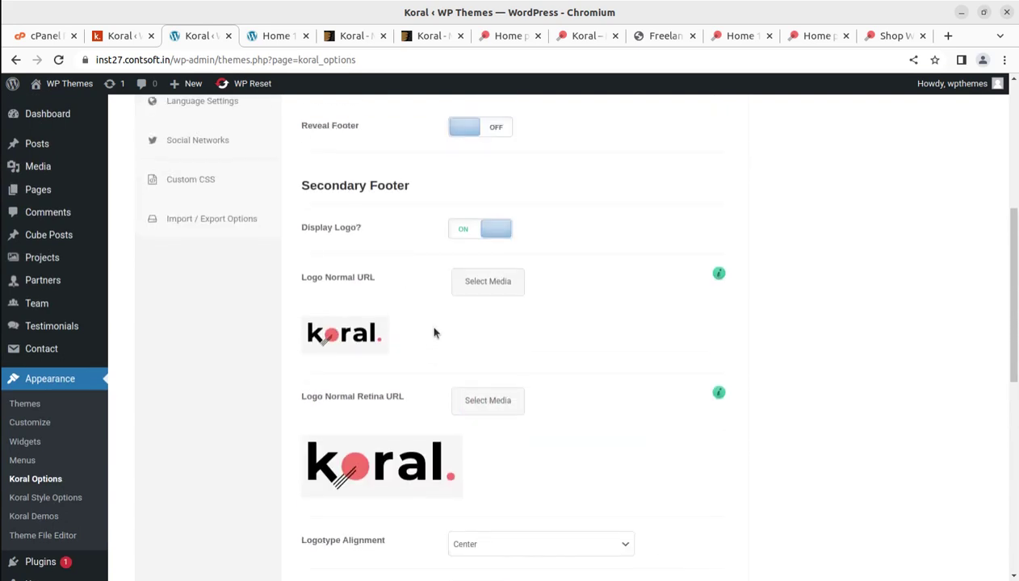
Examine the Sliders Settings for Flex Slider posts, covering Blog Normal Style, its transition effect choices, Blog Masonry Style and Singles
{"action": "left_click", "coordinate": [198, 273]}
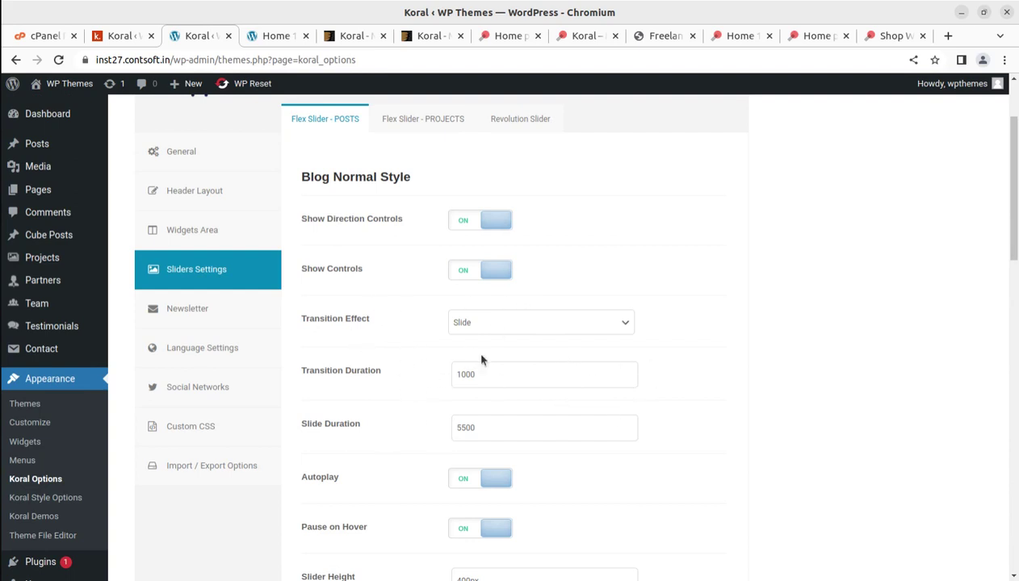
{"action": "left_click", "coordinate": [507, 327]}
{"action": "left_click", "coordinate": [808, 338]}
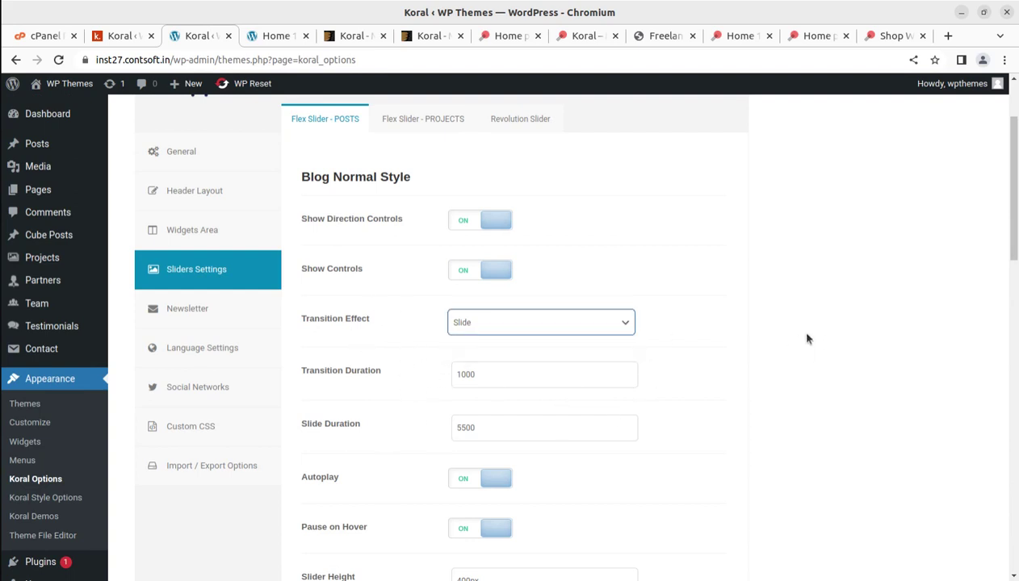
{"action": "scroll", "coordinate": [517, 426], "scroll_direction": "down", "scroll_amount": 6}
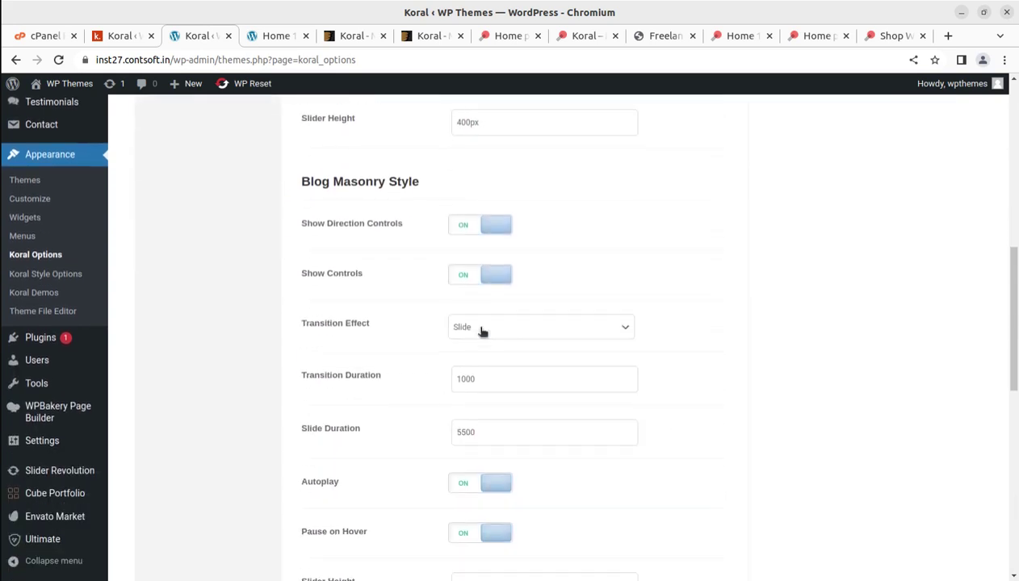
{"action": "scroll", "coordinate": [480, 331], "scroll_direction": "down", "scroll_amount": 2}
{"action": "scroll", "coordinate": [481, 331], "scroll_direction": "up", "scroll_amount": 3}
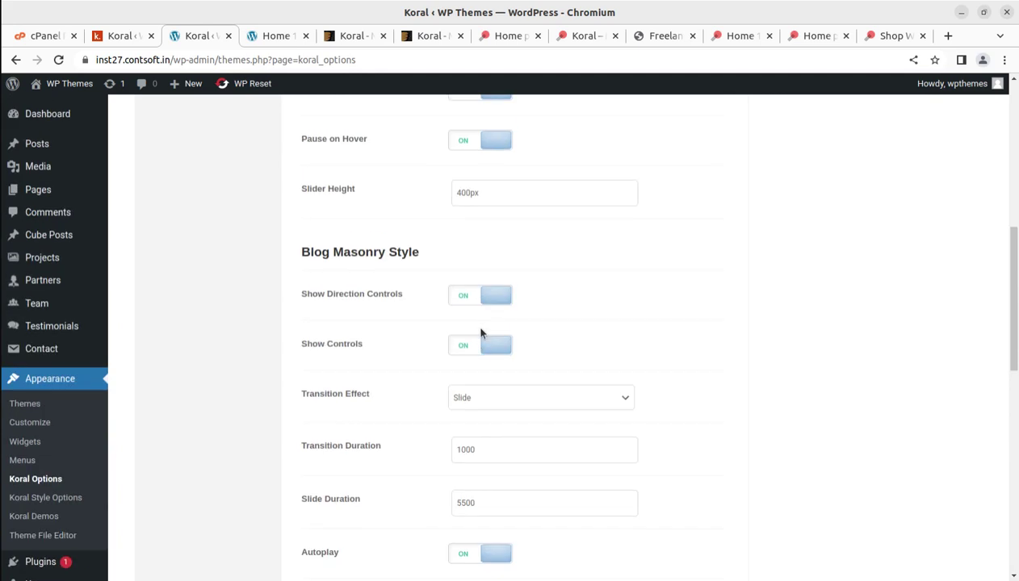
{"action": "scroll", "coordinate": [364, 299], "scroll_direction": "down", "scroll_amount": 2}
{"action": "scroll", "coordinate": [423, 292], "scroll_direction": "down", "scroll_amount": 2}
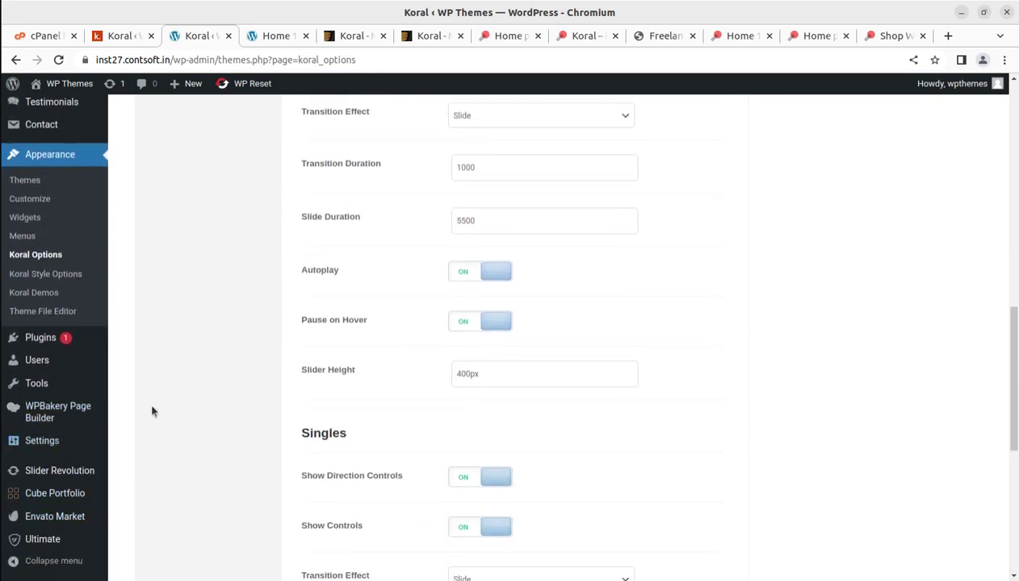
{"action": "scroll", "coordinate": [154, 409], "scroll_direction": "up", "scroll_amount": 1}
{"action": "scroll", "coordinate": [160, 409], "scroll_direction": "up", "scroll_amount": 2}
{"action": "scroll", "coordinate": [160, 410], "scroll_direction": "down", "scroll_amount": 2}
{"action": "mouse_move", "coordinate": [81, 569]}
{"action": "scroll", "coordinate": [182, 475], "scroll_direction": "up", "scroll_amount": 5}
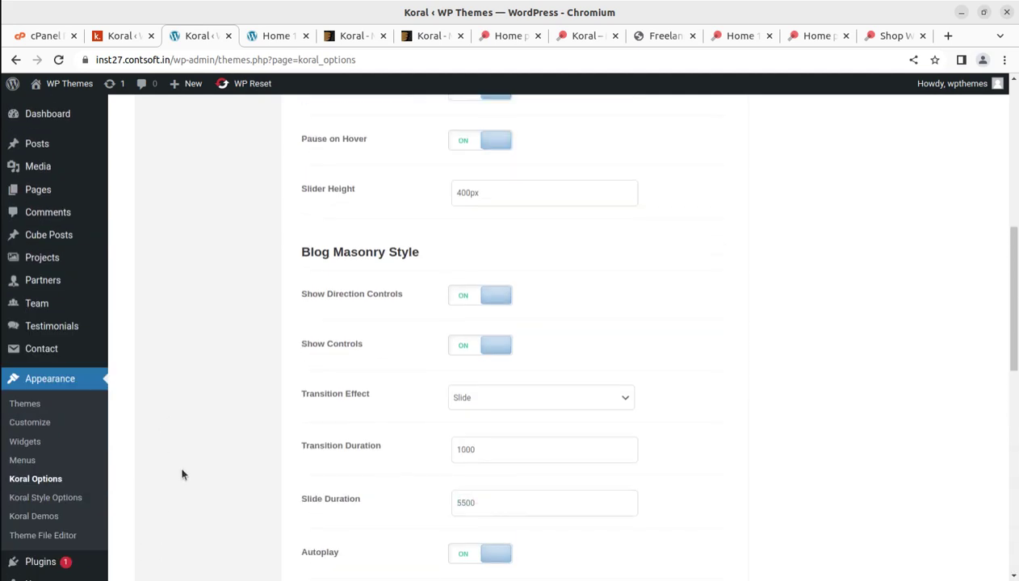
{"action": "scroll", "coordinate": [182, 474], "scroll_direction": "up", "scroll_amount": 6}
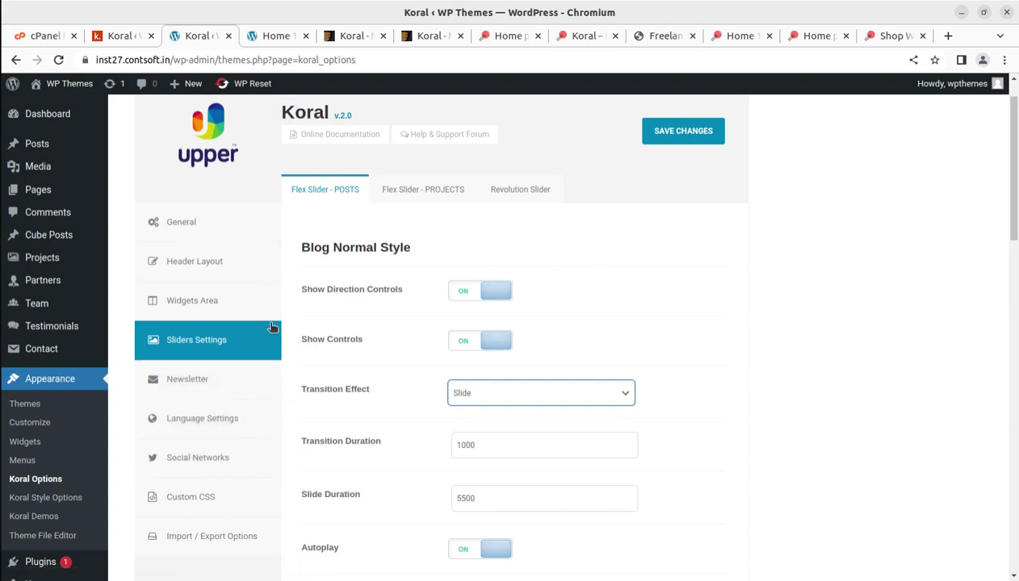
Look through the Revolution Slider and Flex Slider projects settings, returning to the Flex Slider posts settings
{"action": "left_click", "coordinate": [401, 195]}
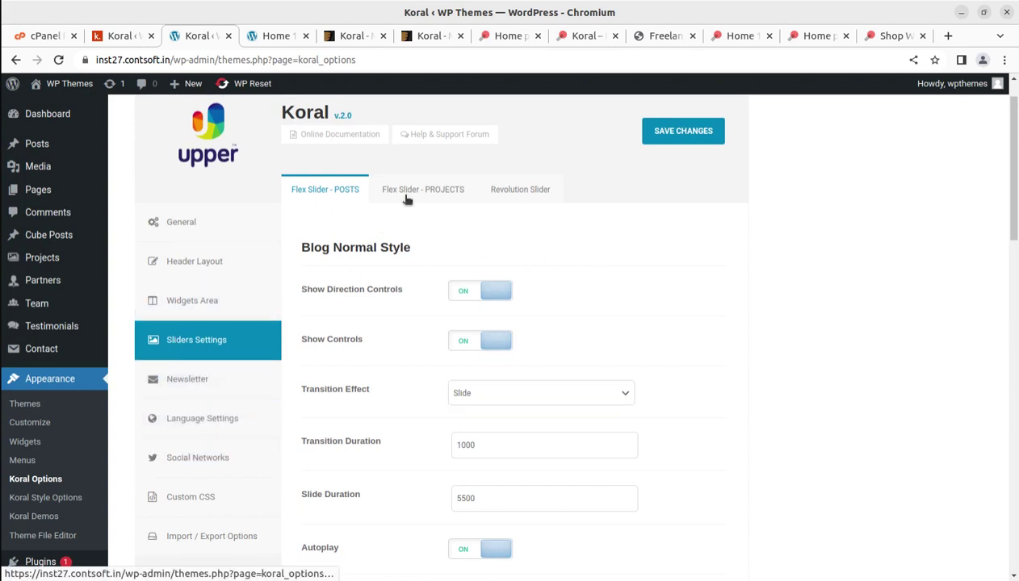
{"action": "left_click", "coordinate": [506, 193]}
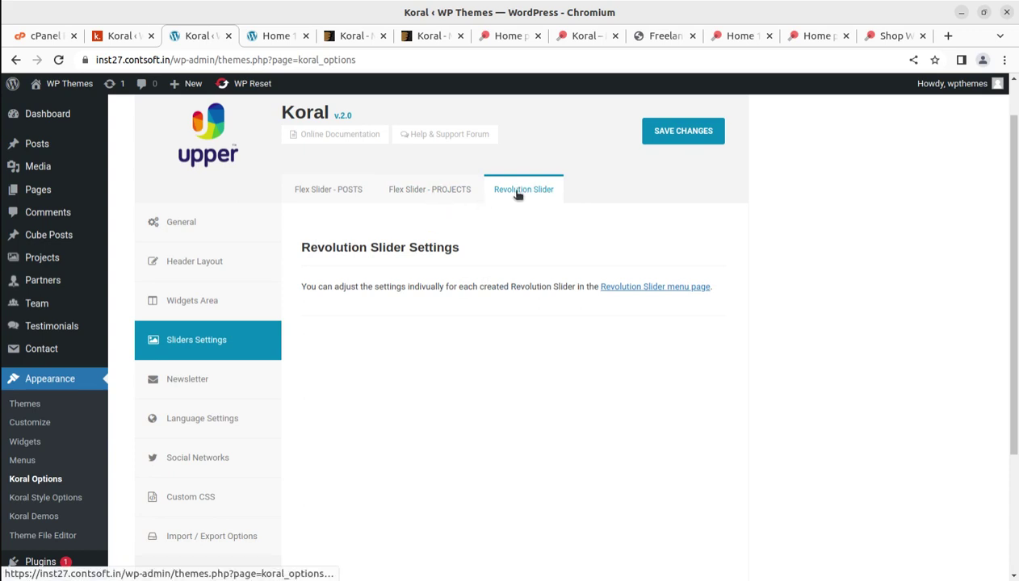
{"action": "scroll", "coordinate": [126, 462], "scroll_direction": "down", "scroll_amount": 3}
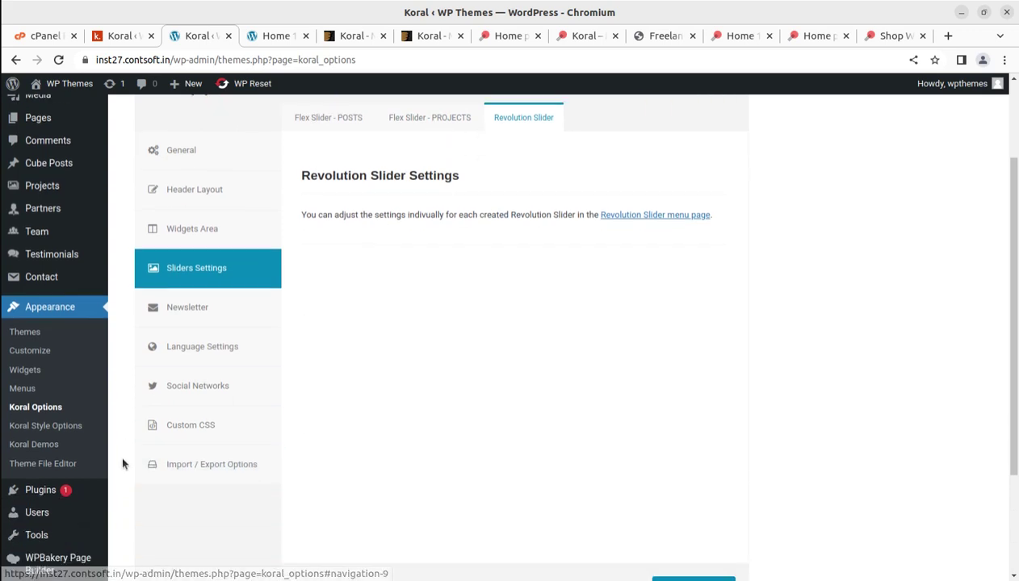
{"action": "scroll", "coordinate": [70, 520], "scroll_direction": "up", "scroll_amount": 1}
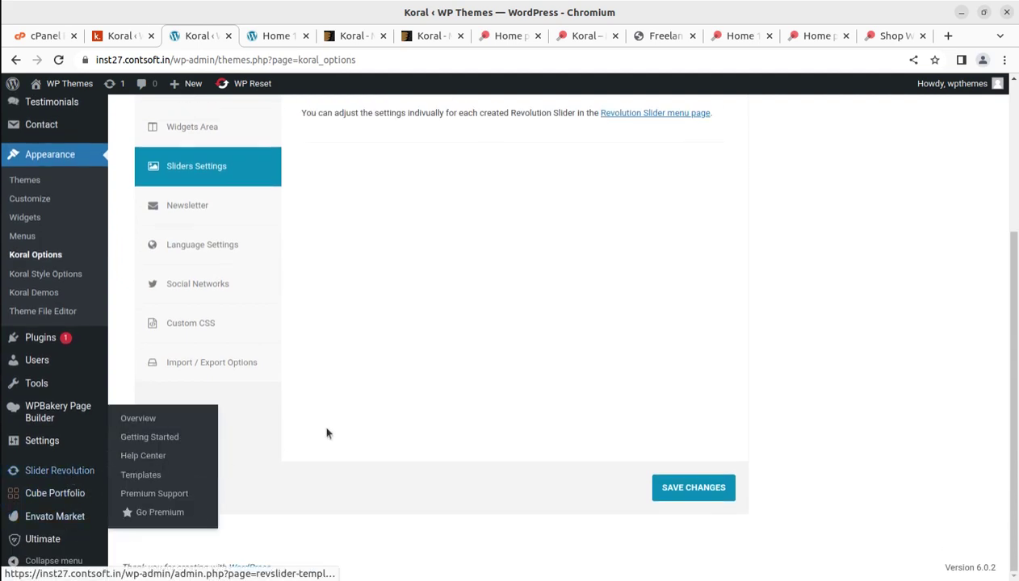
{"action": "scroll", "coordinate": [342, 430], "scroll_direction": "up", "scroll_amount": 2}
{"action": "scroll", "coordinate": [342, 431], "scroll_direction": "up", "scroll_amount": 3}
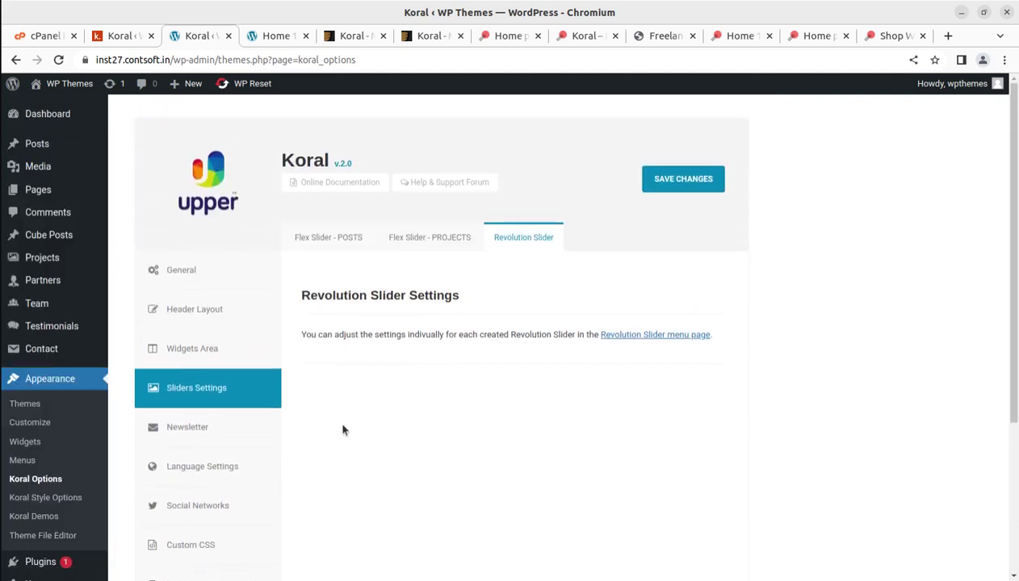
{"action": "left_click", "coordinate": [427, 240]}
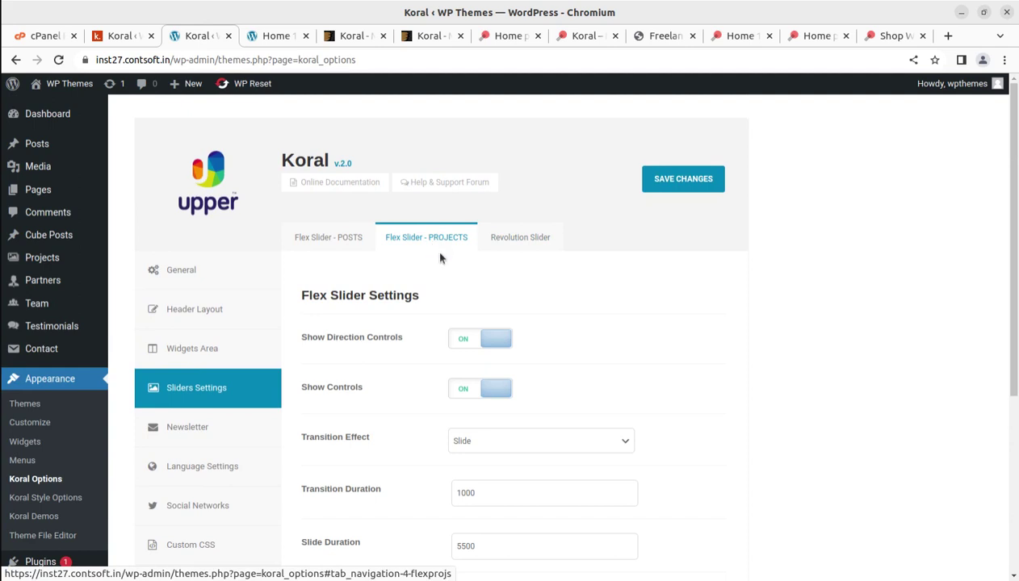
{"action": "left_click", "coordinate": [334, 243]}
{"action": "scroll", "coordinate": [433, 239], "scroll_direction": "down", "scroll_amount": 2}
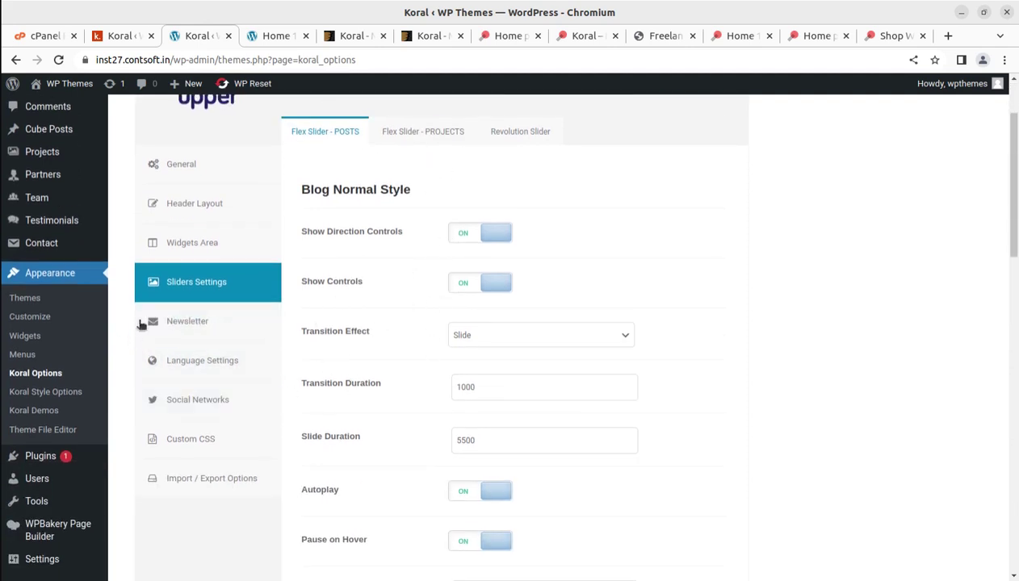
Review the Newsletter options, reading through the Mail Chimp signup form code
{"action": "left_click", "coordinate": [172, 322]}
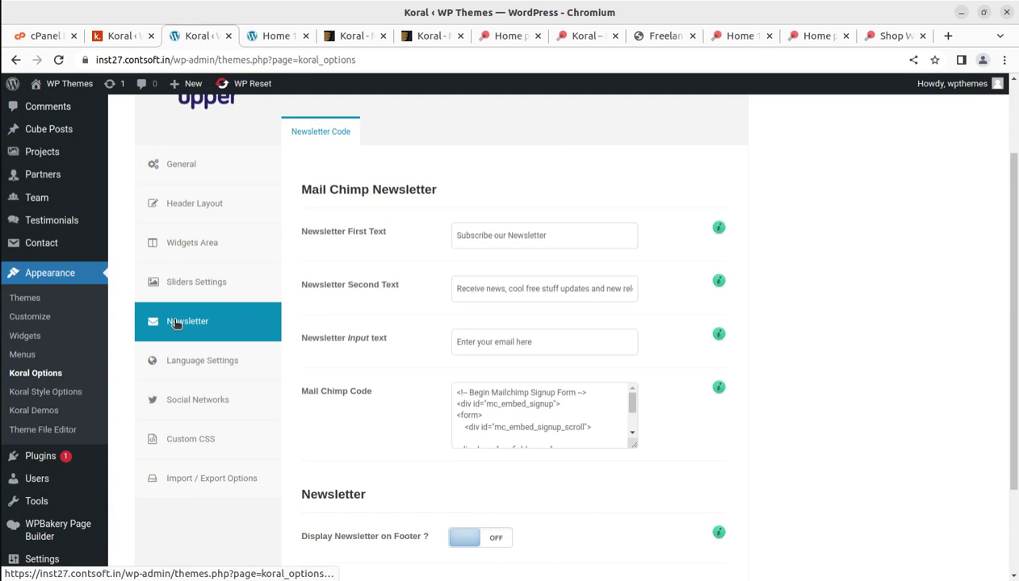
{"action": "left_click", "coordinate": [196, 363]}
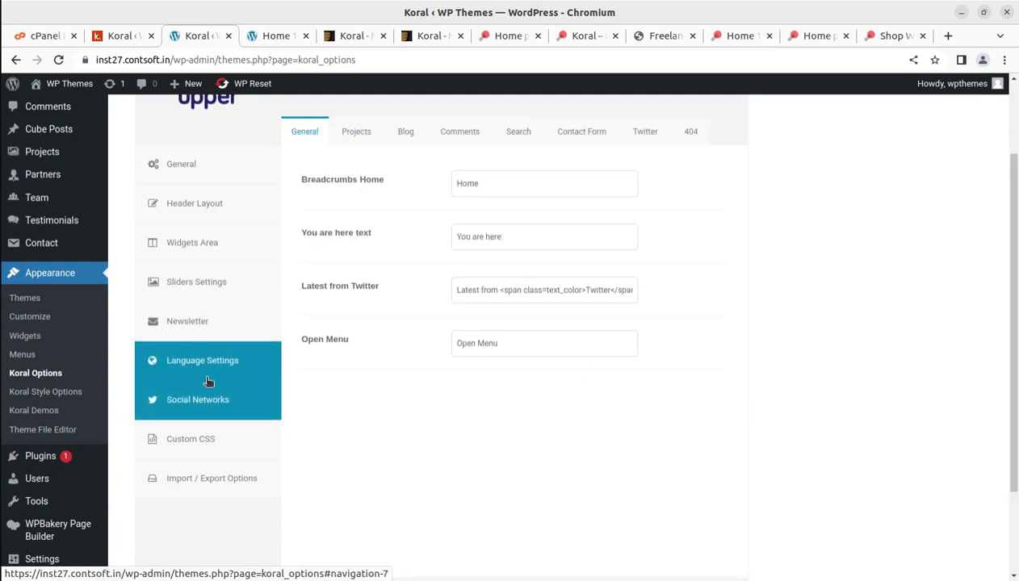
{"action": "left_click", "coordinate": [194, 322]}
{"action": "left_click_drag", "start_coordinate": [454, 388], "coordinate": [622, 465]}
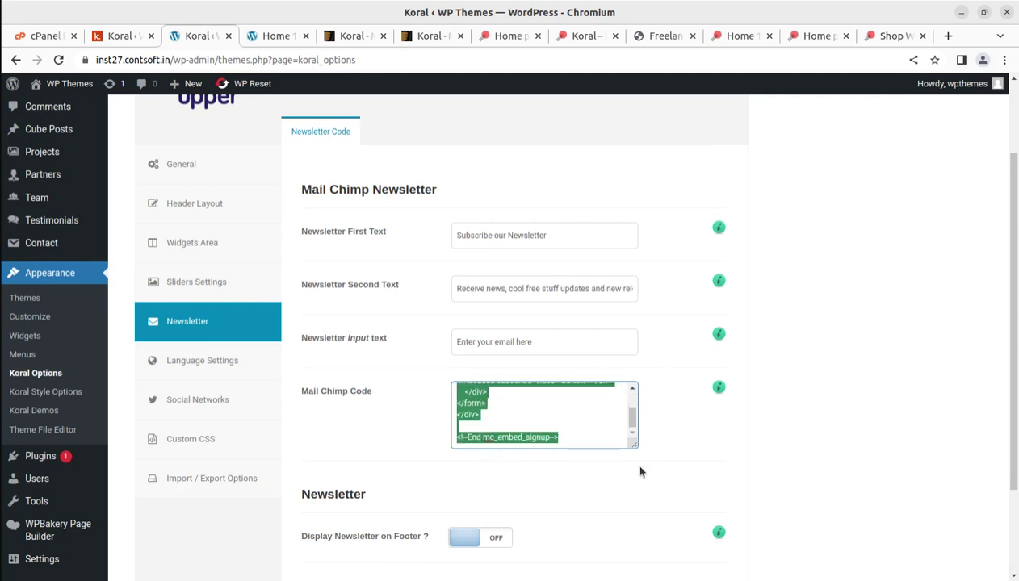
{"action": "left_click", "coordinate": [359, 427]}
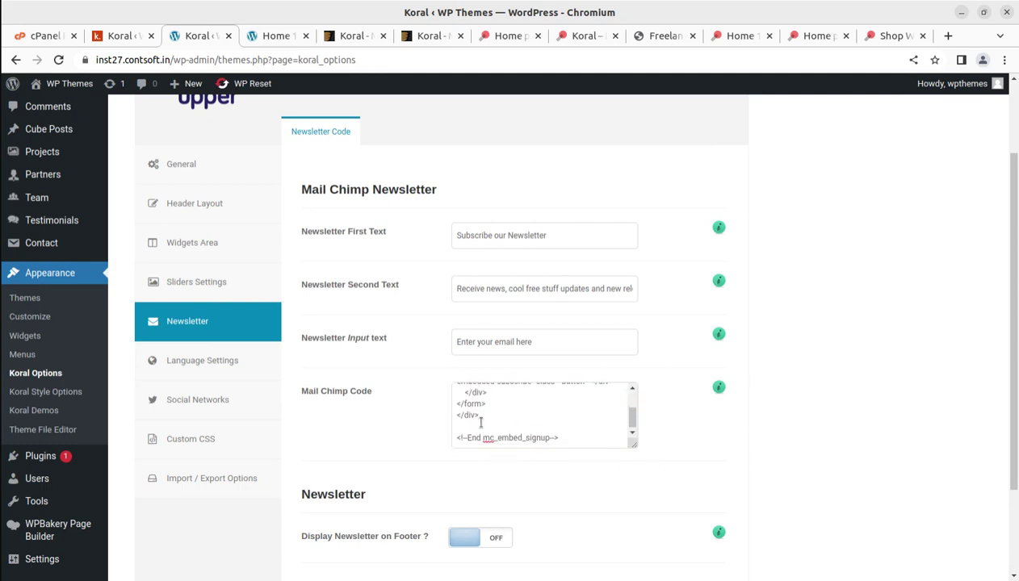
{"action": "scroll", "coordinate": [480, 423], "scroll_direction": "up", "scroll_amount": 2}
{"action": "scroll", "coordinate": [508, 421], "scroll_direction": "up", "scroll_amount": 2}
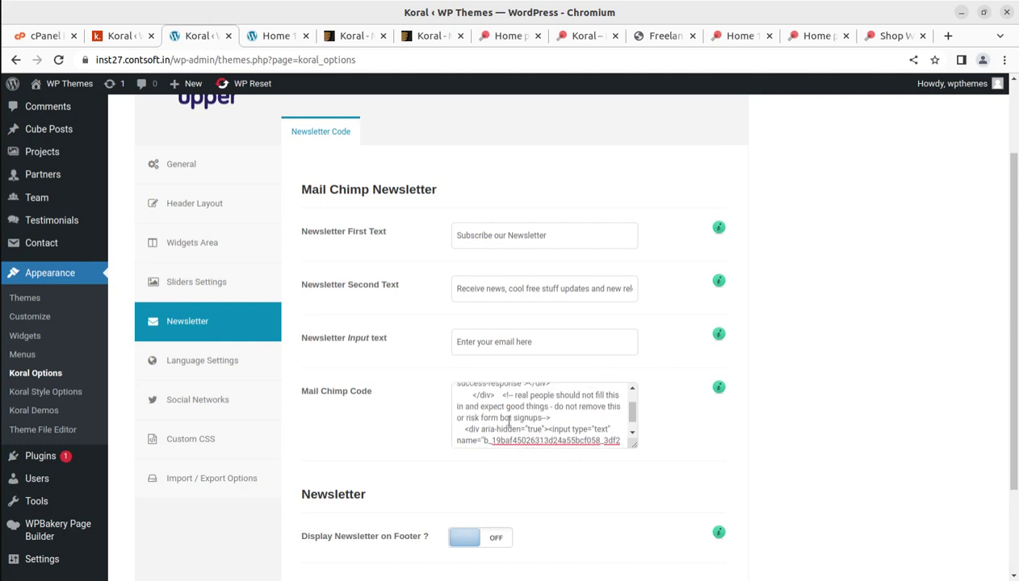
{"action": "scroll", "coordinate": [522, 428], "scroll_direction": "up", "scroll_amount": 5}
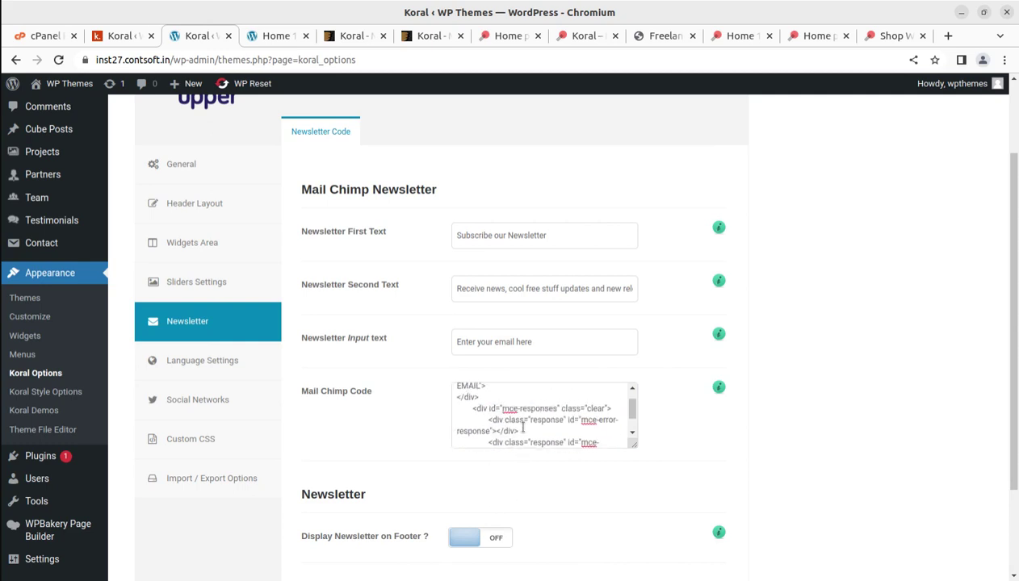
{"action": "scroll", "coordinate": [522, 428], "scroll_direction": "up", "scroll_amount": 3}
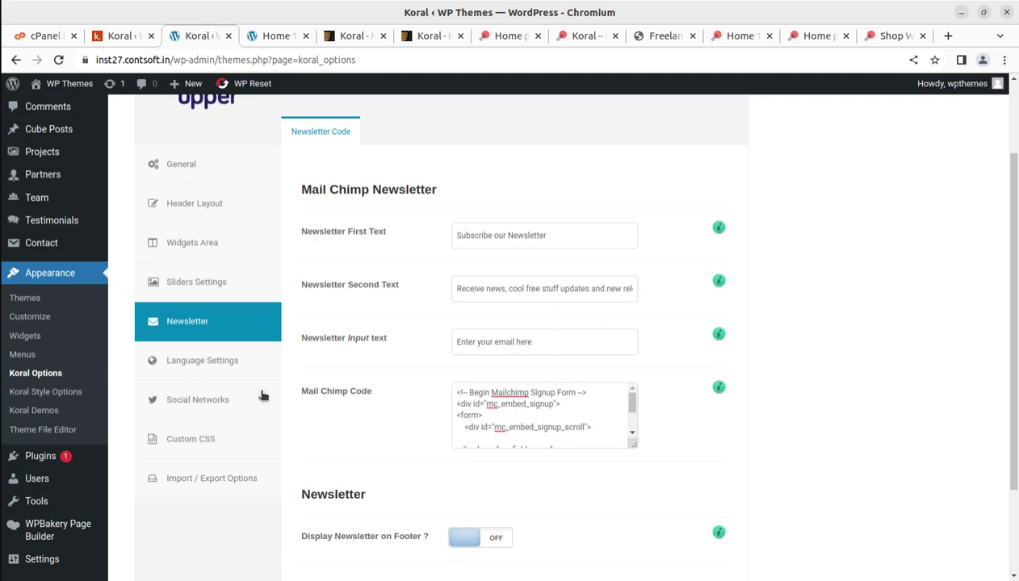
Look through the Language Settings, Social Networks, Custom CSS and Import / Export Options sections of Koral Options
{"action": "left_click", "coordinate": [194, 363]}
{"action": "left_click", "coordinate": [238, 393]}
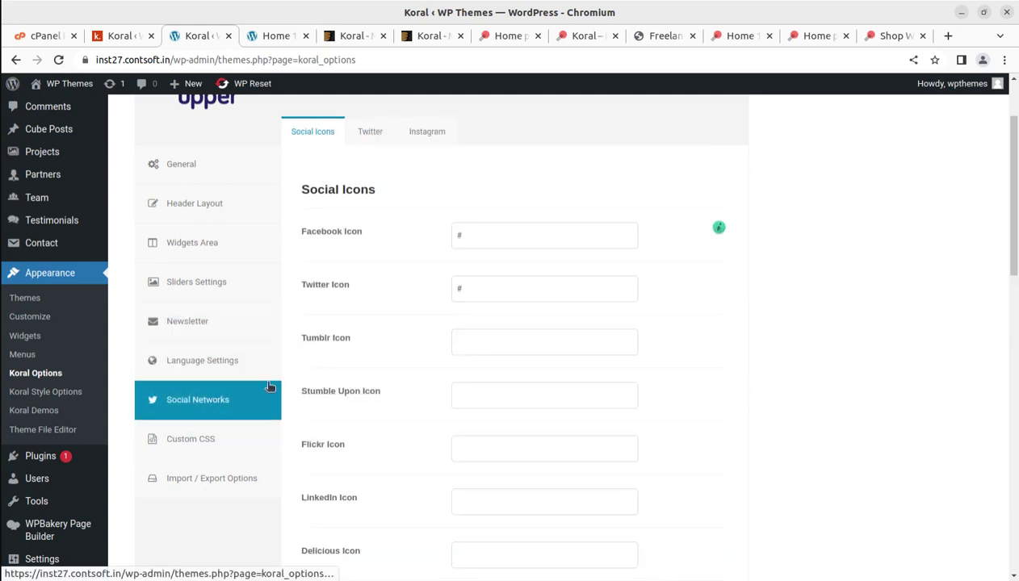
{"action": "left_click", "coordinate": [207, 440]}
{"action": "left_click", "coordinate": [207, 484]}
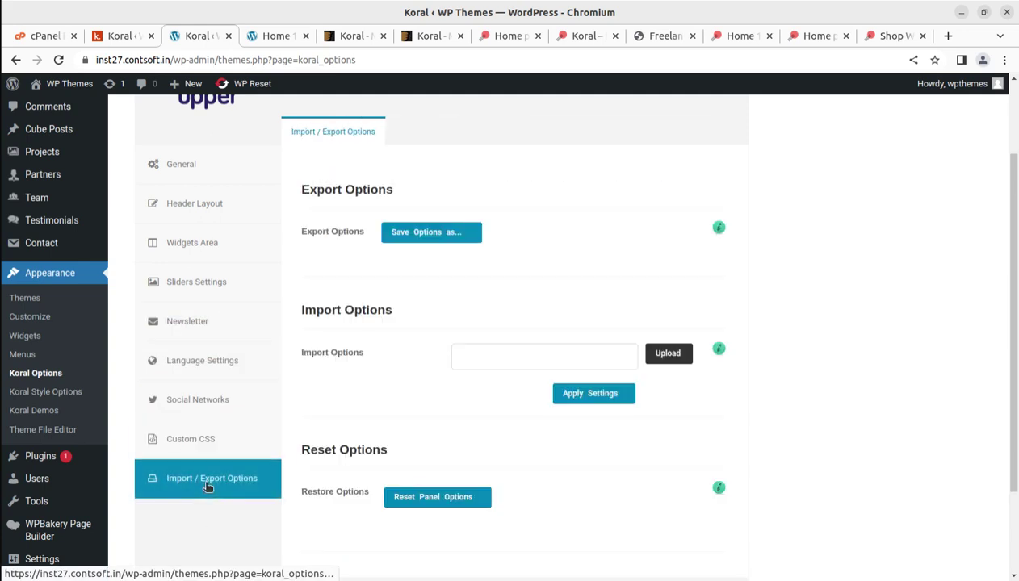
{"action": "scroll", "coordinate": [407, 466], "scroll_direction": "up", "scroll_amount": 3}
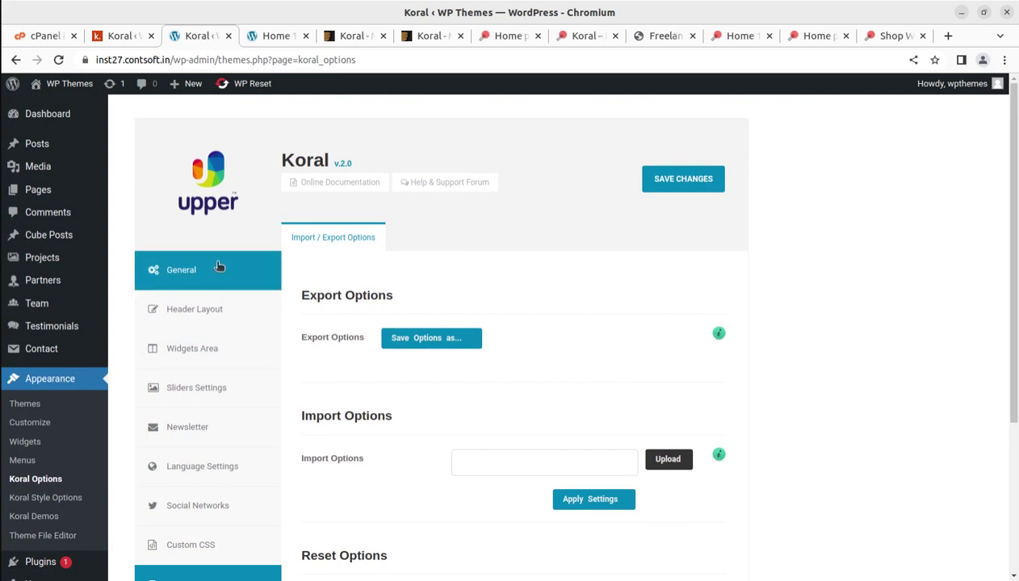
{"action": "scroll", "coordinate": [408, 235], "scroll_direction": "down", "scroll_amount": 5}
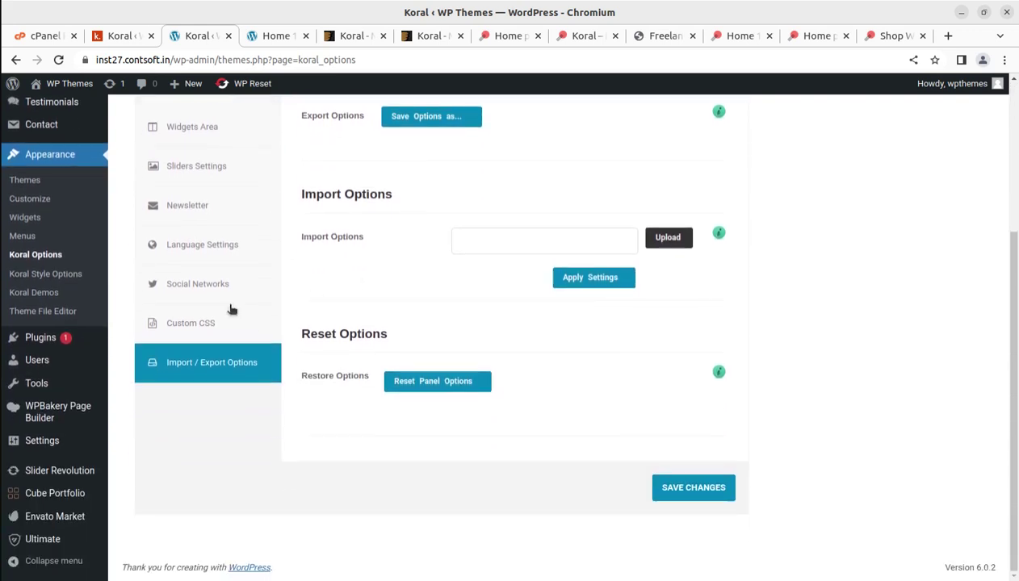
Open Koral Style Options and review the General style color and layout settings and the Website Loading settings
{"action": "left_click", "coordinate": [62, 274]}
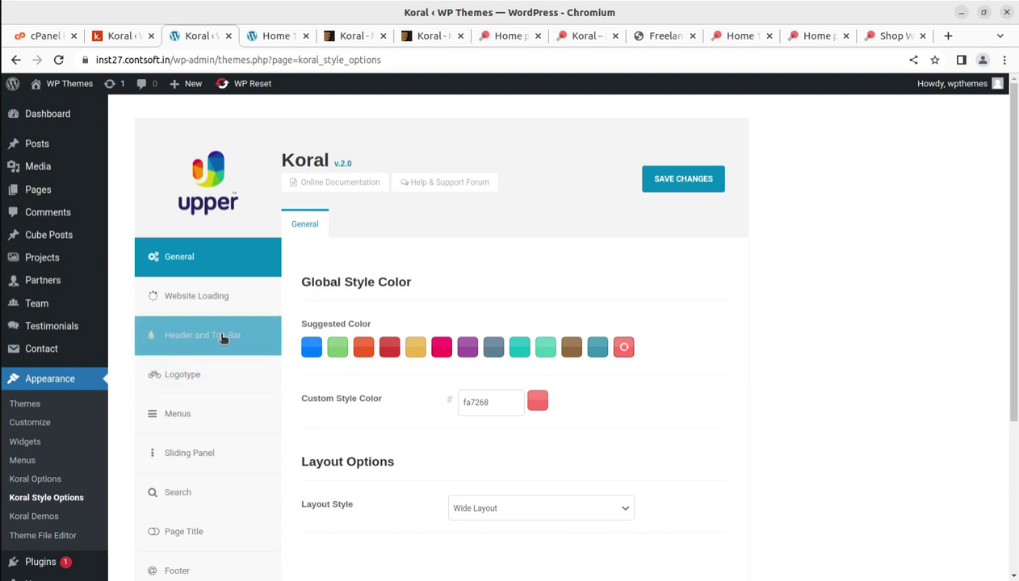
{"action": "scroll", "coordinate": [476, 341], "scroll_direction": "down", "scroll_amount": 2}
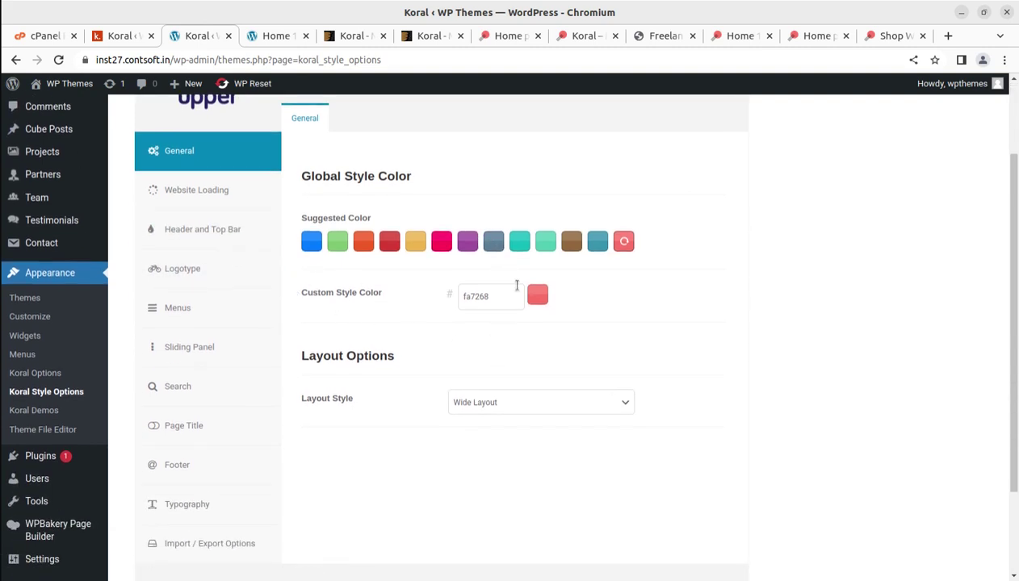
{"action": "left_click", "coordinate": [221, 201]}
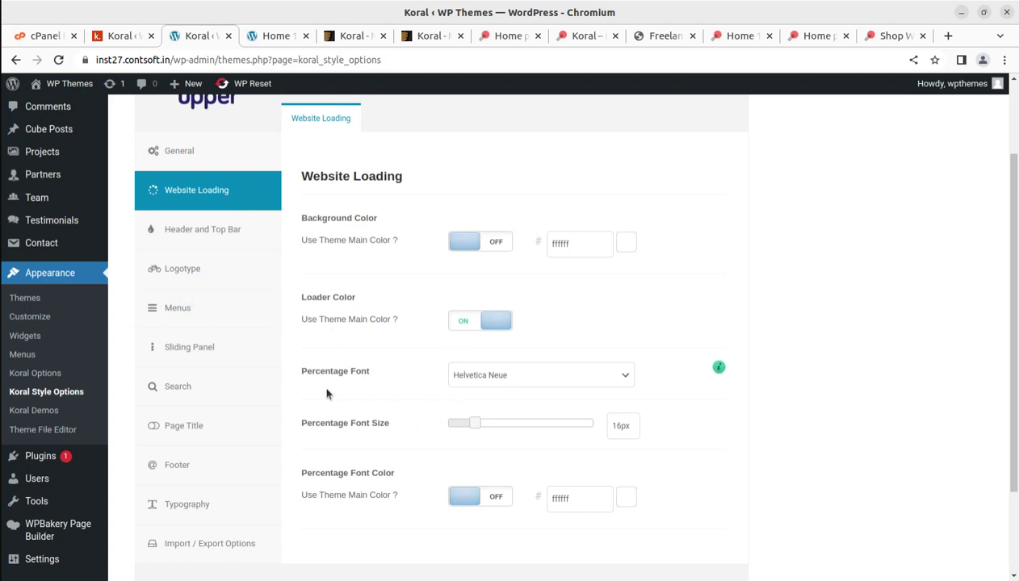
{"action": "scroll", "coordinate": [327, 393], "scroll_direction": "down", "scroll_amount": 2}
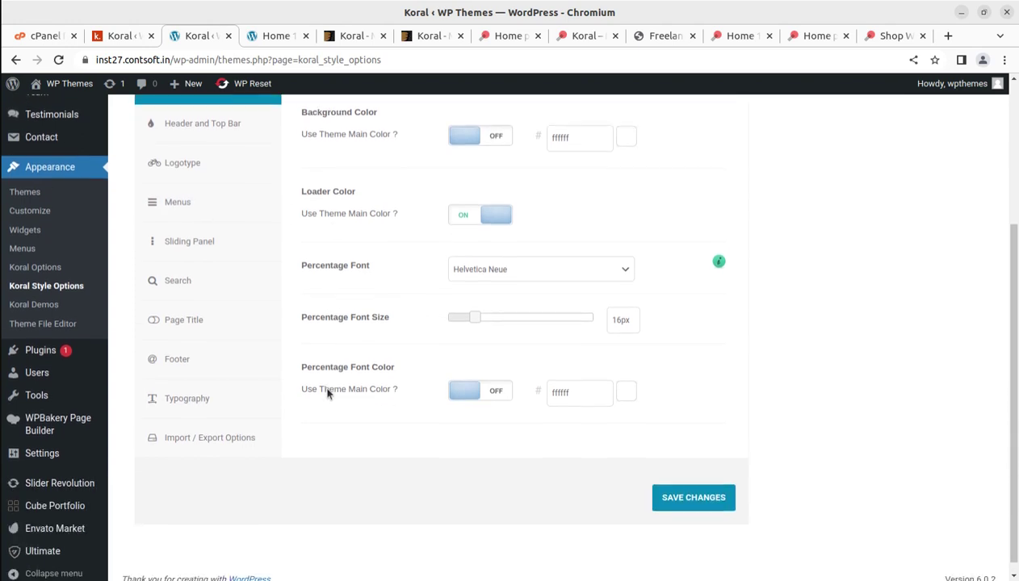
{"action": "scroll", "coordinate": [243, 319], "scroll_direction": "up", "scroll_amount": 2}
Look through the Header and Top Bar, Logotype, Menus, Sliding Panel, Search and Page Title style settings
{"action": "left_click", "coordinate": [208, 236]}
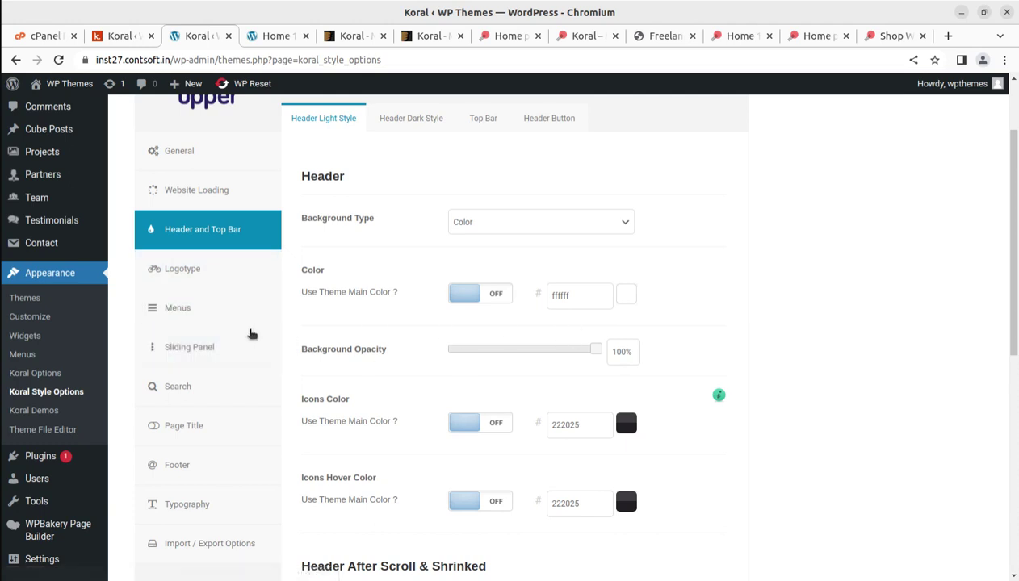
{"action": "left_click", "coordinate": [201, 273]}
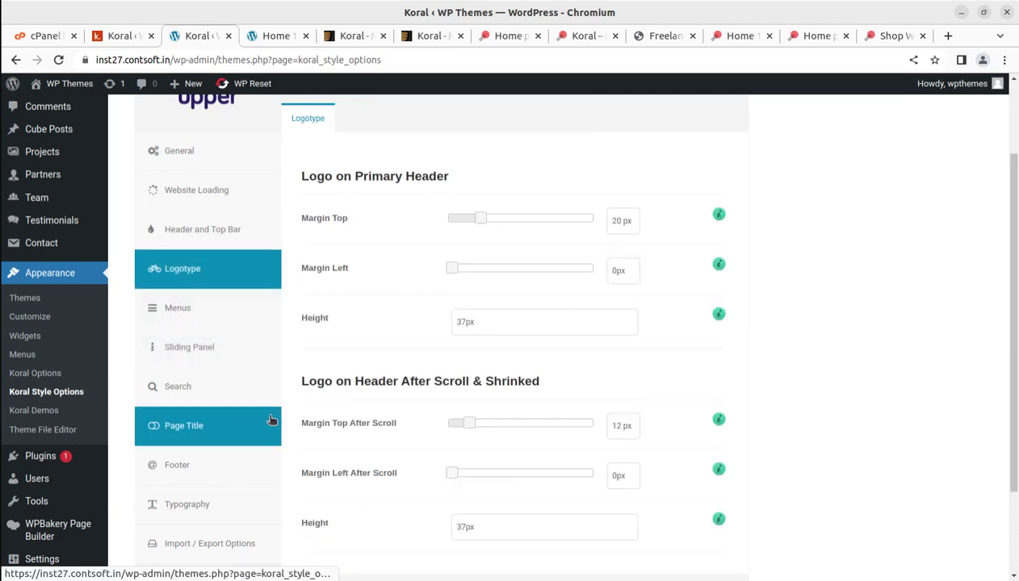
{"action": "scroll", "coordinate": [259, 404], "scroll_direction": "down", "scroll_amount": 2}
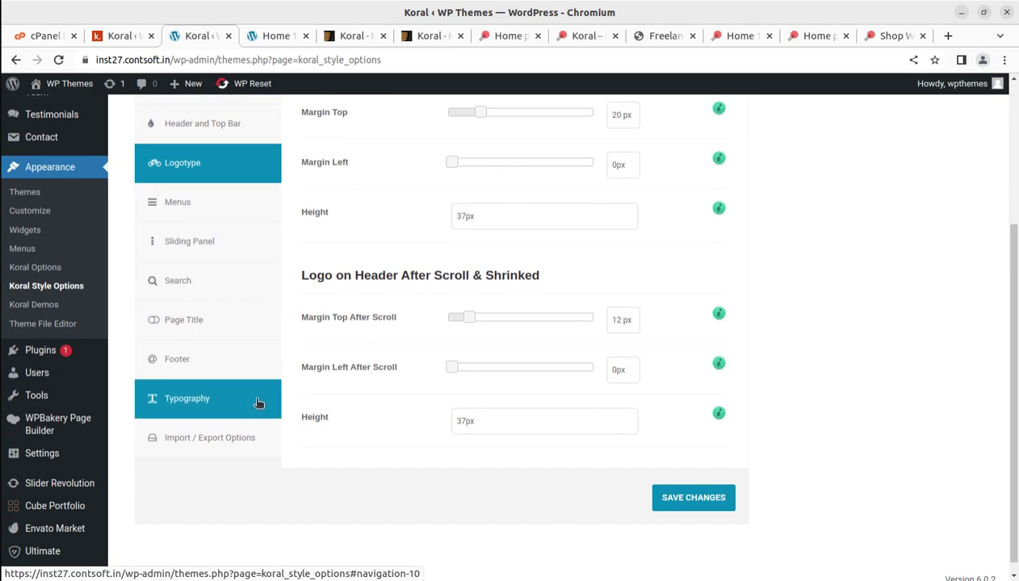
{"action": "left_click", "coordinate": [186, 203]}
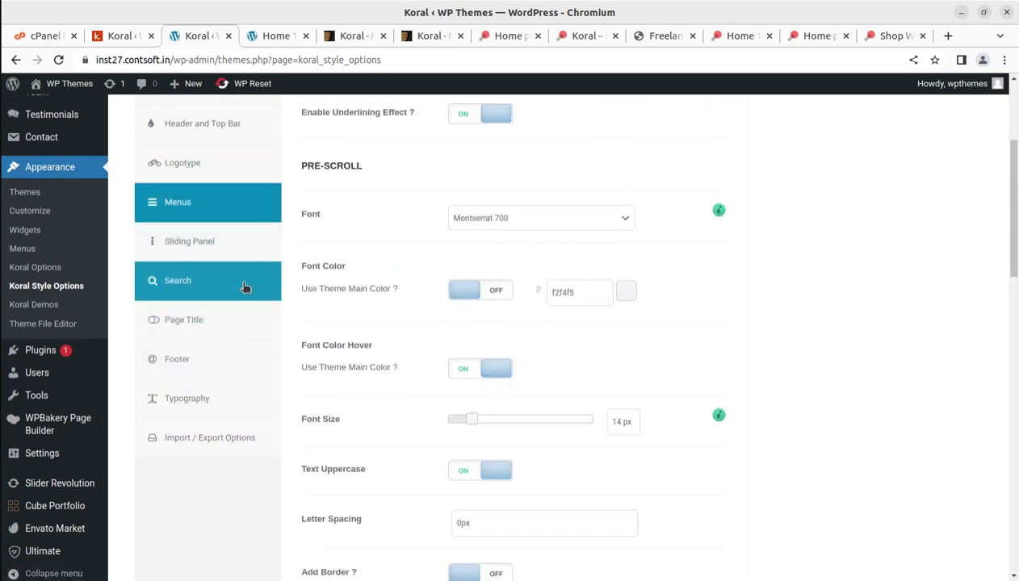
{"action": "left_click", "coordinate": [221, 252]}
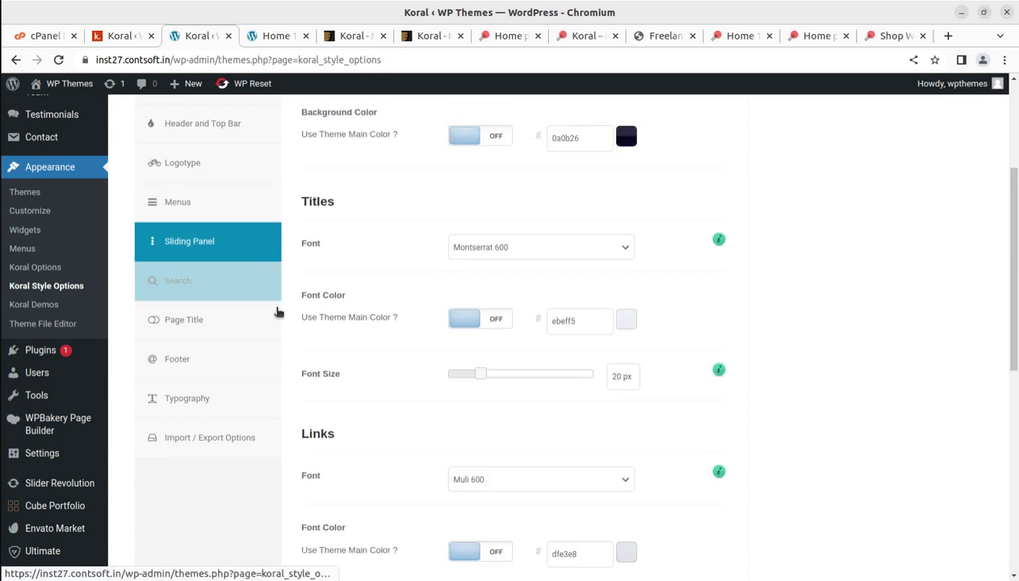
{"action": "left_click", "coordinate": [200, 283]}
{"action": "left_click", "coordinate": [200, 323]}
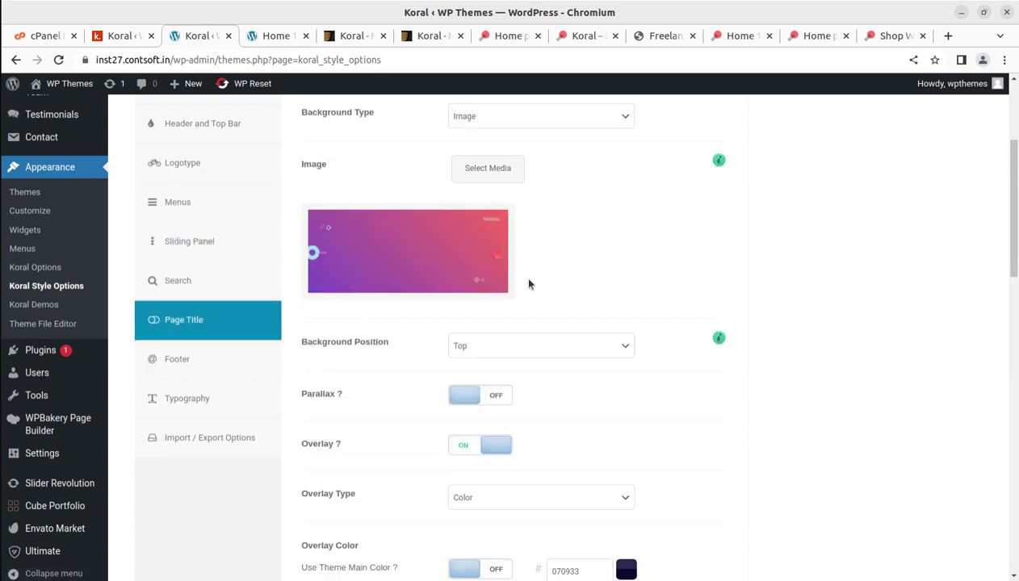
Review the Footer, Typography and Import / Export Options sections of Koral Style Options
{"action": "left_click", "coordinate": [173, 358]}
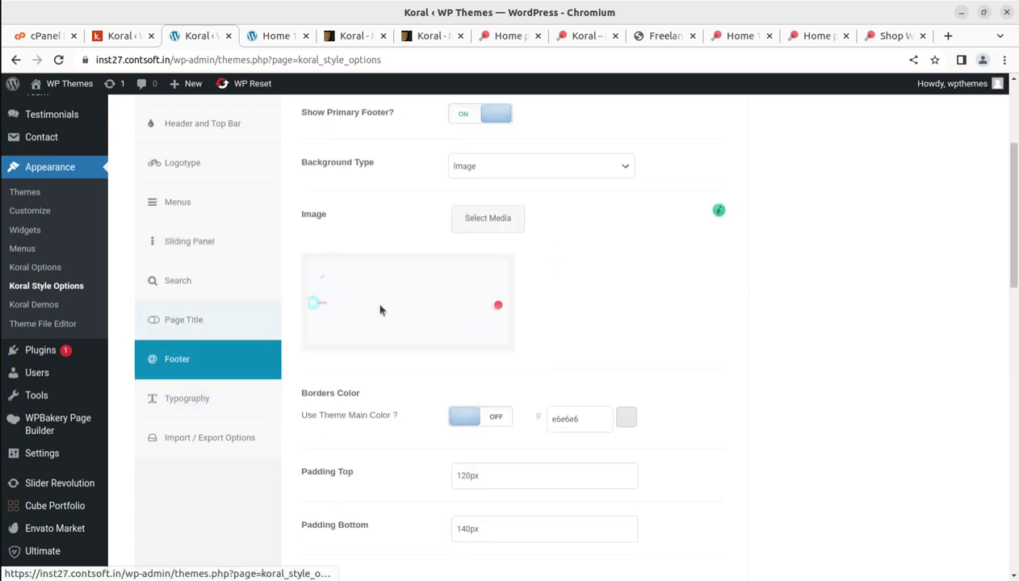
{"action": "scroll", "coordinate": [455, 391], "scroll_direction": "up", "scroll_amount": 1}
{"action": "scroll", "coordinate": [455, 391], "scroll_direction": "down", "scroll_amount": 3}
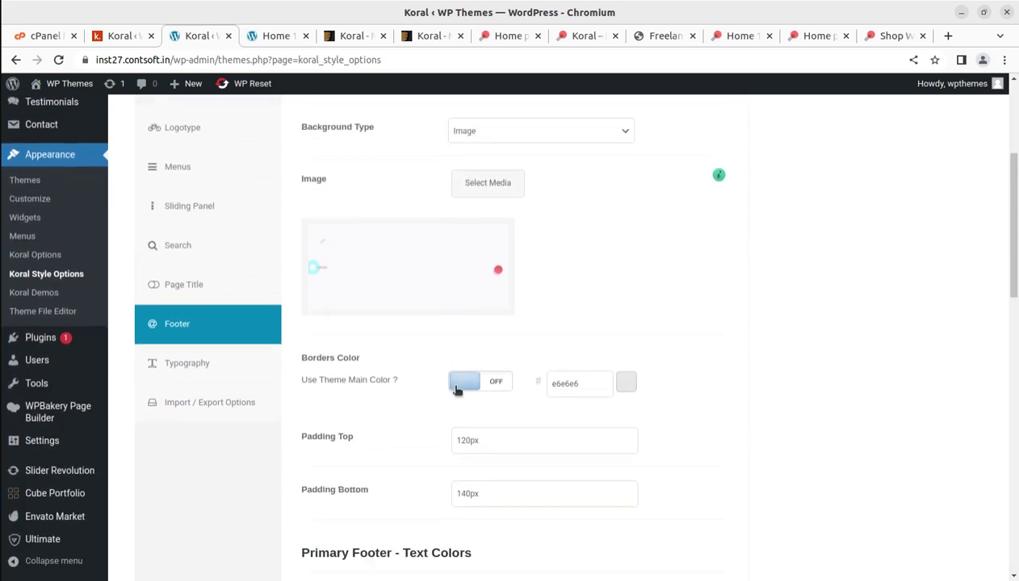
{"action": "left_click", "coordinate": [197, 365]}
{"action": "left_click", "coordinate": [196, 412]}
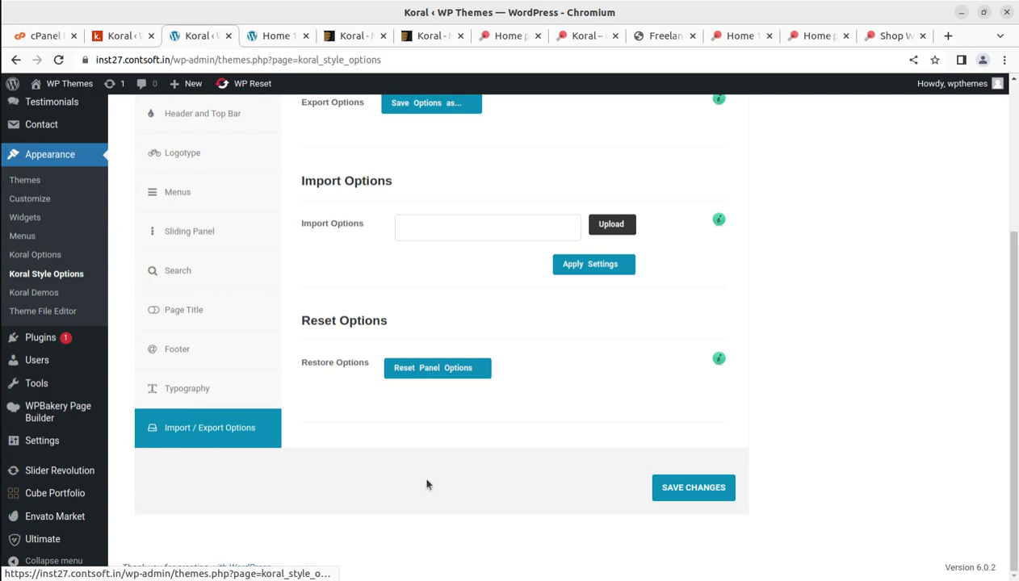
{"action": "scroll", "coordinate": [427, 483], "scroll_direction": "up", "scroll_amount": 5}
{"action": "scroll", "coordinate": [426, 486], "scroll_direction": "down", "scroll_amount": 4}
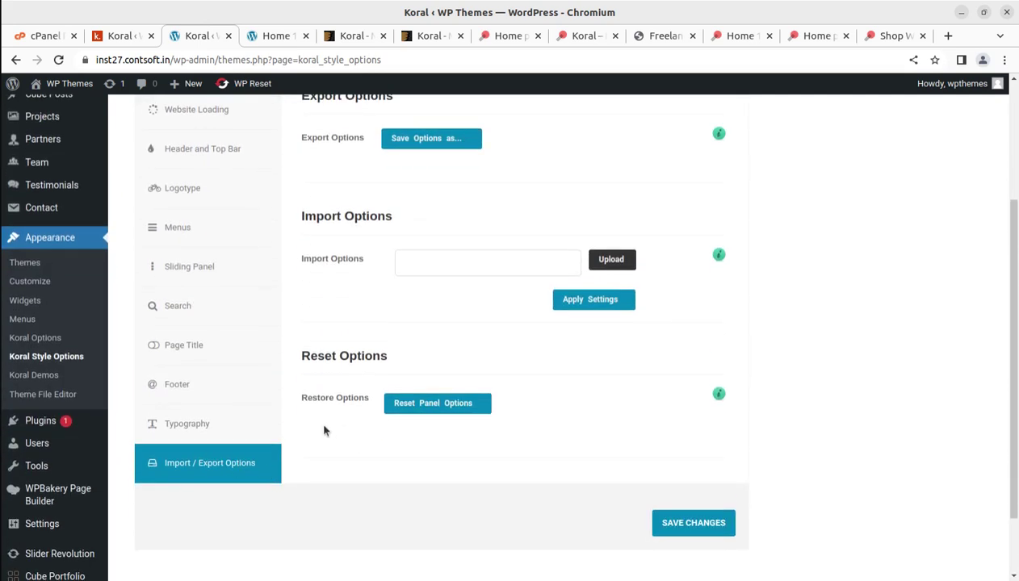
{"action": "scroll", "coordinate": [323, 431], "scroll_direction": "up", "scroll_amount": 3}
{"action": "scroll", "coordinate": [45, 493], "scroll_direction": "down", "scroll_amount": 1}
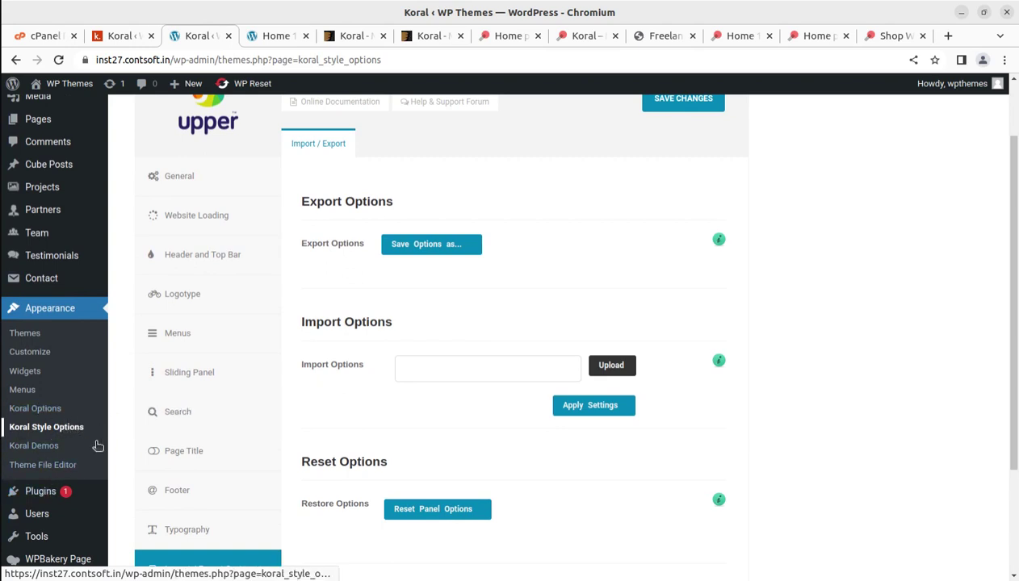
Open the Koral Demos importer and browse the pre-defined demo websites
{"action": "left_click", "coordinate": [36, 448]}
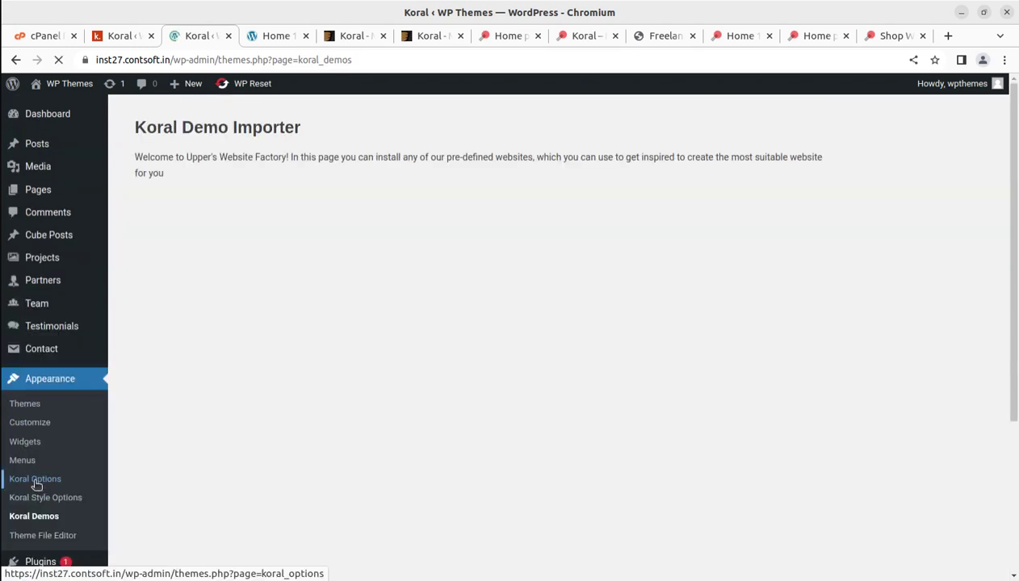
{"action": "scroll", "coordinate": [214, 478], "scroll_direction": "down", "scroll_amount": 4}
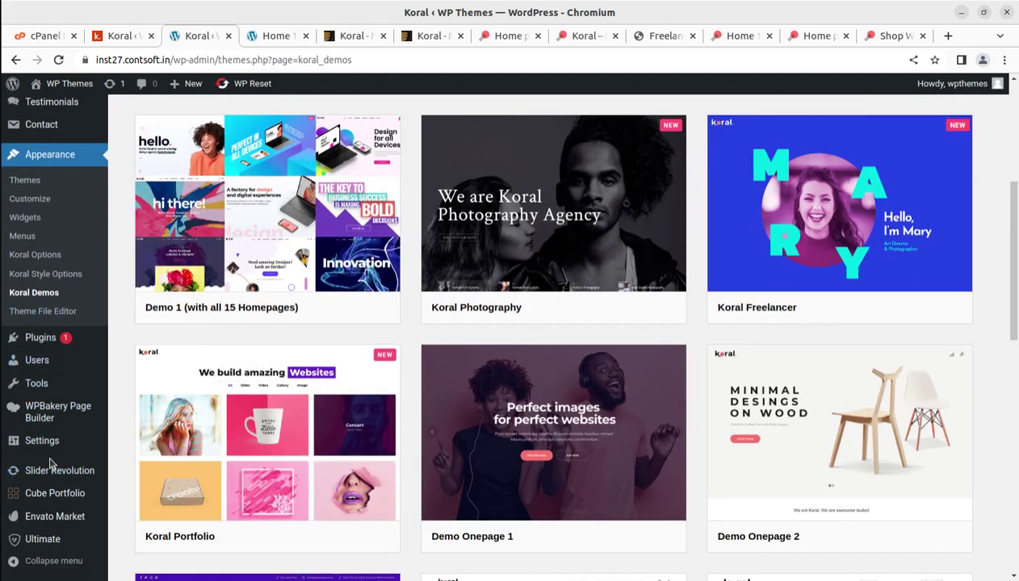
{"action": "scroll", "coordinate": [54, 476], "scroll_direction": "down", "scroll_amount": 2}
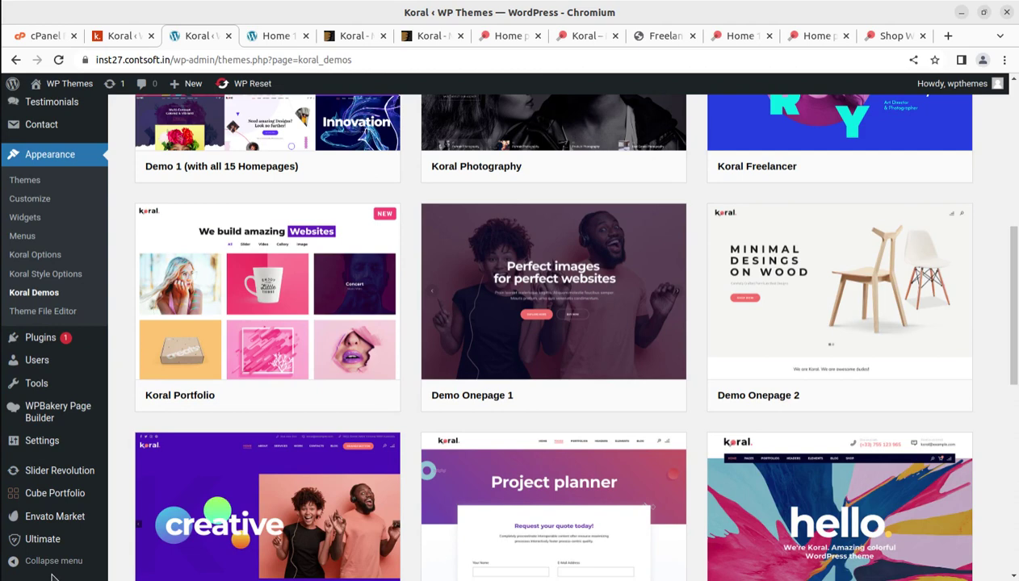
Open Cube Portfolio and look through the whole Portfolios List with its types, shortcodes and actions
{"action": "mouse_move", "coordinate": [51, 495]}
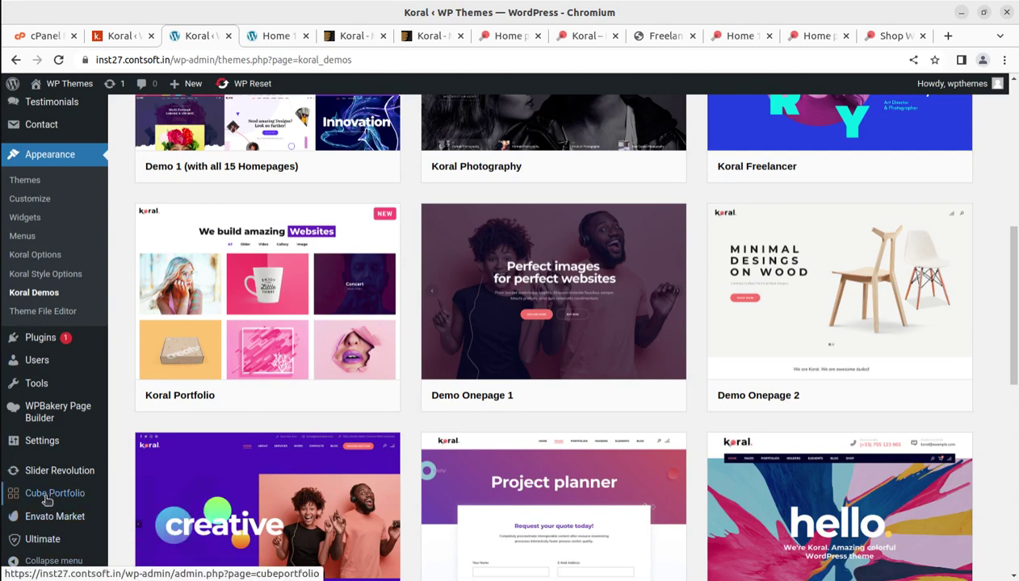
{"action": "left_click", "coordinate": [48, 498]}
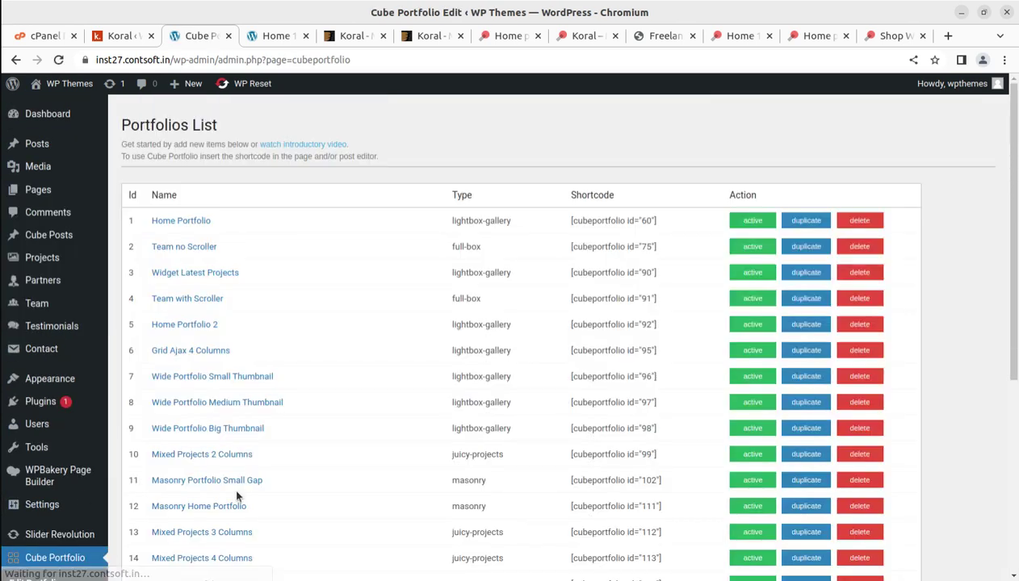
{"action": "scroll", "coordinate": [415, 420], "scroll_direction": "down", "scroll_amount": 3}
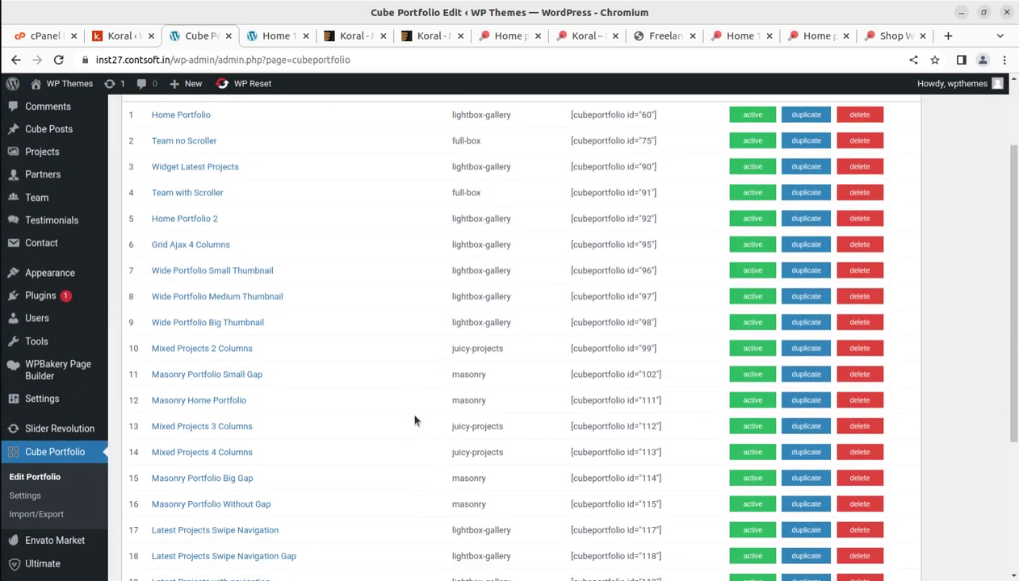
{"action": "scroll", "coordinate": [257, 297], "scroll_direction": "down", "scroll_amount": 5}
{"action": "scroll", "coordinate": [298, 488], "scroll_direction": "up", "scroll_amount": 5}
{"action": "scroll", "coordinate": [298, 487], "scroll_direction": "up", "scroll_amount": 2}
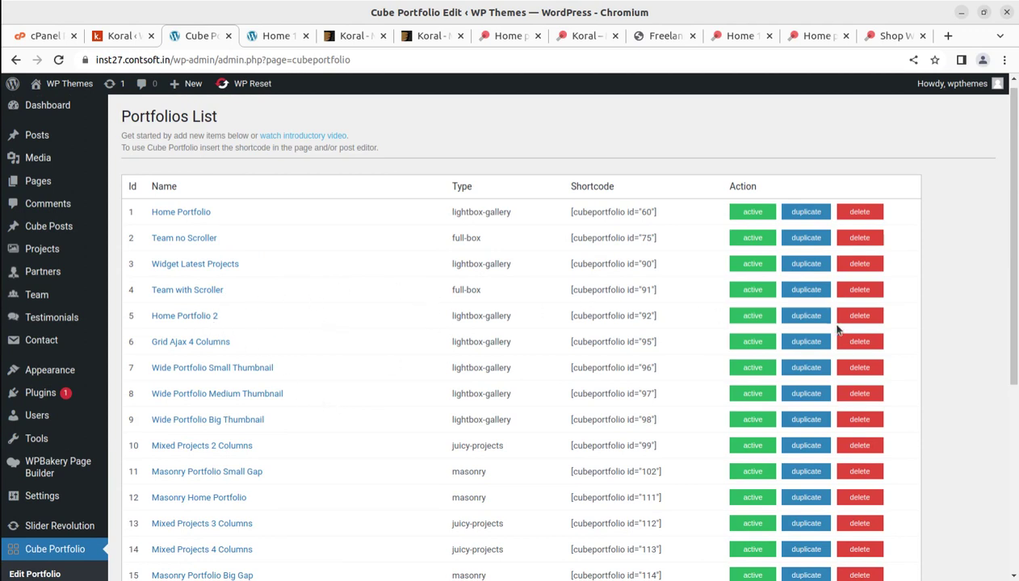
Open the Home Portfolio 2 template and examine its gallery items and general options in the live template builder
{"action": "left_click", "coordinate": [180, 317]}
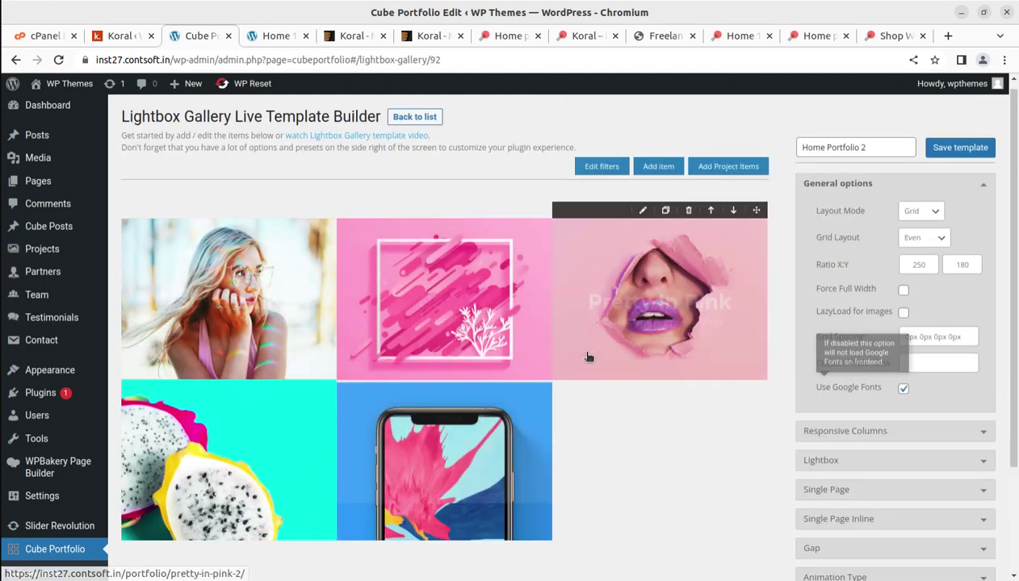
{"action": "scroll", "coordinate": [554, 456], "scroll_direction": "down", "scroll_amount": 2}
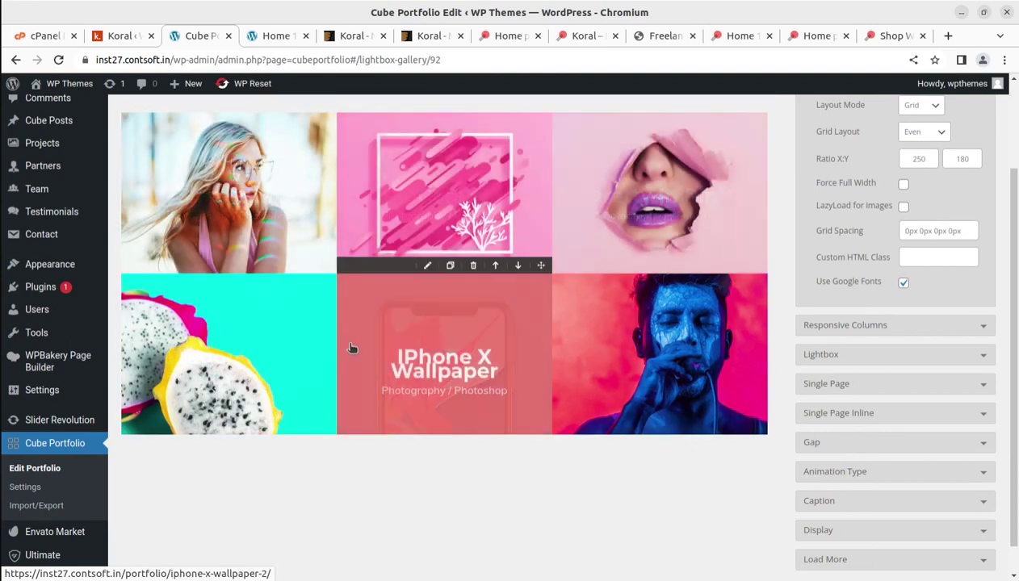
{"action": "scroll", "coordinate": [323, 258], "scroll_direction": "up", "scroll_amount": 1}
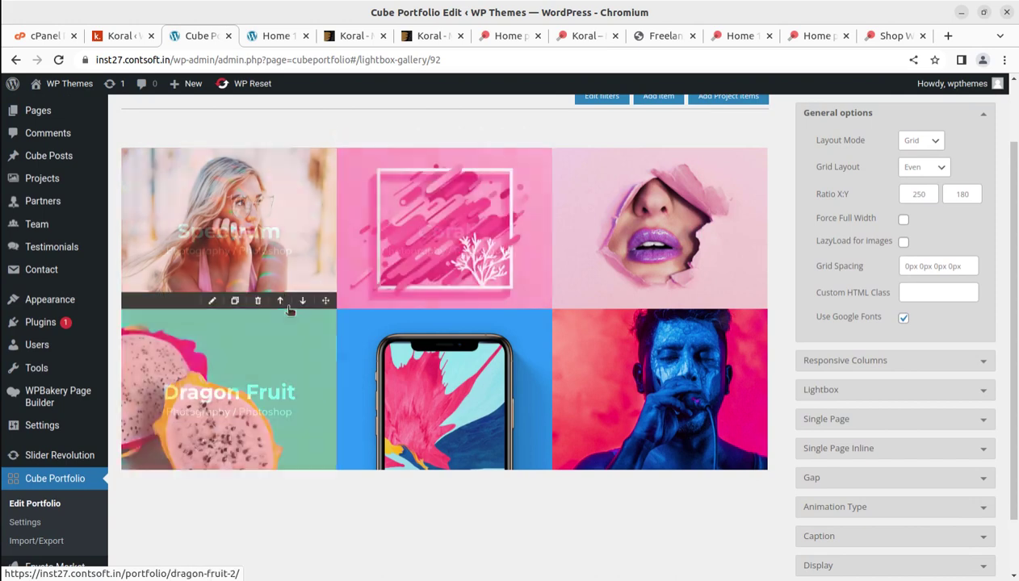
{"action": "scroll", "coordinate": [285, 506], "scroll_direction": "down", "scroll_amount": 2}
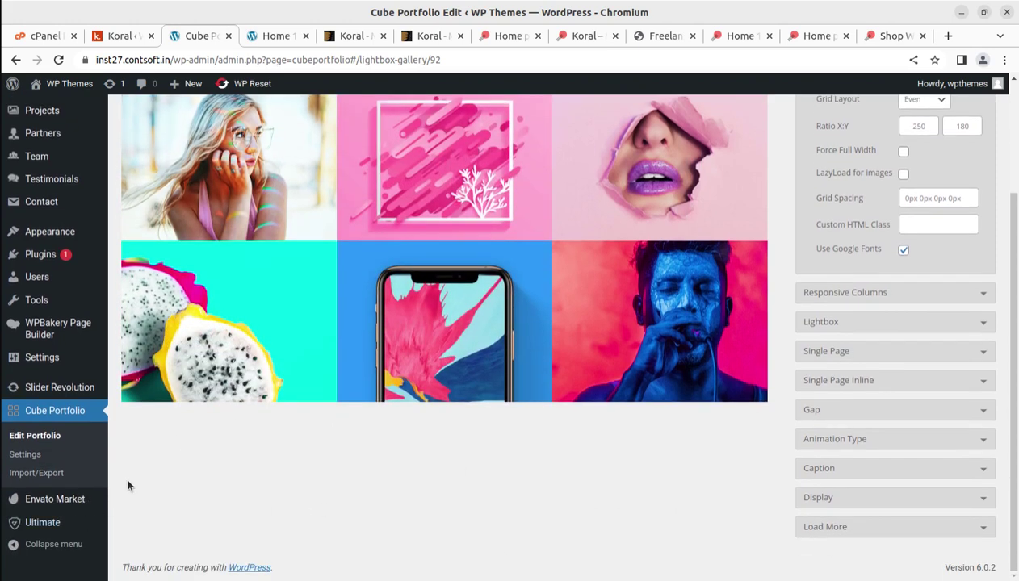
{"action": "scroll", "coordinate": [128, 485], "scroll_direction": "up", "scroll_amount": 4}
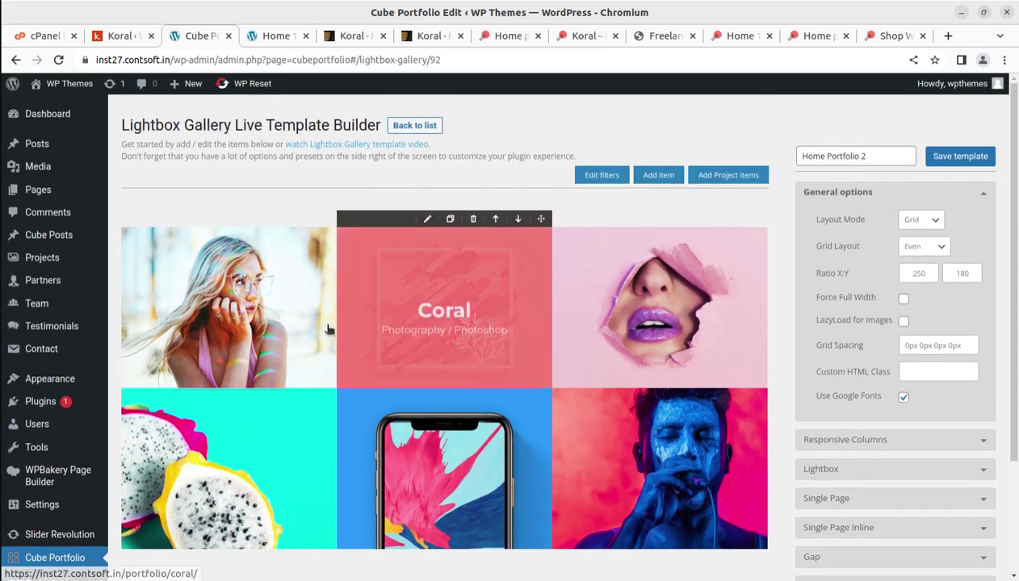
Switch to the live site, open its main home page and look down to the portfolio grid
{"action": "left_click", "coordinate": [275, 36]}
{"action": "scroll", "coordinate": [411, 290], "scroll_direction": "down", "scroll_amount": 5}
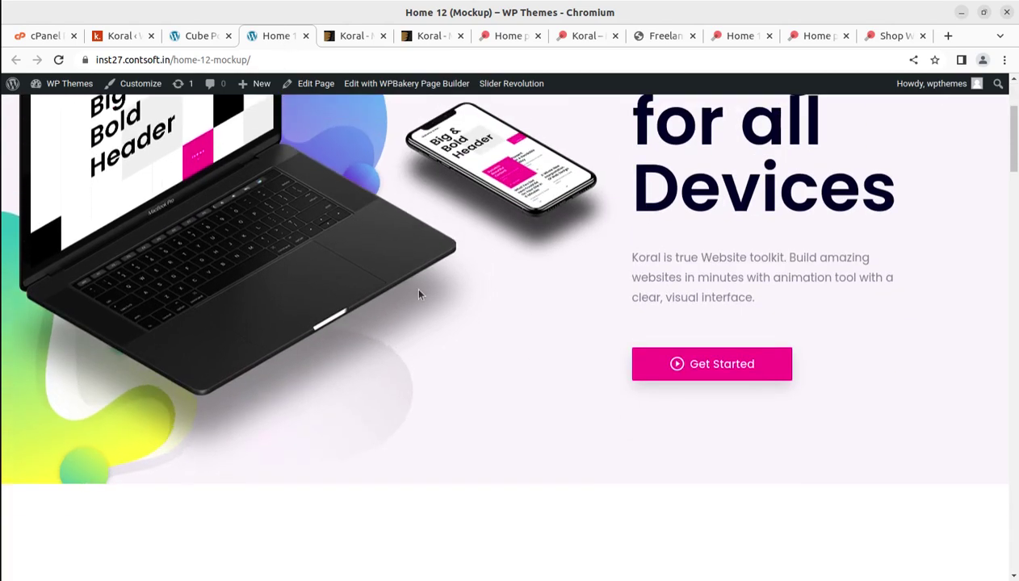
{"action": "scroll", "coordinate": [441, 357], "scroll_direction": "up", "scroll_amount": 5}
{"action": "scroll", "coordinate": [440, 357], "scroll_direction": "up", "scroll_amount": 2}
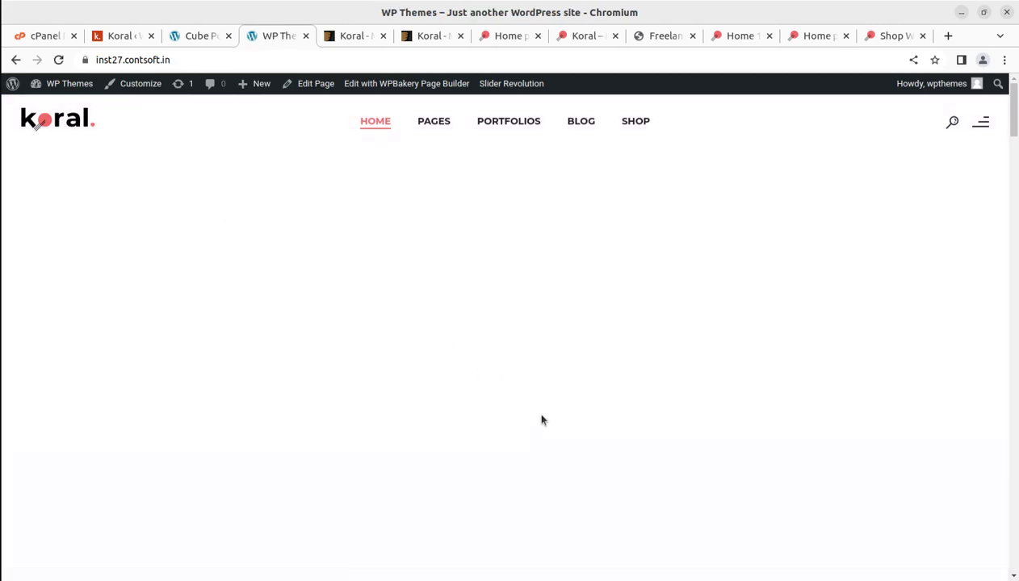
{"action": "scroll", "coordinate": [536, 418], "scroll_direction": "down", "scroll_amount": 8}
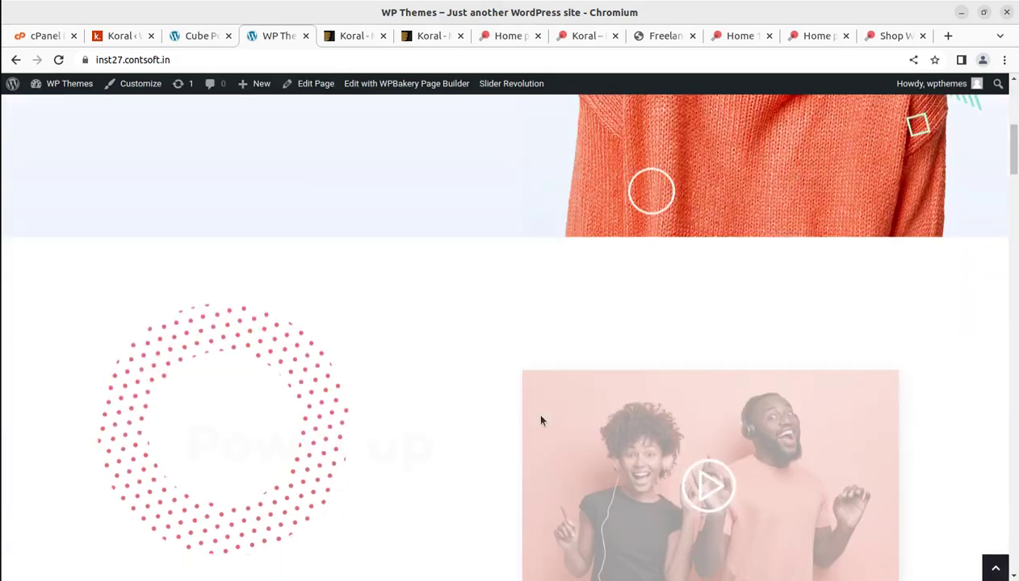
{"action": "scroll", "coordinate": [532, 421], "scroll_direction": "down", "scroll_amount": 15}
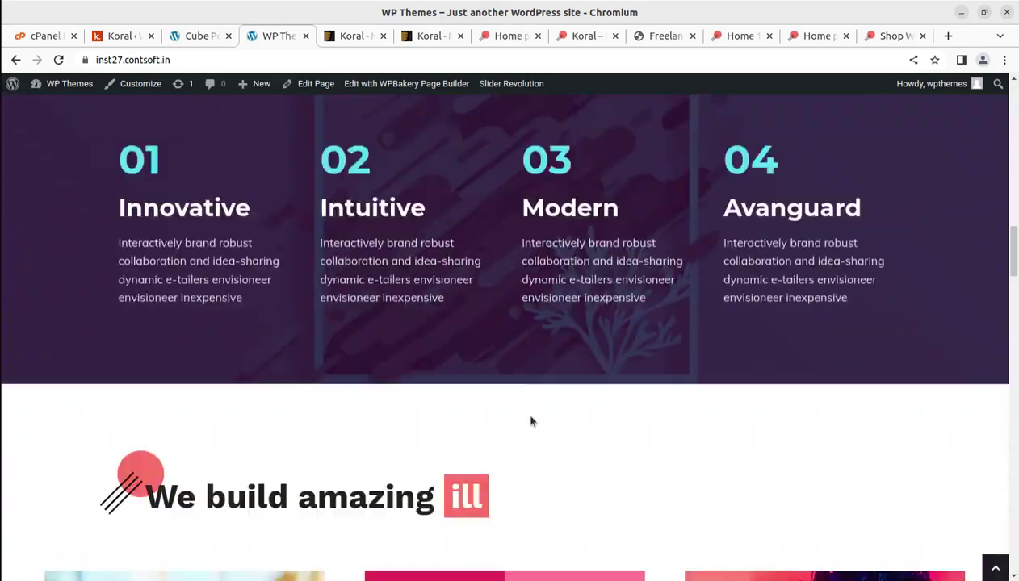
{"action": "scroll", "coordinate": [518, 296], "scroll_direction": "down", "scroll_amount": 3}
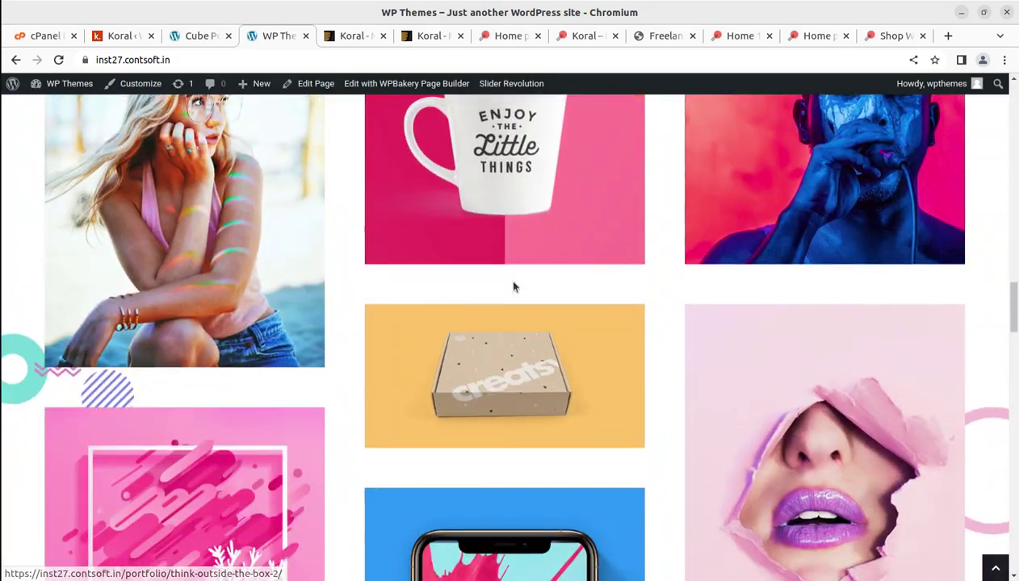
Open Slider Revolution in the WordPress admin, and examine the hero slider at the top of the live home page
{"action": "left_click", "coordinate": [198, 36]}
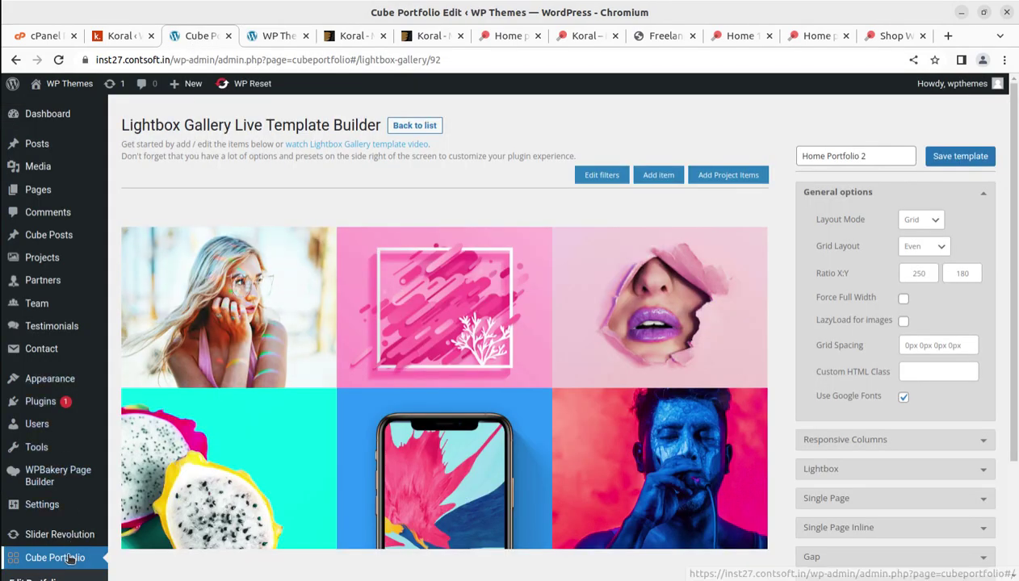
{"action": "scroll", "coordinate": [71, 556], "scroll_direction": "down", "scroll_amount": 2}
{"action": "left_click", "coordinate": [51, 398]}
{"action": "left_click", "coordinate": [273, 35]}
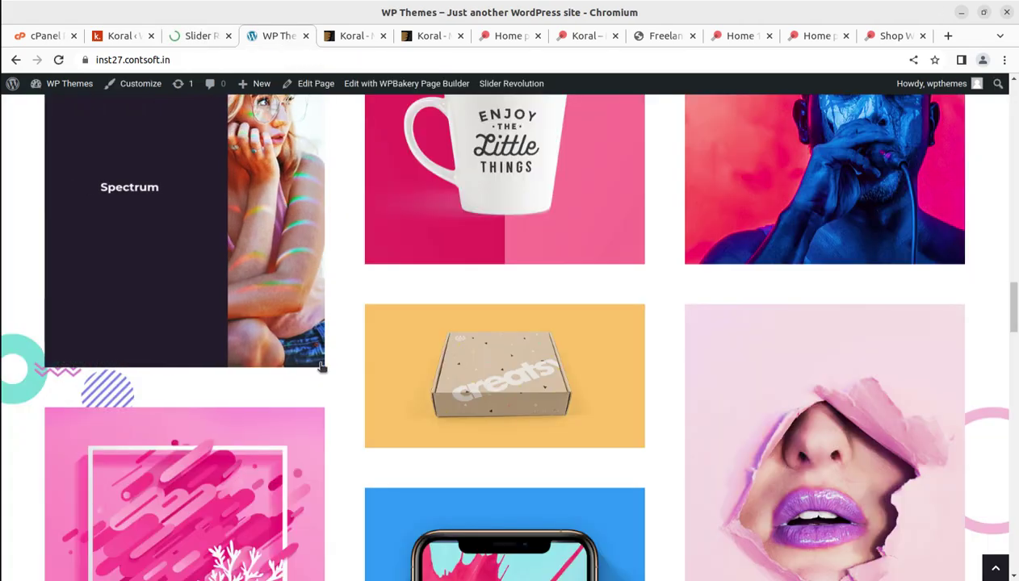
{"action": "scroll", "coordinate": [314, 362], "scroll_direction": "up", "scroll_amount": 20}
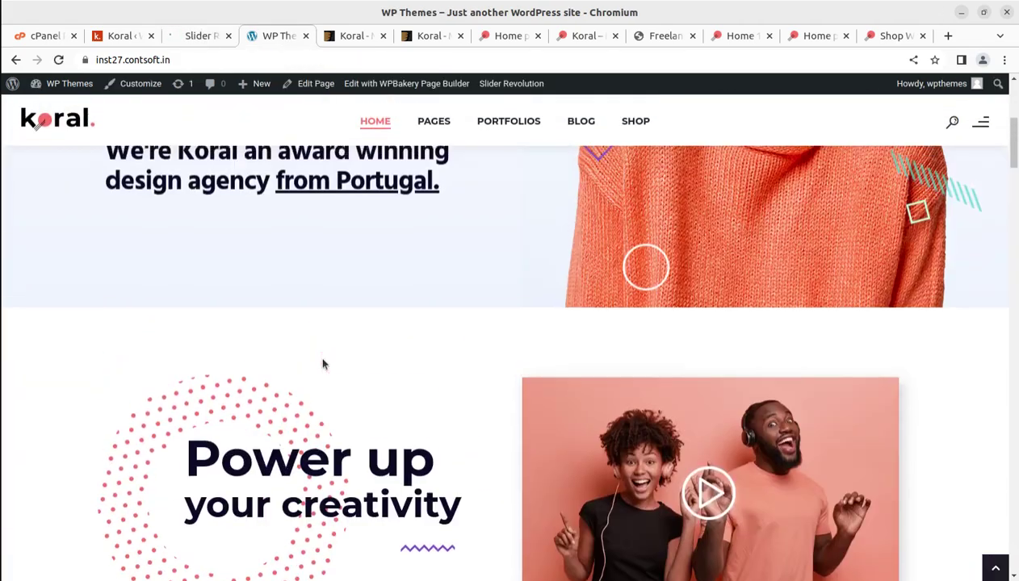
{"action": "scroll", "coordinate": [322, 364], "scroll_direction": "up", "scroll_amount": 3}
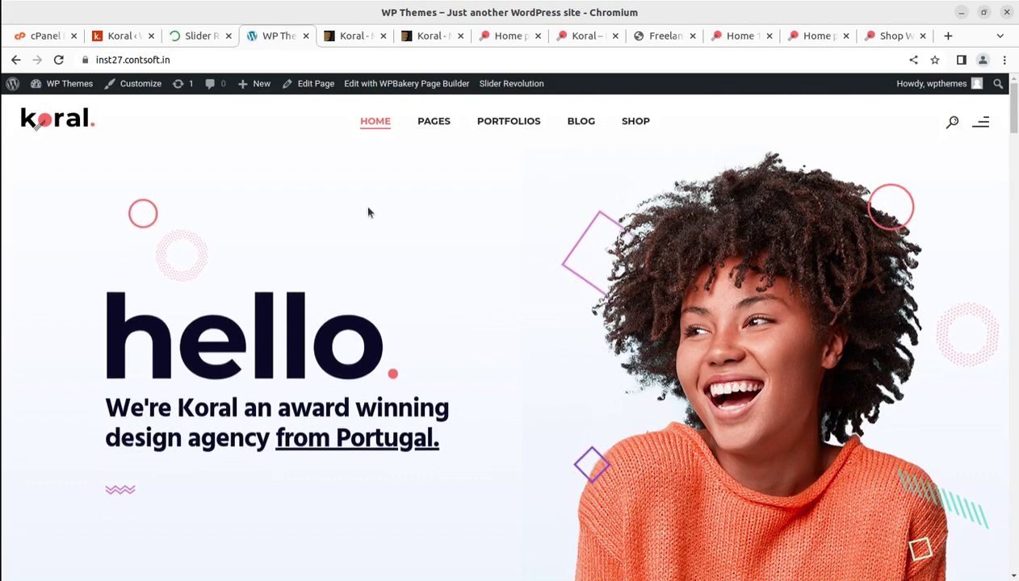
{"action": "mouse_move", "coordinate": [320, 182]}
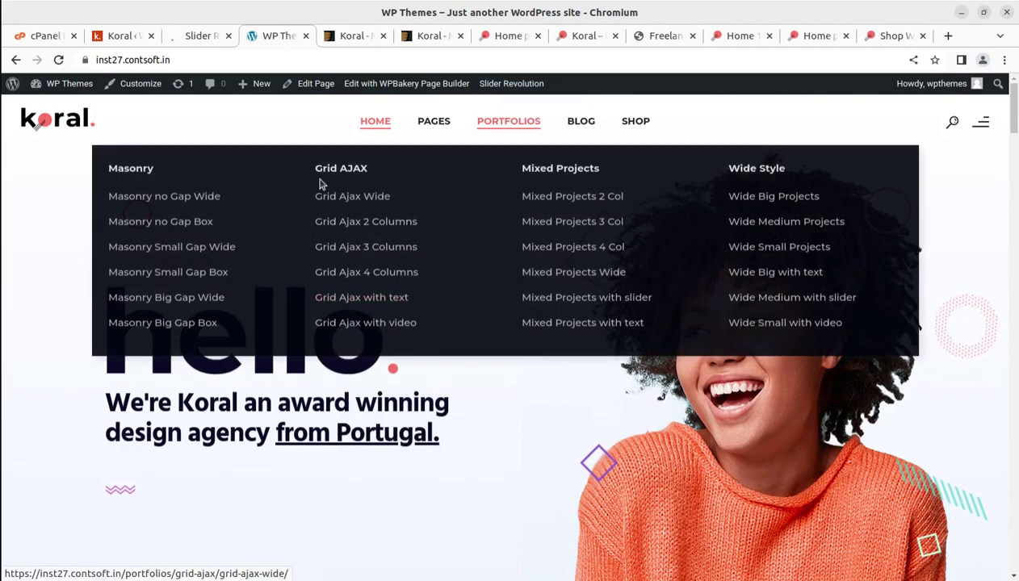
Browse the Slider Revolution modules through the third page and open the Home 1 slider in the editor
{"action": "left_click", "coordinate": [205, 39]}
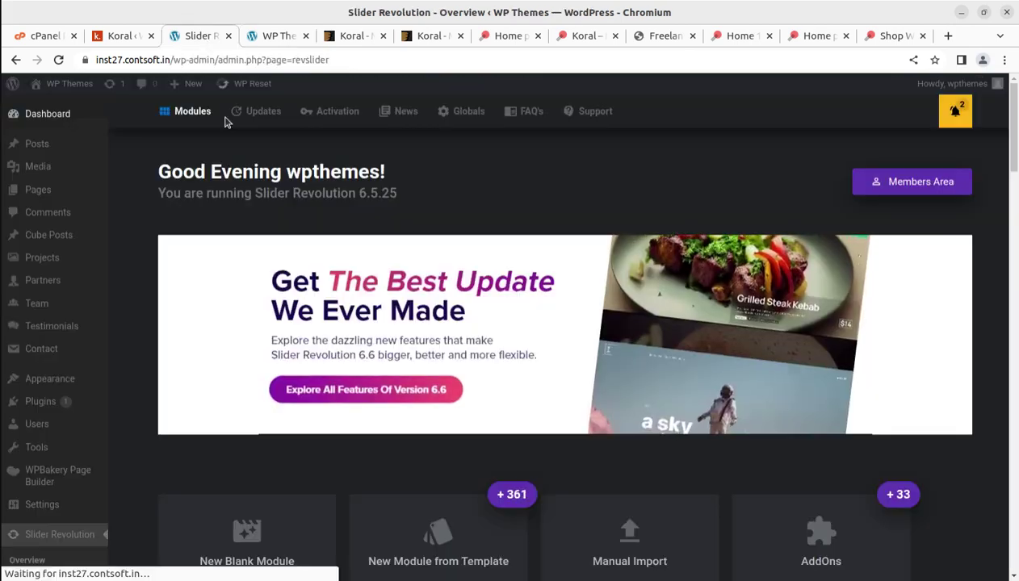
{"action": "scroll", "coordinate": [401, 436], "scroll_direction": "down", "scroll_amount": 4}
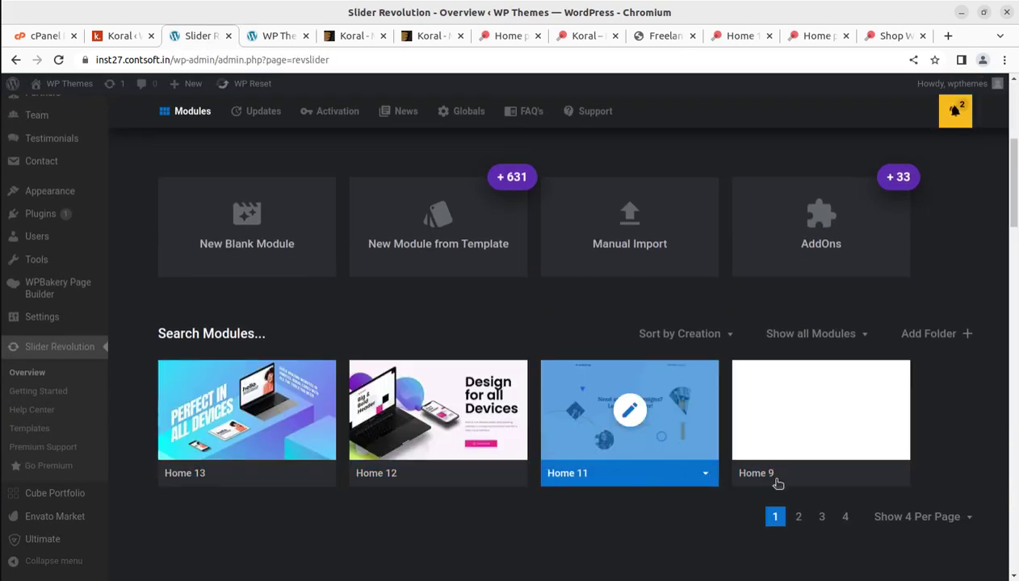
{"action": "left_click", "coordinate": [799, 518]}
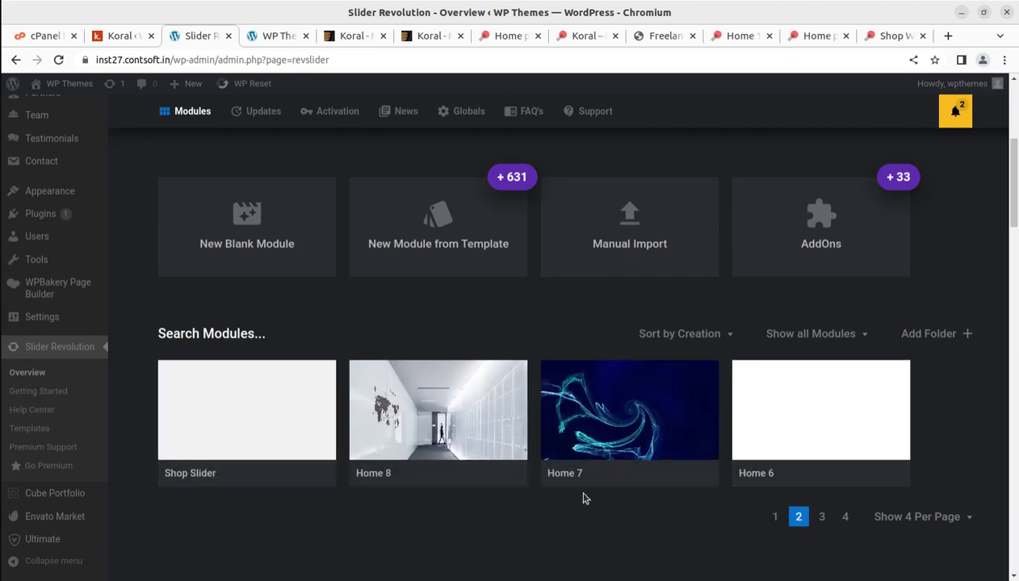
{"action": "left_click", "coordinate": [821, 521]}
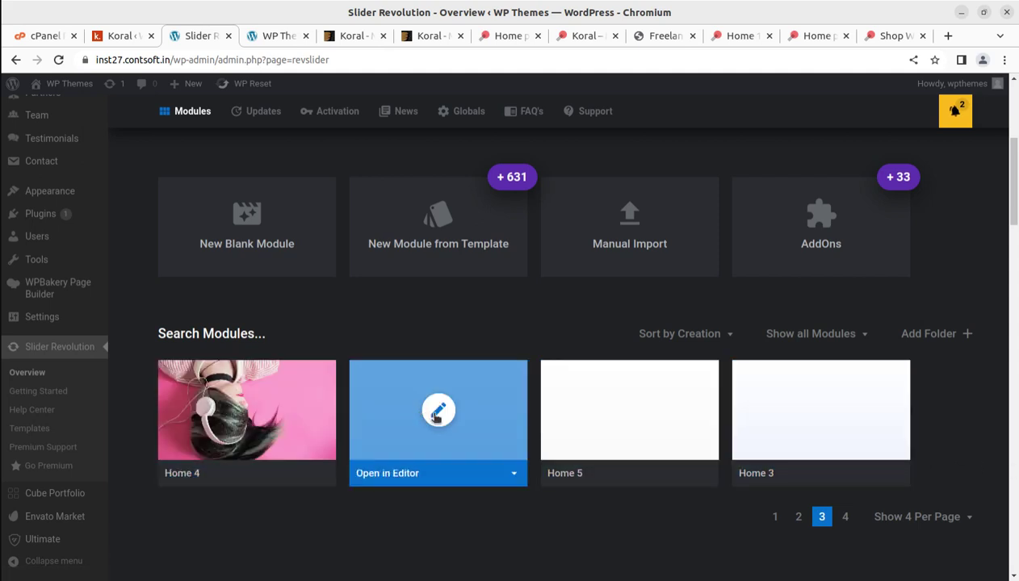
{"action": "left_click", "coordinate": [437, 413]}
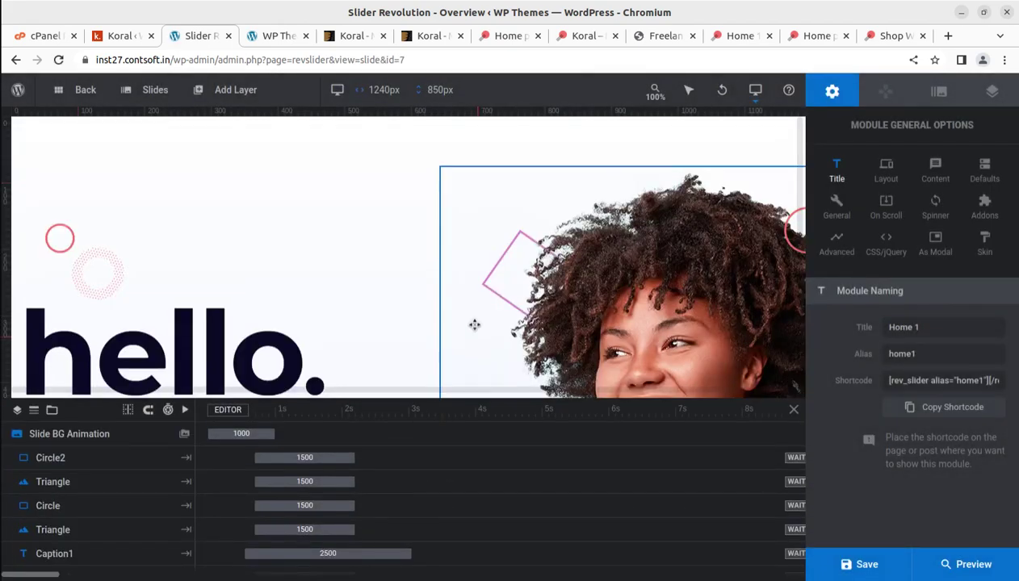
Inspect the Home 1 slider's "hello" headline, tagline text and woman image layers and the layer types that can be added
{"action": "scroll", "coordinate": [472, 323], "scroll_direction": "down", "scroll_amount": 5}
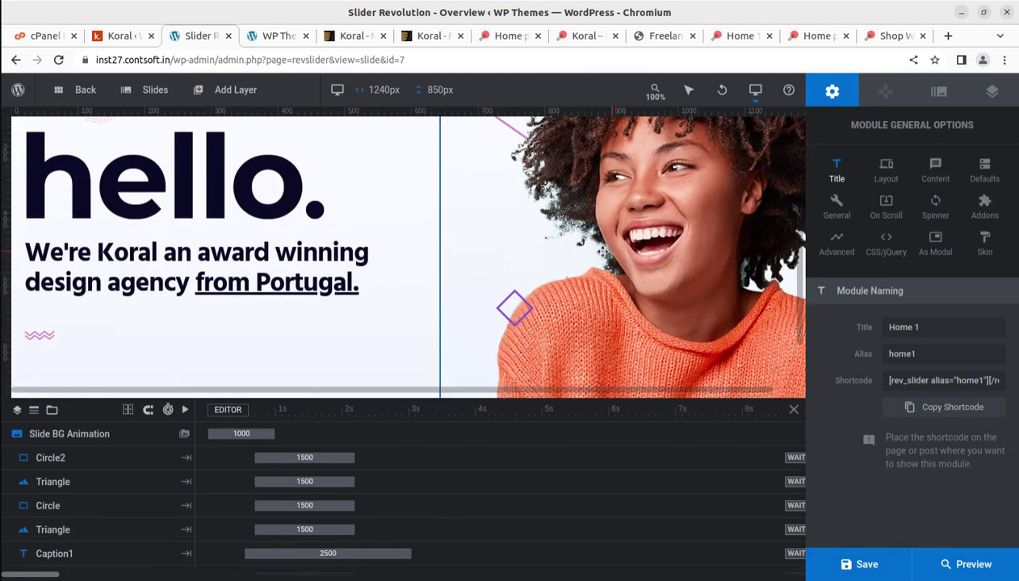
{"action": "scroll", "coordinate": [601, 252], "scroll_direction": "up", "scroll_amount": 2}
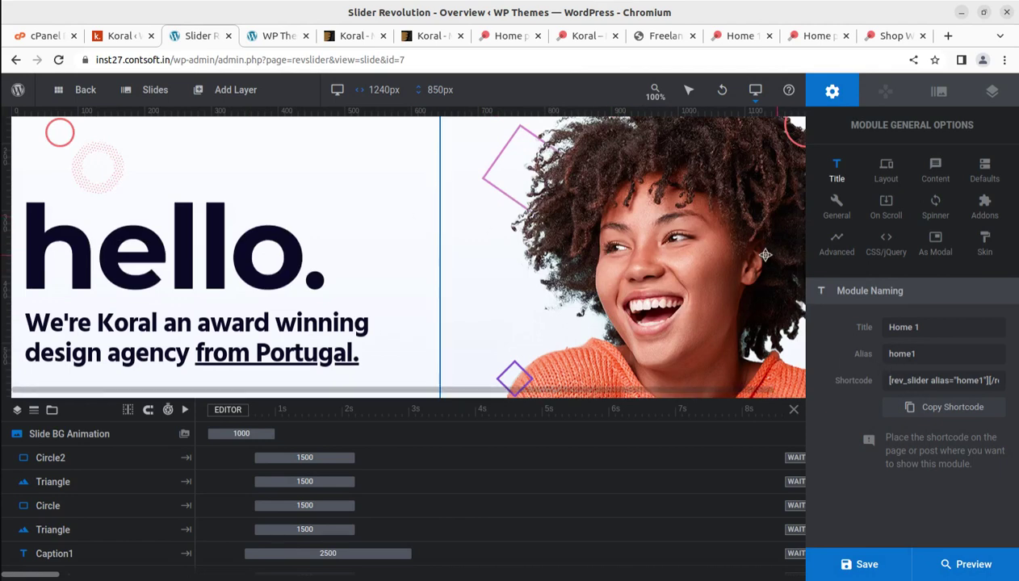
{"action": "left_click", "coordinate": [268, 265]}
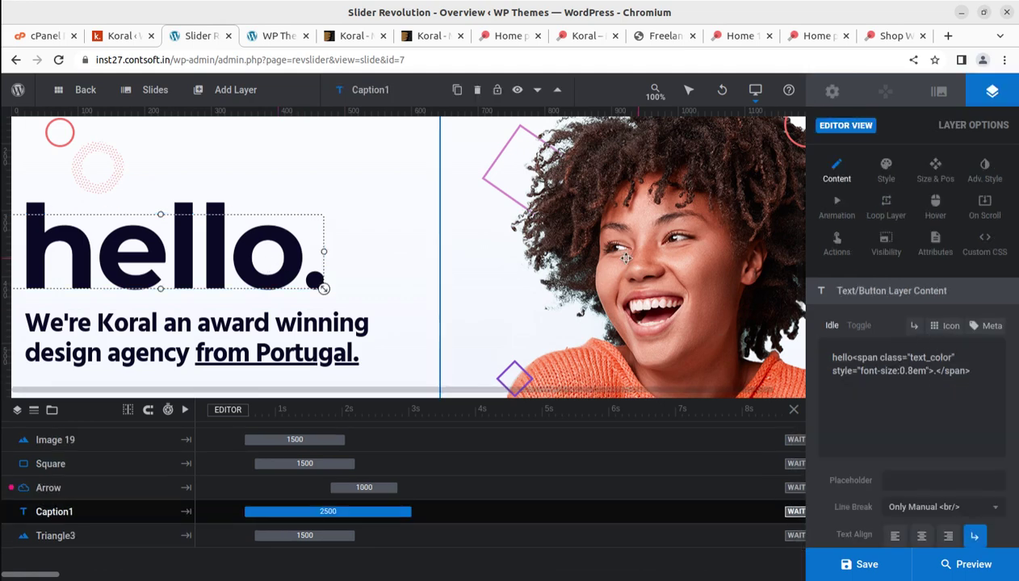
{"action": "left_click", "coordinate": [250, 345]}
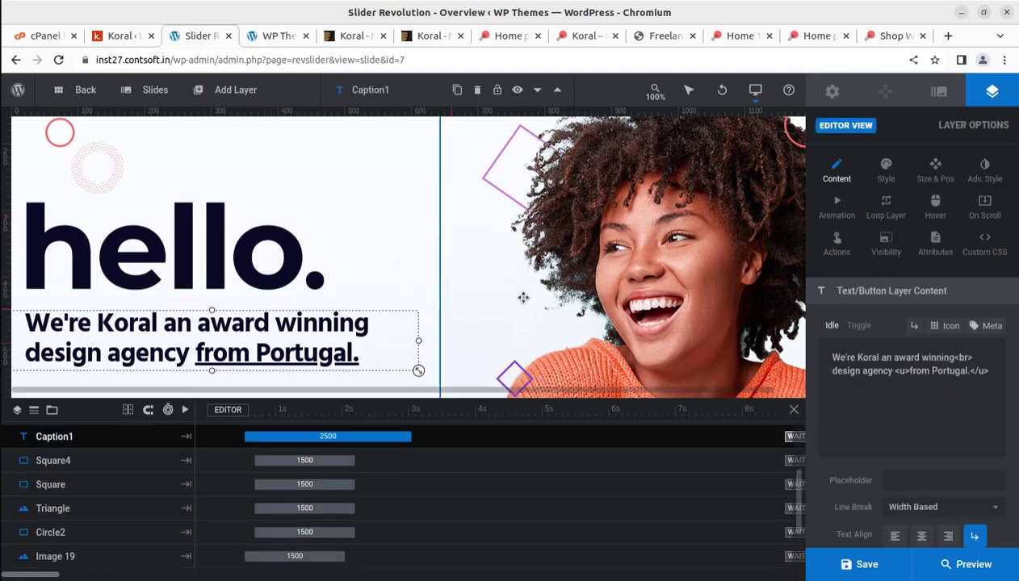
{"action": "left_click", "coordinate": [435, 339]}
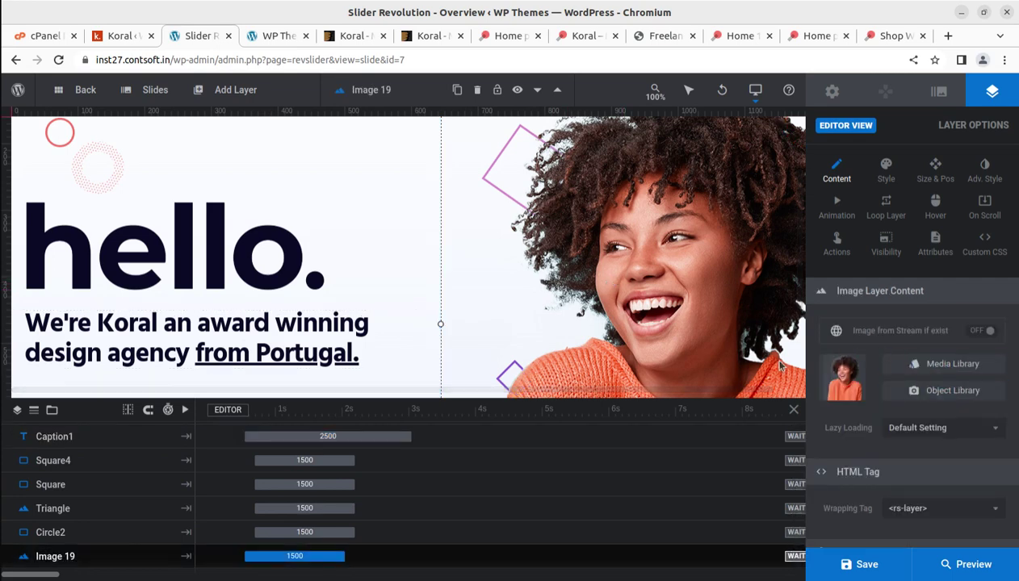
{"action": "scroll", "coordinate": [634, 317], "scroll_direction": "up", "scroll_amount": 2}
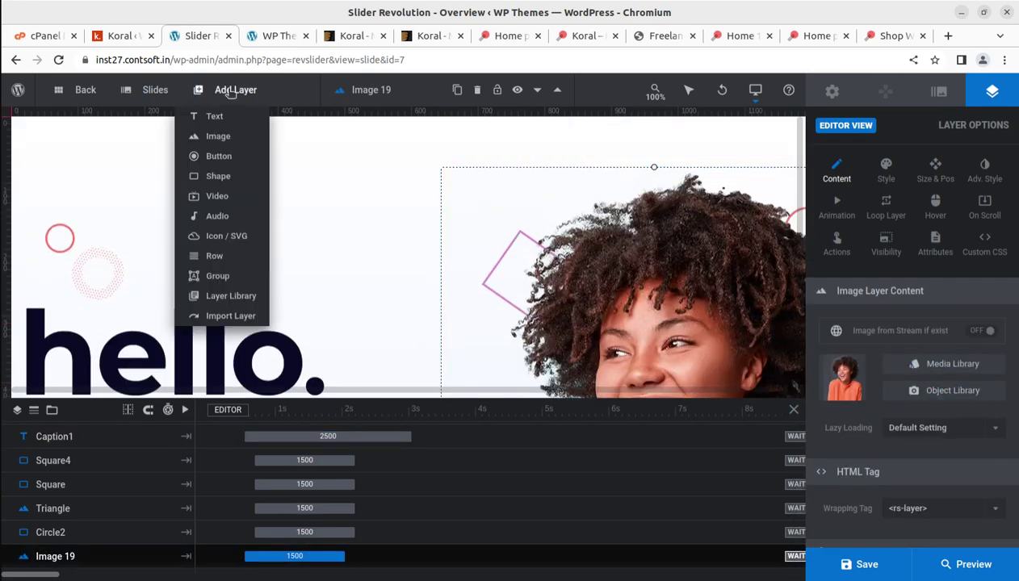
Return to the Slider Revolution overview and show the available actions for the Home 12 module
{"action": "left_click", "coordinate": [84, 91]}
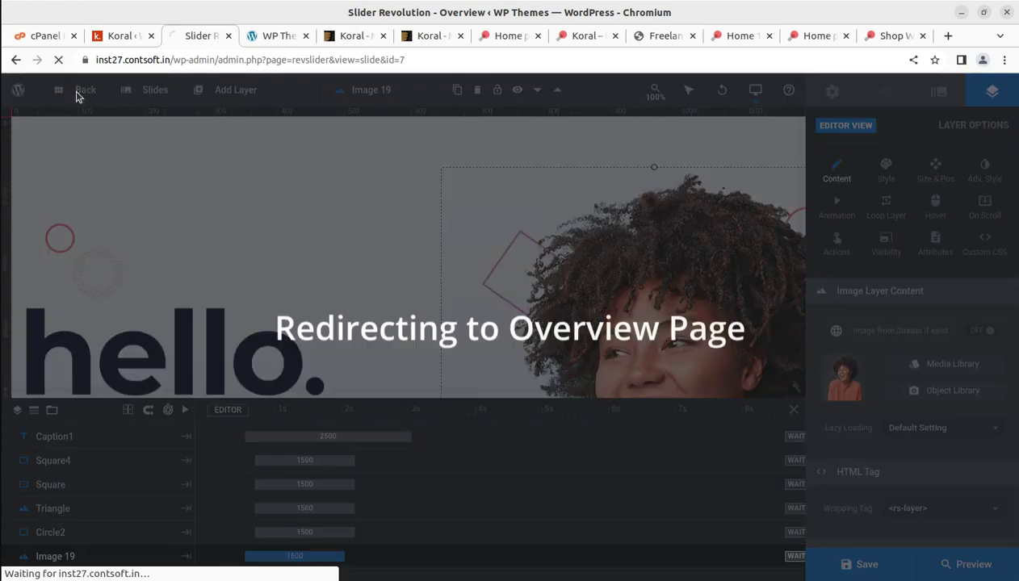
{"action": "scroll", "coordinate": [520, 345], "scroll_direction": "down", "scroll_amount": 4}
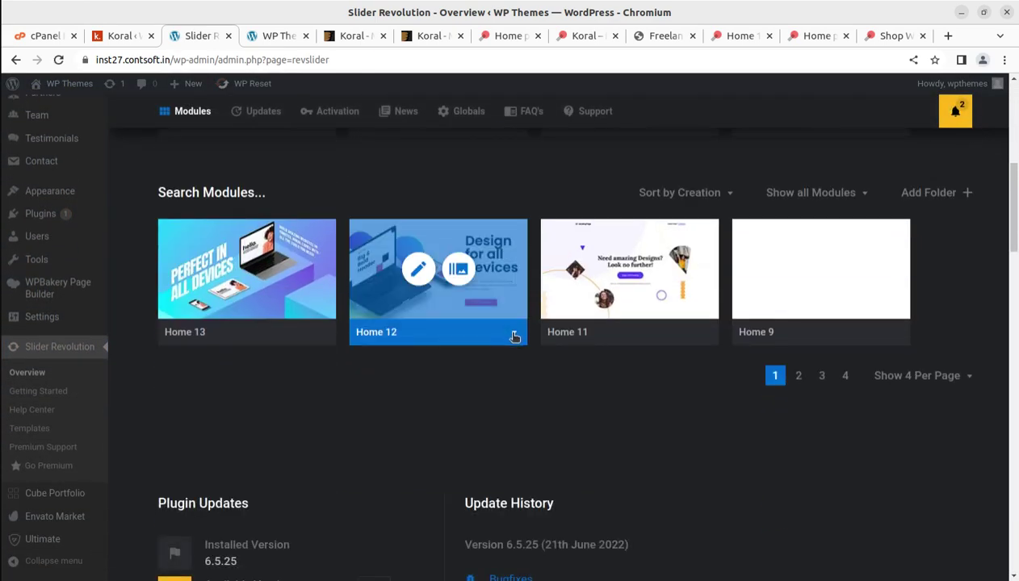
{"action": "left_click", "coordinate": [514, 336]}
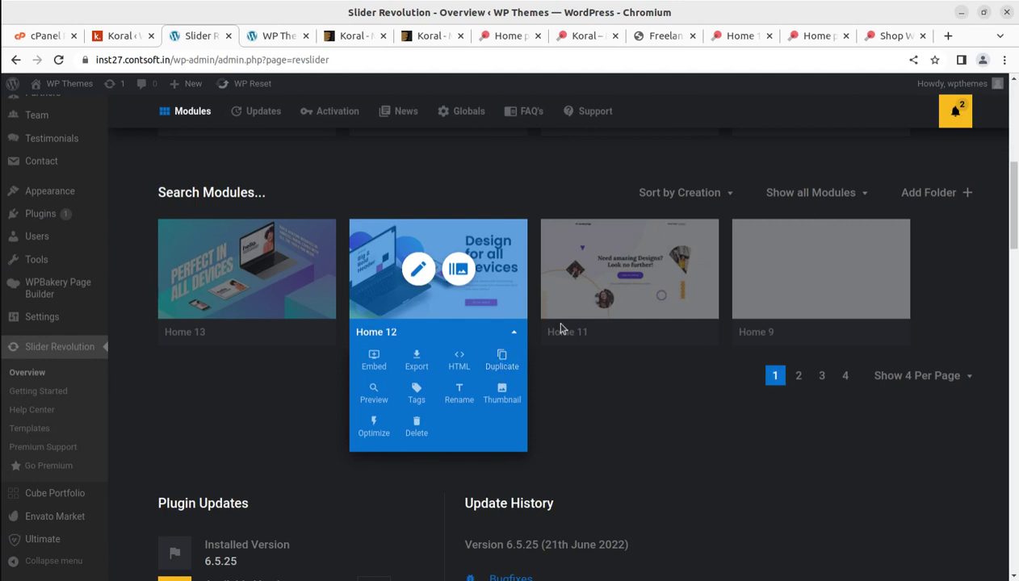
{"action": "scroll", "coordinate": [513, 368], "scroll_direction": "up", "scroll_amount": 3}
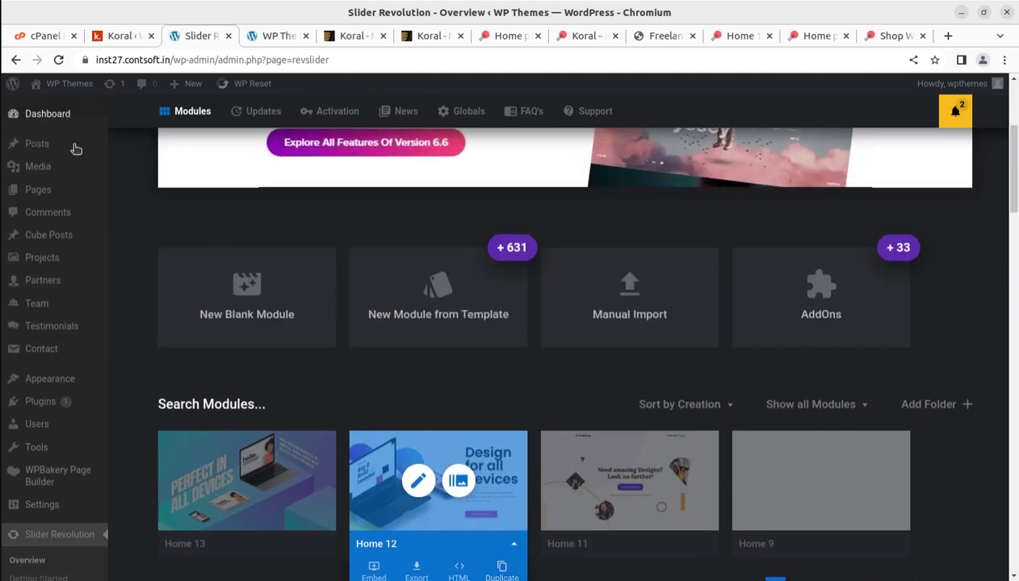
Go to the WordPress dashboard and open the Team, Partners, Projects and Cube Posts lists in separate browser tabs
{"action": "left_click", "coordinate": [50, 115]}
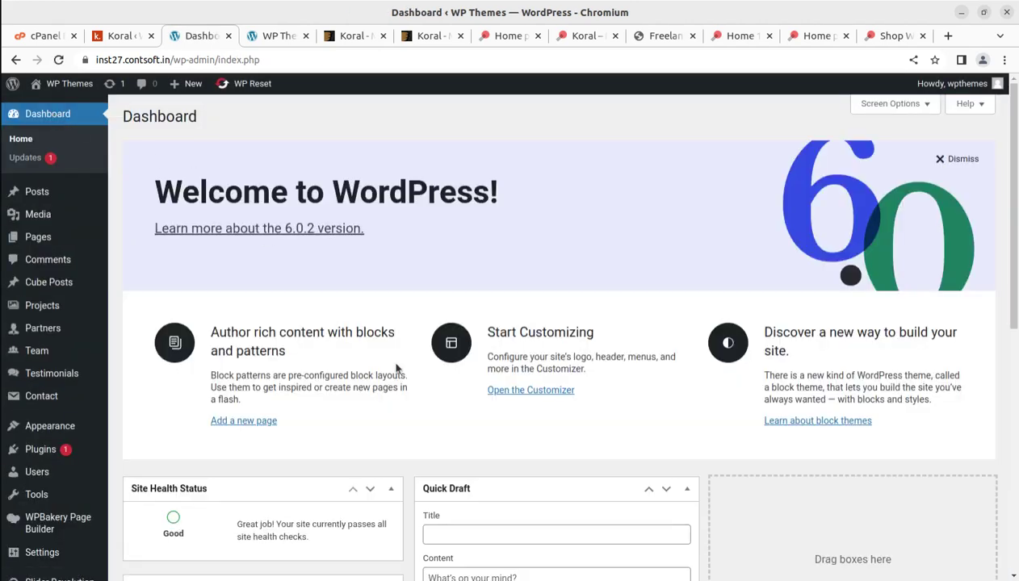
{"action": "scroll", "coordinate": [533, 413], "scroll_direction": "down", "scroll_amount": 3}
{"action": "scroll", "coordinate": [539, 419], "scroll_direction": "down", "scroll_amount": 3}
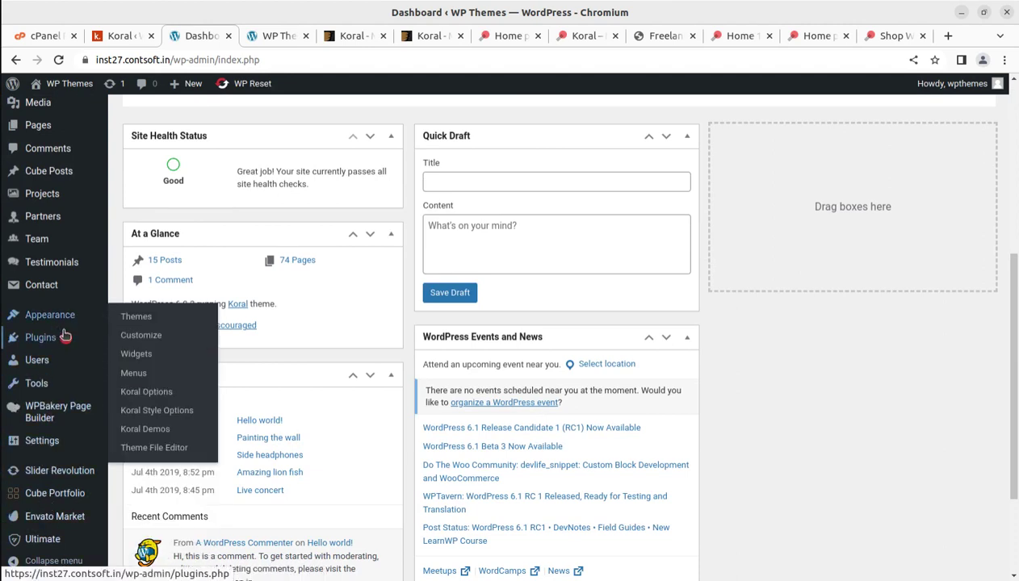
{"action": "scroll", "coordinate": [56, 344], "scroll_direction": "up", "scroll_amount": 1}
{"action": "mouse_move", "coordinate": [36, 282]}
{"action": "middle_click", "coordinate": [121, 277]}
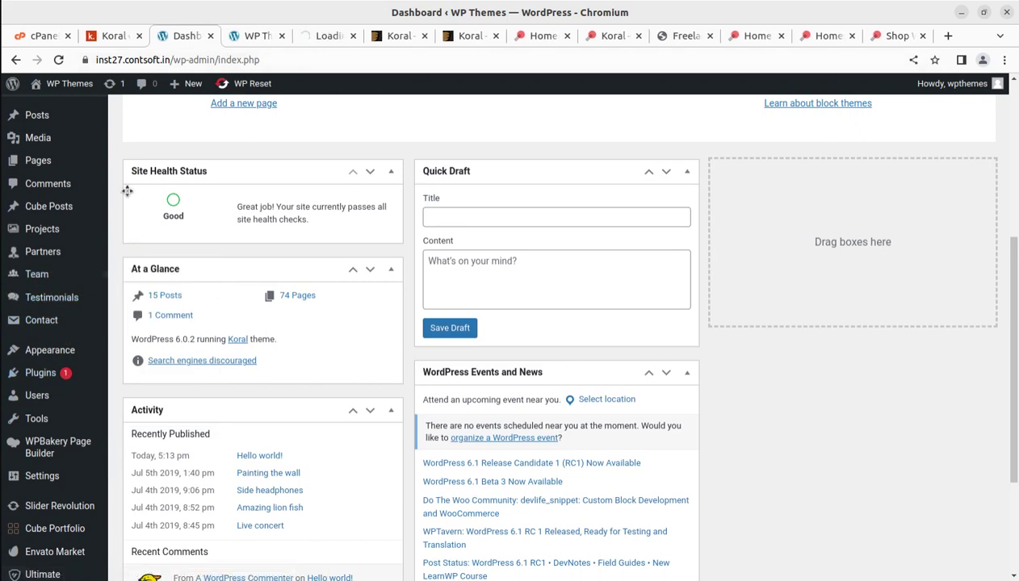
{"action": "mouse_move", "coordinate": [45, 254]}
{"action": "middle_click", "coordinate": [141, 257]}
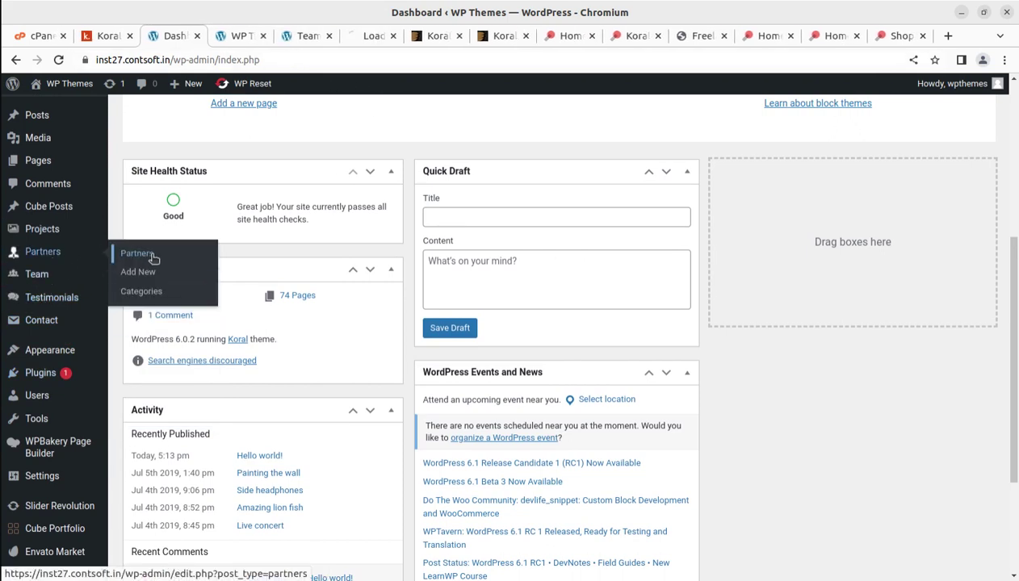
{"action": "mouse_move", "coordinate": [77, 233]}
{"action": "middle_click", "coordinate": [136, 230]}
{"action": "mouse_move", "coordinate": [54, 212]}
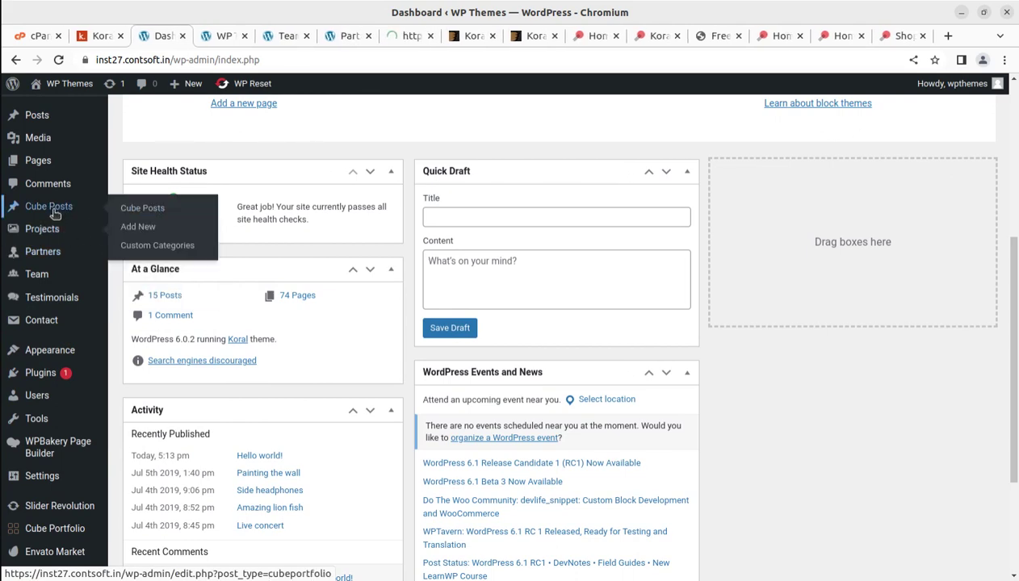
{"action": "middle_click", "coordinate": [135, 209]}
{"action": "scroll", "coordinate": [137, 234], "scroll_direction": "up", "scroll_amount": 1}
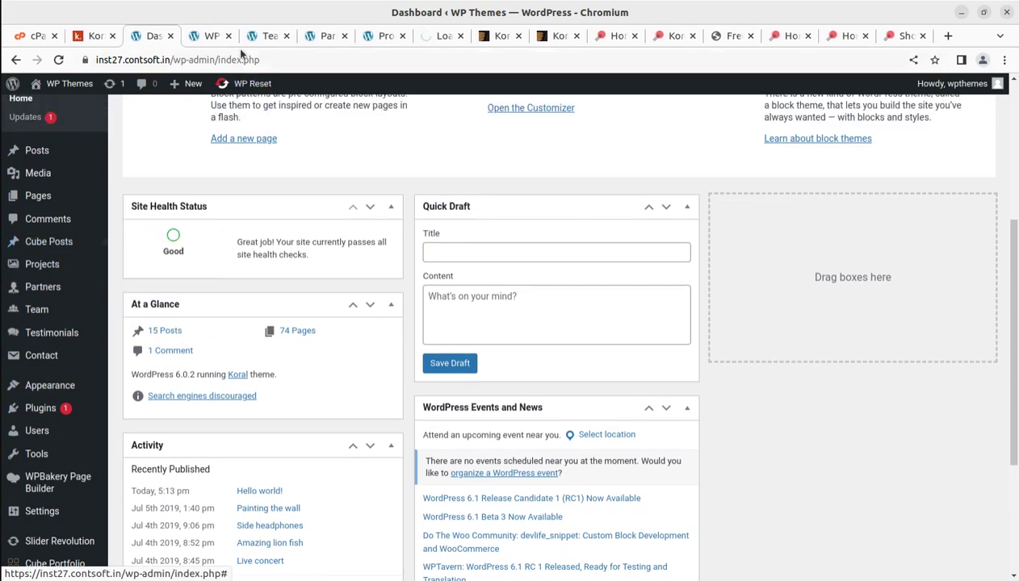
Check the Team items list and close its page
{"action": "left_click", "coordinate": [210, 36]}
{"action": "left_click", "coordinate": [271, 35]}
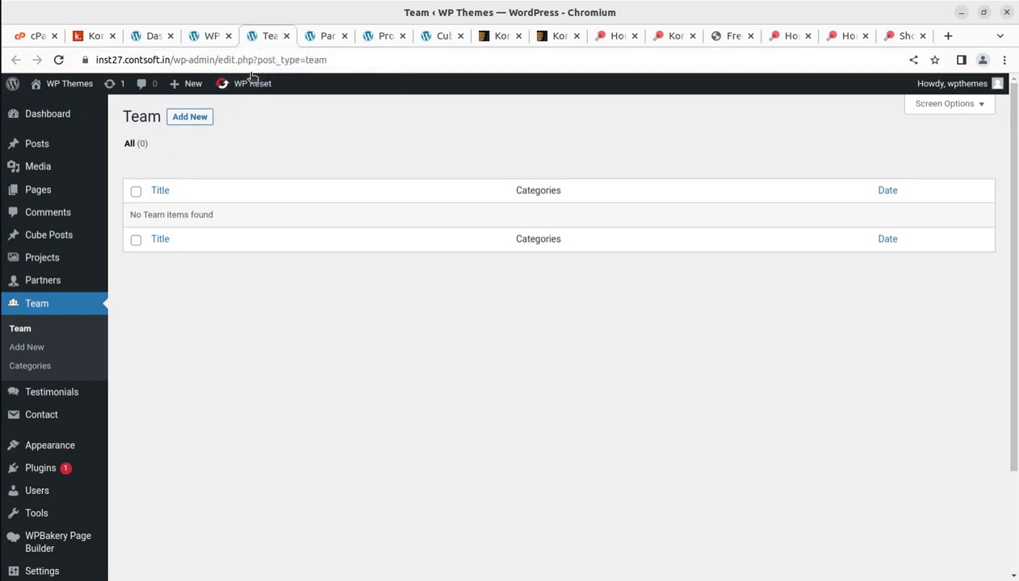
{"action": "left_click", "coordinate": [287, 36]}
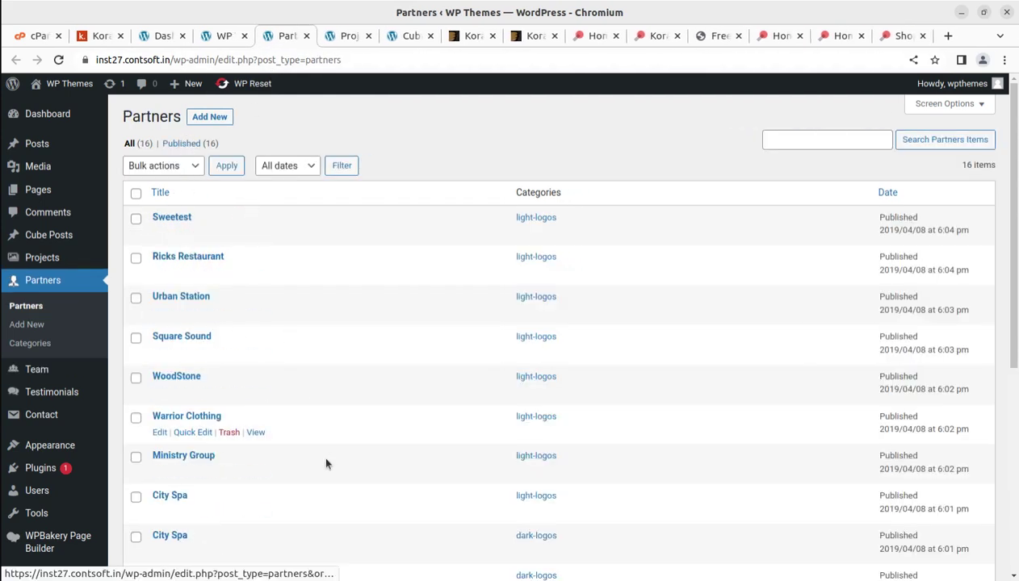
Look through the whole Partners list with its light-logos and dark-logos categories, and close its page
{"action": "scroll", "coordinate": [318, 444], "scroll_direction": "down", "scroll_amount": 2}
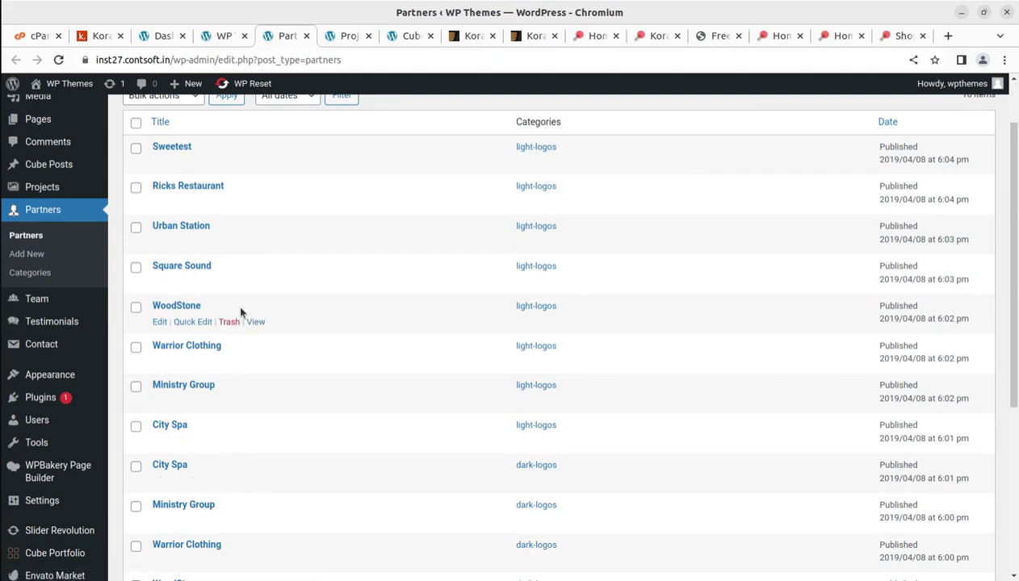
{"action": "scroll", "coordinate": [225, 473], "scroll_direction": "up", "scroll_amount": 2}
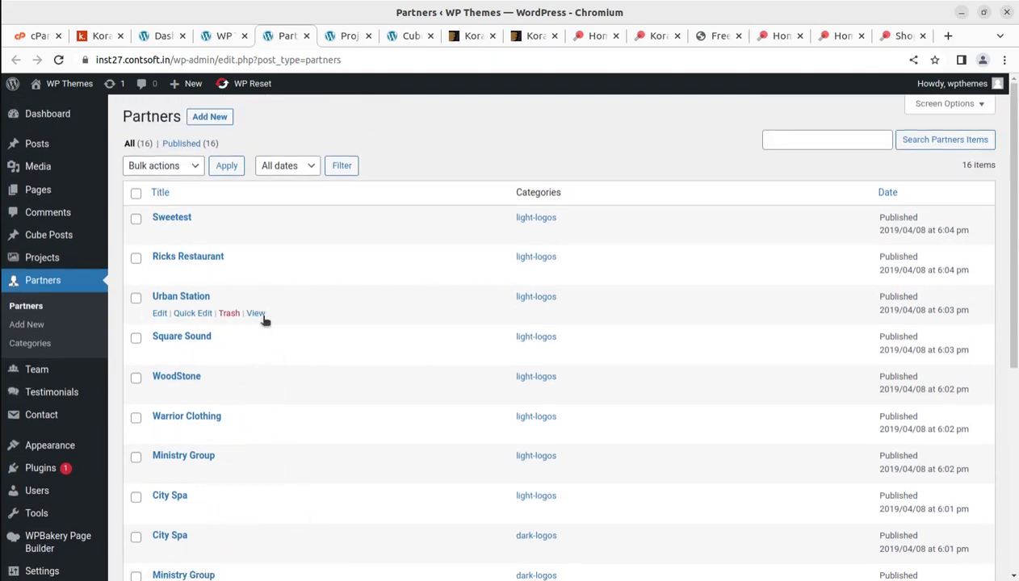
{"action": "scroll", "coordinate": [256, 242], "scroll_direction": "down", "scroll_amount": 5}
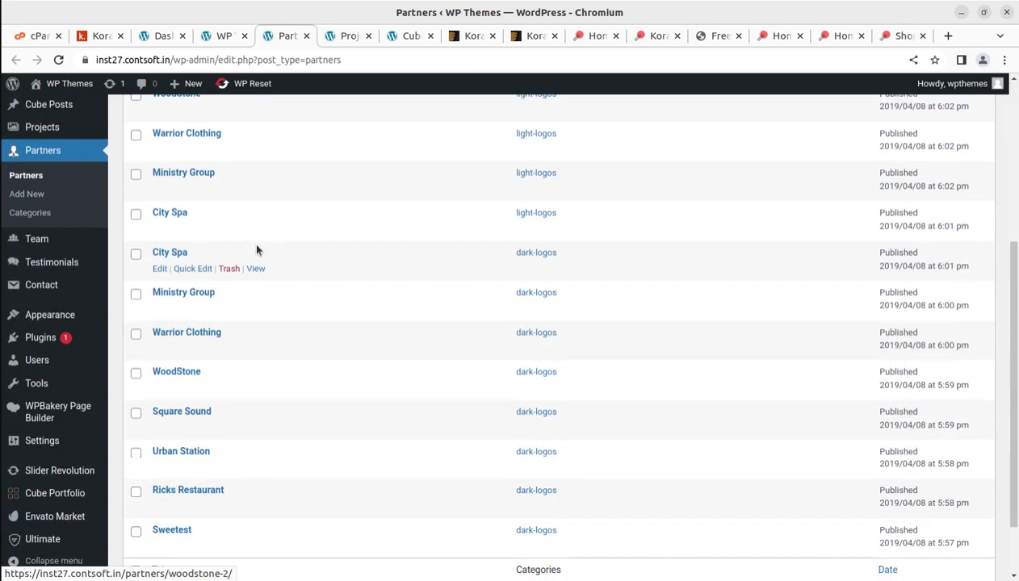
{"action": "scroll", "coordinate": [257, 247], "scroll_direction": "down", "scroll_amount": 2}
{"action": "scroll", "coordinate": [273, 347], "scroll_direction": "up", "scroll_amount": 5}
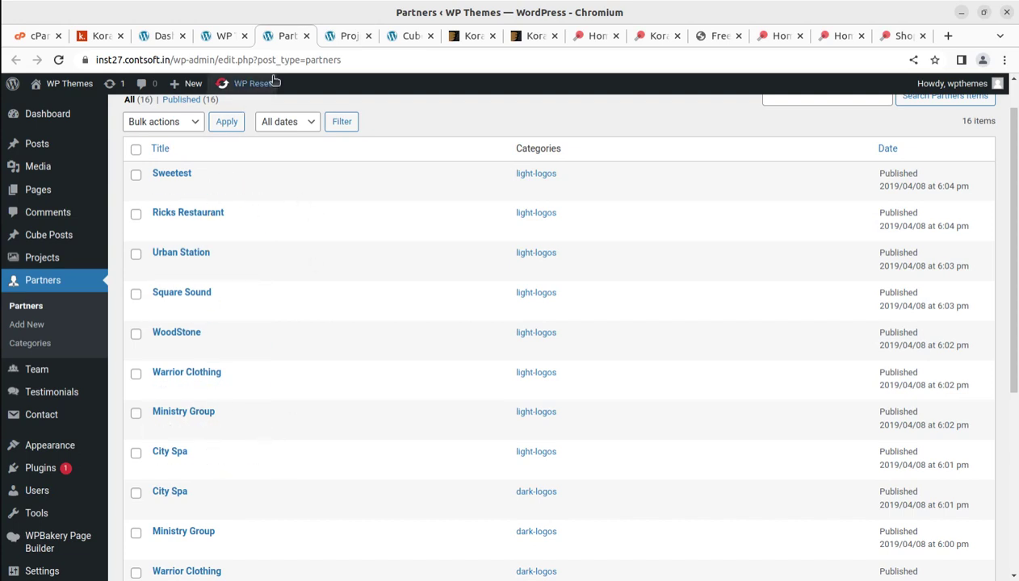
{"action": "left_click", "coordinate": [306, 38]}
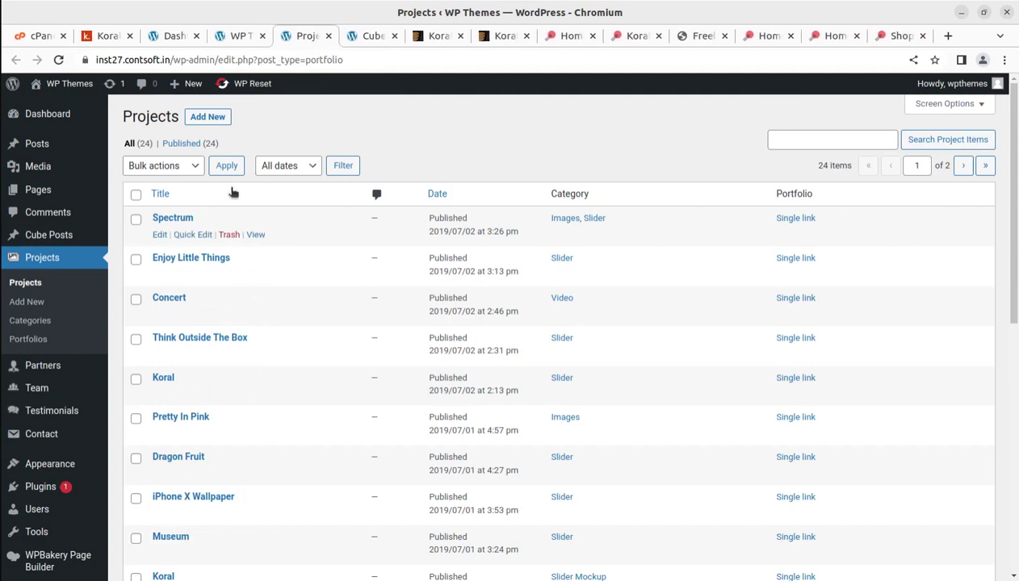
Open the Spectrum project for editing and look through its shortcode content
{"action": "left_click", "coordinate": [160, 235]}
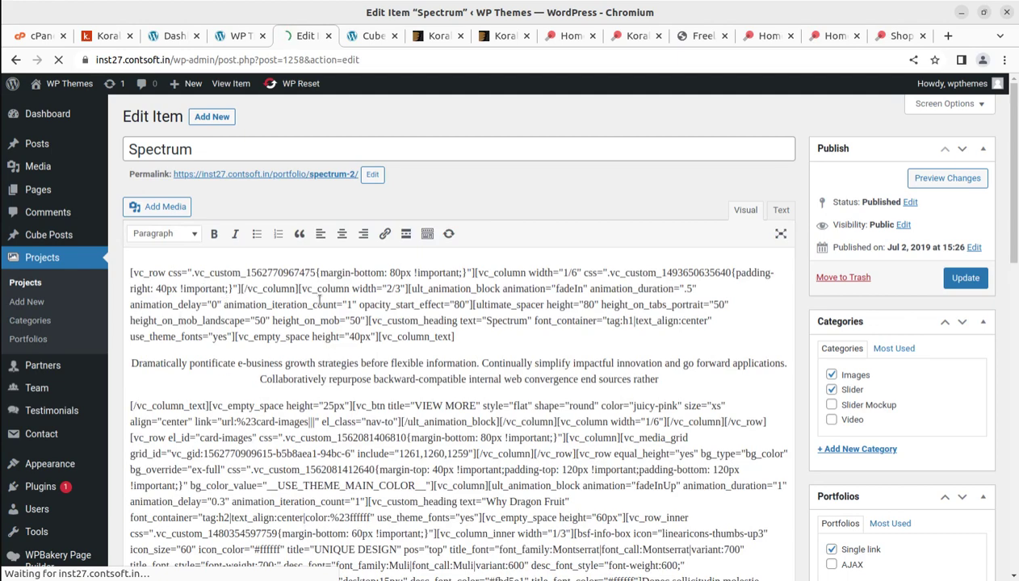
{"action": "scroll", "coordinate": [315, 299], "scroll_direction": "down", "scroll_amount": 2}
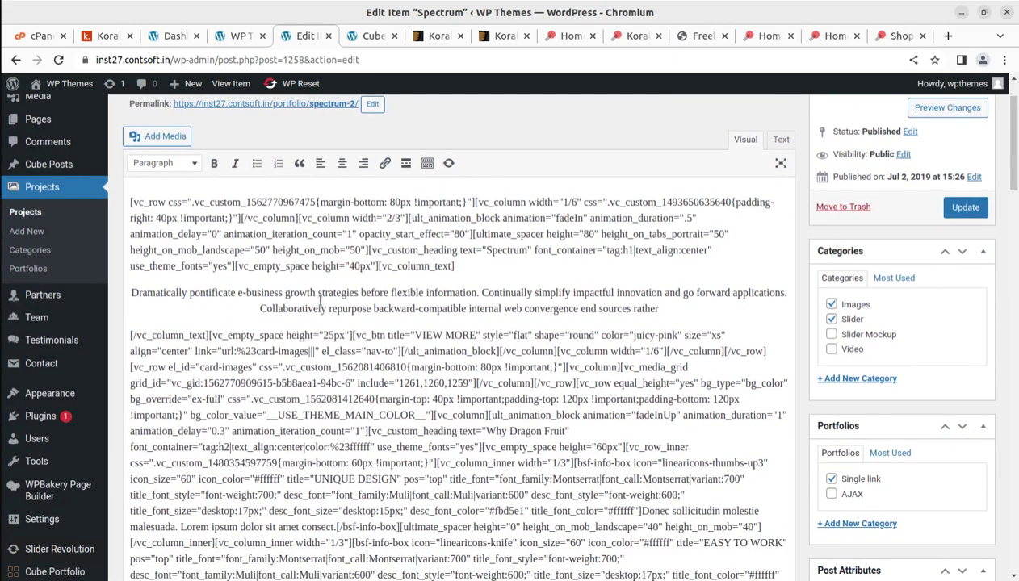
{"action": "scroll", "coordinate": [299, 274], "scroll_direction": "down", "scroll_amount": 5}
{"action": "scroll", "coordinate": [289, 264], "scroll_direction": "down", "scroll_amount": 6}
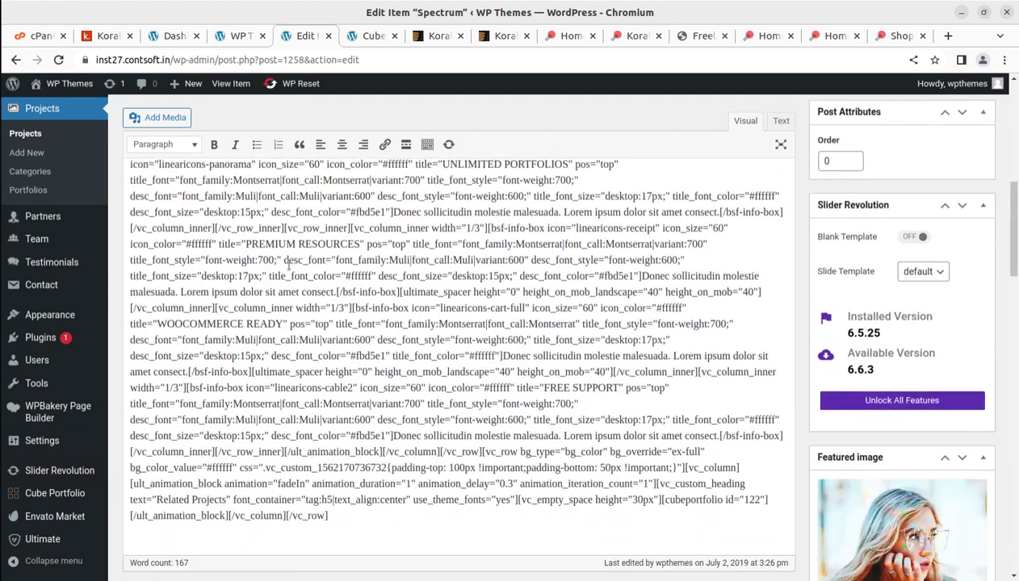
{"action": "scroll", "coordinate": [288, 264], "scroll_direction": "up", "scroll_amount": 15}
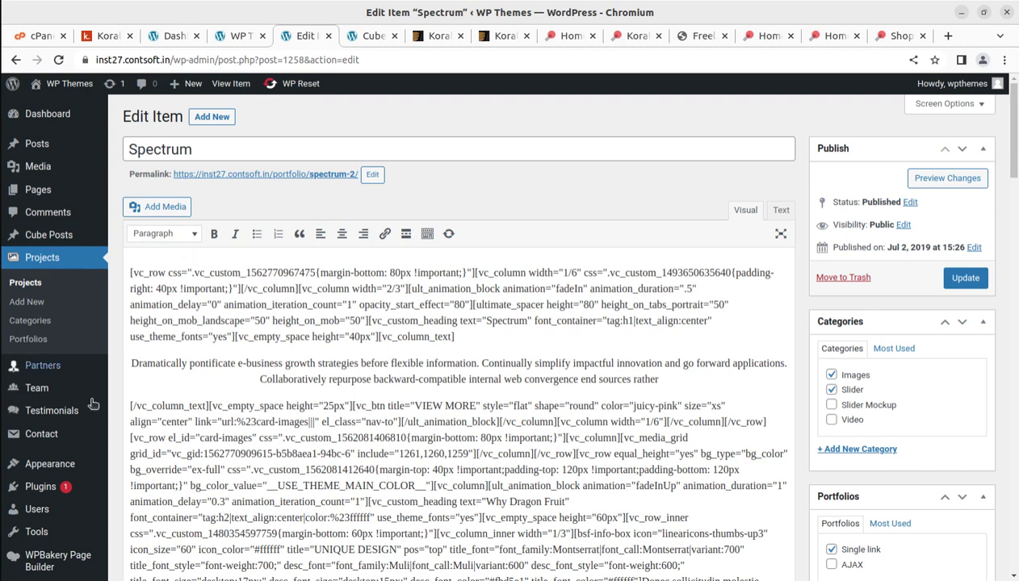
Open the WPBakery Page Builder Role Manager in a separate browser tab and switch to it
{"action": "scroll", "coordinate": [66, 442], "scroll_direction": "down", "scroll_amount": 2}
{"action": "mouse_move", "coordinate": [45, 462]}
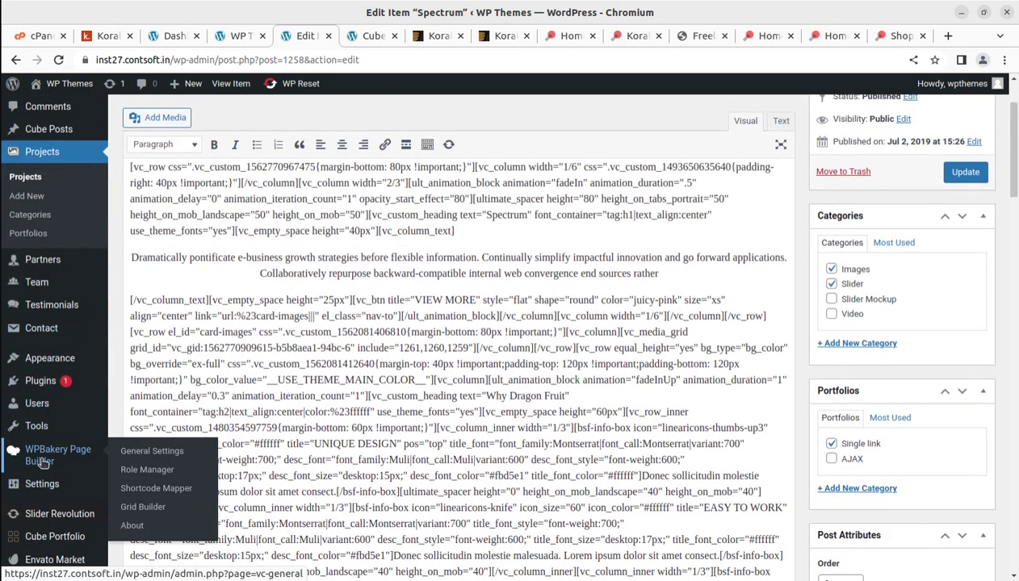
{"action": "middle_click", "coordinate": [155, 473]}
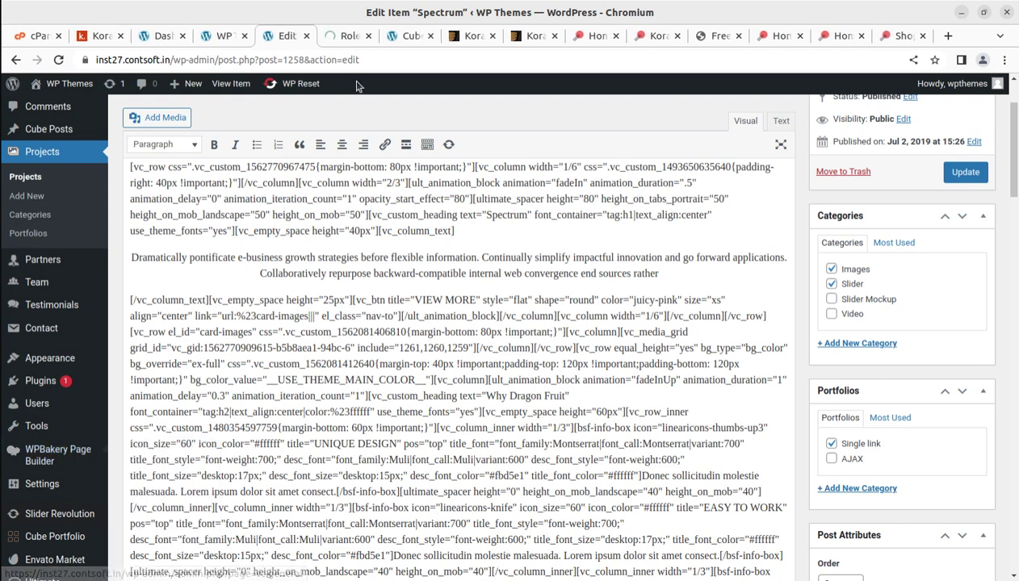
{"action": "left_click", "coordinate": [349, 36]}
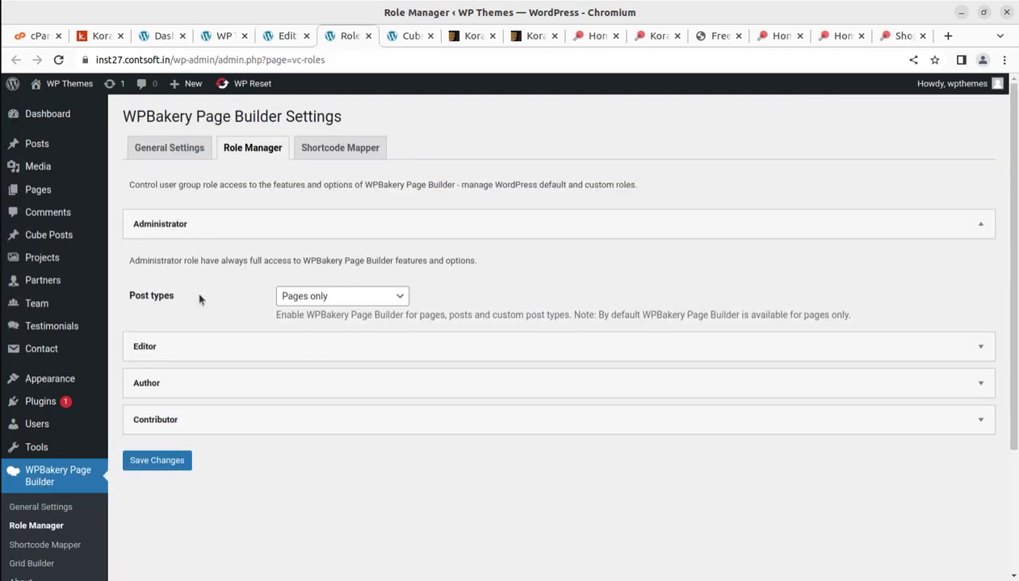
Set the Administrator post types to Custom, enable post, page, cubeportfolio, portfolio, partners, team and testimonials, and save the changes
{"action": "left_click", "coordinate": [361, 298]}
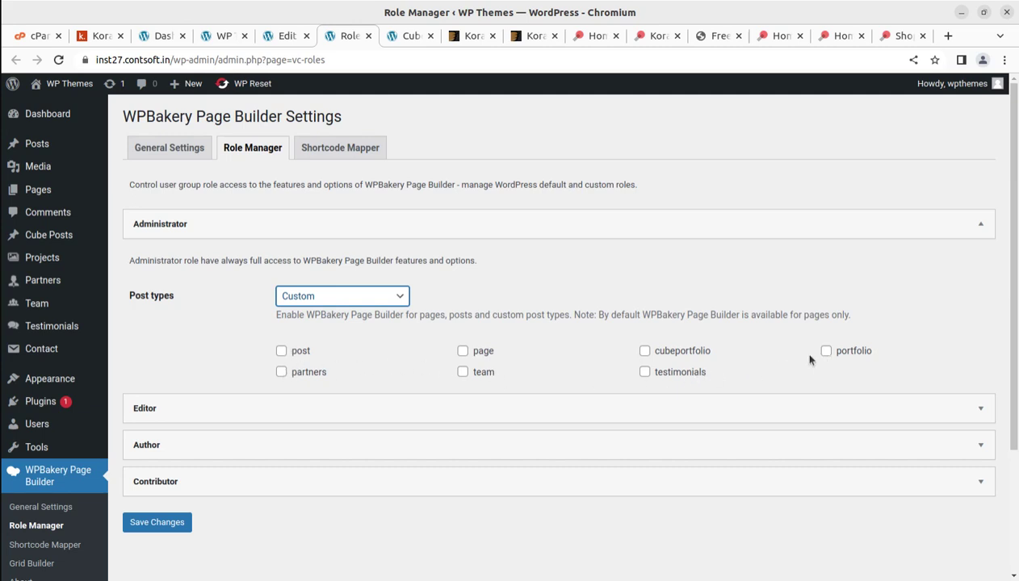
{"action": "left_click", "coordinate": [281, 351]}
{"action": "left_click", "coordinate": [281, 372]}
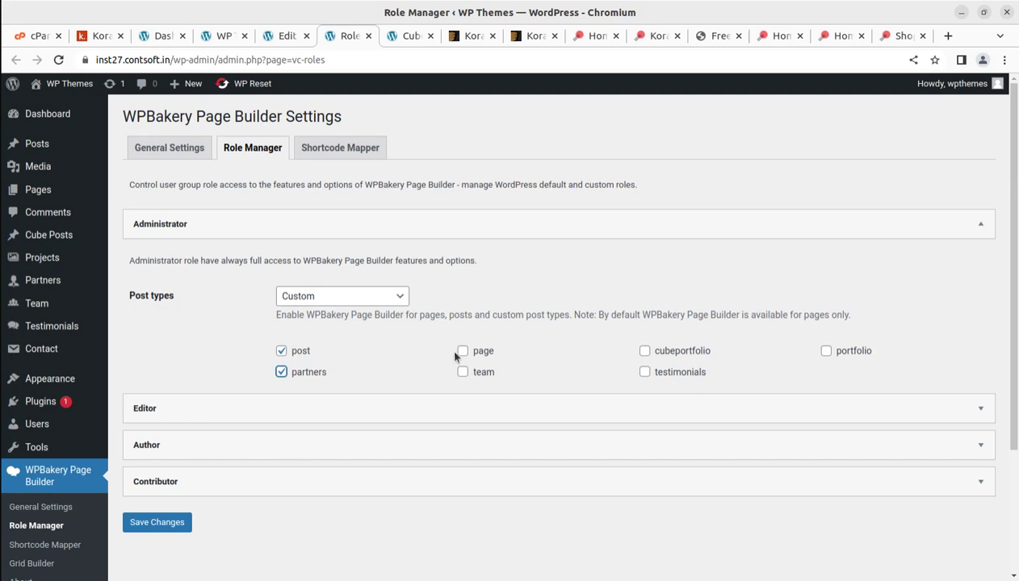
{"action": "left_click", "coordinate": [463, 372]}
{"action": "left_click", "coordinate": [658, 352]}
{"action": "left_click", "coordinate": [644, 373]}
{"action": "left_click", "coordinate": [826, 353]}
{"action": "left_click", "coordinate": [162, 522]}
Return to the Spectrum project's edit page and reload it to apply the new page builder setting
{"action": "left_click", "coordinate": [226, 36]}
{"action": "left_click", "coordinate": [280, 36]}
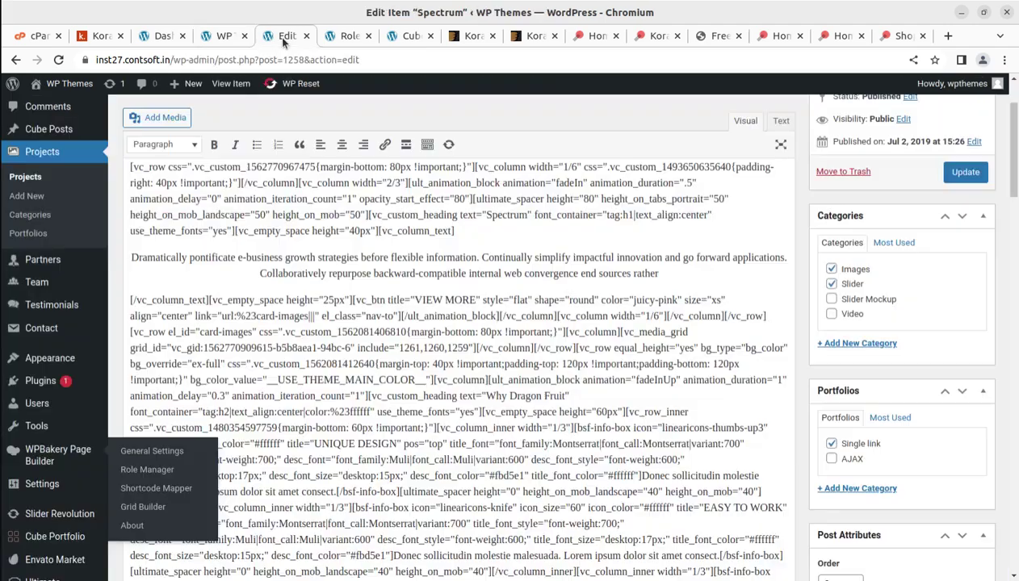
{"action": "left_click", "coordinate": [58, 60]}
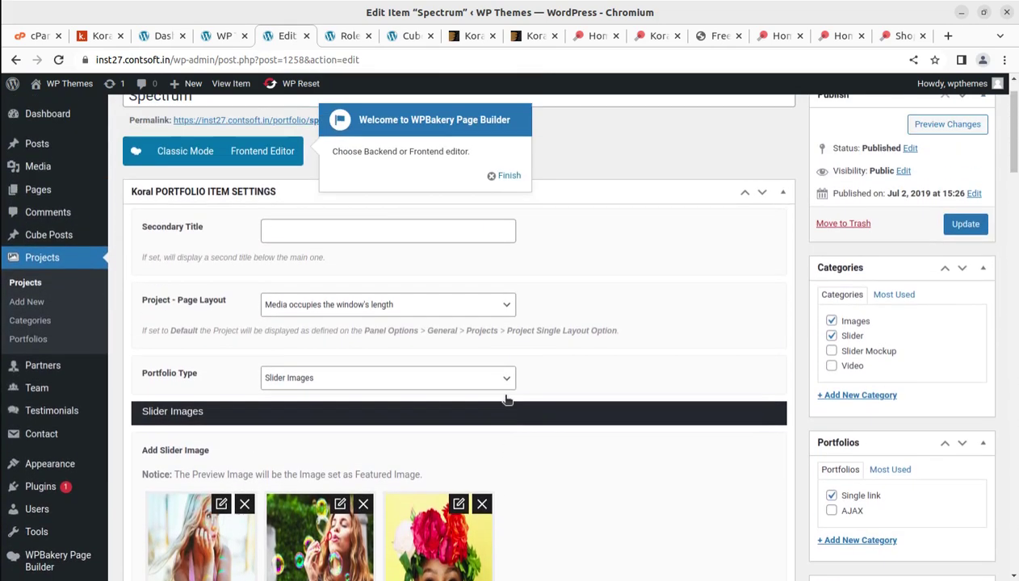
Examine the Spectrum project's item settings, slider images and page builder rows down to the Related Projects section
{"action": "scroll", "coordinate": [524, 377], "scroll_direction": "down", "scroll_amount": 10}
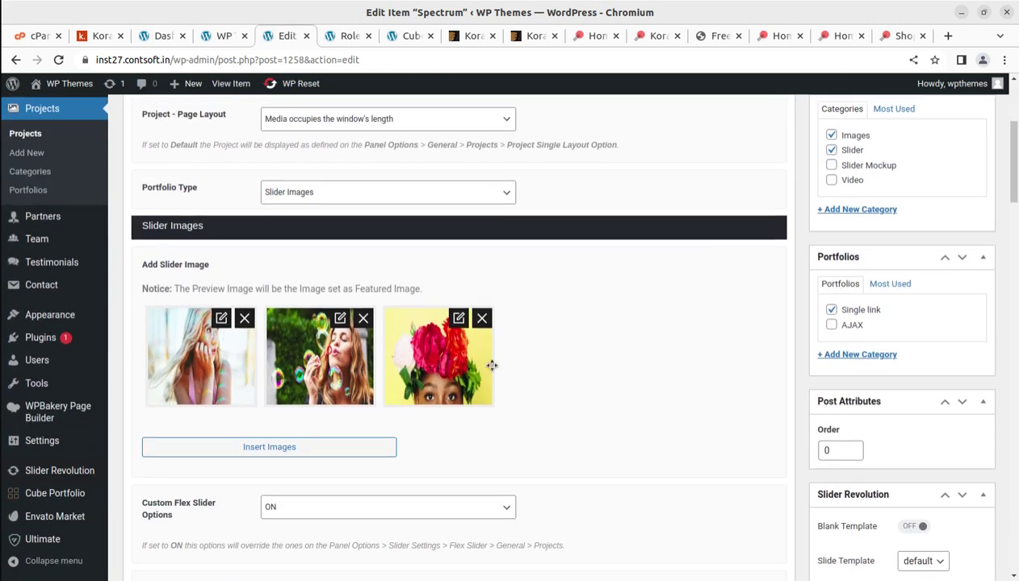
{"action": "scroll", "coordinate": [533, 420], "scroll_direction": "down", "scroll_amount": 4}
{"action": "scroll", "coordinate": [557, 501], "scroll_direction": "up", "scroll_amount": 3}
{"action": "scroll", "coordinate": [533, 501], "scroll_direction": "down", "scroll_amount": 5}
{"action": "scroll", "coordinate": [496, 489], "scroll_direction": "down", "scroll_amount": 3}
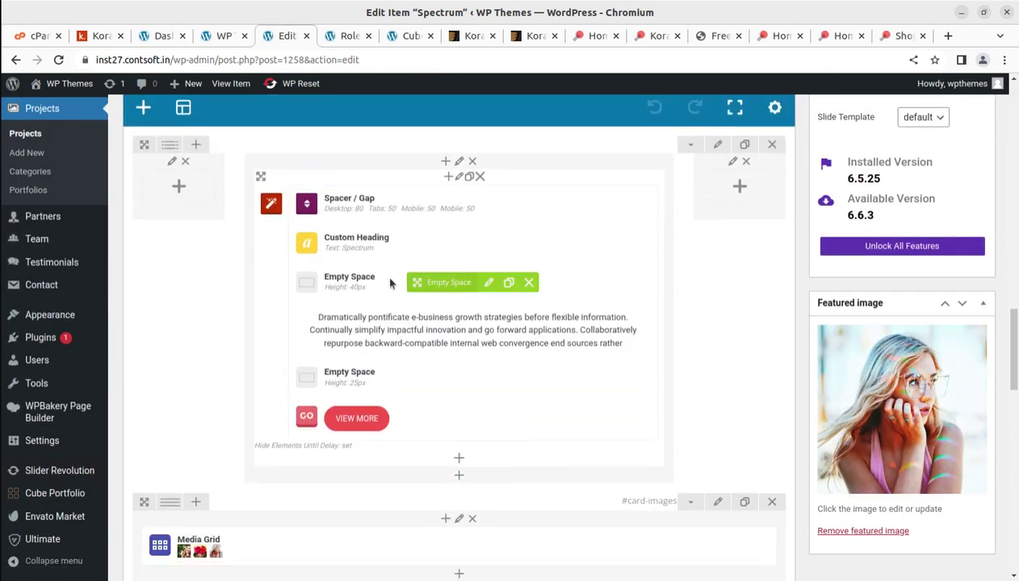
{"action": "scroll", "coordinate": [390, 375], "scroll_direction": "down", "scroll_amount": 5}
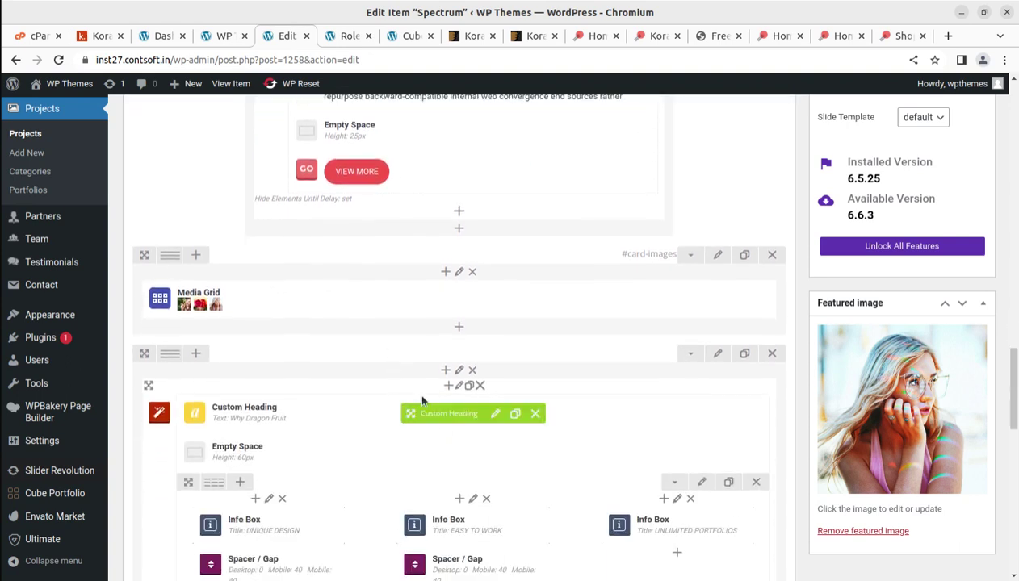
{"action": "scroll", "coordinate": [390, 375], "scroll_direction": "down", "scroll_amount": 2}
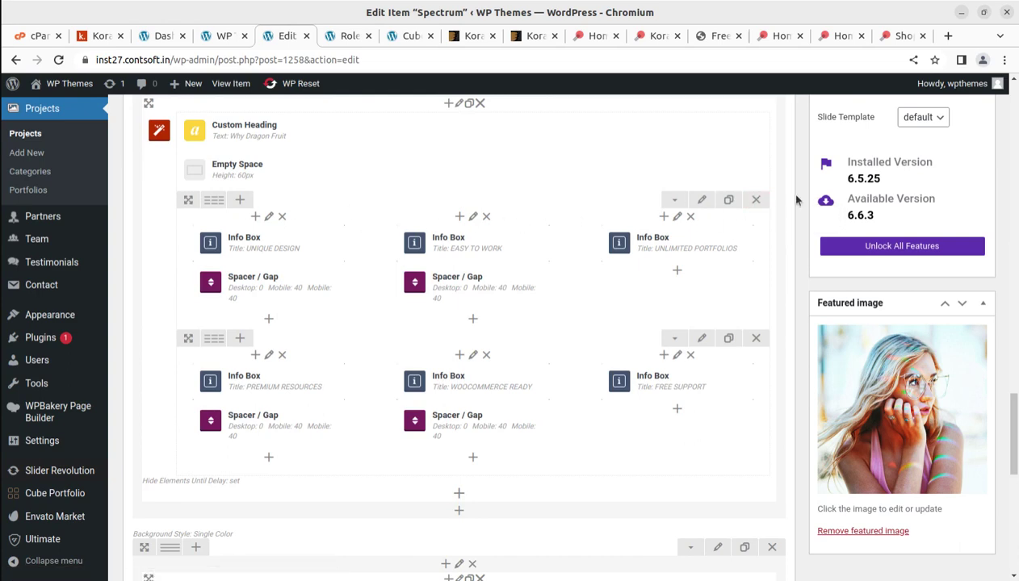
{"action": "scroll", "coordinate": [663, 364], "scroll_direction": "down", "scroll_amount": 6}
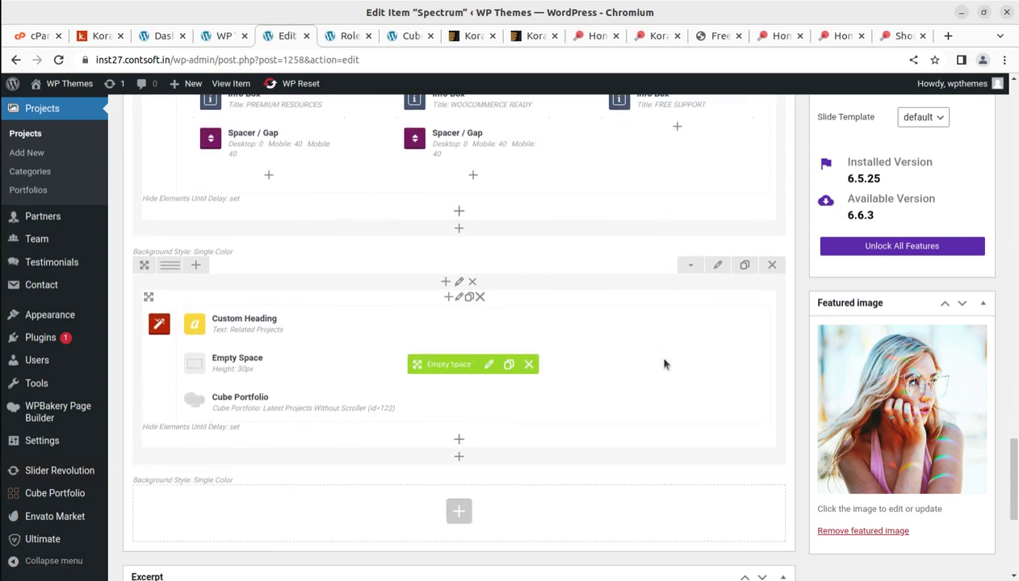
{"action": "scroll", "coordinate": [664, 364], "scroll_direction": "up", "scroll_amount": 12}
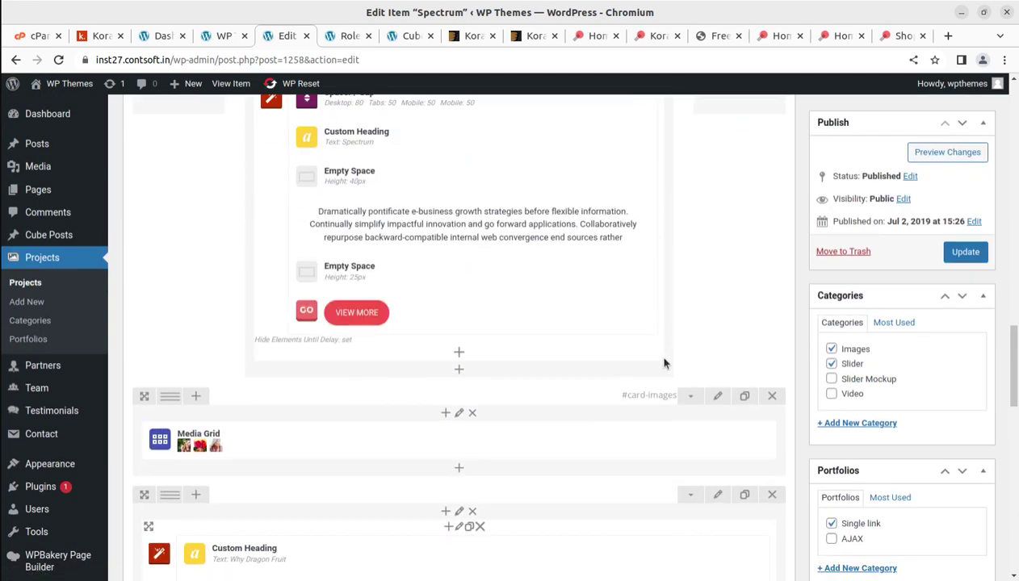
{"action": "scroll", "coordinate": [664, 364], "scroll_direction": "up", "scroll_amount": 6}
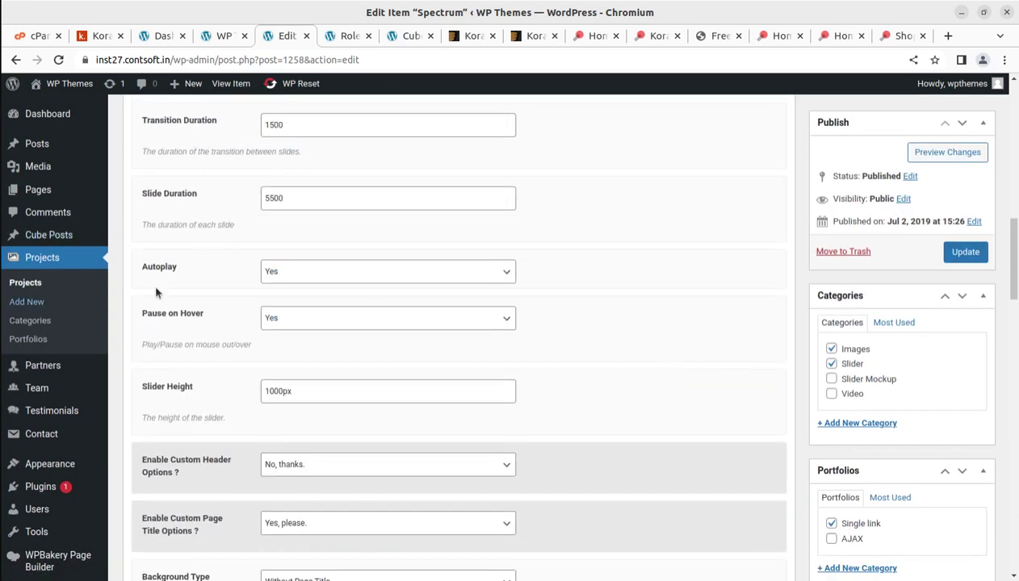
{"action": "scroll", "coordinate": [246, 216], "scroll_direction": "up", "scroll_amount": 5}
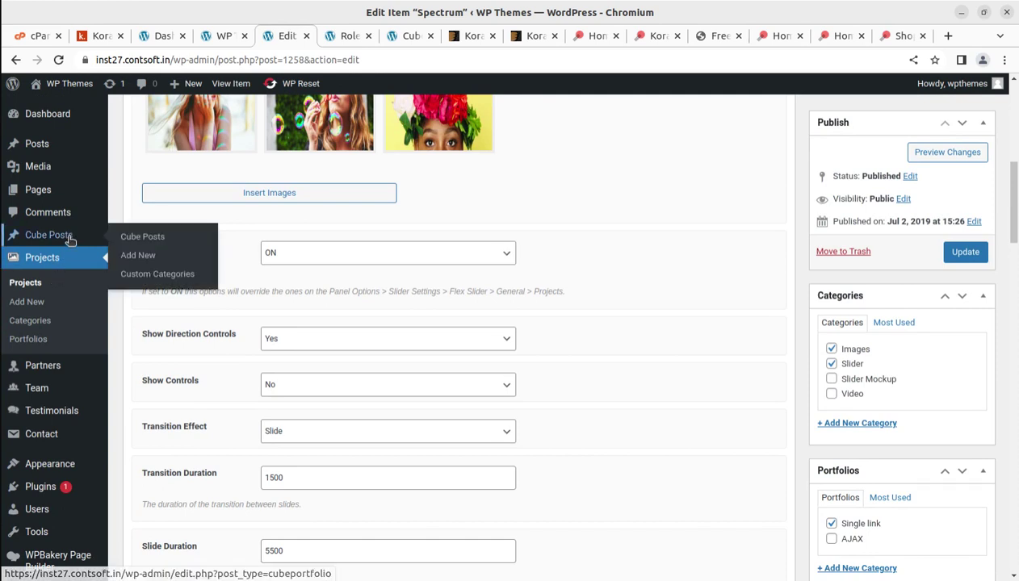
Close the Spectrum project editor, the Role Manager and the Cube Posts list
{"action": "left_click", "coordinate": [305, 36]}
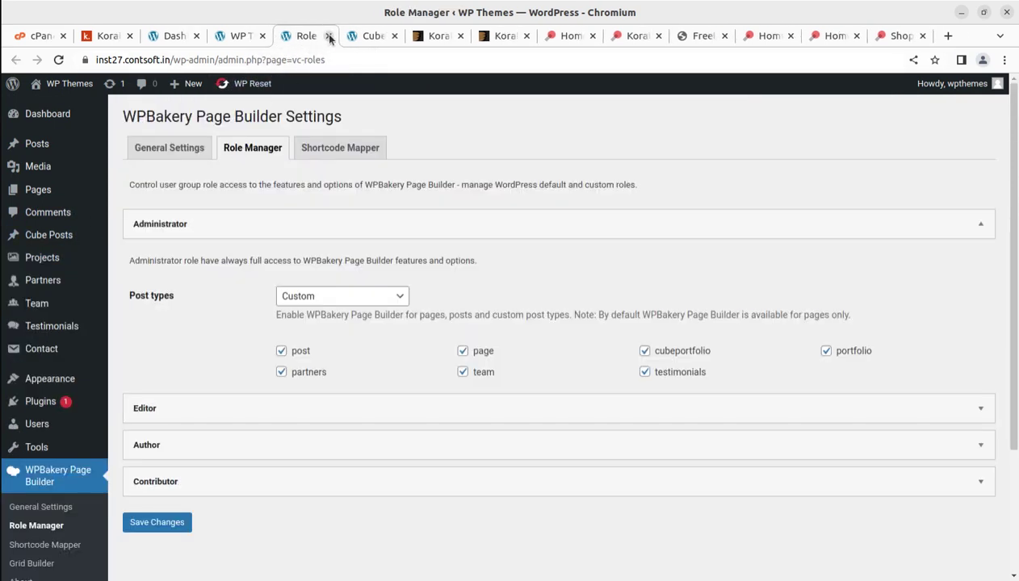
{"action": "left_click", "coordinate": [329, 36]}
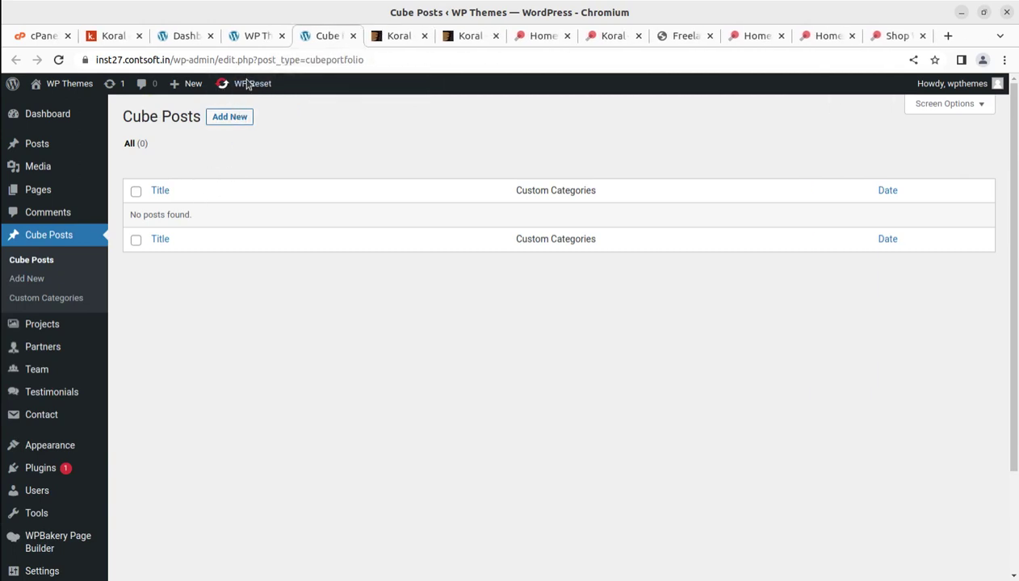
{"action": "left_click", "coordinate": [353, 36]}
Go from the WordPress dashboard to the site's front page and open it in the WPBakery frontend editor
{"action": "left_click", "coordinate": [257, 37]}
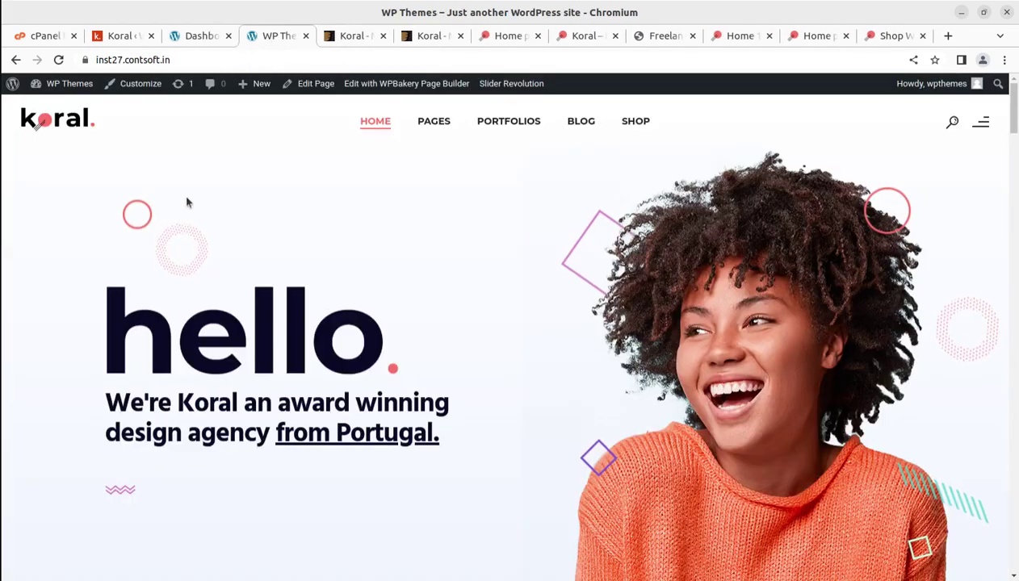
{"action": "left_click", "coordinate": [202, 36]}
{"action": "scroll", "coordinate": [64, 261], "scroll_direction": "up", "scroll_amount": 3}
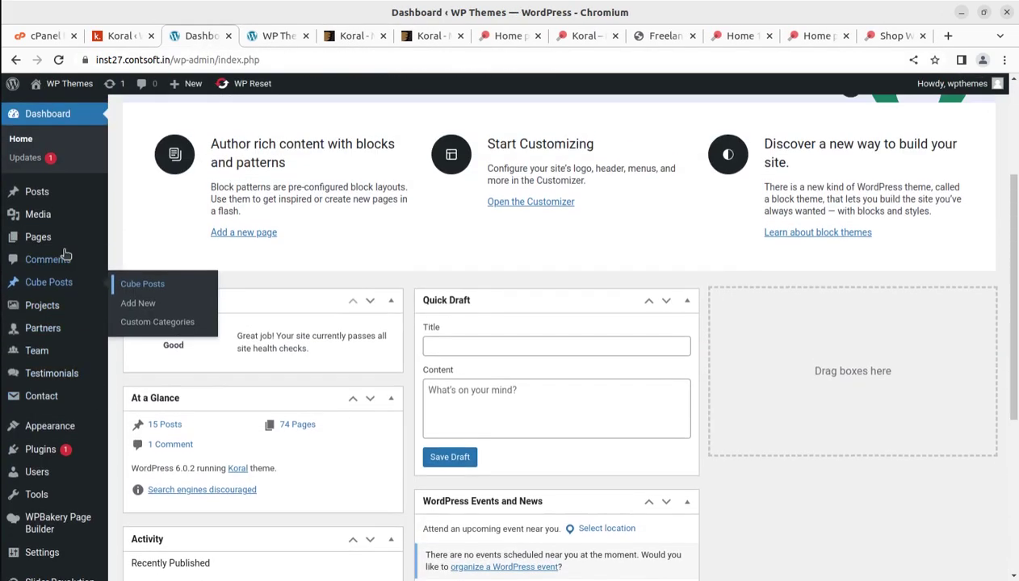
{"action": "scroll", "coordinate": [64, 260], "scroll_direction": "up", "scroll_amount": 2}
{"action": "left_click", "coordinate": [34, 115]}
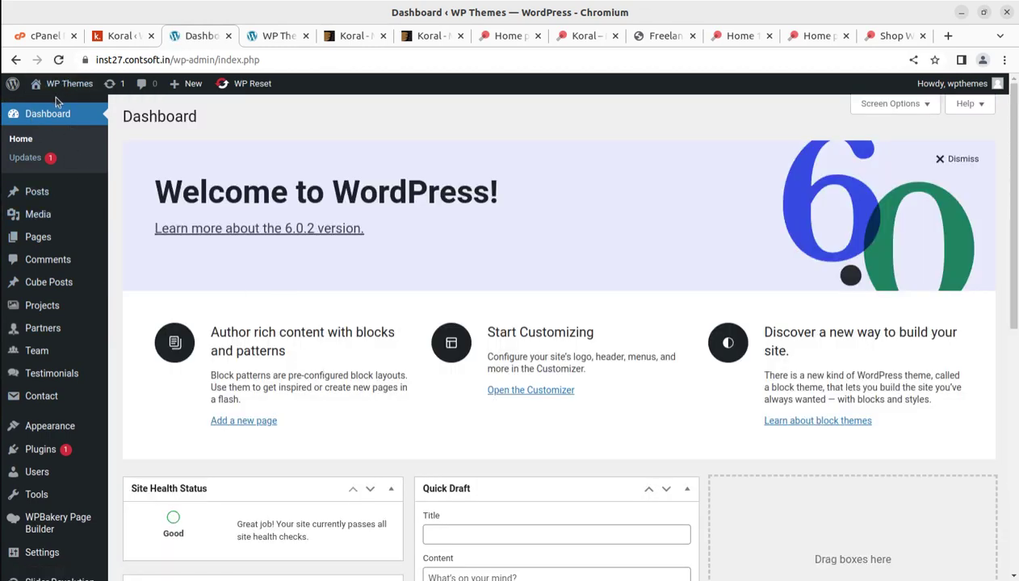
{"action": "mouse_move", "coordinate": [48, 85]}
{"action": "left_click", "coordinate": [50, 108]}
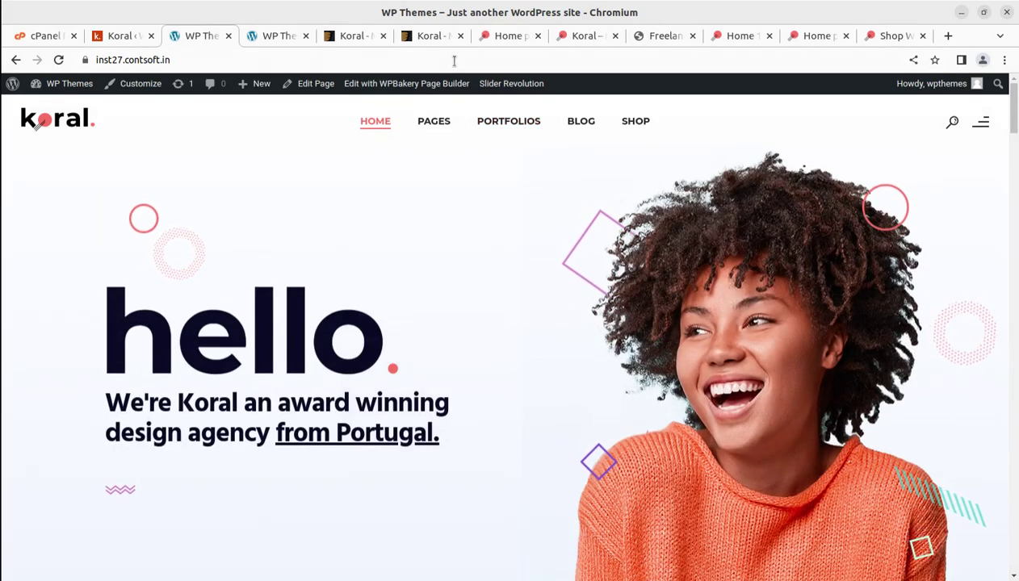
{"action": "left_click", "coordinate": [396, 87]}
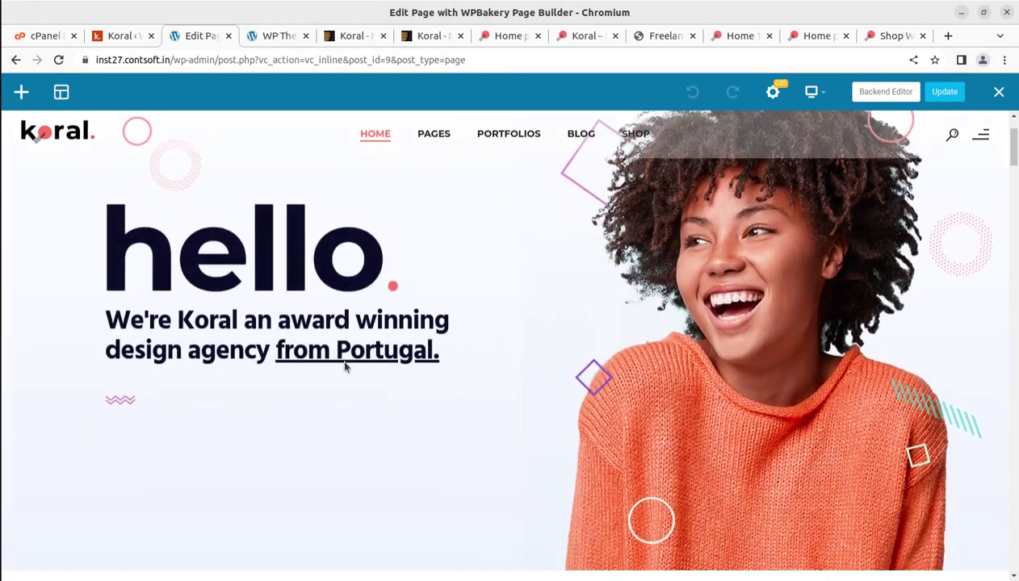
Inspect the sub heading text in the settings of the "Power up" heading and close them without saving
{"action": "scroll", "coordinate": [346, 366], "scroll_direction": "down", "scroll_amount": 6}
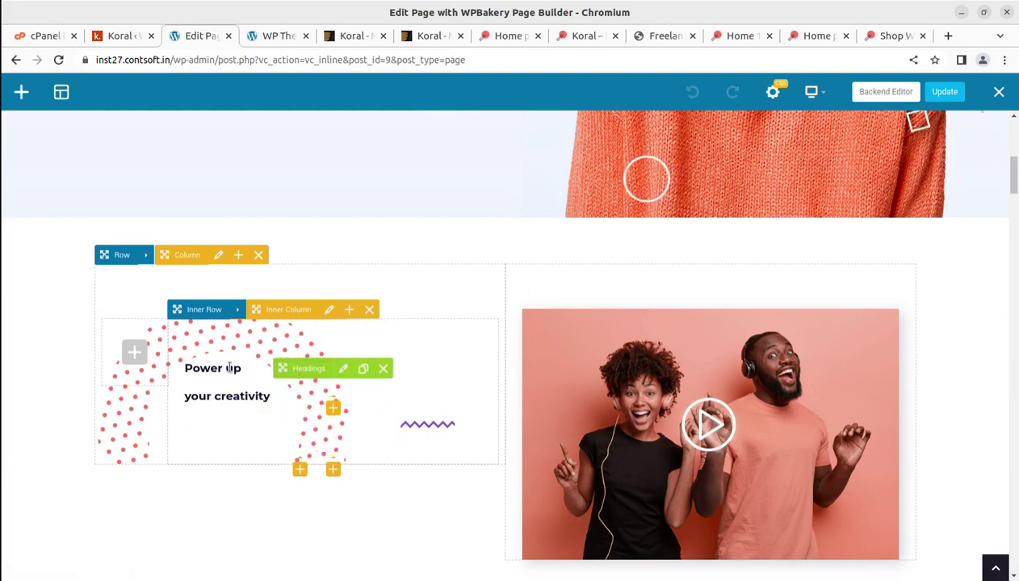
{"action": "left_click", "coordinate": [345, 370]}
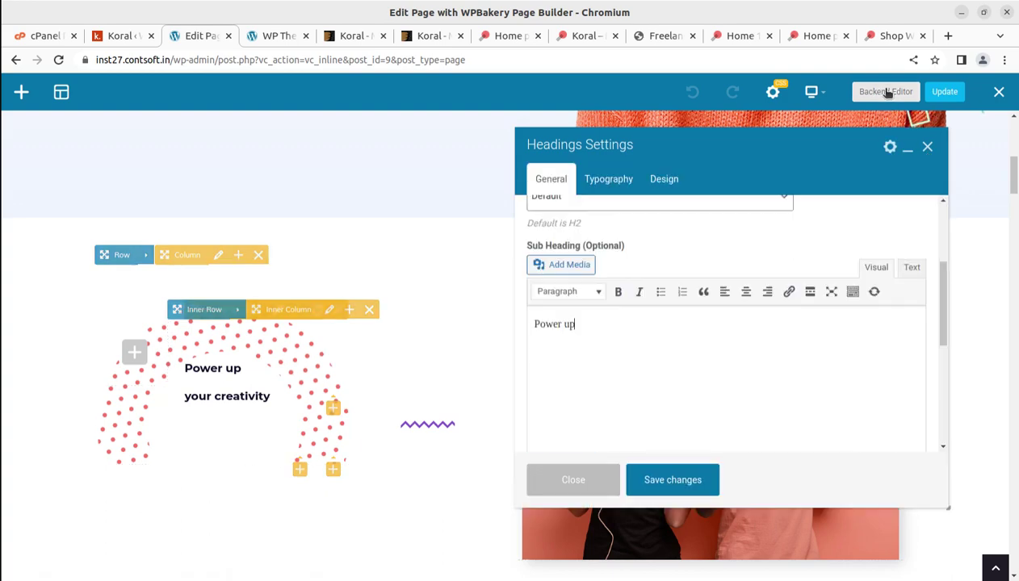
{"action": "triple_click", "coordinate": [555, 325]}
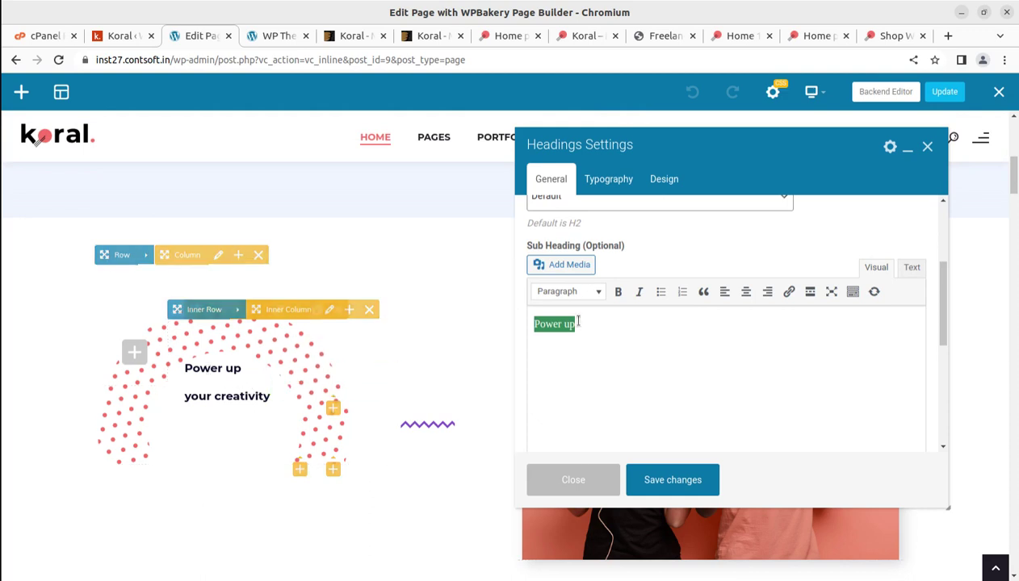
{"action": "left_click", "coordinate": [574, 476]}
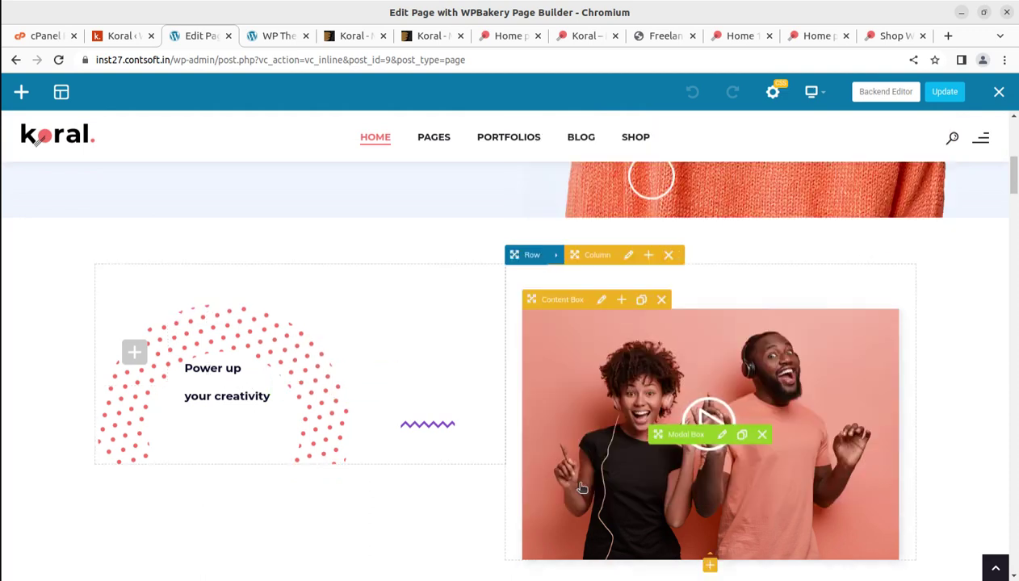
Switch the Home page to the backend editor and dismiss the WPBakery welcome pop-up
{"action": "scroll", "coordinate": [514, 334], "scroll_direction": "down", "scroll_amount": 5}
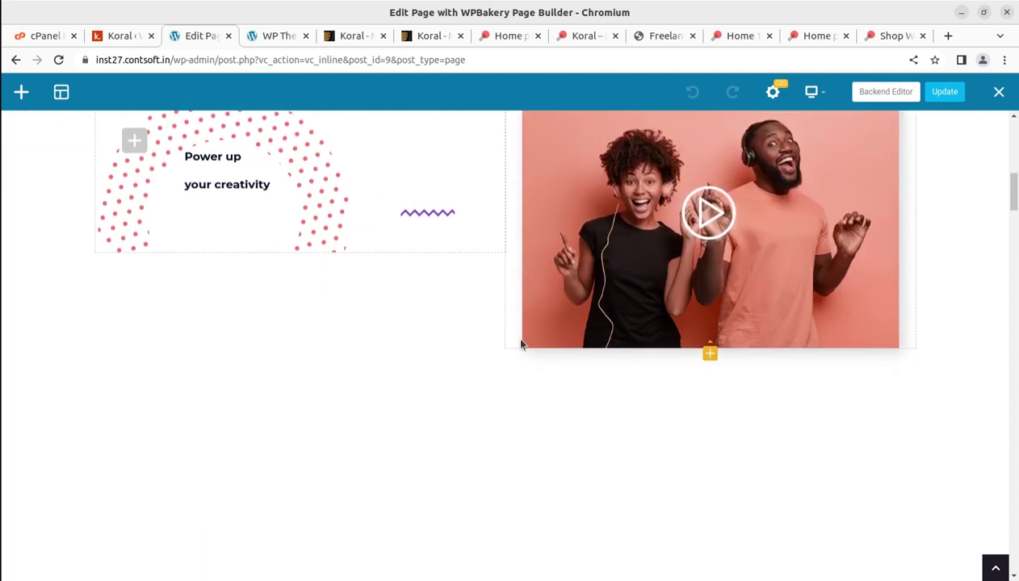
{"action": "scroll", "coordinate": [522, 344], "scroll_direction": "down", "scroll_amount": 3}
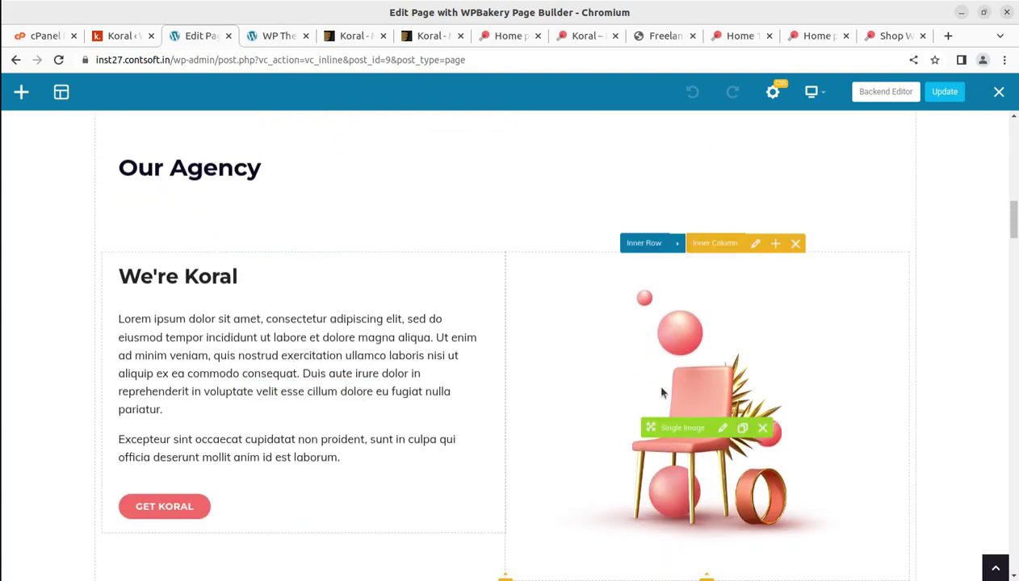
{"action": "scroll", "coordinate": [663, 371], "scroll_direction": "down", "scroll_amount": 1}
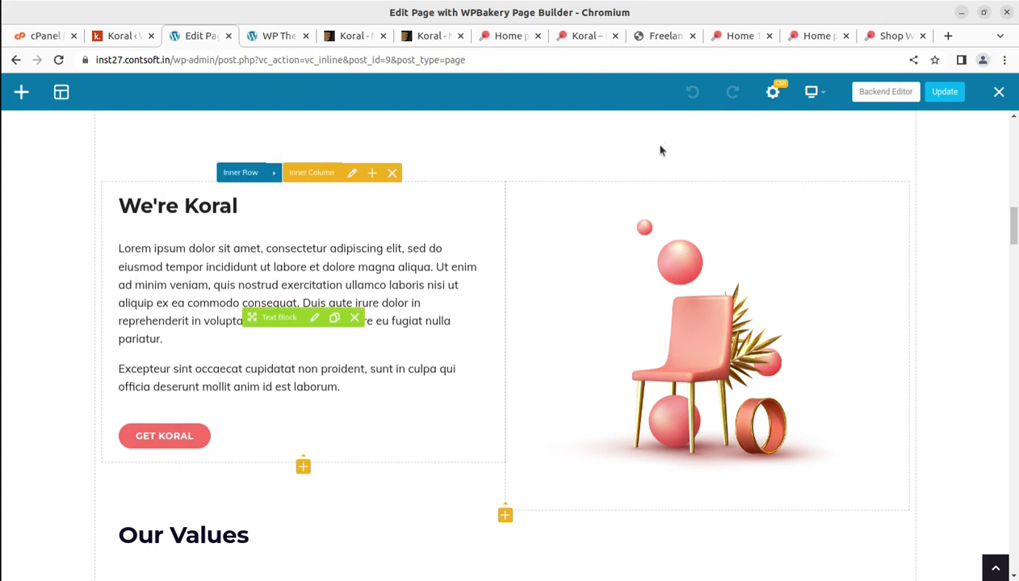
{"action": "left_click", "coordinate": [878, 92]}
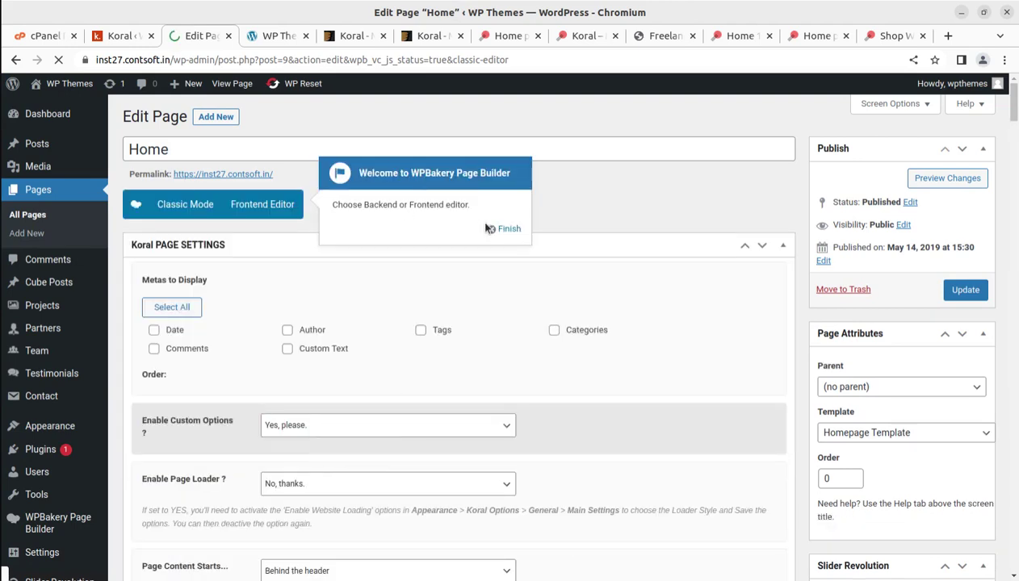
{"action": "left_click", "coordinate": [489, 228]}
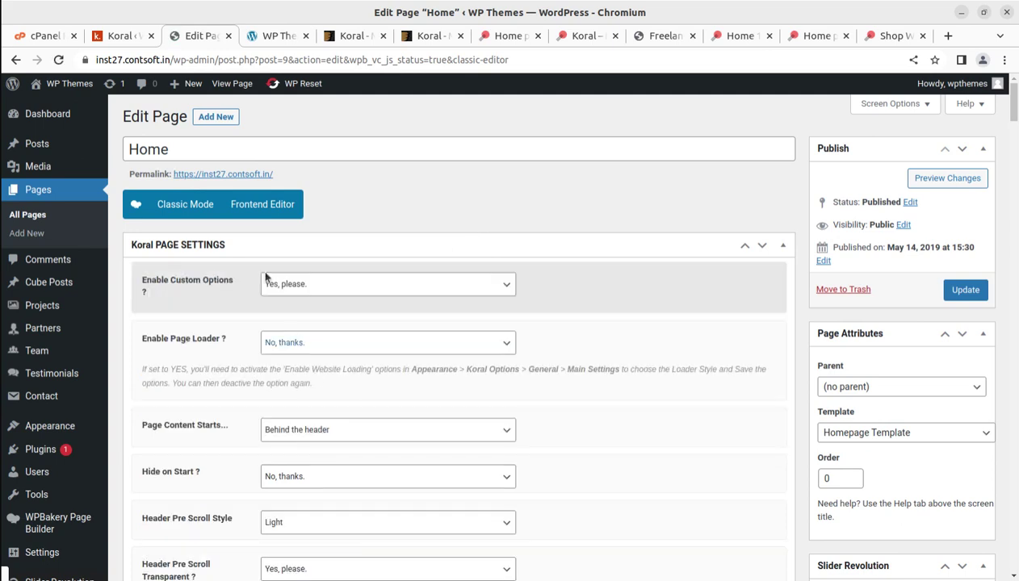
Visit the live site from the Home page editor and examine the front page from the hero section through the portfolio grid
{"action": "mouse_move", "coordinate": [64, 84]}
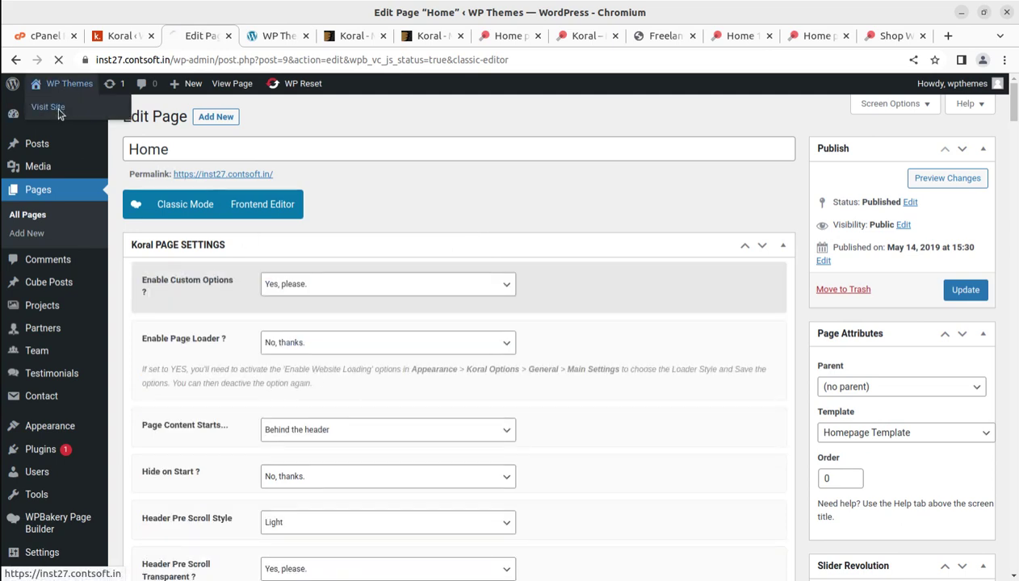
{"action": "left_click", "coordinate": [58, 114]}
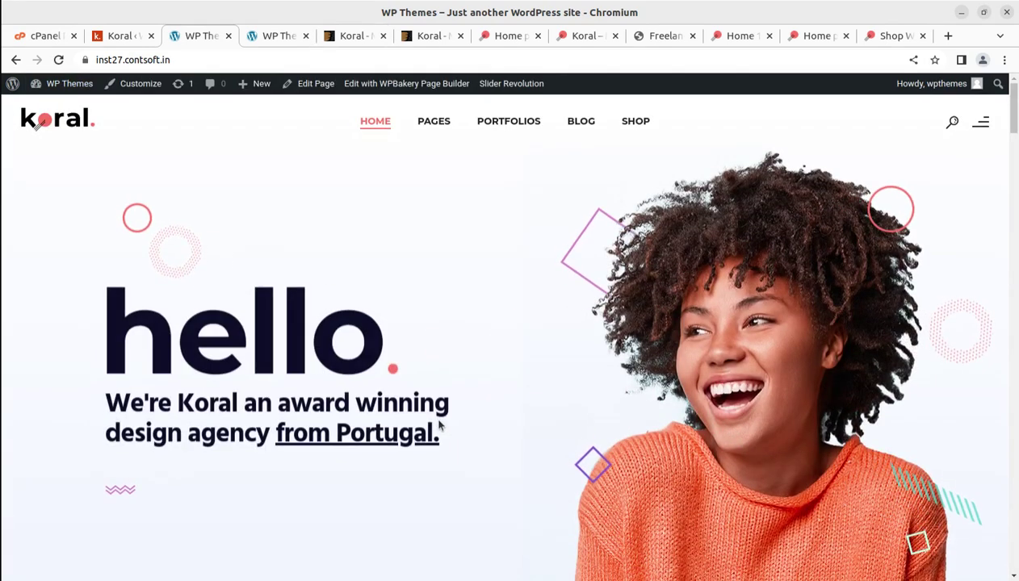
{"action": "scroll", "coordinate": [432, 429], "scroll_direction": "down", "scroll_amount": 5}
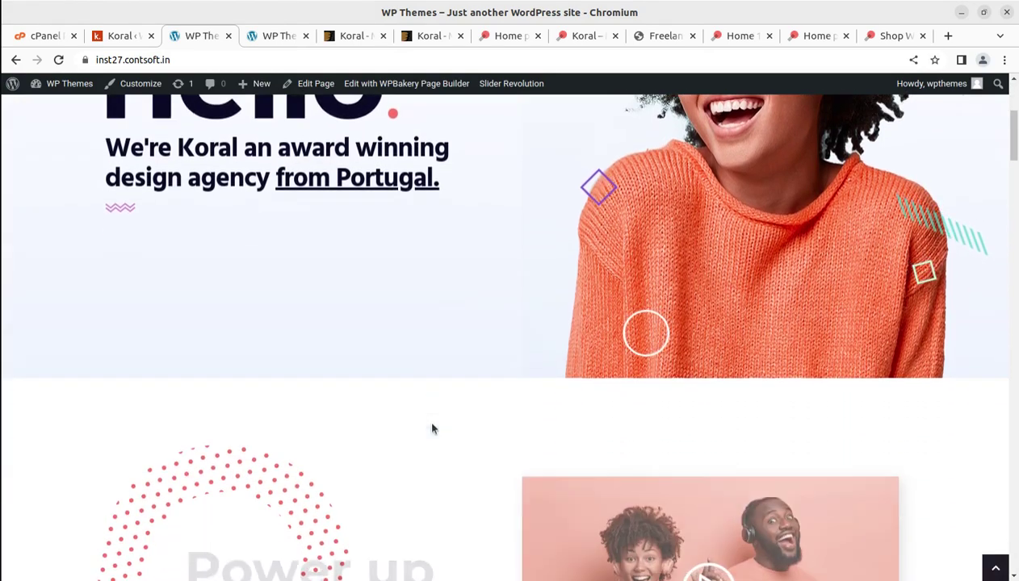
{"action": "scroll", "coordinate": [432, 429], "scroll_direction": "down", "scroll_amount": 2}
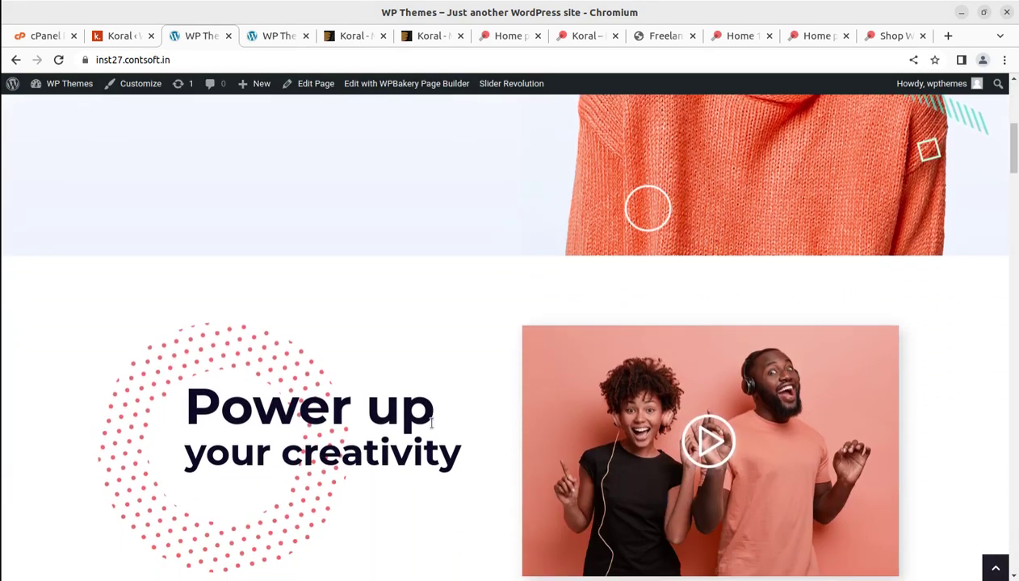
{"action": "scroll", "coordinate": [432, 425], "scroll_direction": "down", "scroll_amount": 4}
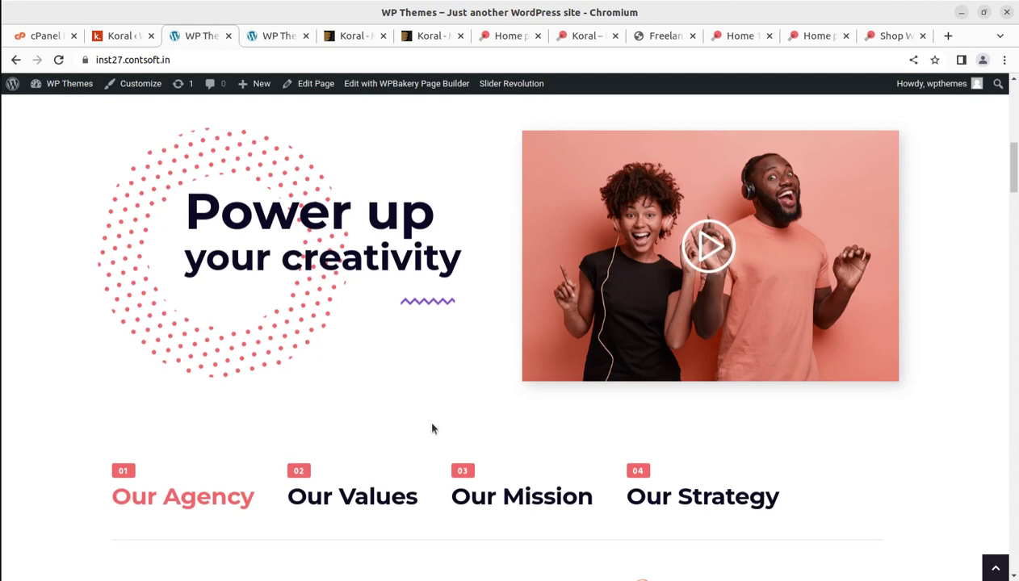
{"action": "scroll", "coordinate": [432, 429], "scroll_direction": "down", "scroll_amount": 8}
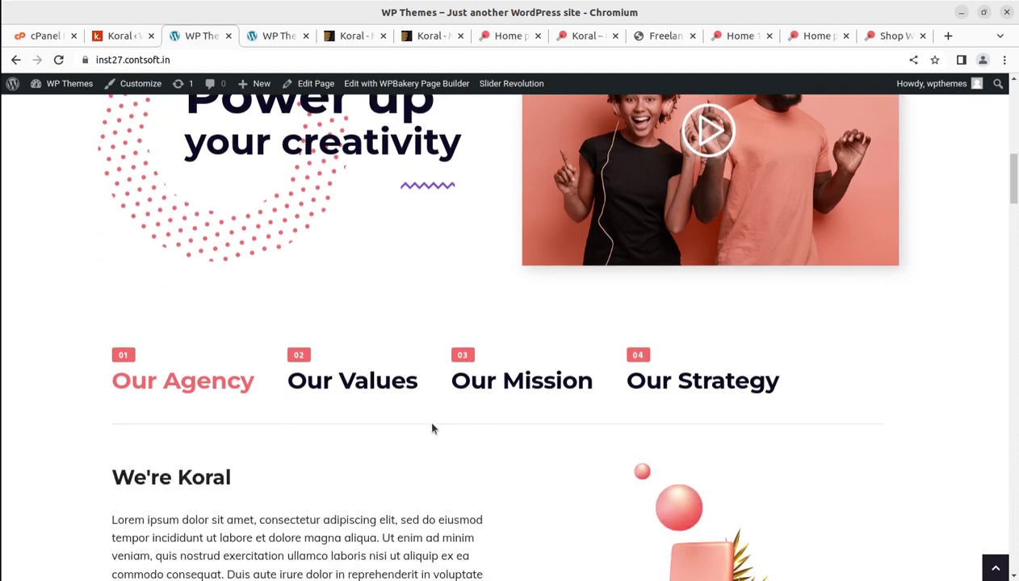
{"action": "scroll", "coordinate": [432, 429], "scroll_direction": "down", "scroll_amount": 4}
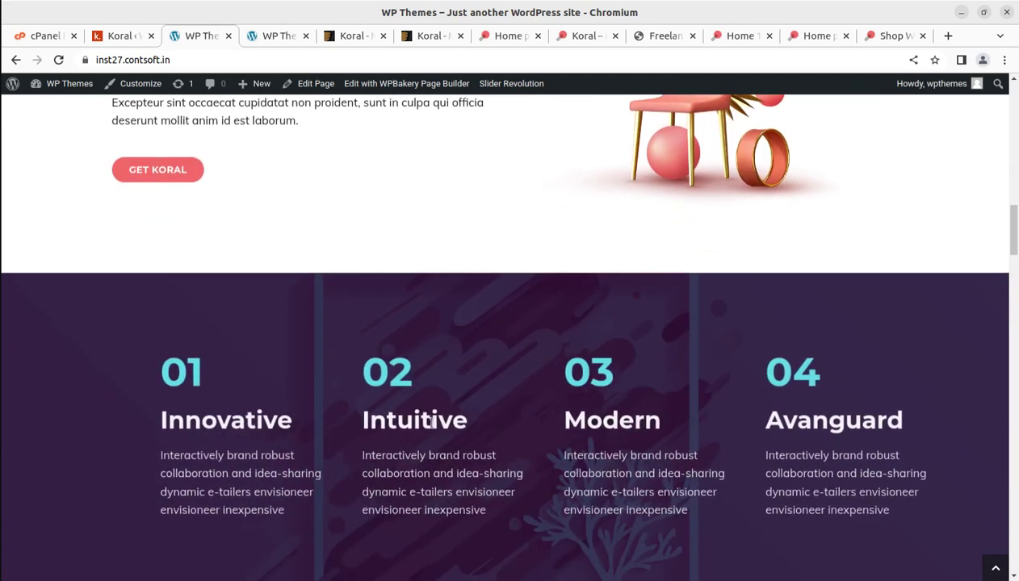
{"action": "scroll", "coordinate": [431, 429], "scroll_direction": "down", "scroll_amount": 3}
{"action": "scroll", "coordinate": [432, 429], "scroll_direction": "down", "scroll_amount": 9}
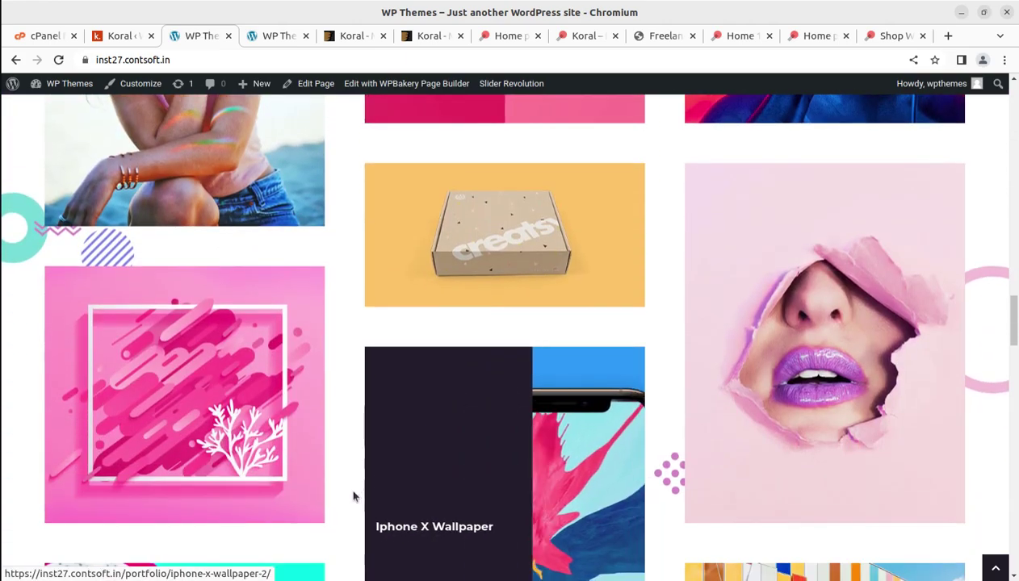
{"action": "scroll", "coordinate": [357, 493], "scroll_direction": "up", "scroll_amount": 9}
{"action": "scroll", "coordinate": [350, 495], "scroll_direction": "up", "scroll_amount": 13}
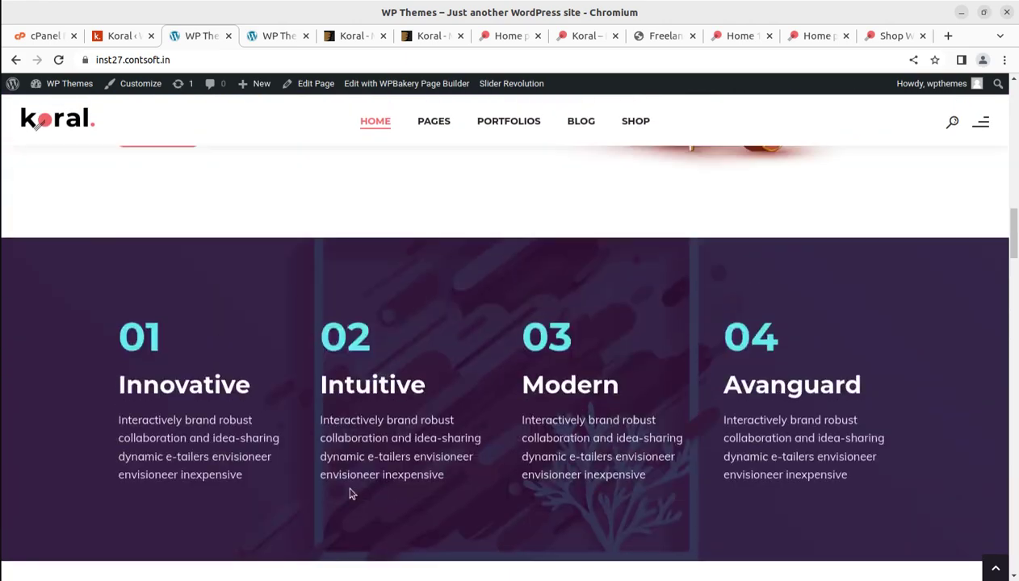
{"action": "scroll", "coordinate": [350, 488], "scroll_direction": "up", "scroll_amount": 8}
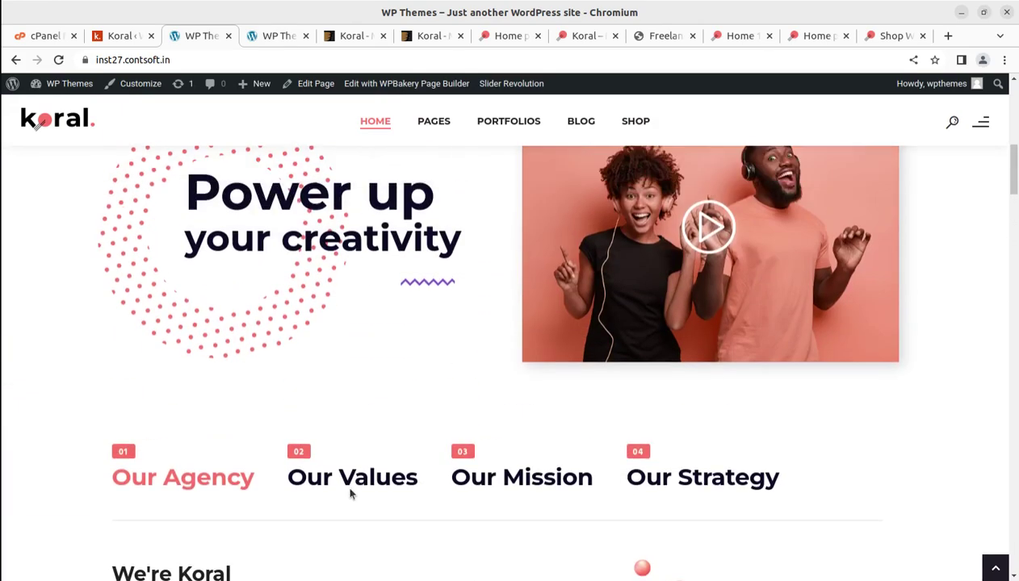